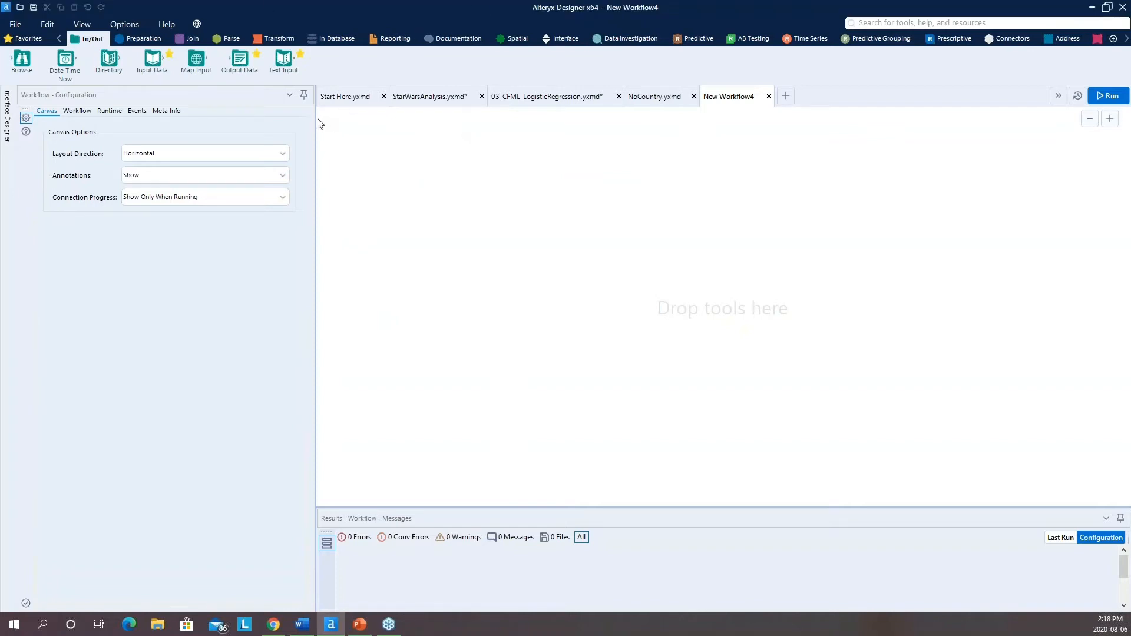
Step: Narrow the configuration pane and look through the tool categories from In/Out and Preparation to Spatial and Interface
drag(316, 121, 294, 121)
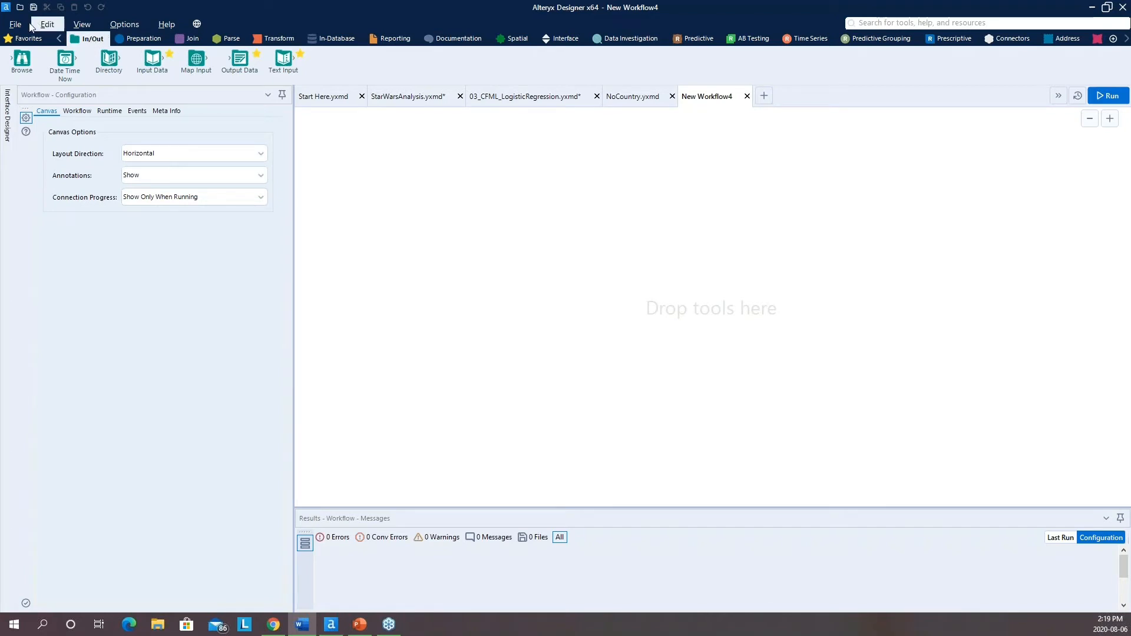
click(159, 39)
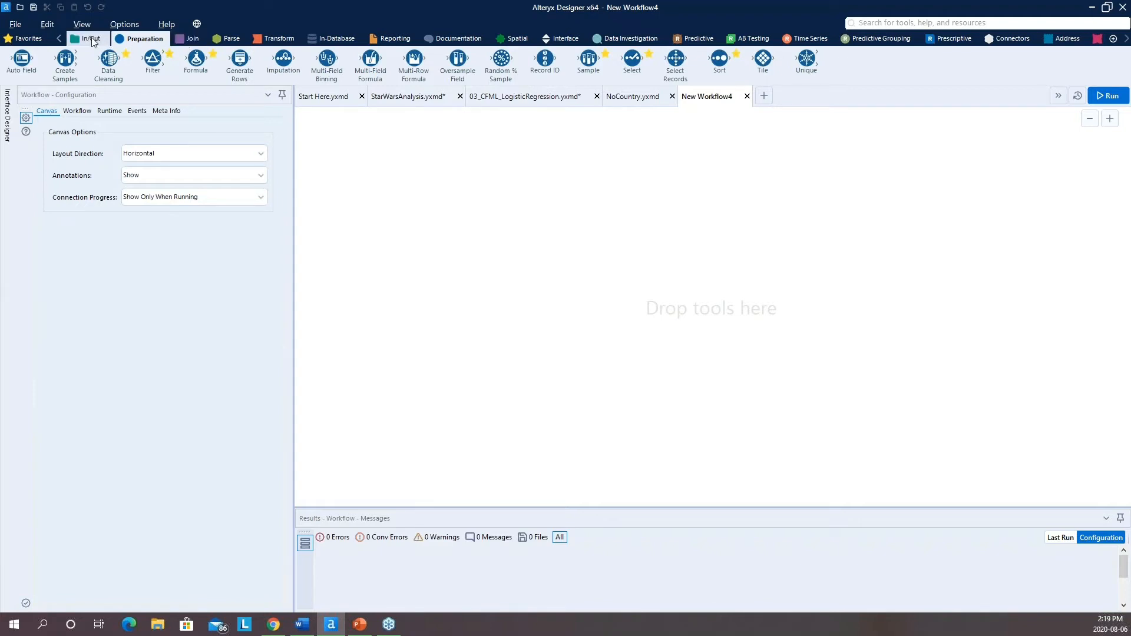
click(91, 37)
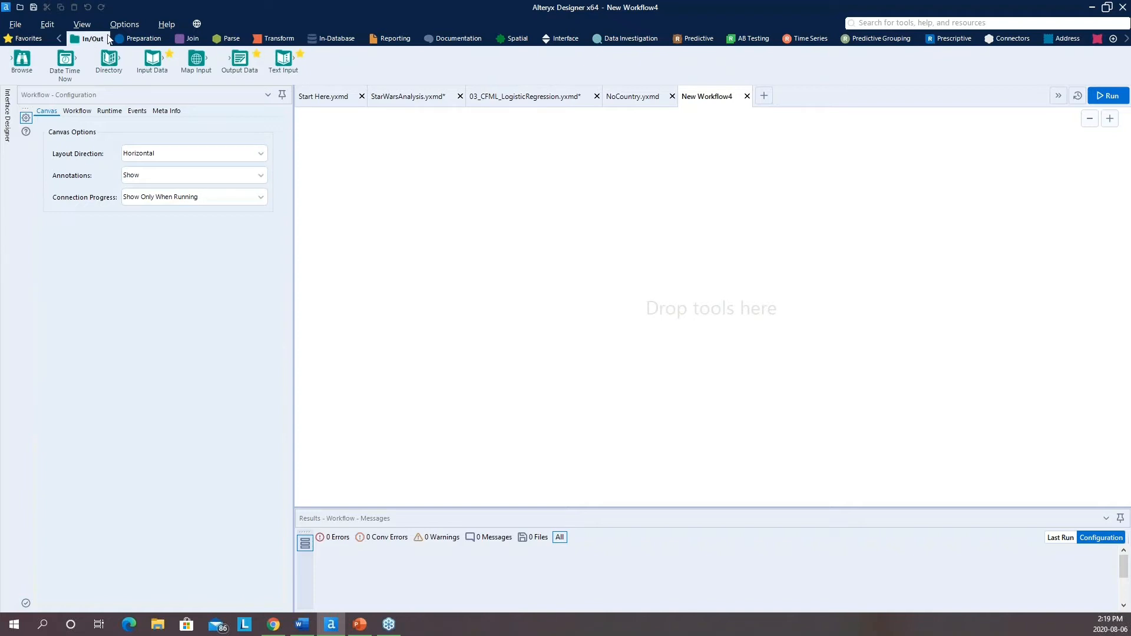
click(143, 39)
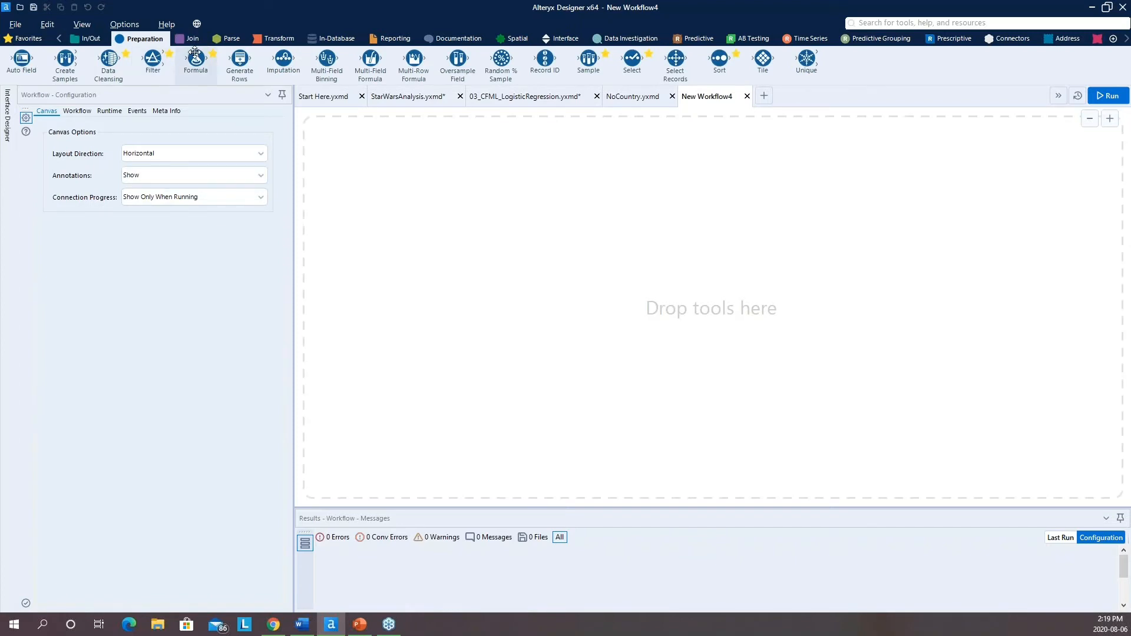
click(194, 40)
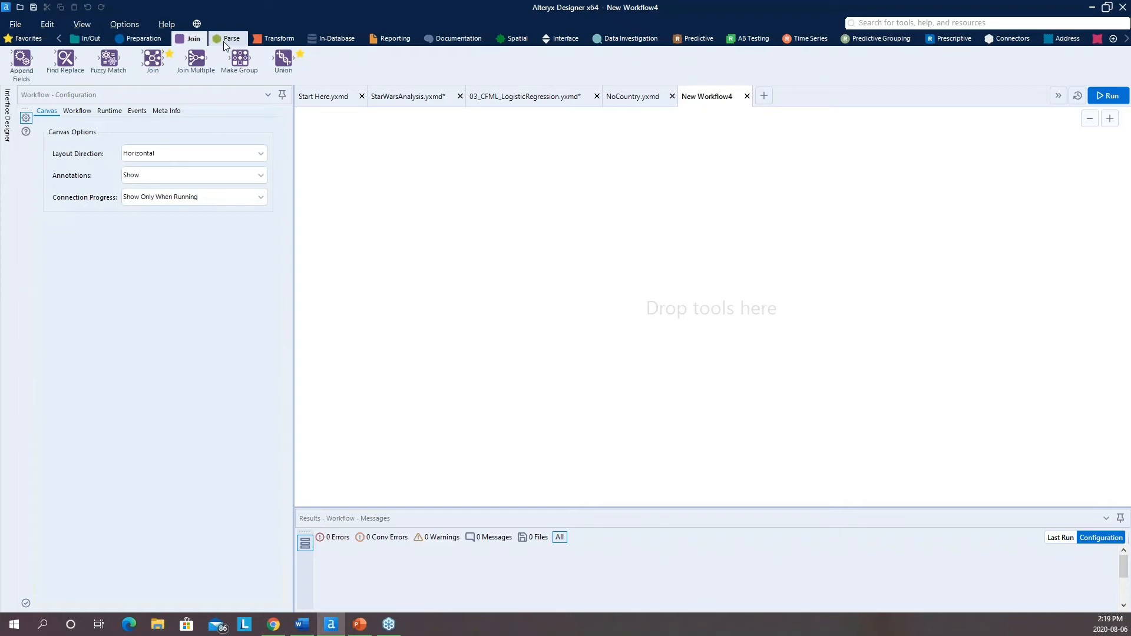
click(223, 41)
click(280, 41)
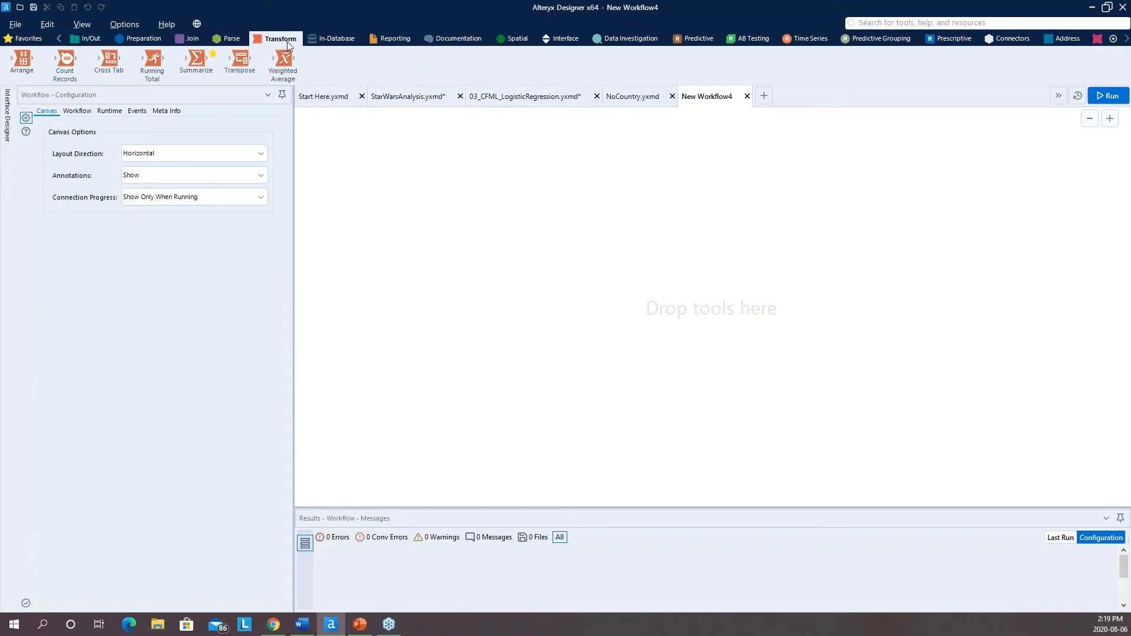
click(496, 40)
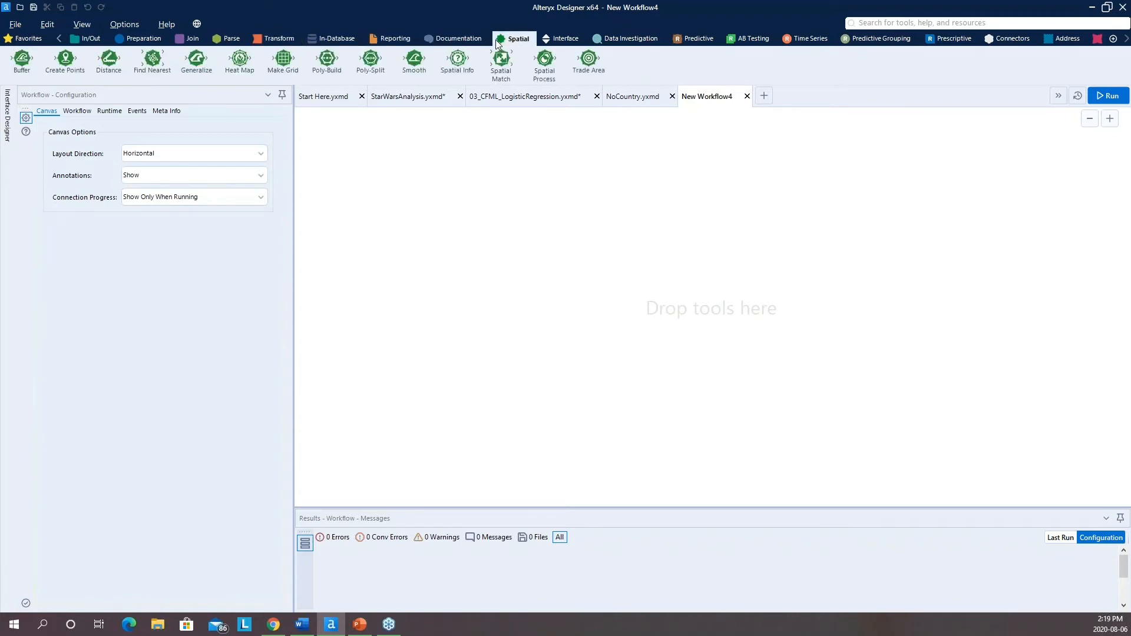
click(575, 44)
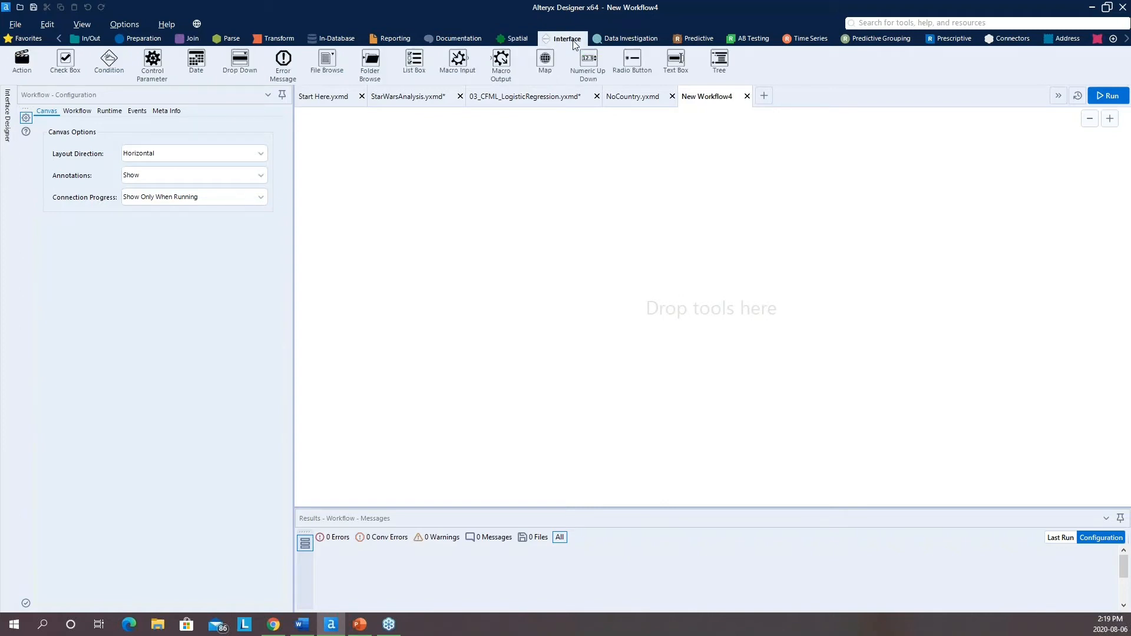
Step: Place a Linear Regression tool from the Predictive category on the empty canvas and move it close to the canvas's upper edge
click(681, 41)
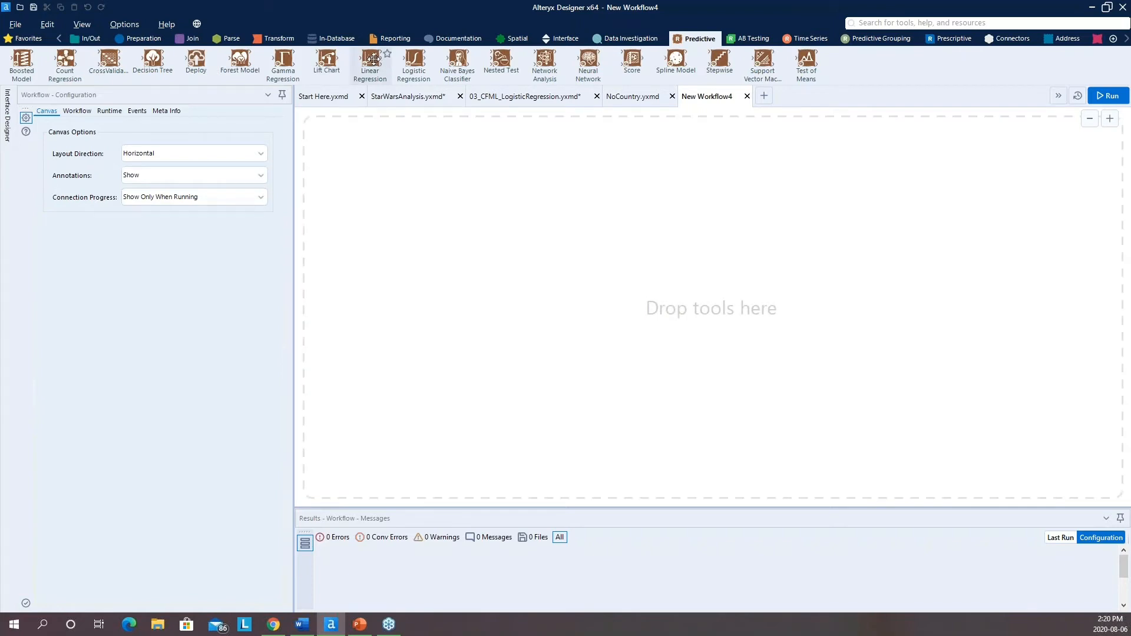
drag(372, 59, 387, 214)
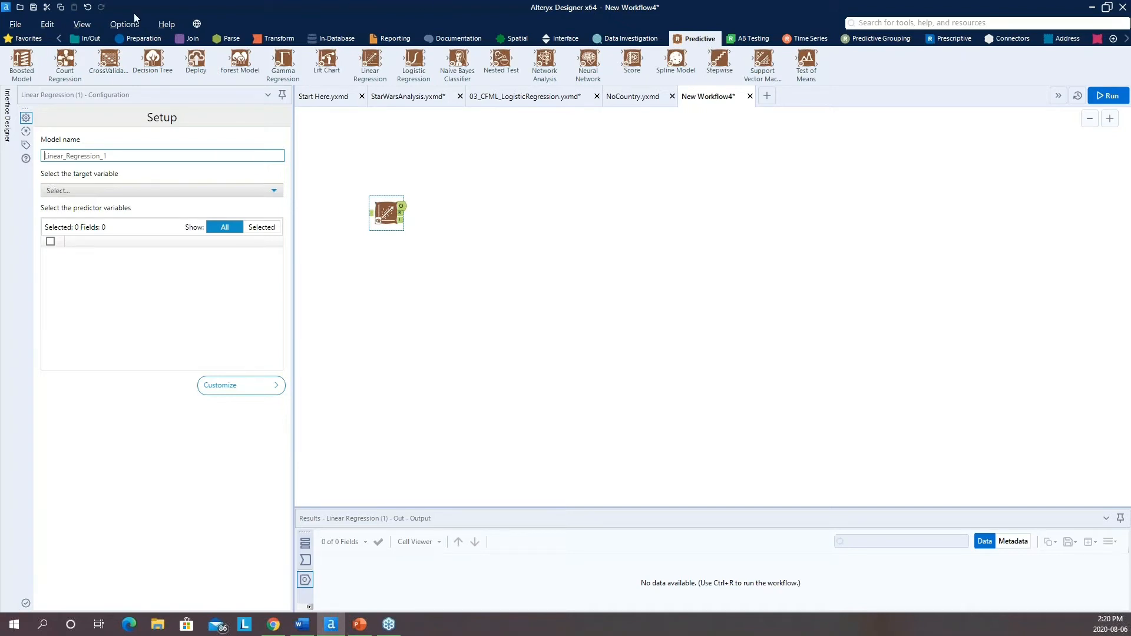
click(164, 26)
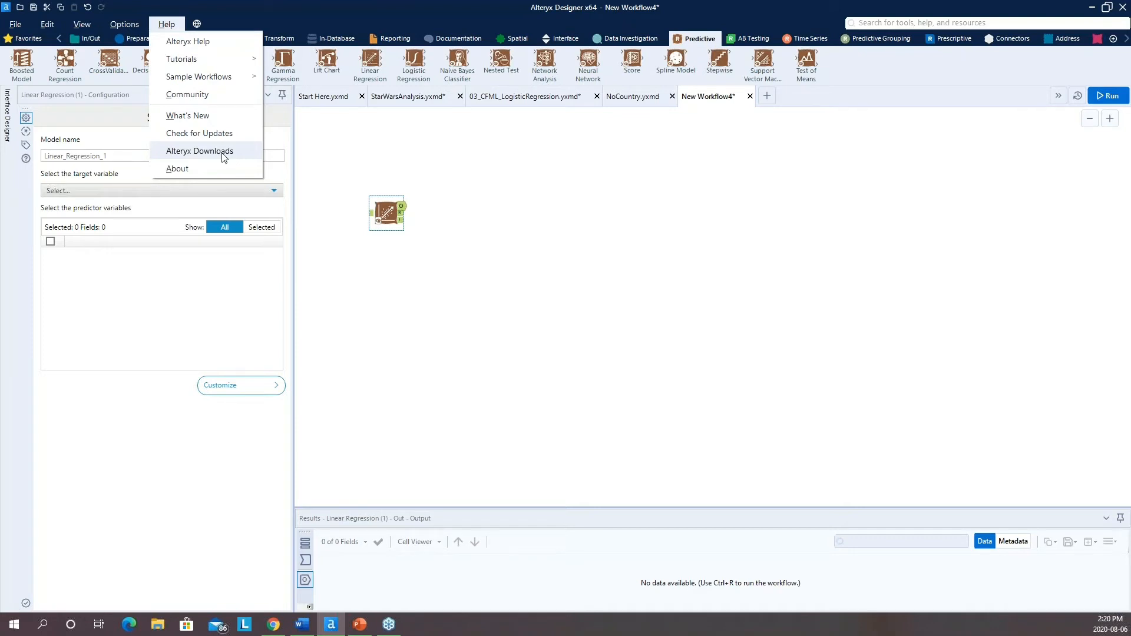
click(569, 205)
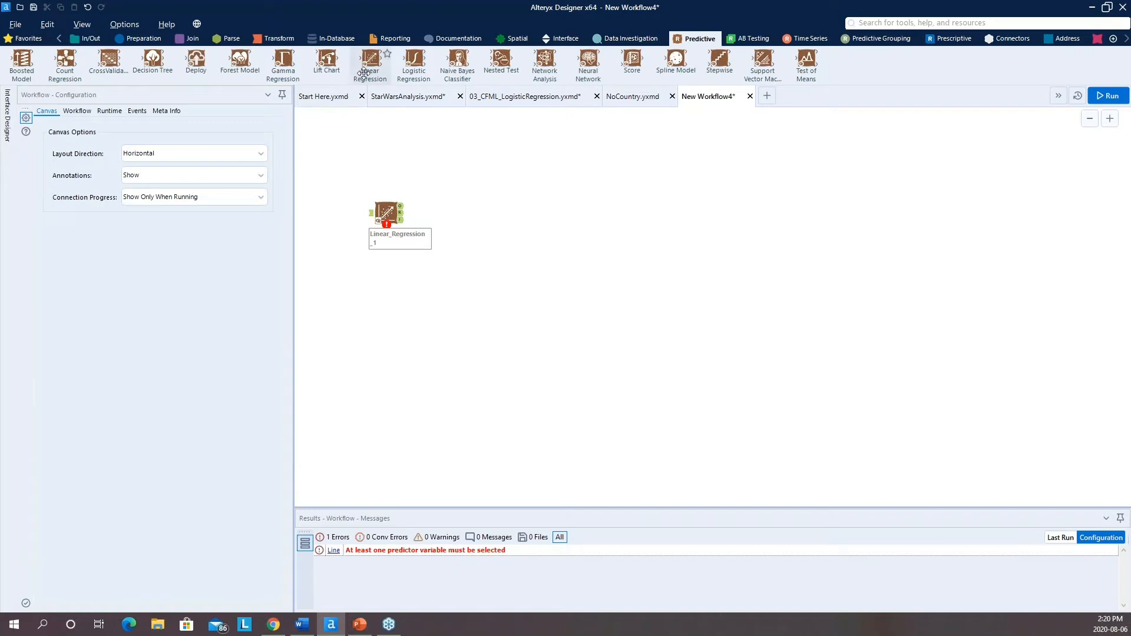
drag(386, 221, 392, 177)
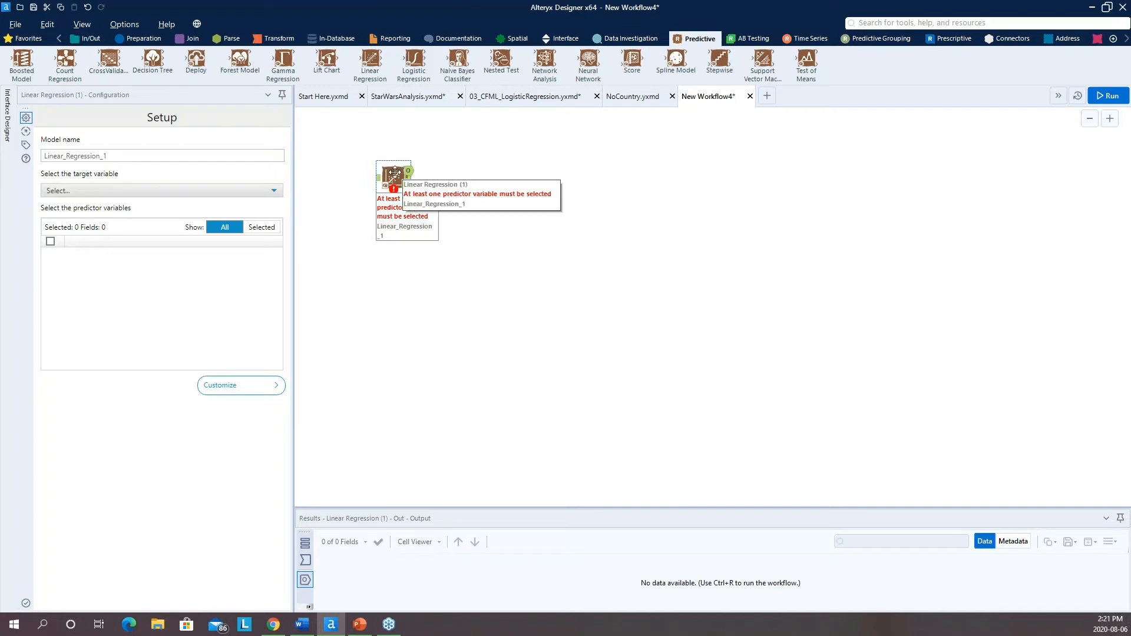
drag(392, 163, 387, 133)
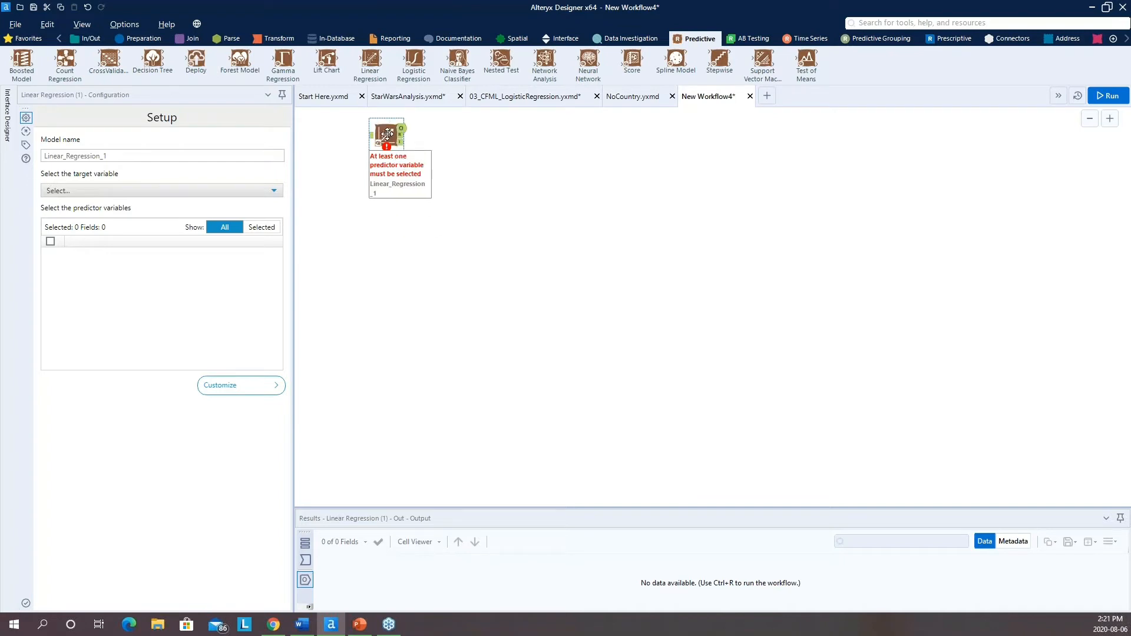
Step: Open the Linear Regression tool's supporting macro, Linear_Regression.yxmc, and look over its workflow up to the R tool
right_click(387, 134)
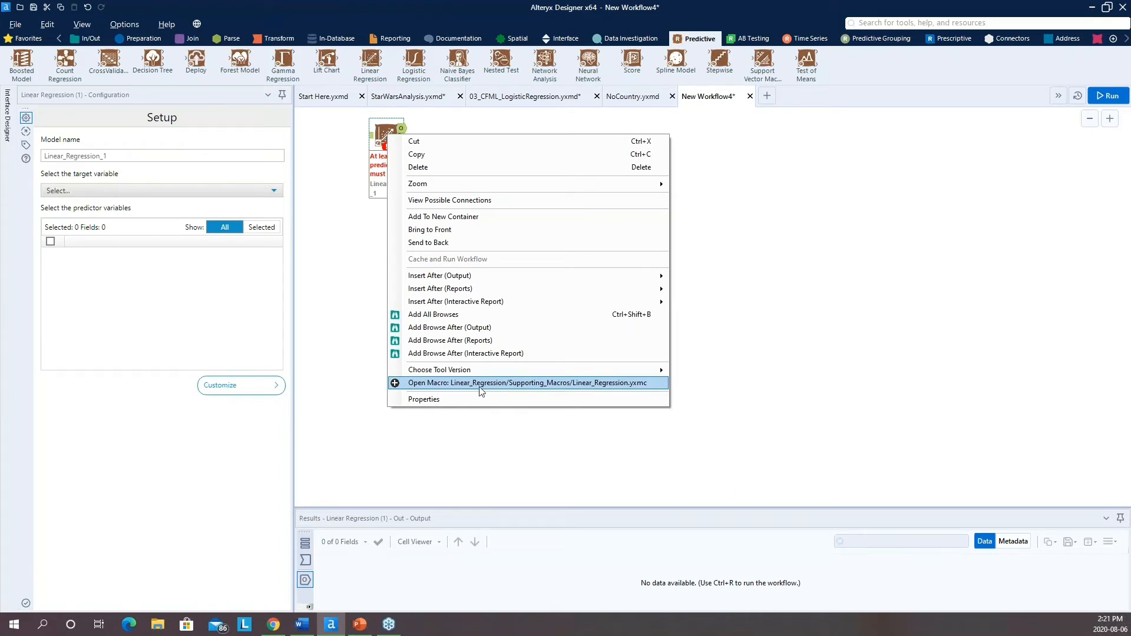
click(584, 384)
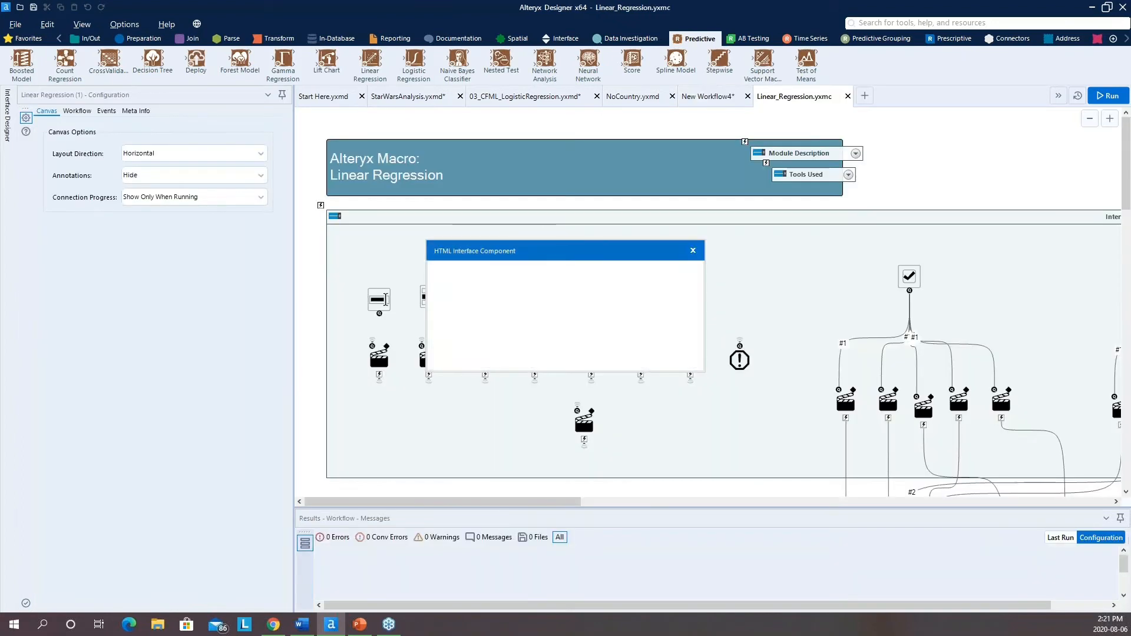
click(682, 354)
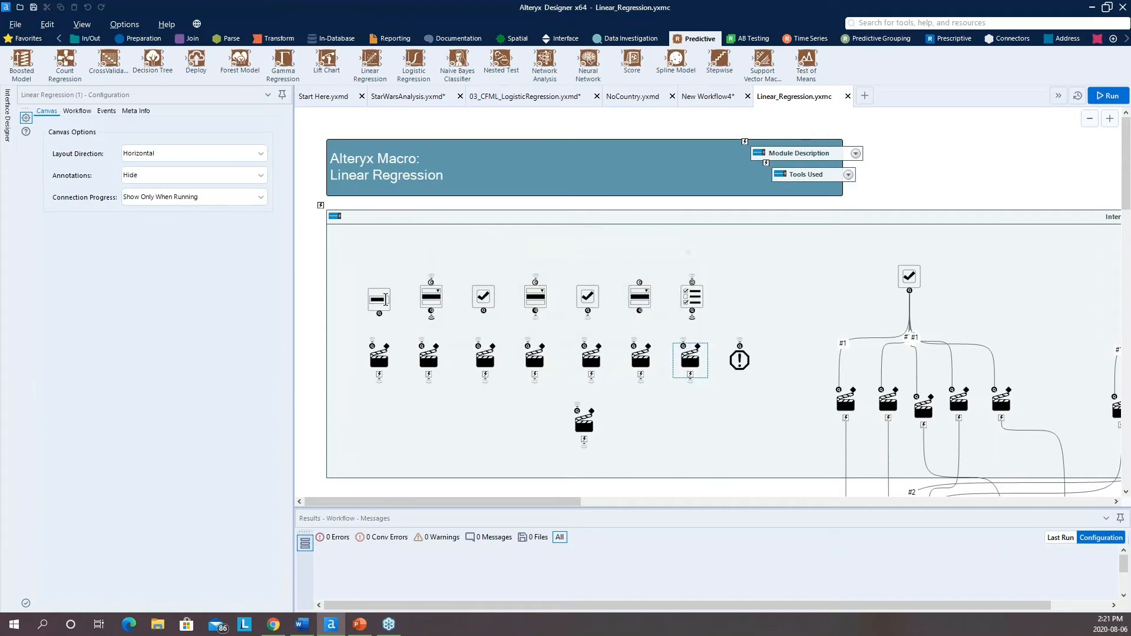
scroll(677, 340, down, 3)
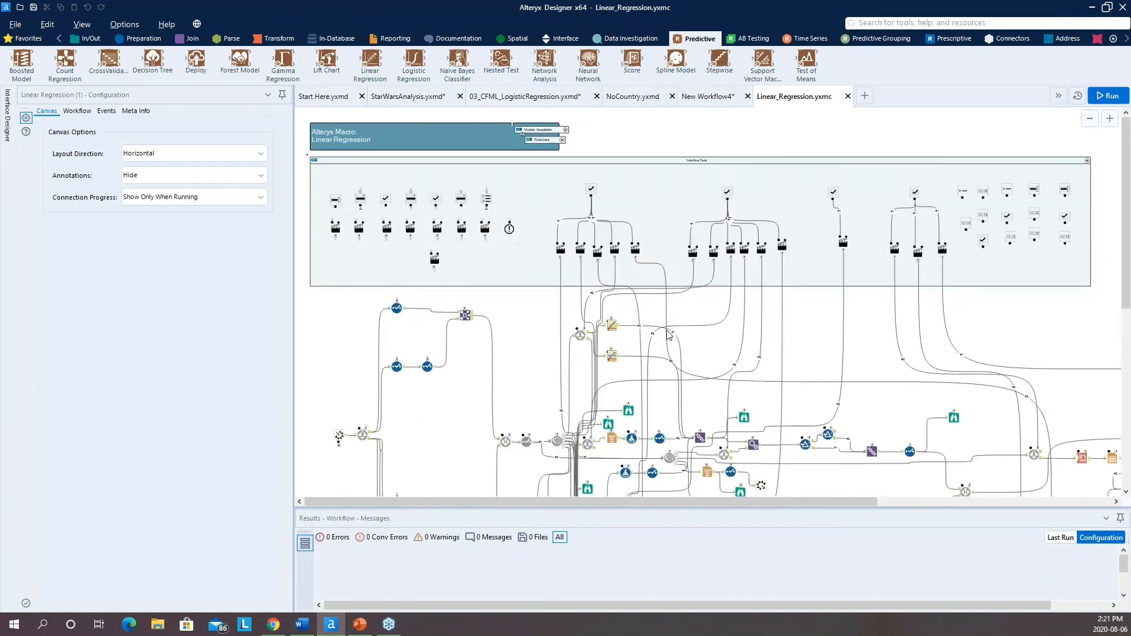
scroll(517, 309, down, 3)
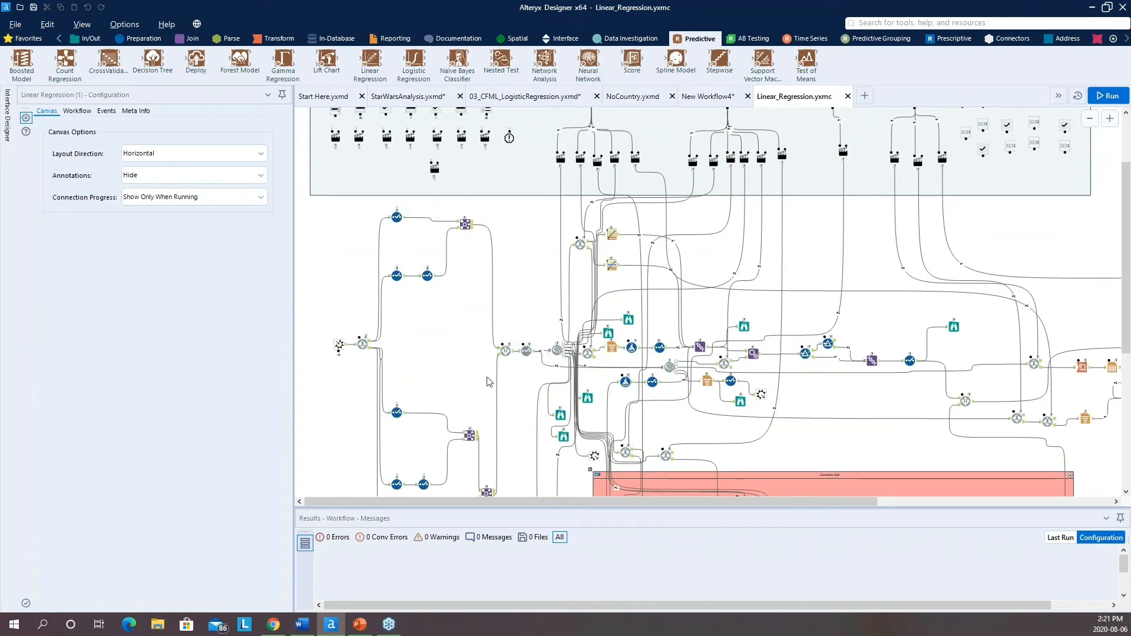
scroll(530, 401, up, 5)
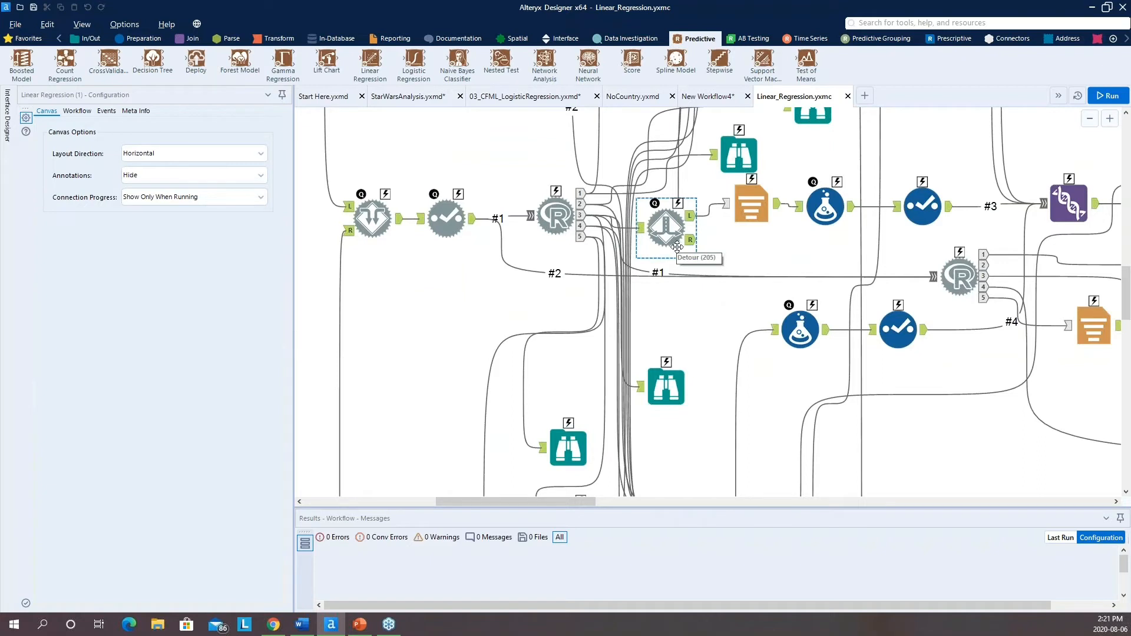
Step: Display the tools of the Developer category
click(1126, 41)
click(1126, 42)
click(1126, 43)
click(1126, 42)
click(1126, 43)
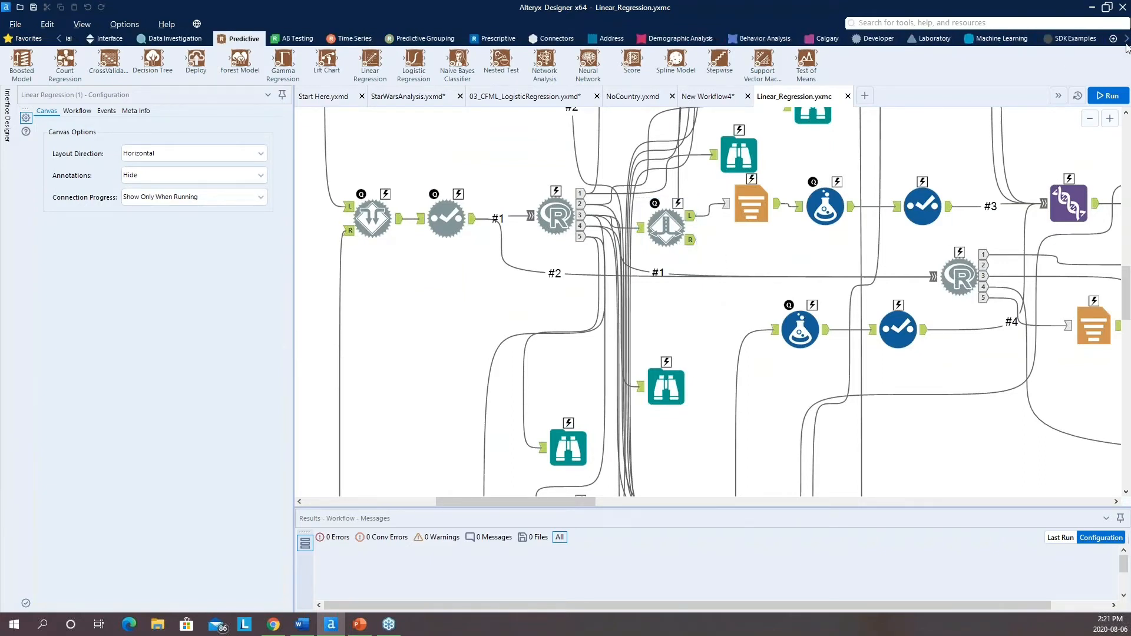
click(832, 39)
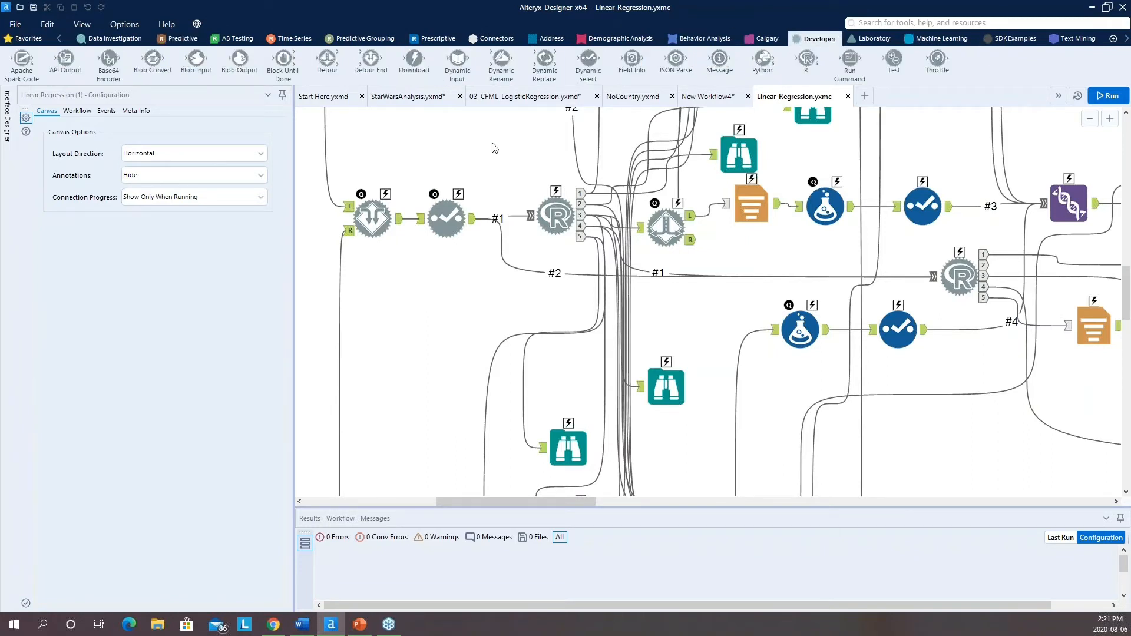
Step: Inspect the script of the macro's first R tool, the Detour End tool's configuration and the Detour tool's description
click(556, 216)
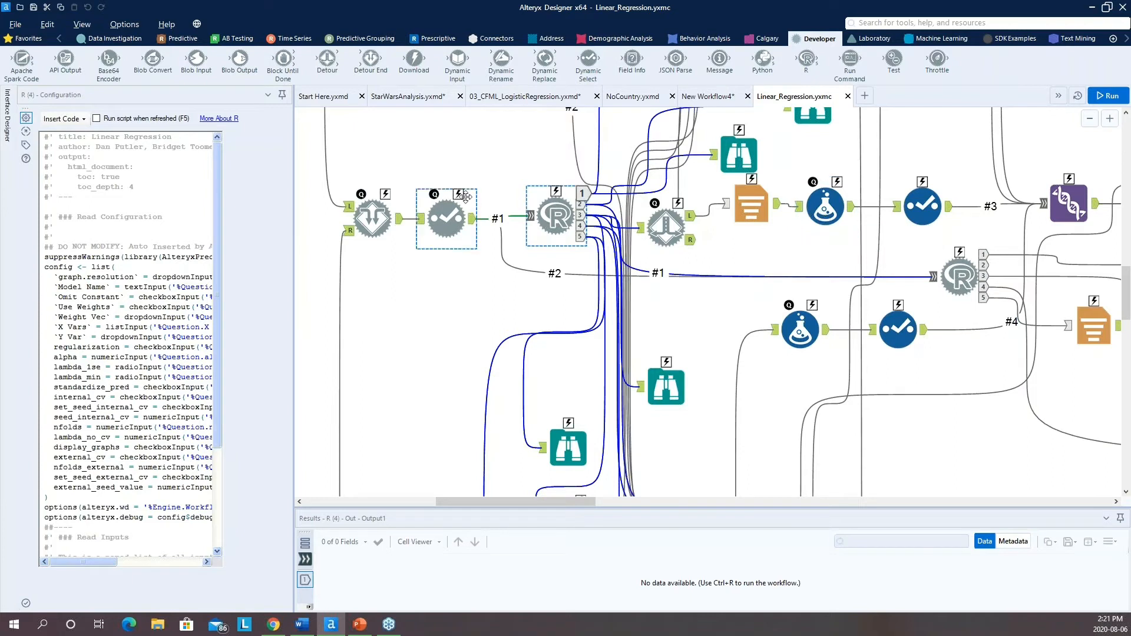
click(379, 218)
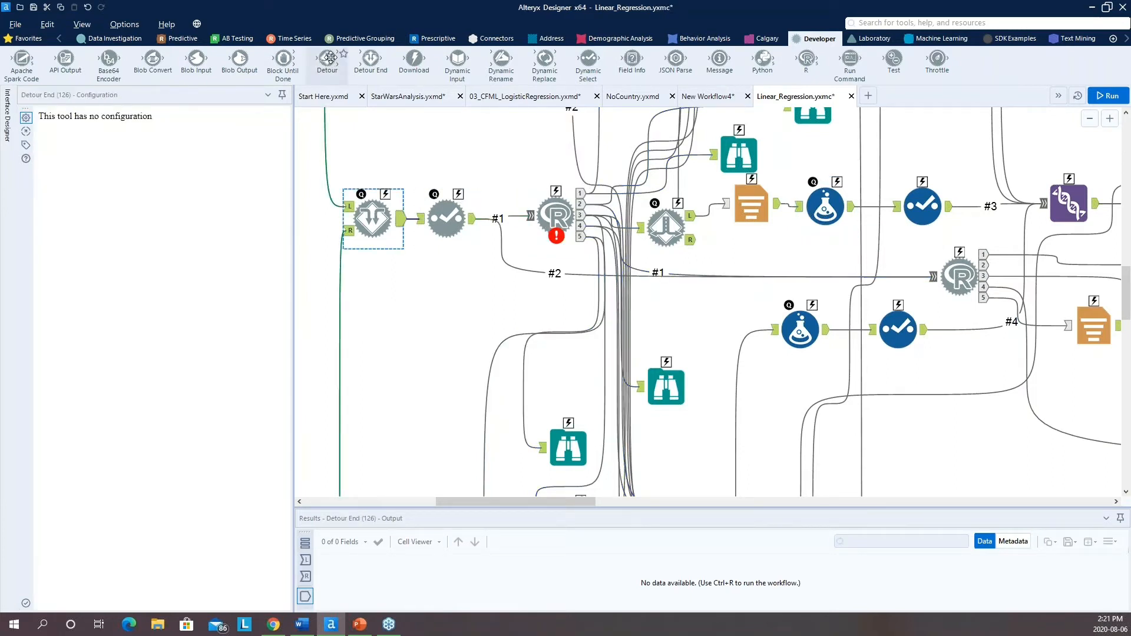
mouse_move(326, 59)
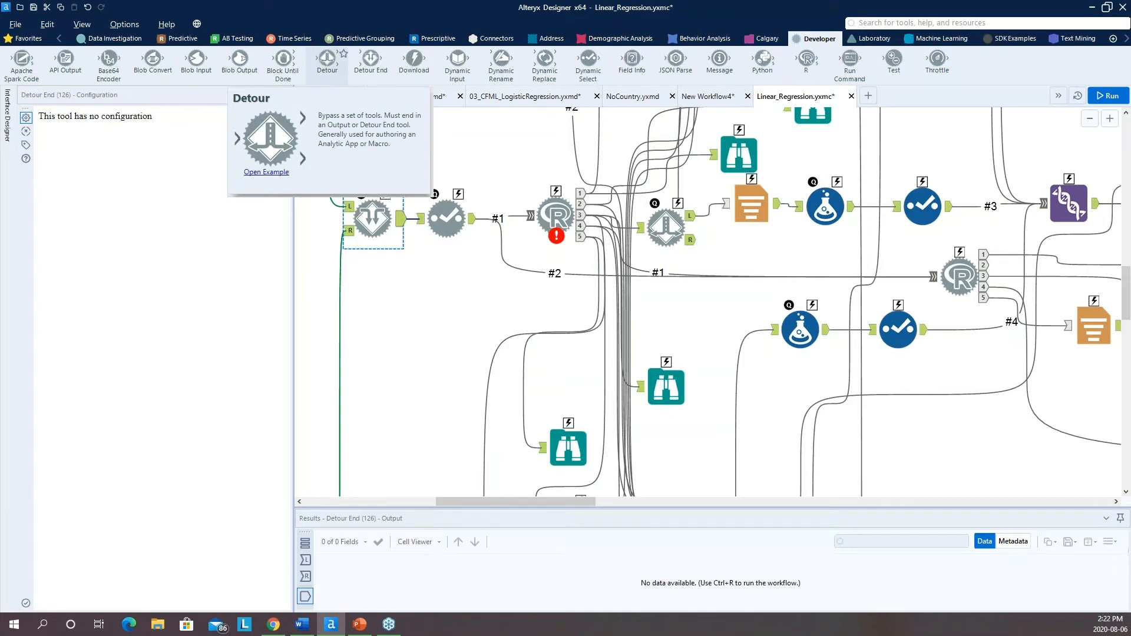
Step: Examine the rest of the macro: the regularization container and its note, the macro input and the interface tools above
click(800, 329)
scroll(800, 329, down, 2)
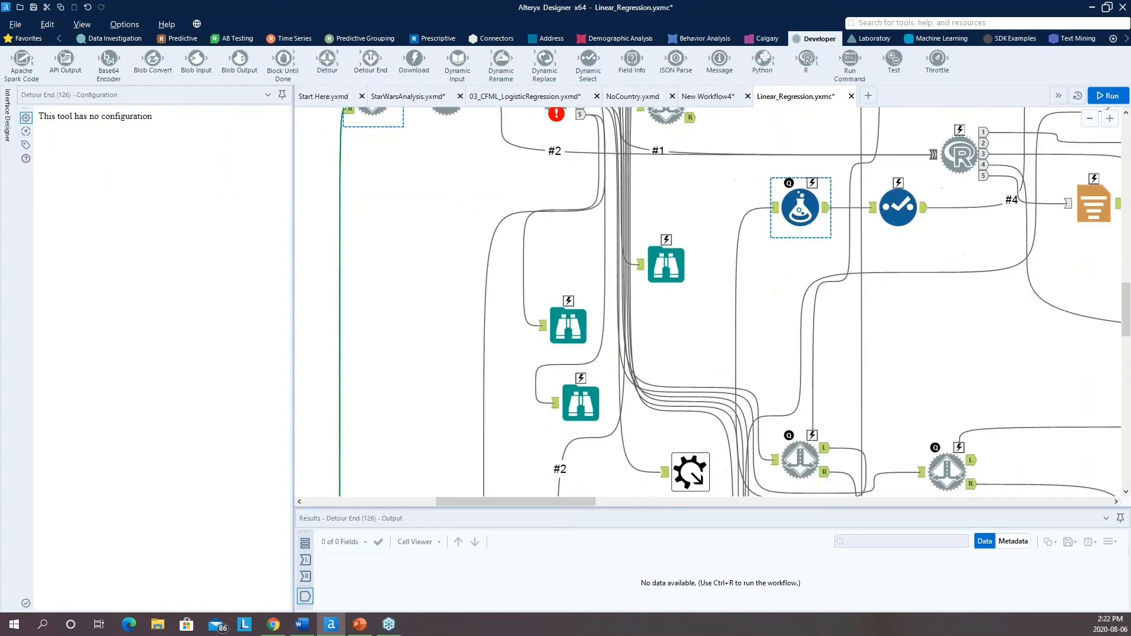
scroll(801, 333, down, 8)
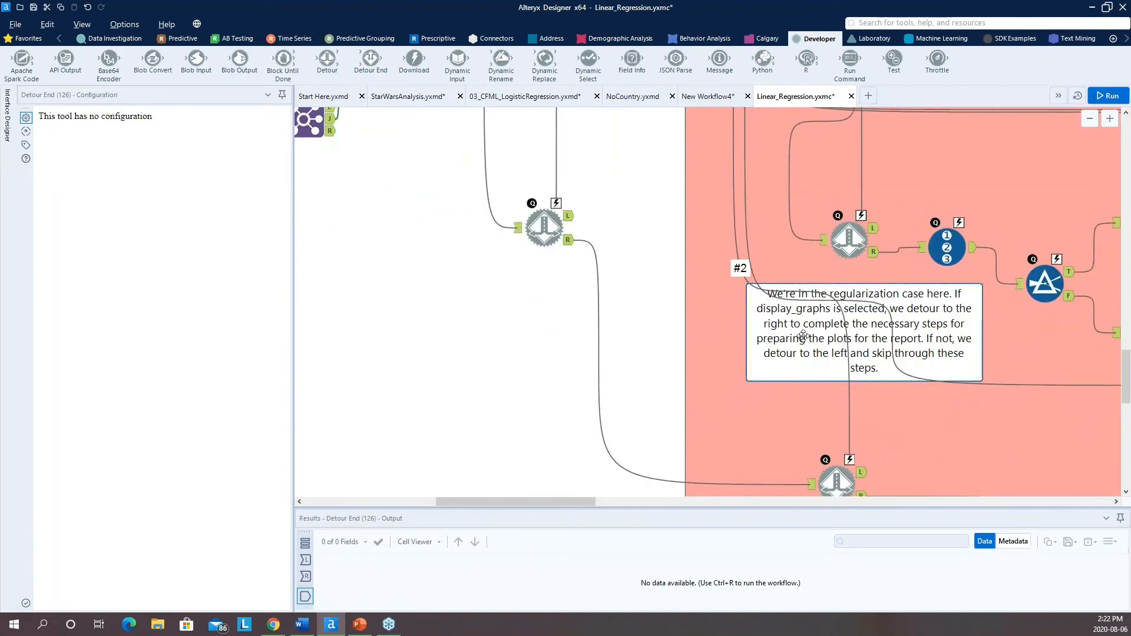
scroll(802, 336, down, 5)
scroll(701, 294, up, 5)
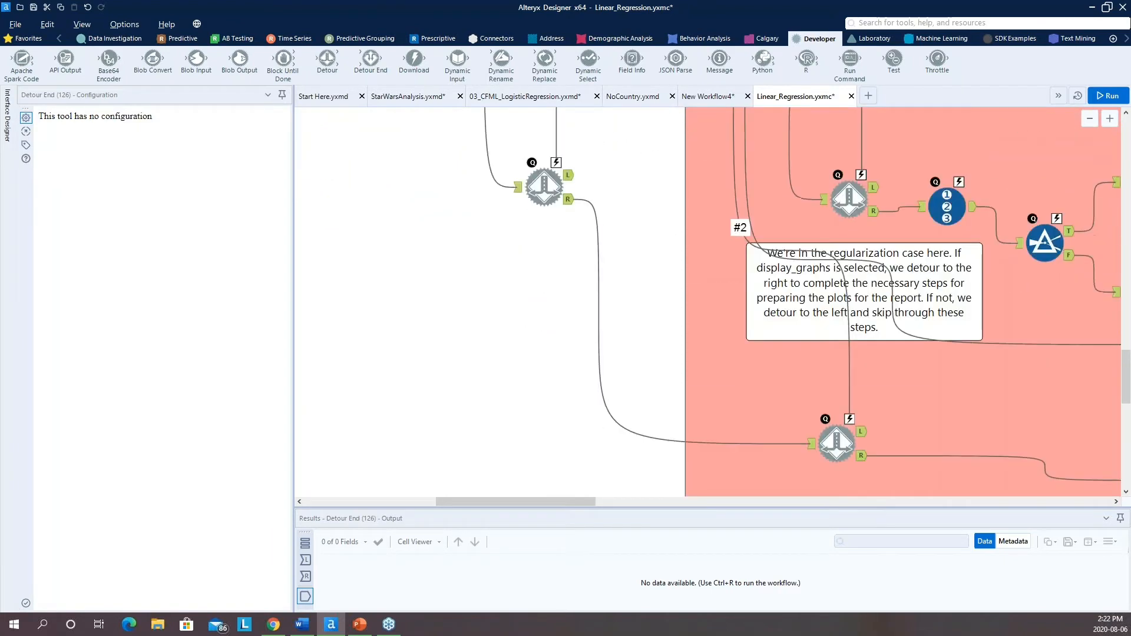
scroll(680, 309, down, 4)
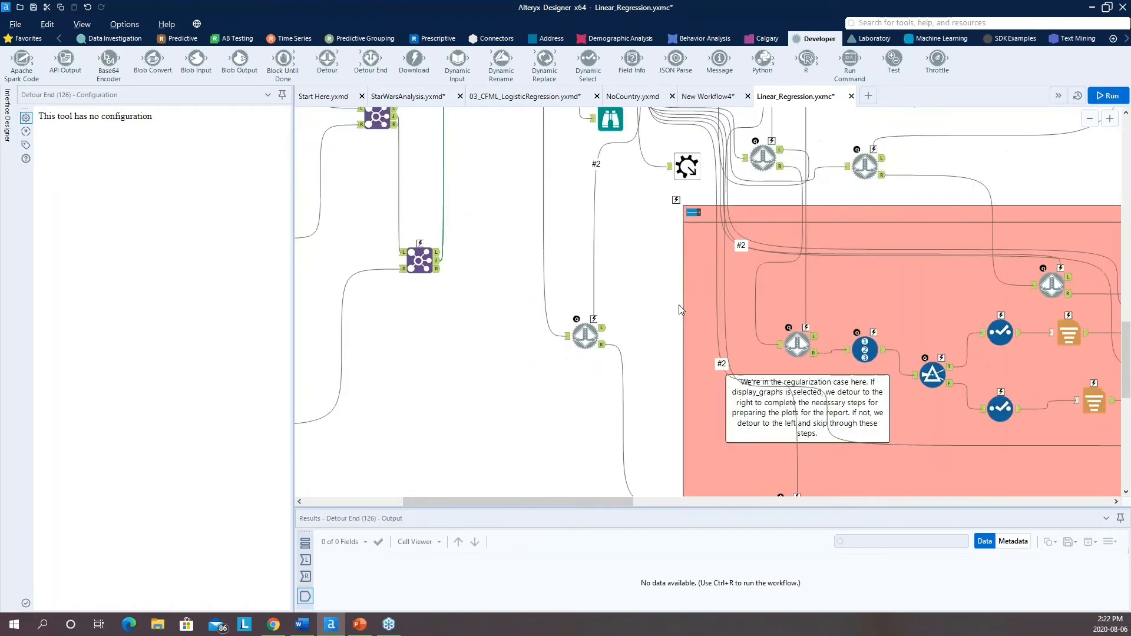
scroll(679, 305, down, 3)
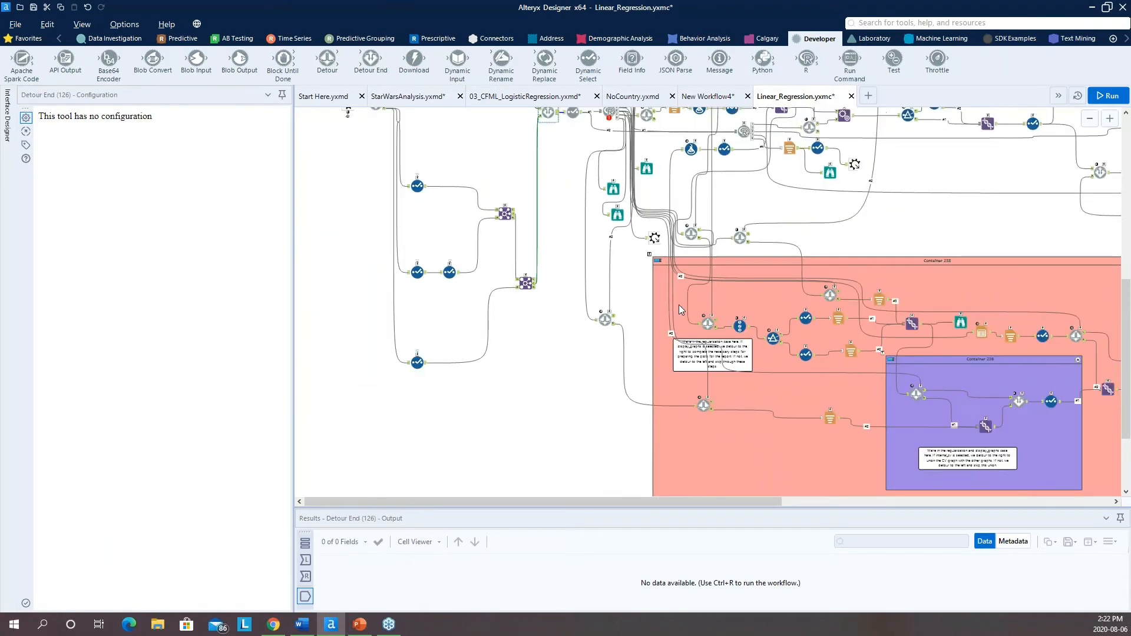
scroll(462, 318, up, 3)
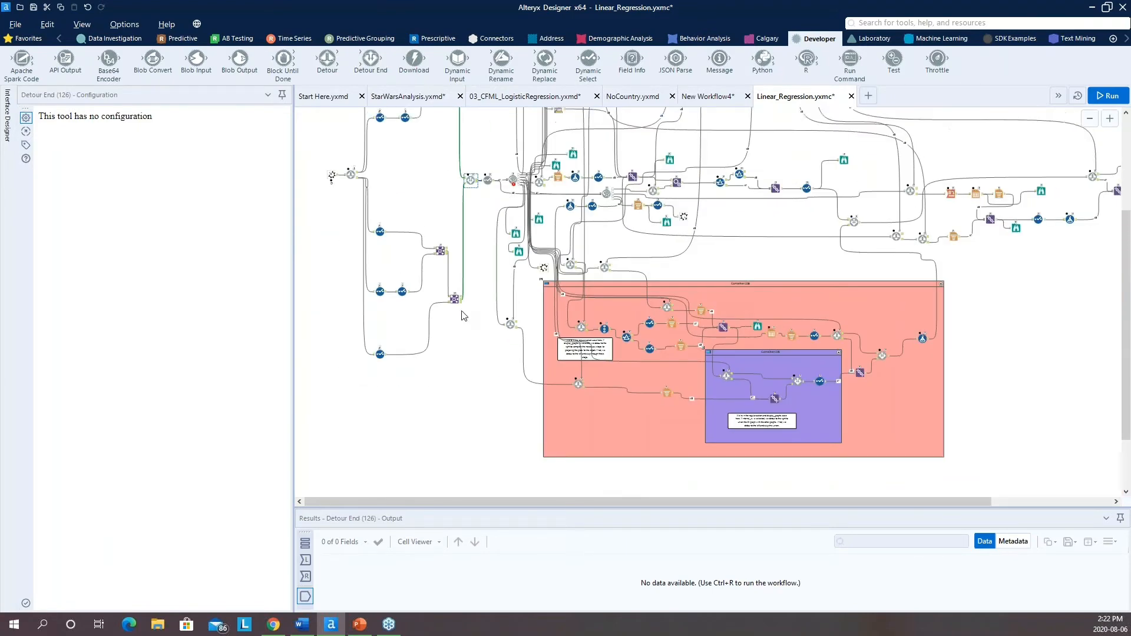
scroll(395, 286, up, 5)
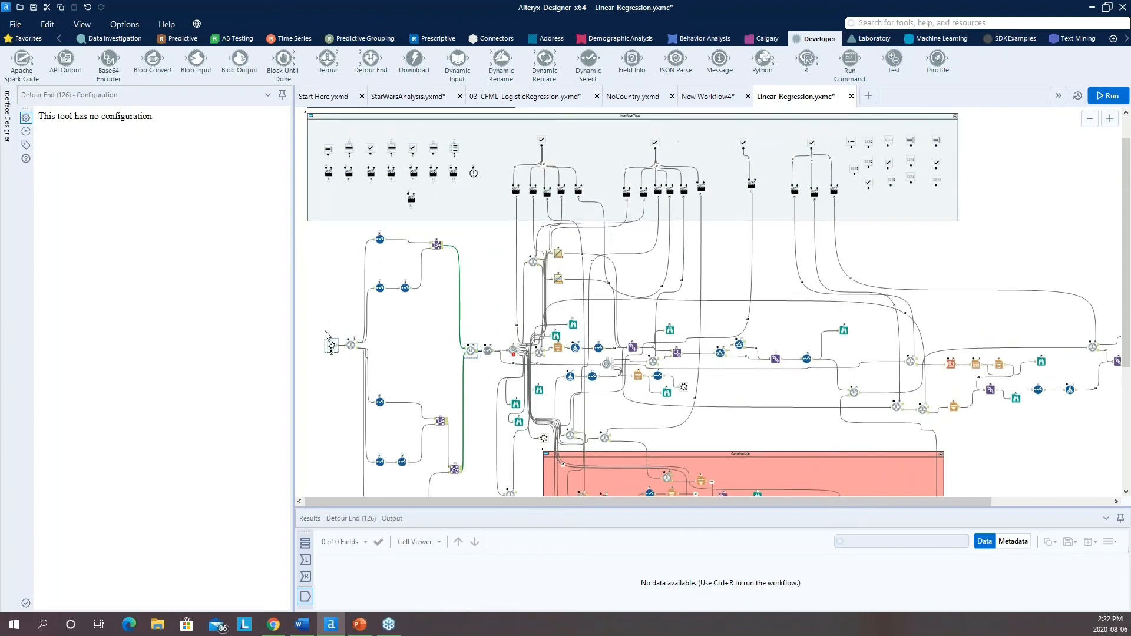
scroll(327, 337, up, 5)
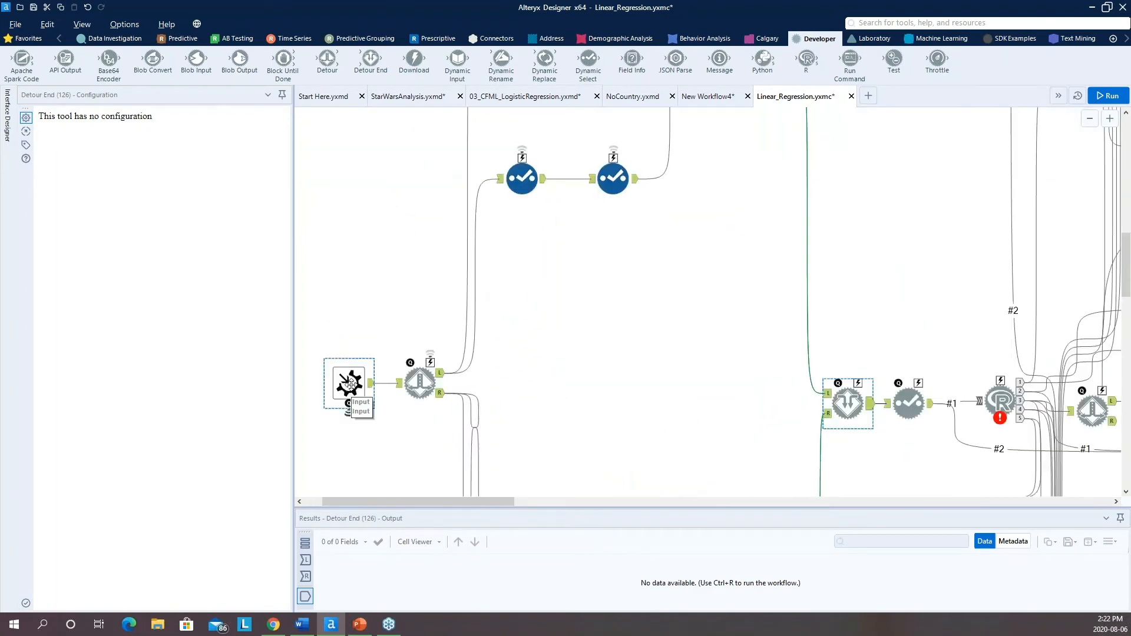
scroll(602, 328, up, 10)
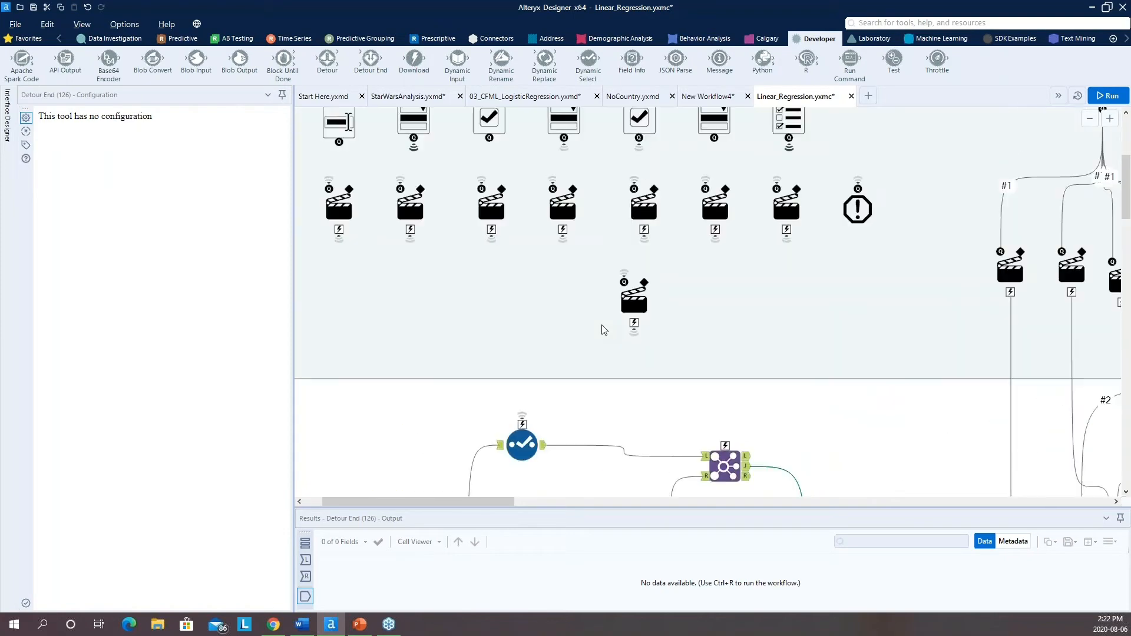
scroll(601, 328, down, 1)
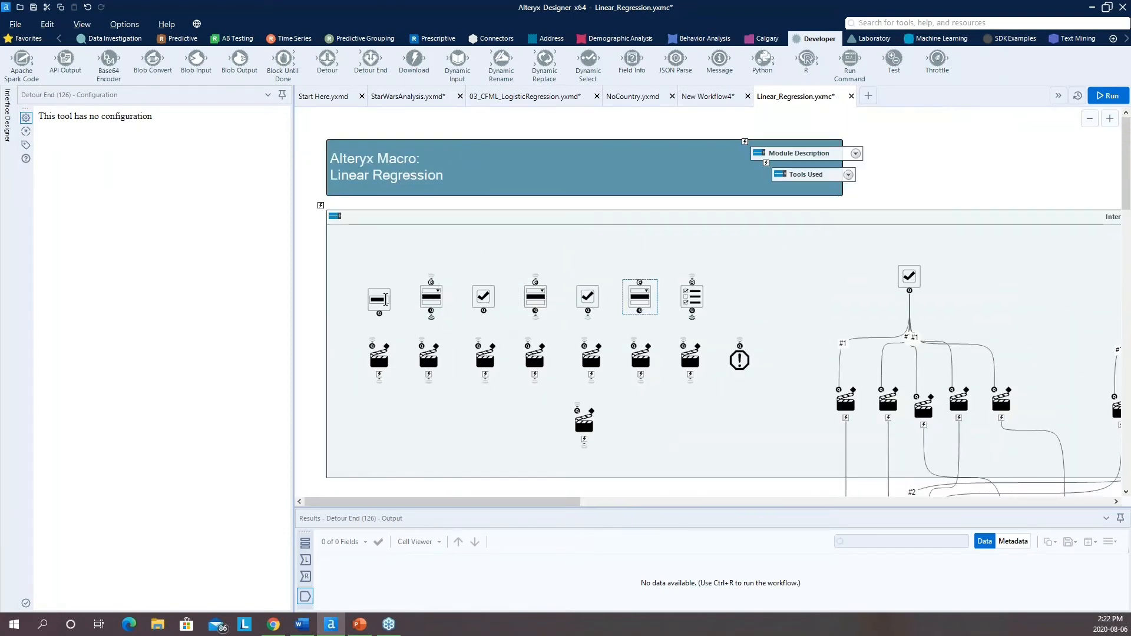
Step: Return to New Workflow4 and delete the Linear Regression tool from its canvas
scroll(902, 314, down, 3)
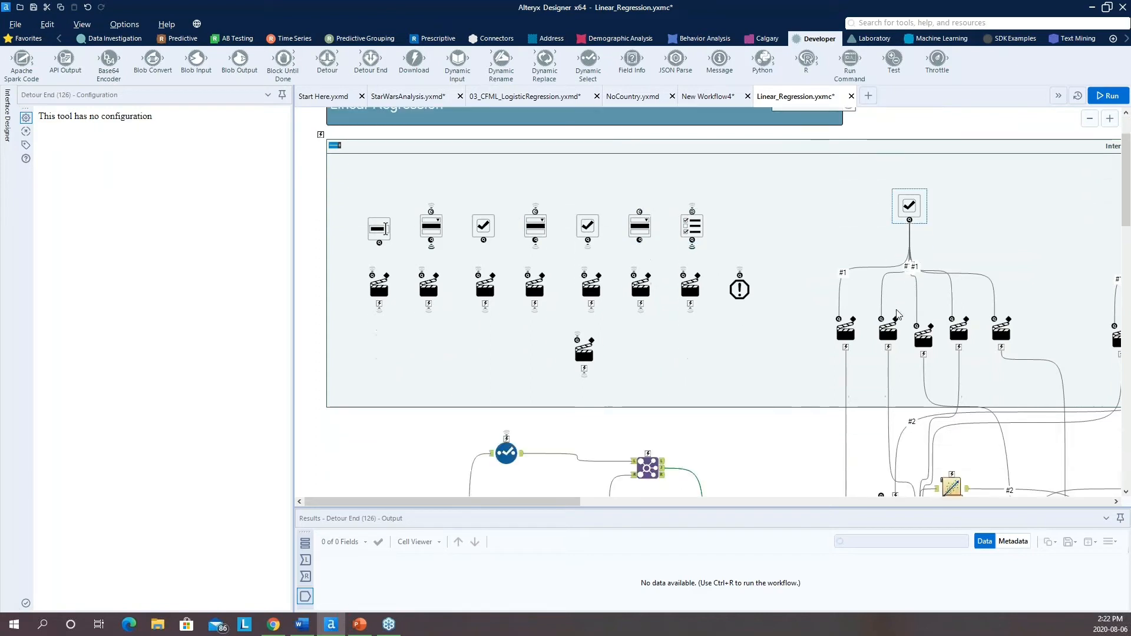
click(695, 97)
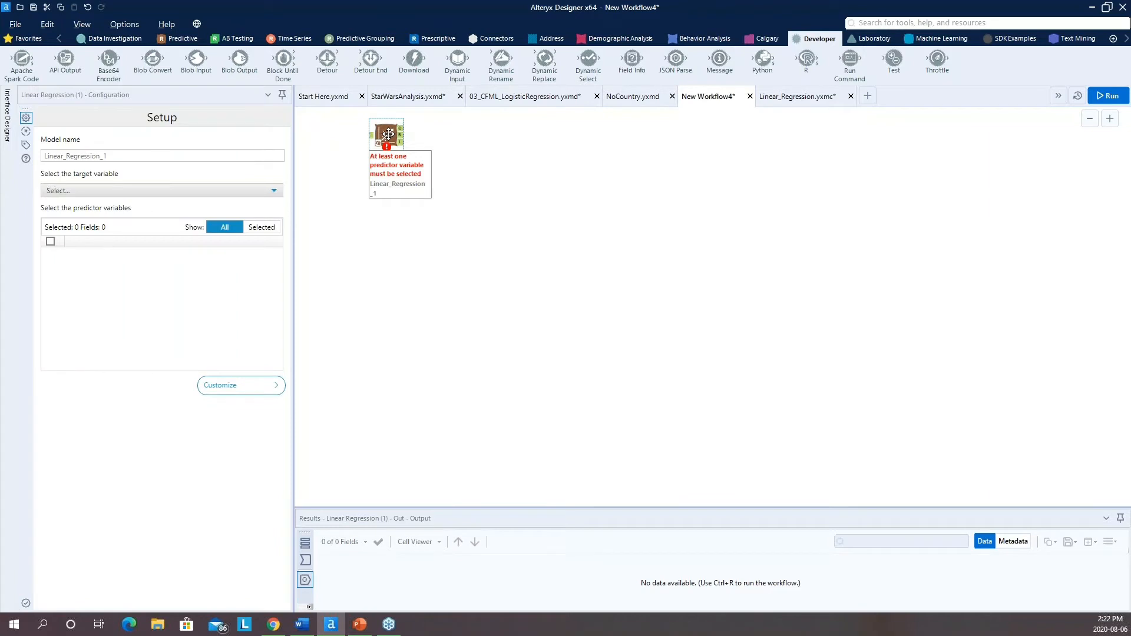
drag(387, 133, 387, 140)
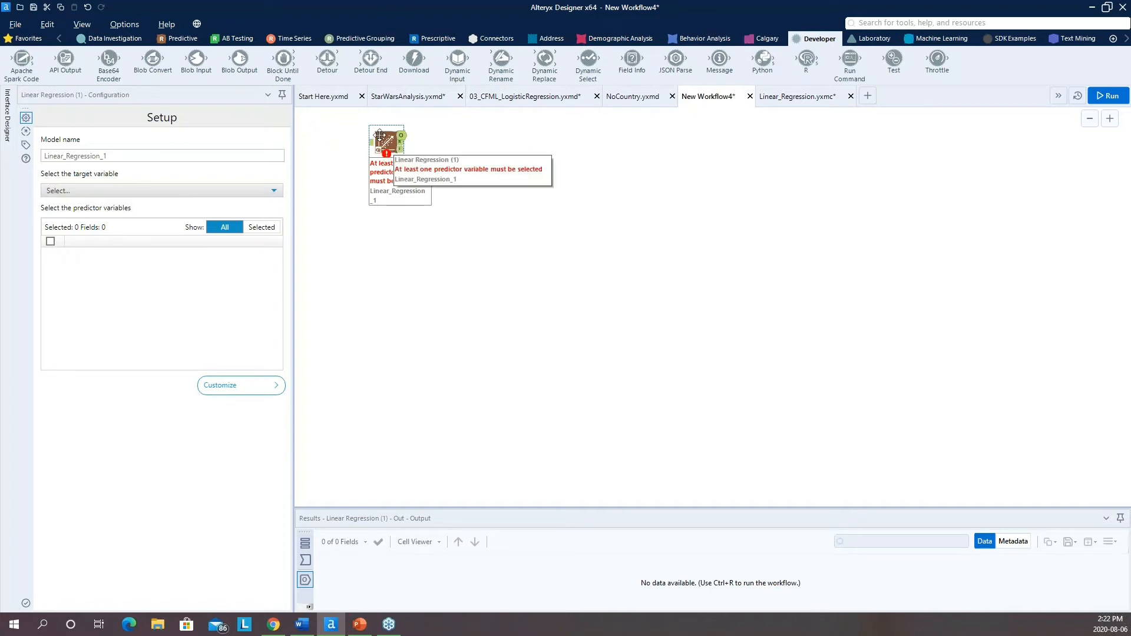
click(404, 148)
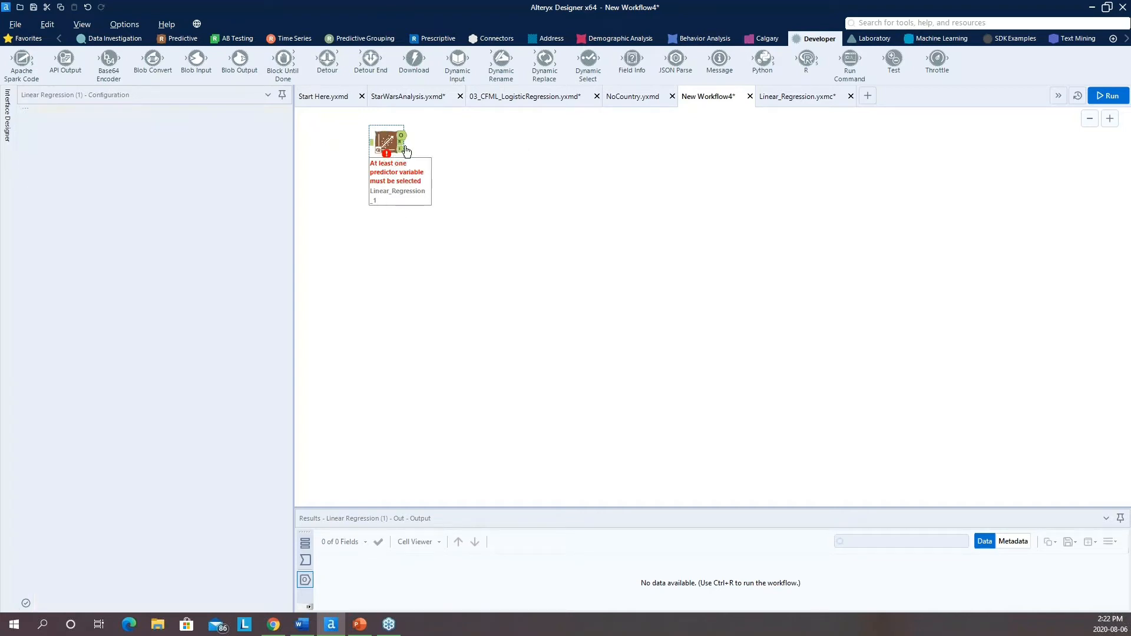
key(Delete)
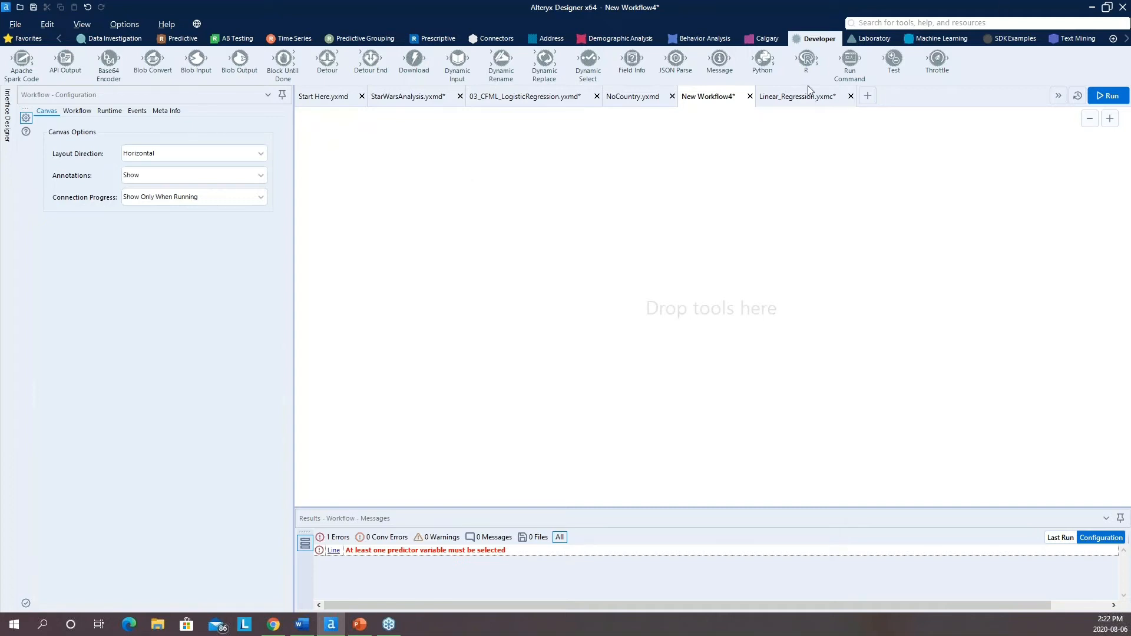
Step: Run the empty workflow
mouse_move(806, 60)
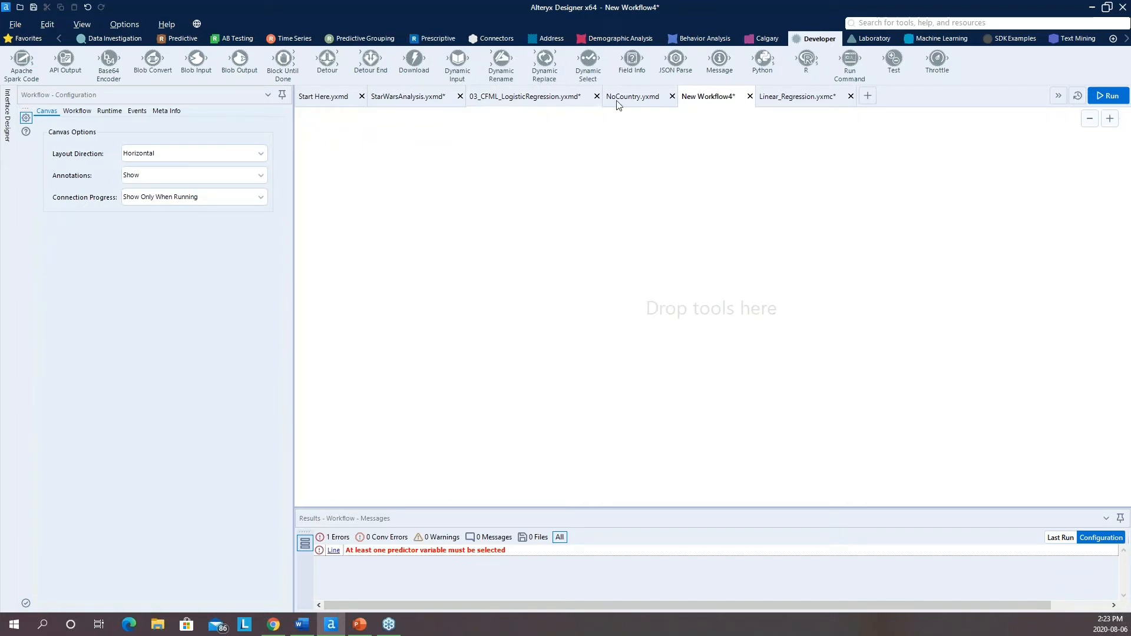
drag(803, 63, 773, 69)
click(1100, 96)
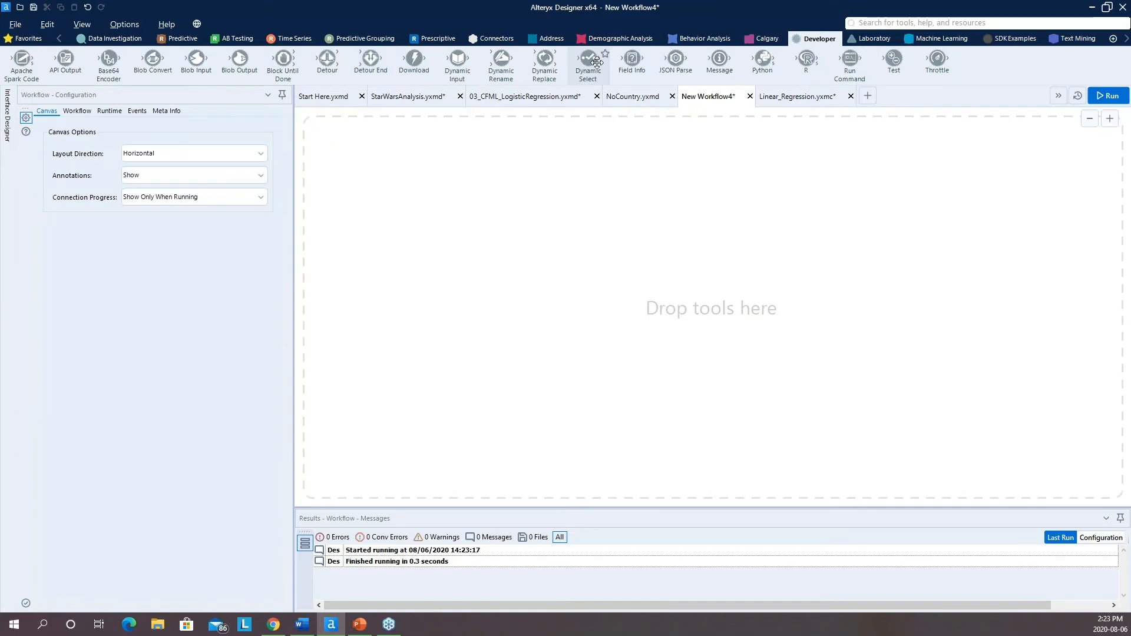
Step: Add a Macro Input tool from the Interface category to the empty canvas
click(59, 39)
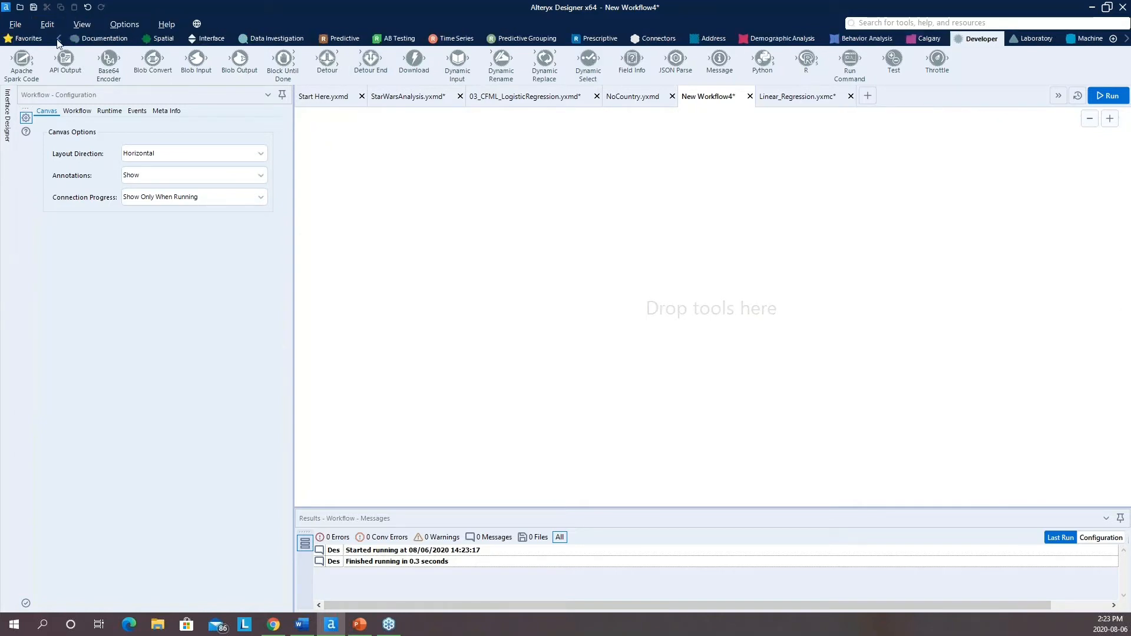
click(214, 41)
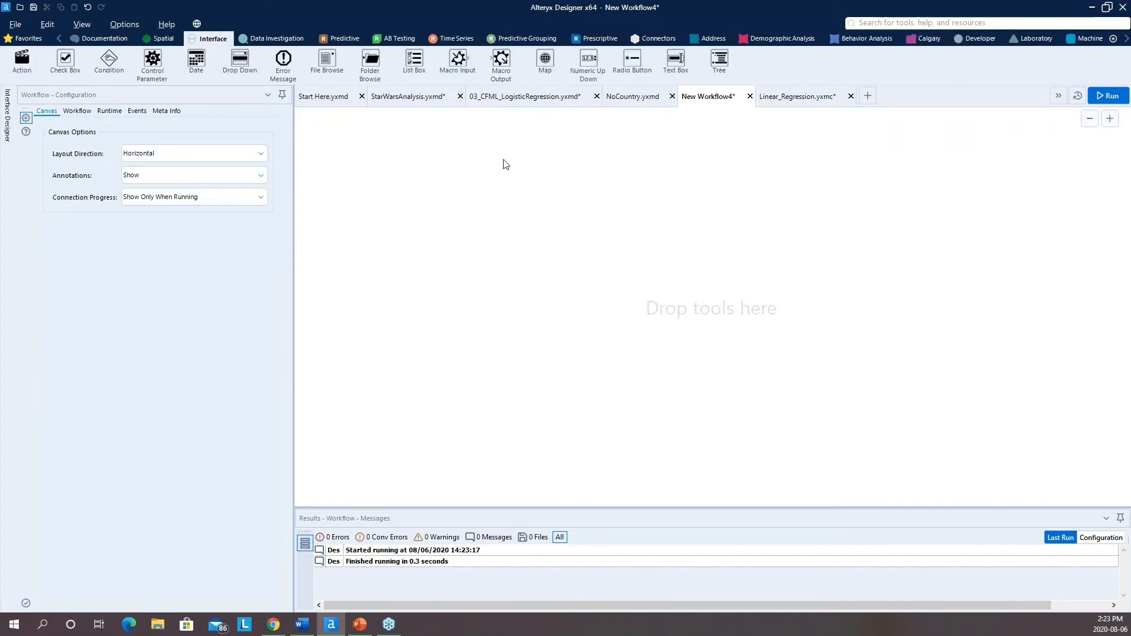
drag(458, 60, 384, 247)
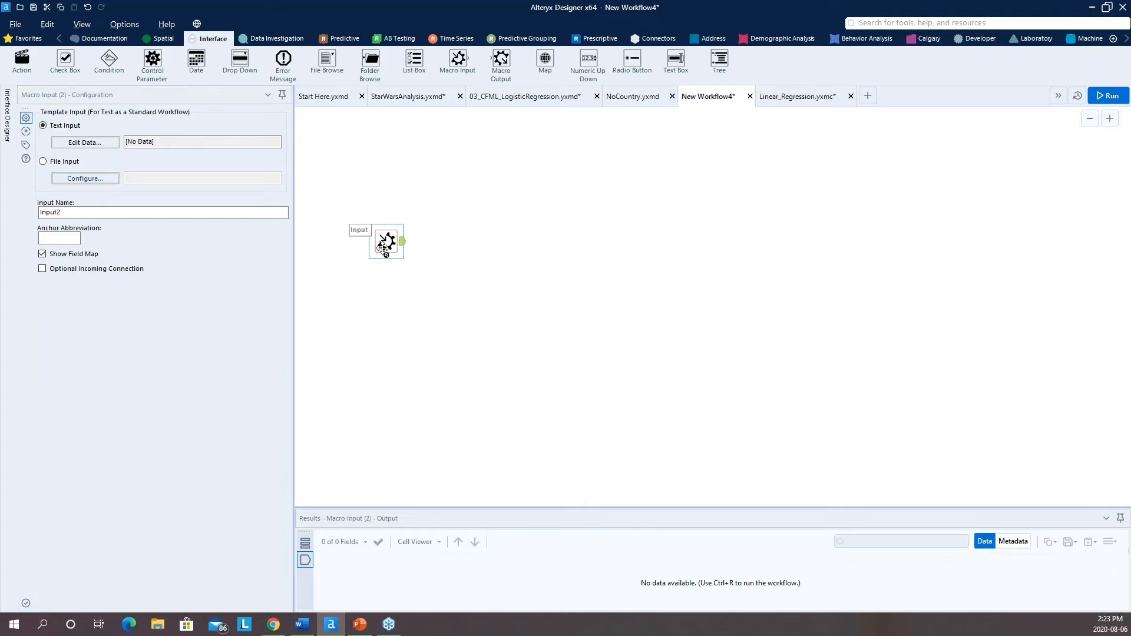
scroll(382, 248, up, 3)
drag(468, 227, 396, 241)
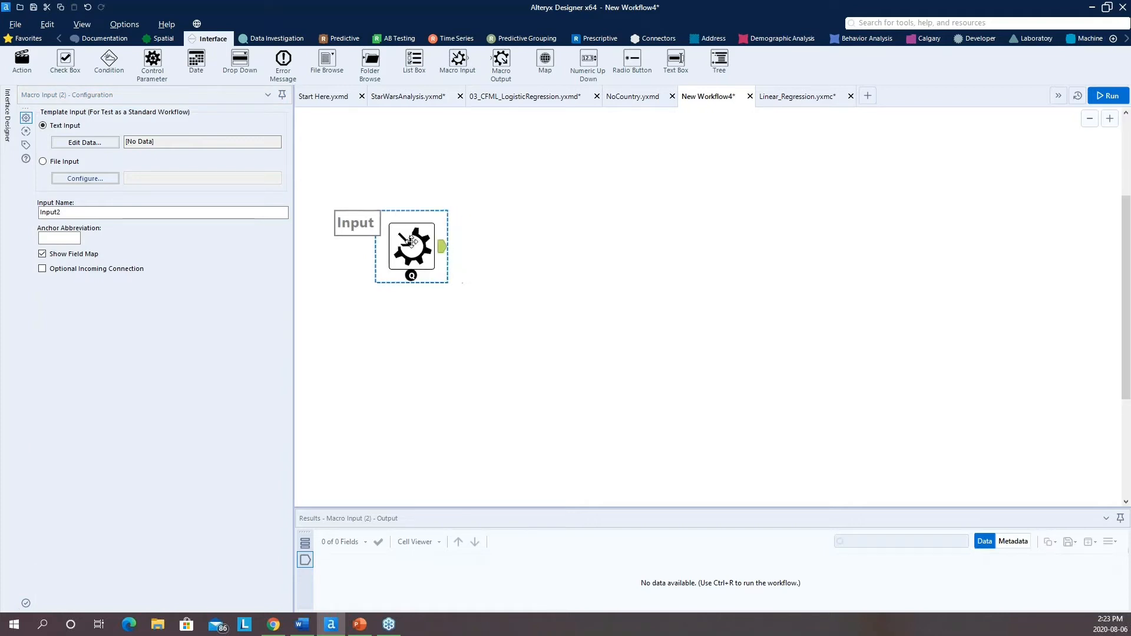
Step: Check the workflow's type settings and shift the Macro Input tool slightly to the right on the canvas
key(ctrl+r)
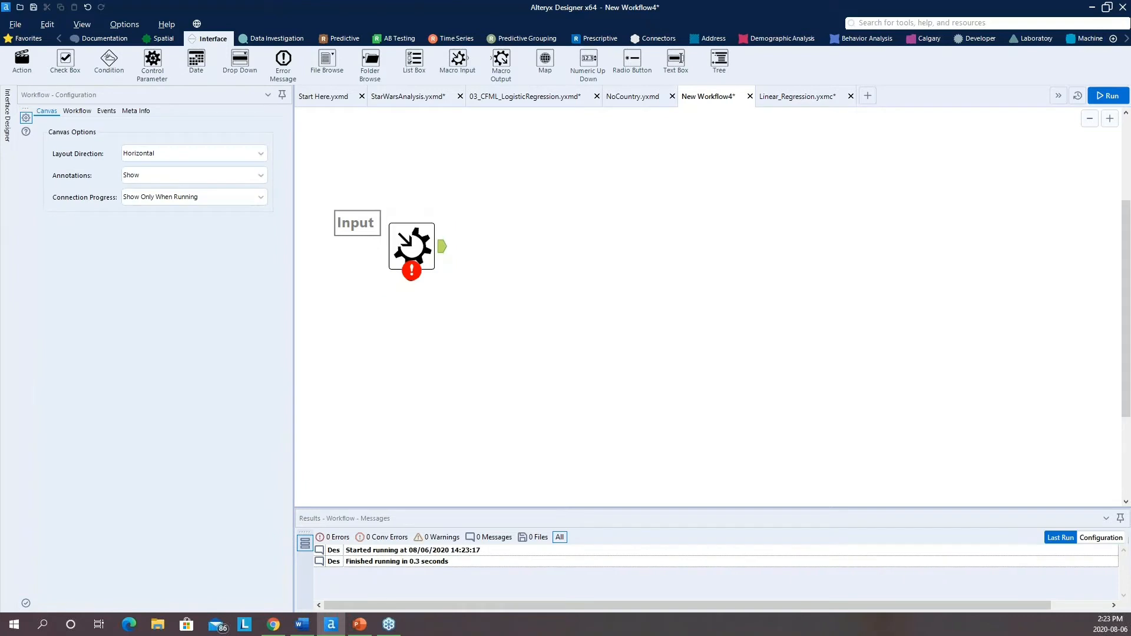
click(80, 112)
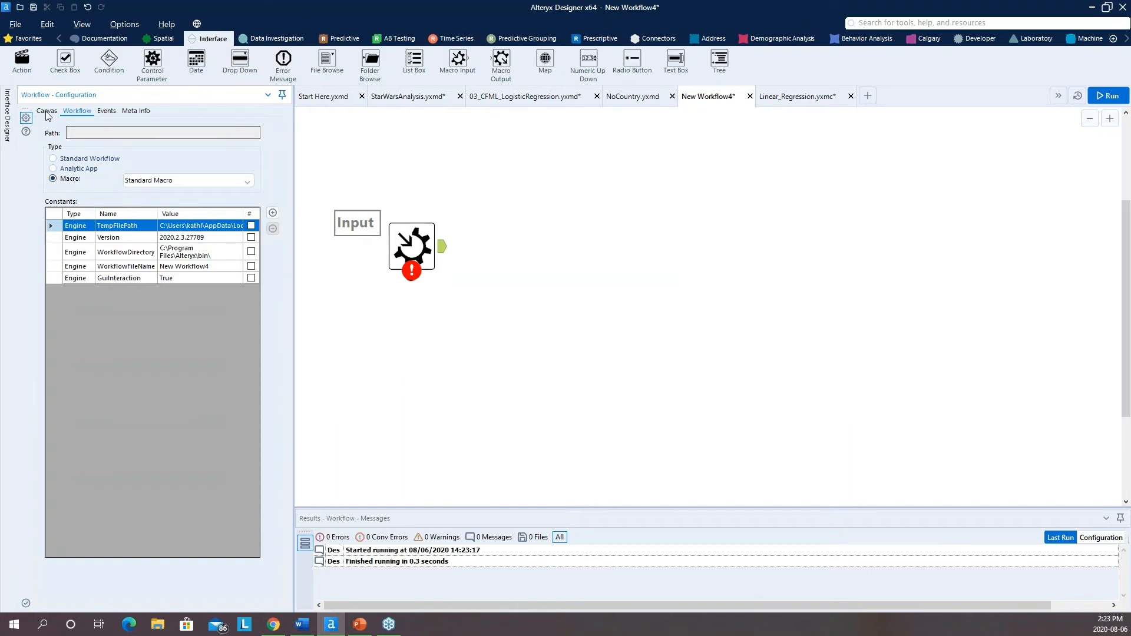
click(375, 183)
click(416, 255)
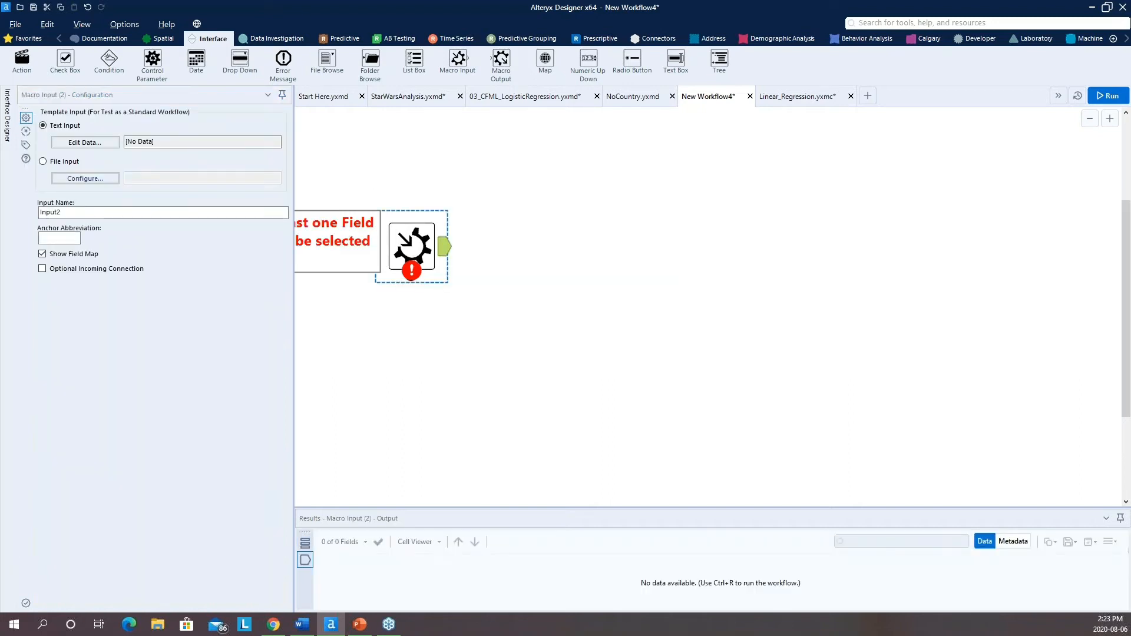
drag(415, 255, 473, 258)
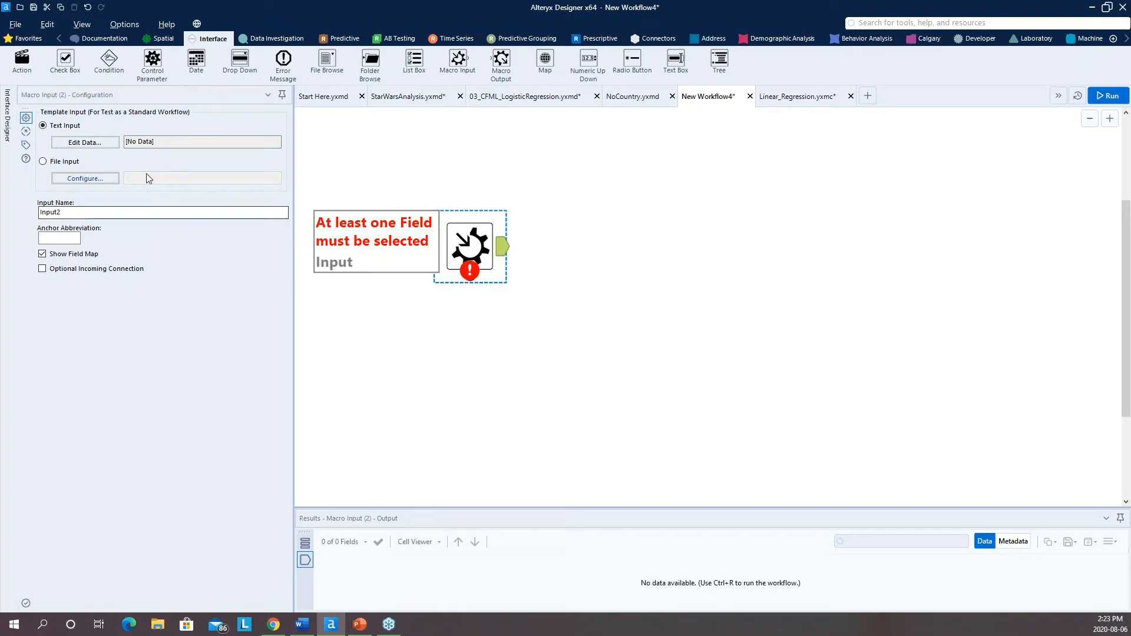
Step: Define three columns named y, x1 and x2 in the Macro Input's template text data
click(96, 134)
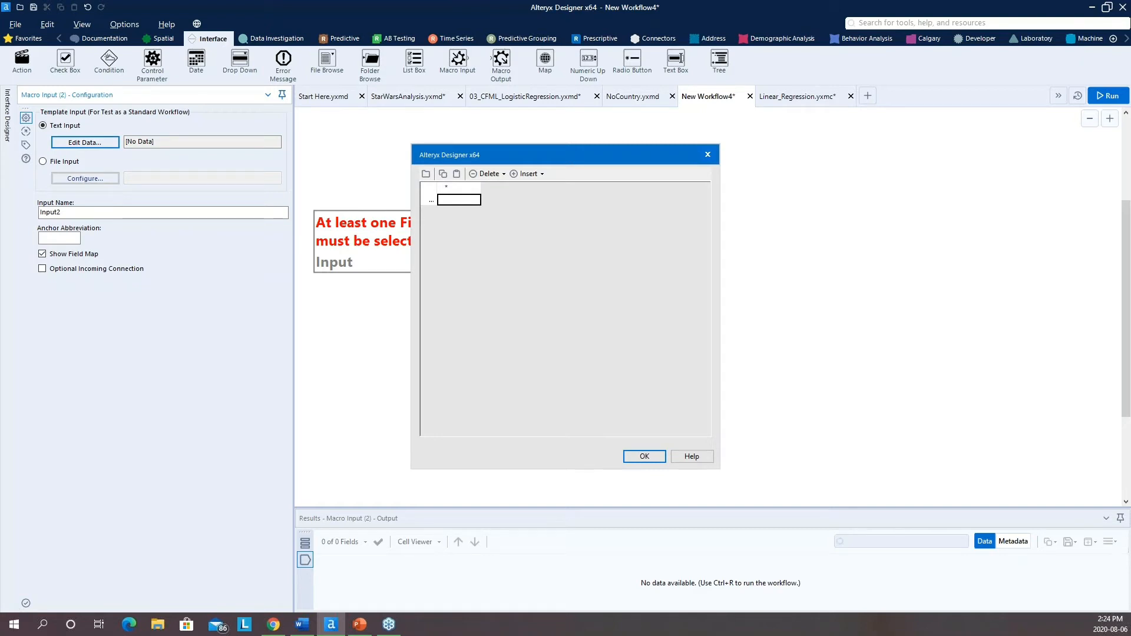
click(475, 187)
text(x)
key(Return)
click(494, 189)
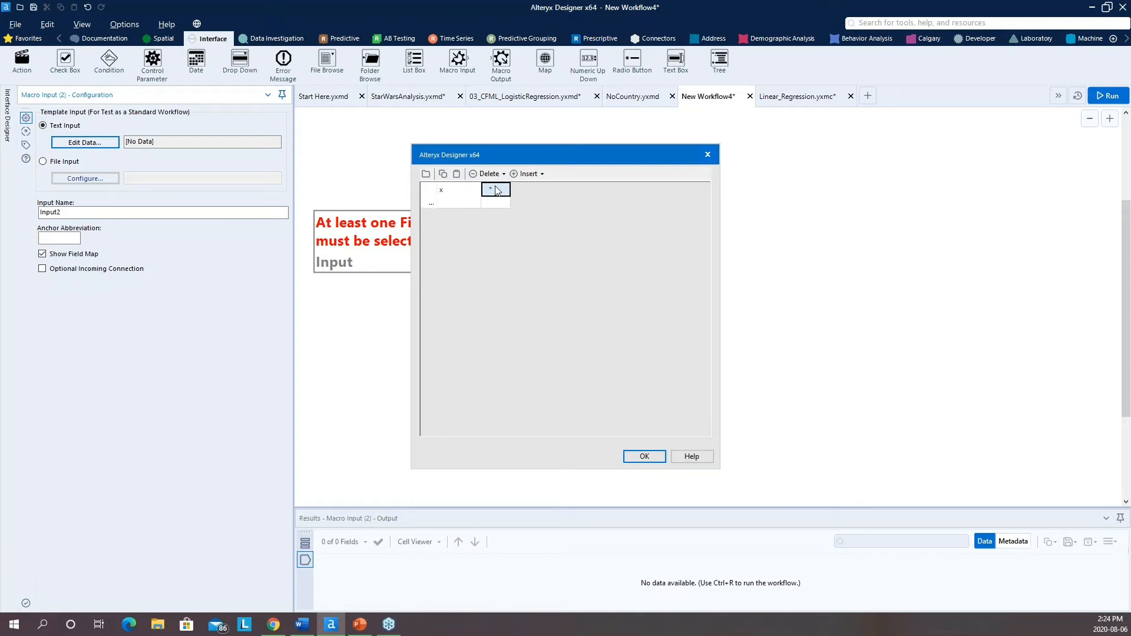
text(y)
click(528, 190)
click(466, 189)
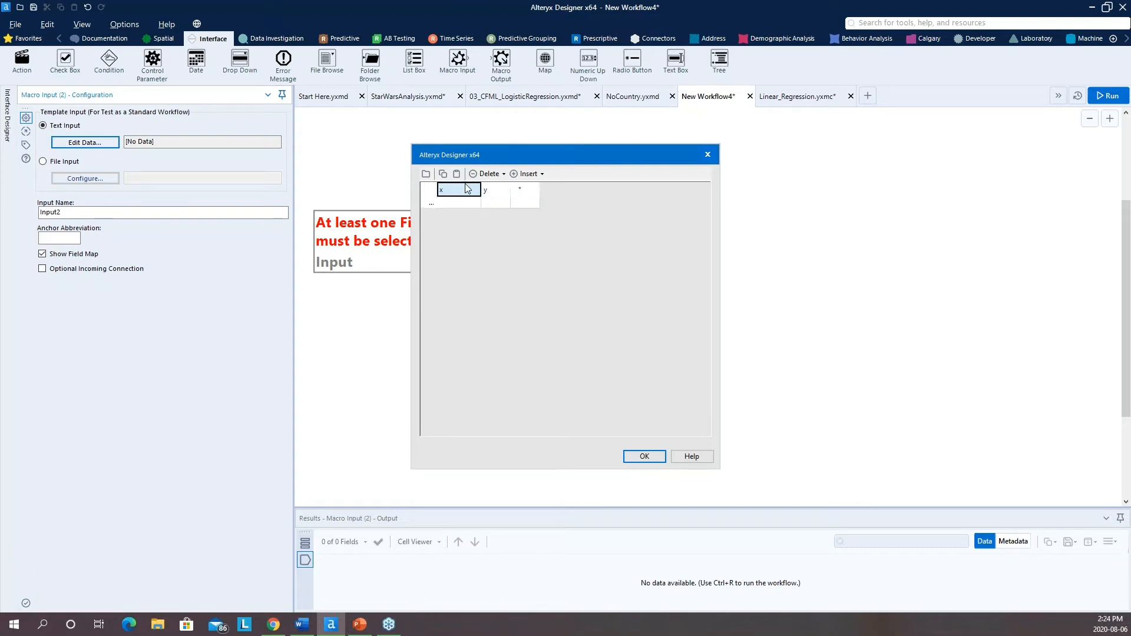
text(y)
click(499, 193)
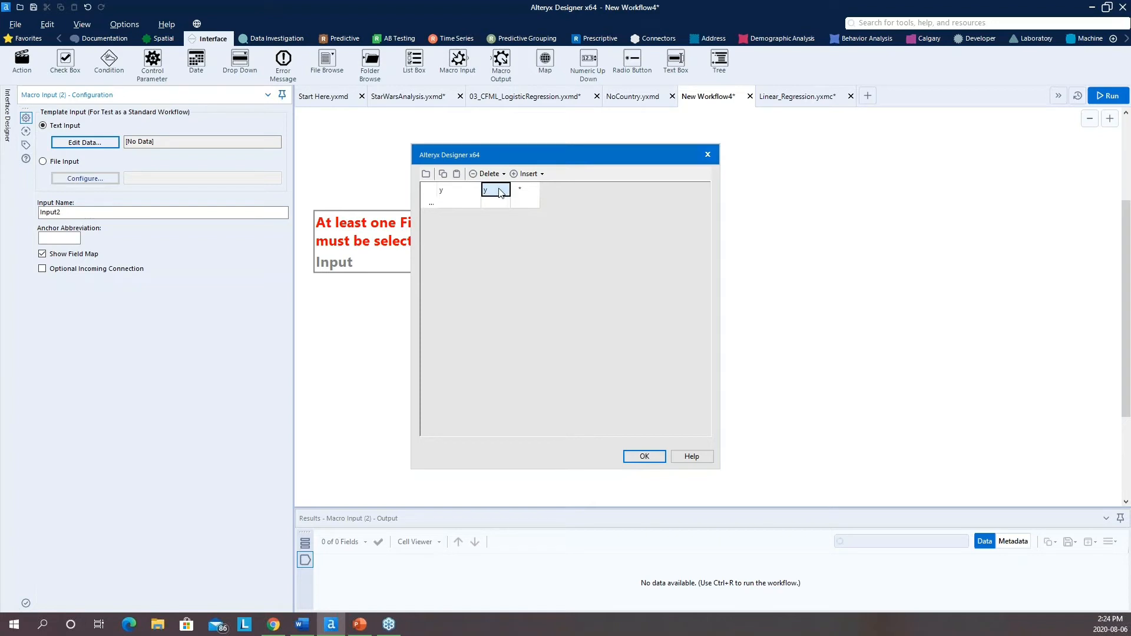
text(x1)
click(527, 191)
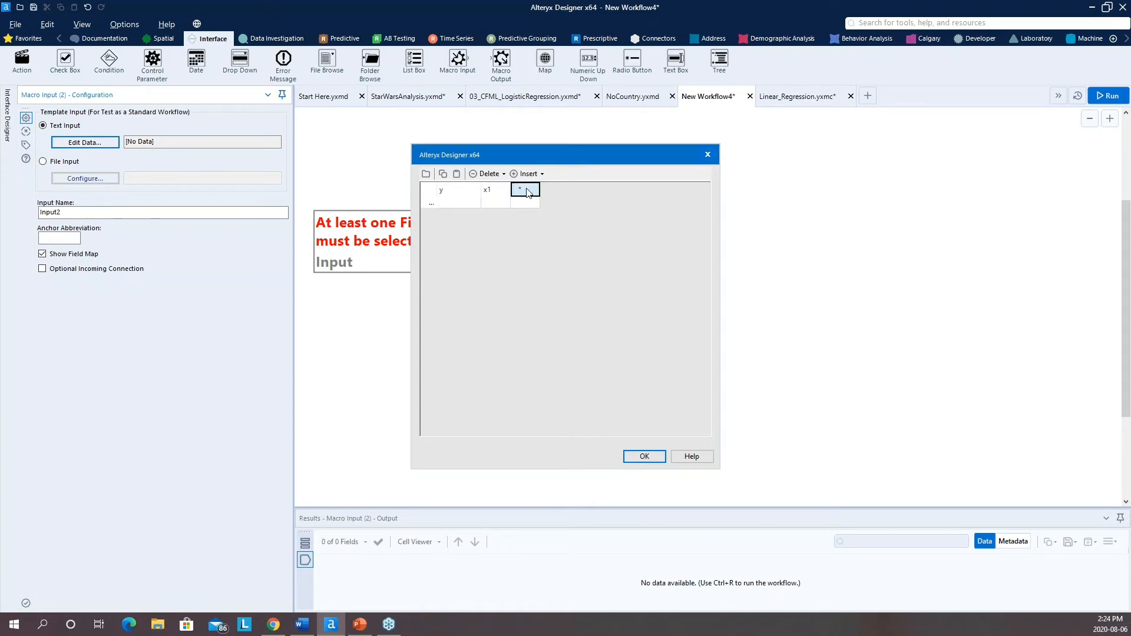
text(x2)
Step: Fill the template's first row with y 7.337890651, x1 7.613111655 and x2 4.111845118, and accept the data
click(461, 203)
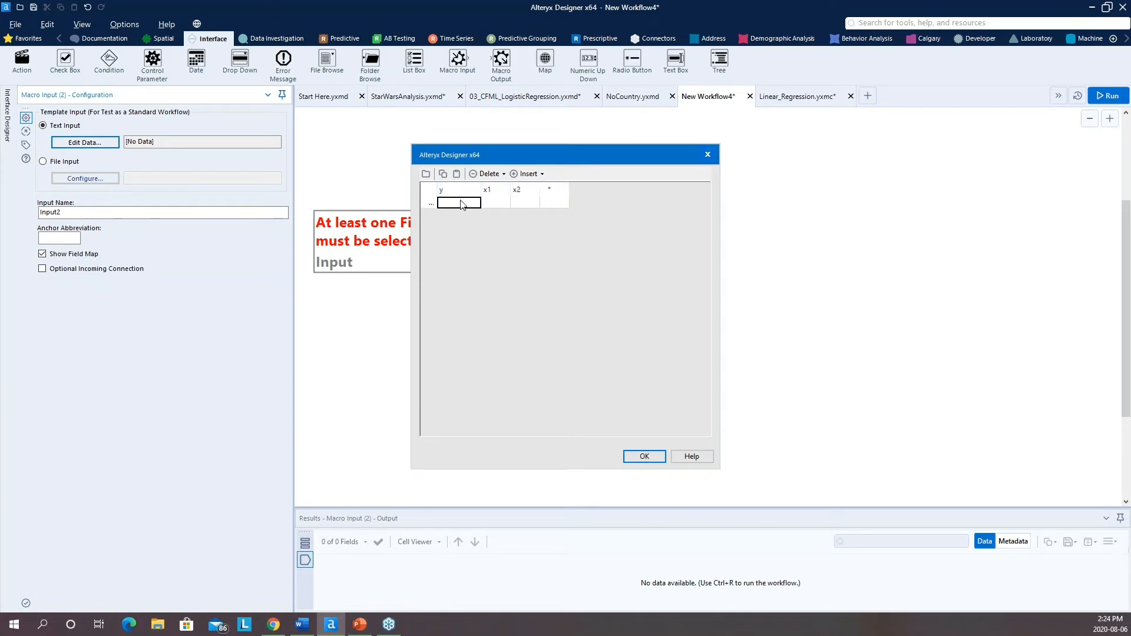
text(7)
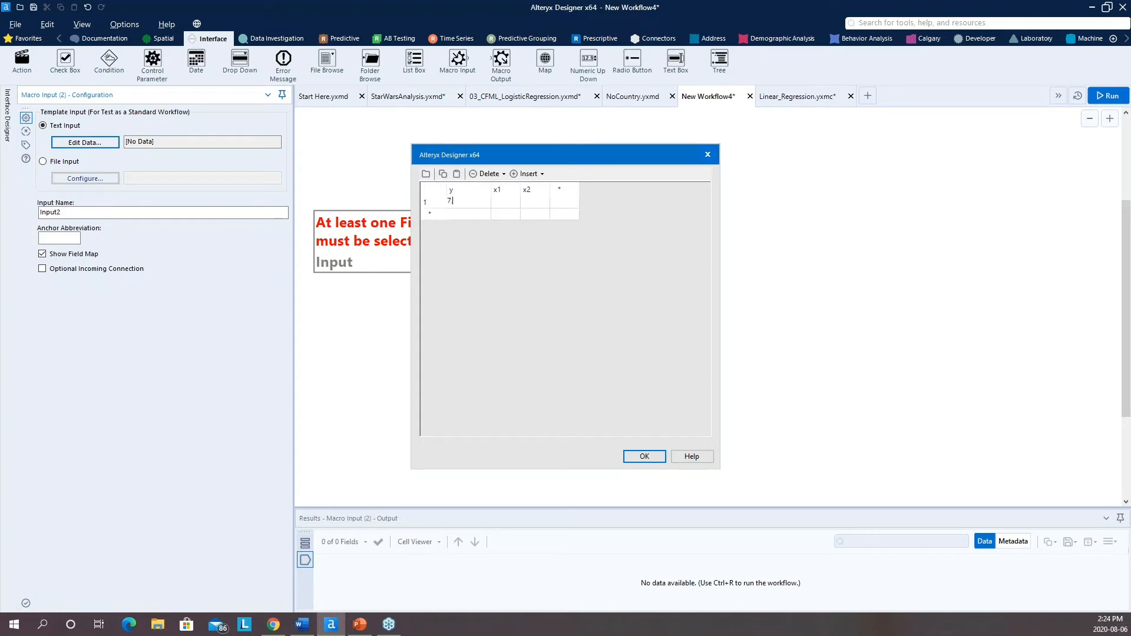
text(.337890651)
click(501, 202)
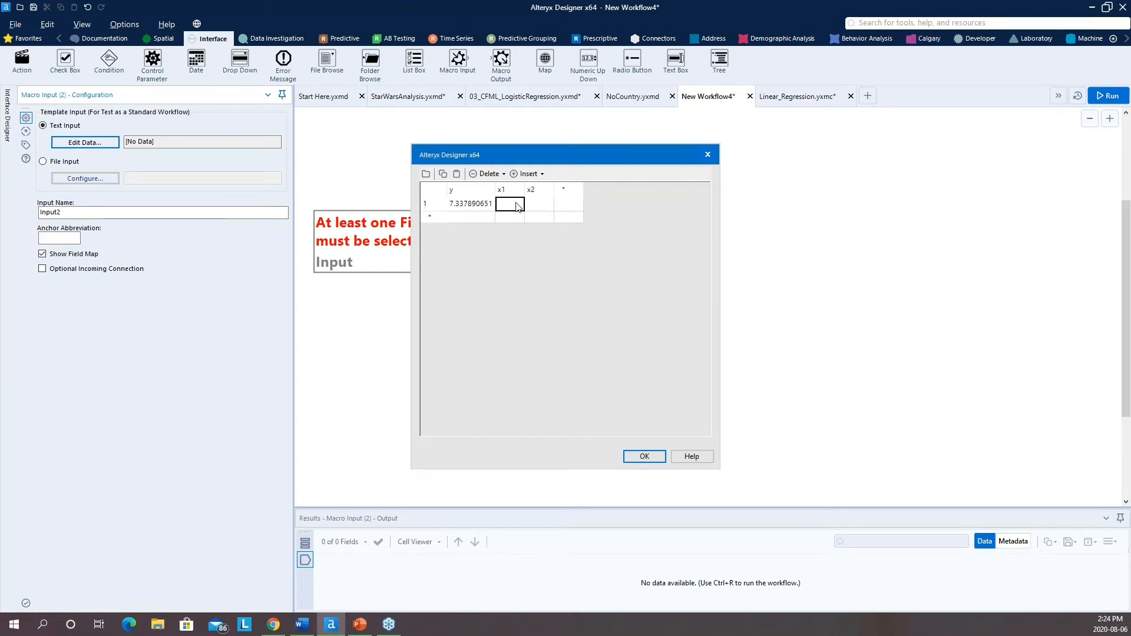
text(7.6131116)
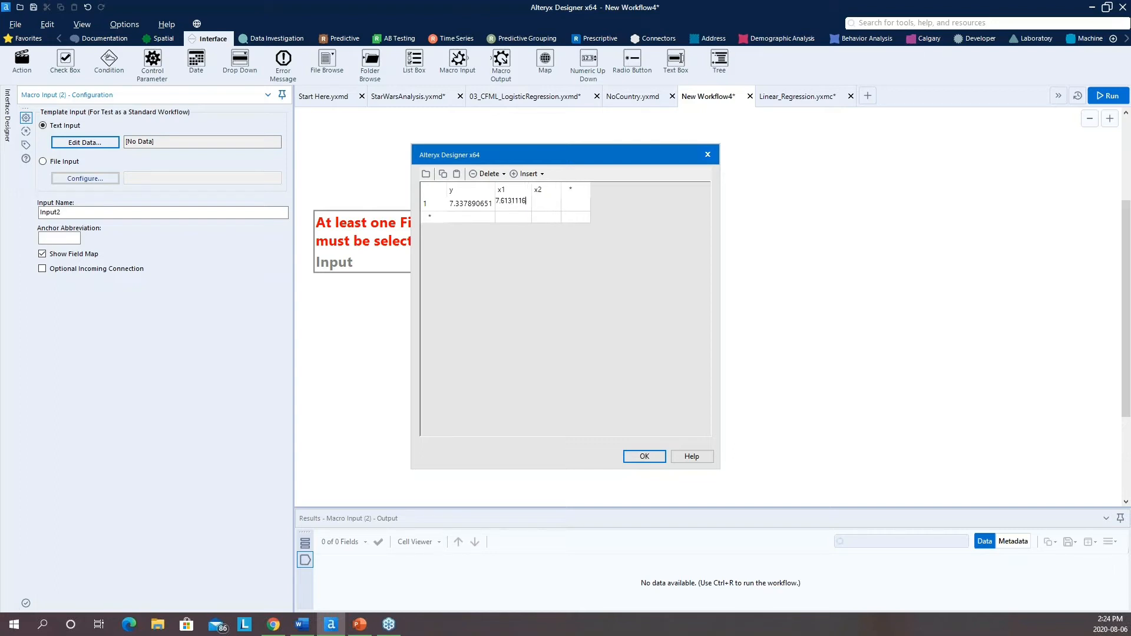
text(55)
click(564, 205)
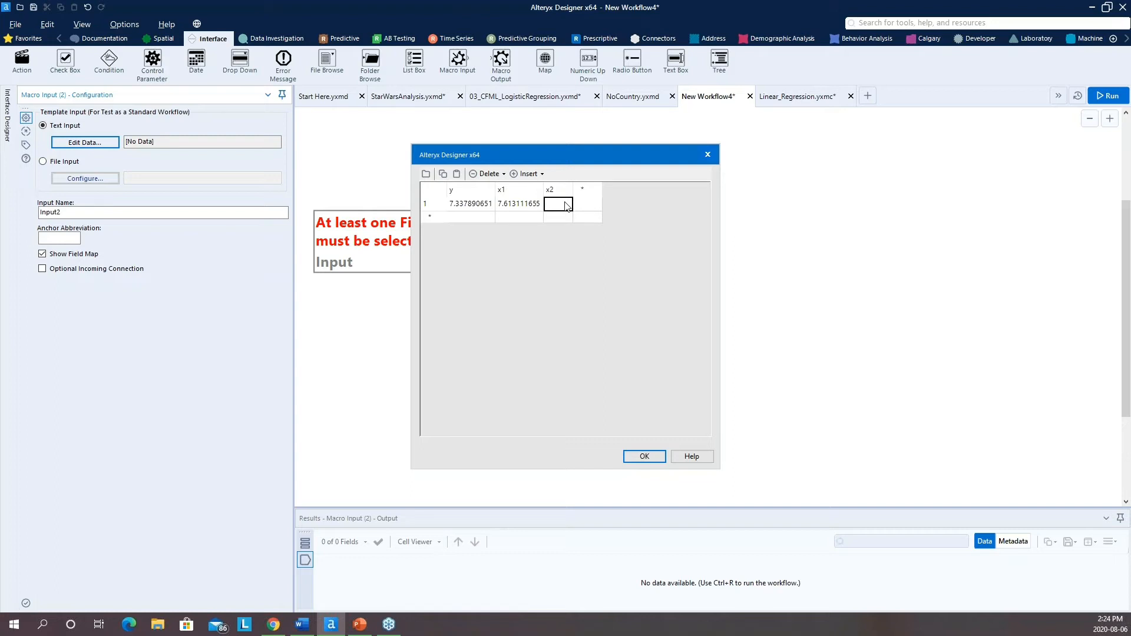
text(4.111845118)
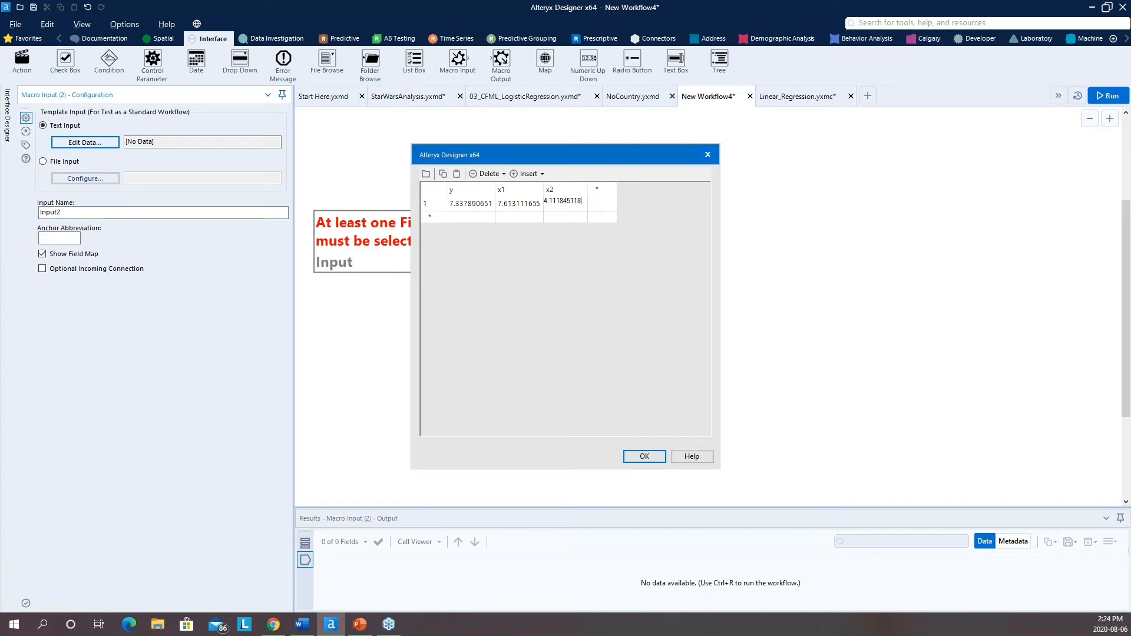
click(568, 250)
click(662, 457)
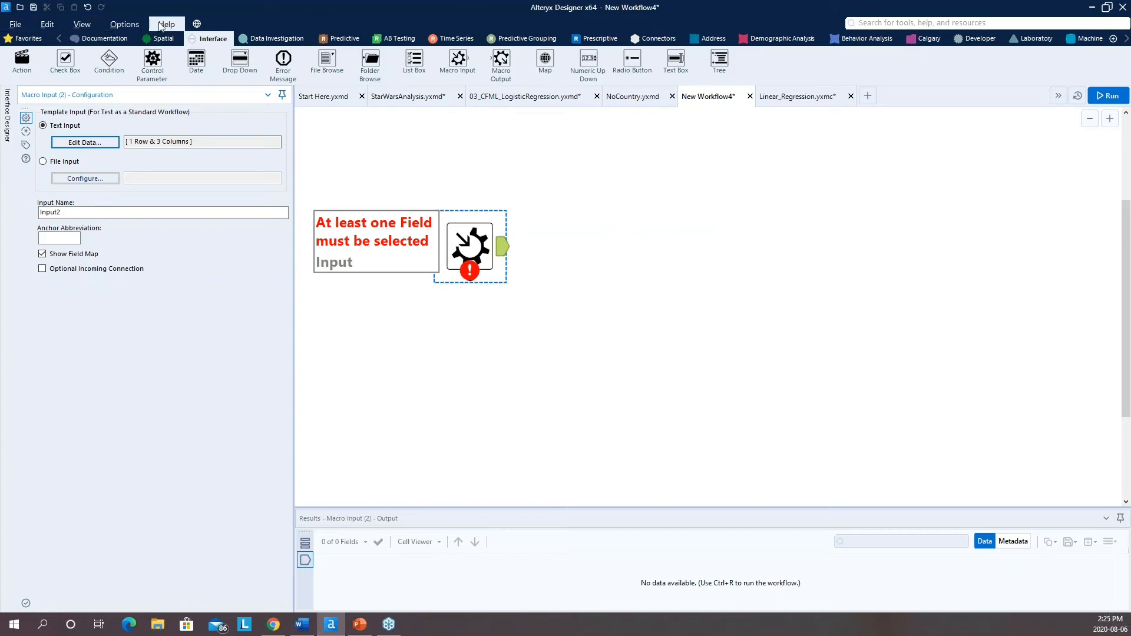
Step: Add a Select tool from the Preparation category, connected to the Macro Input's output
click(61, 39)
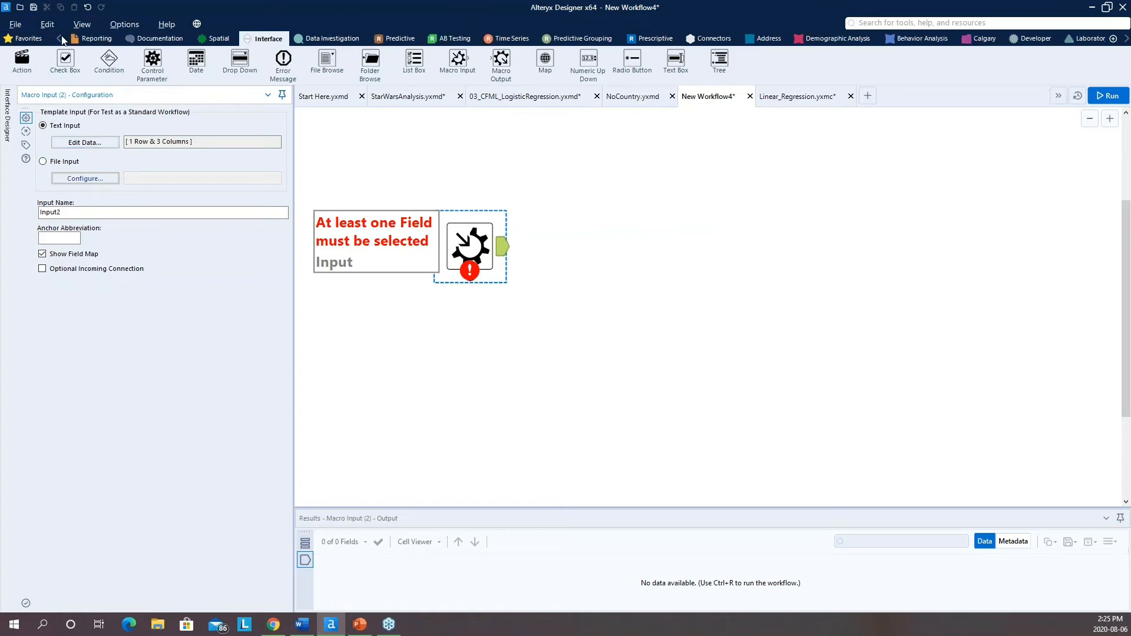
click(118, 39)
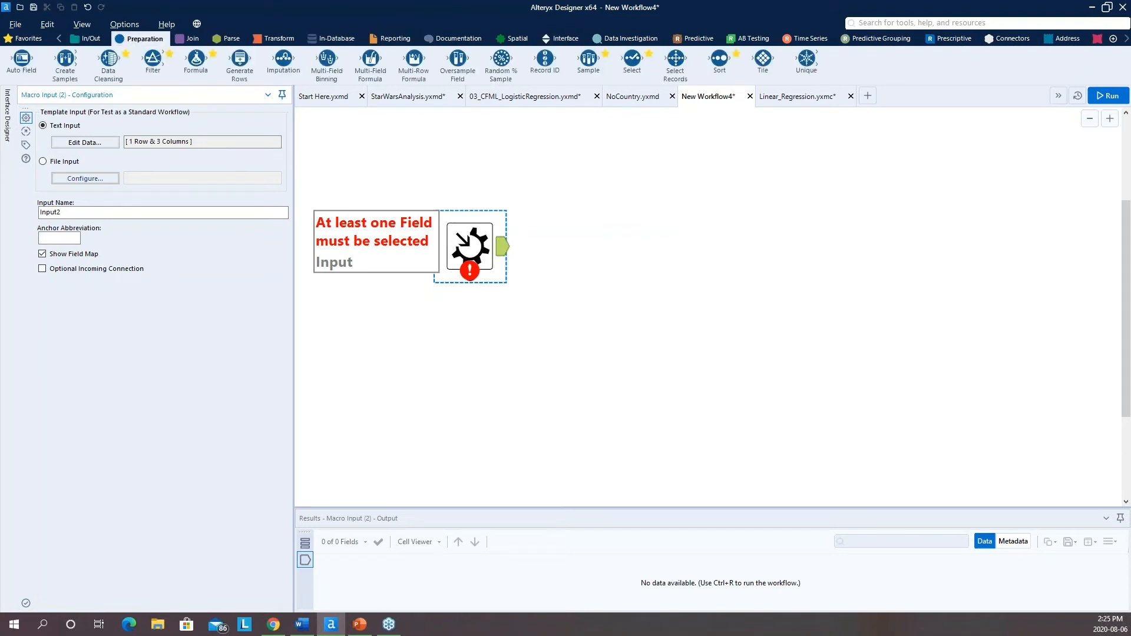
drag(632, 59, 587, 245)
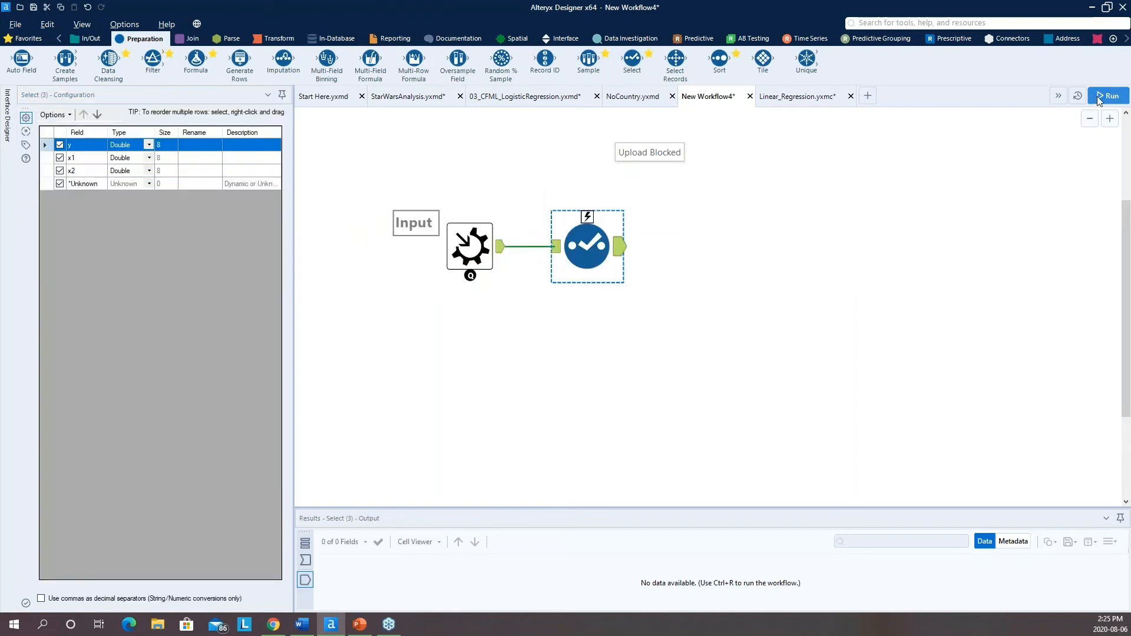
Step: Exclude the x2 and *Unknown fields in the Select tool and run the workflow
click(61, 171)
click(60, 171)
click(59, 183)
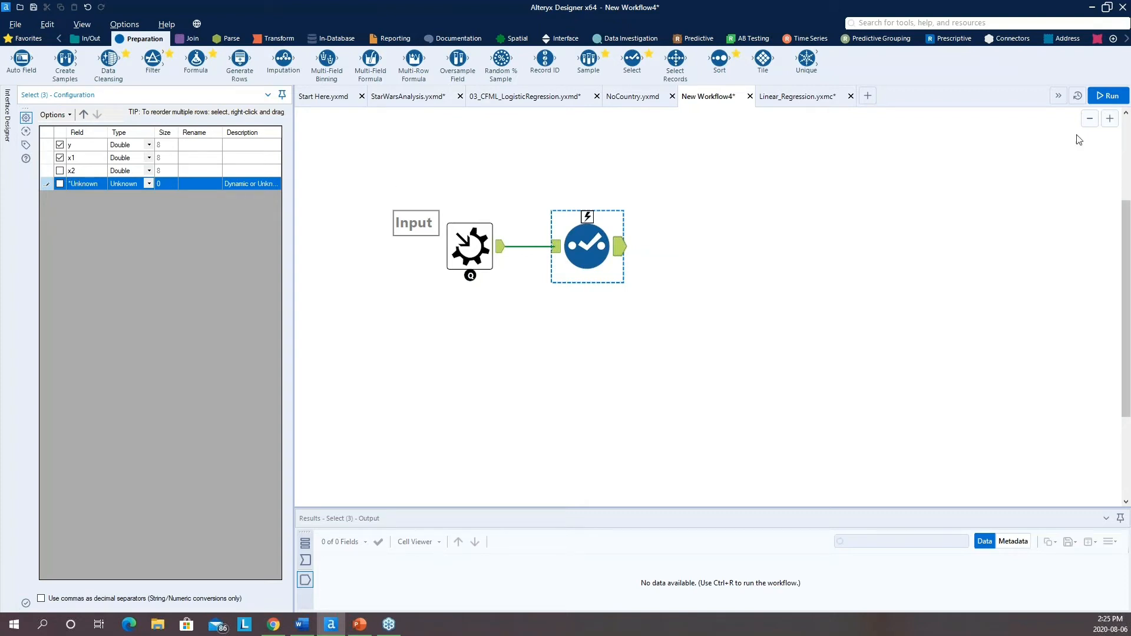
click(1107, 96)
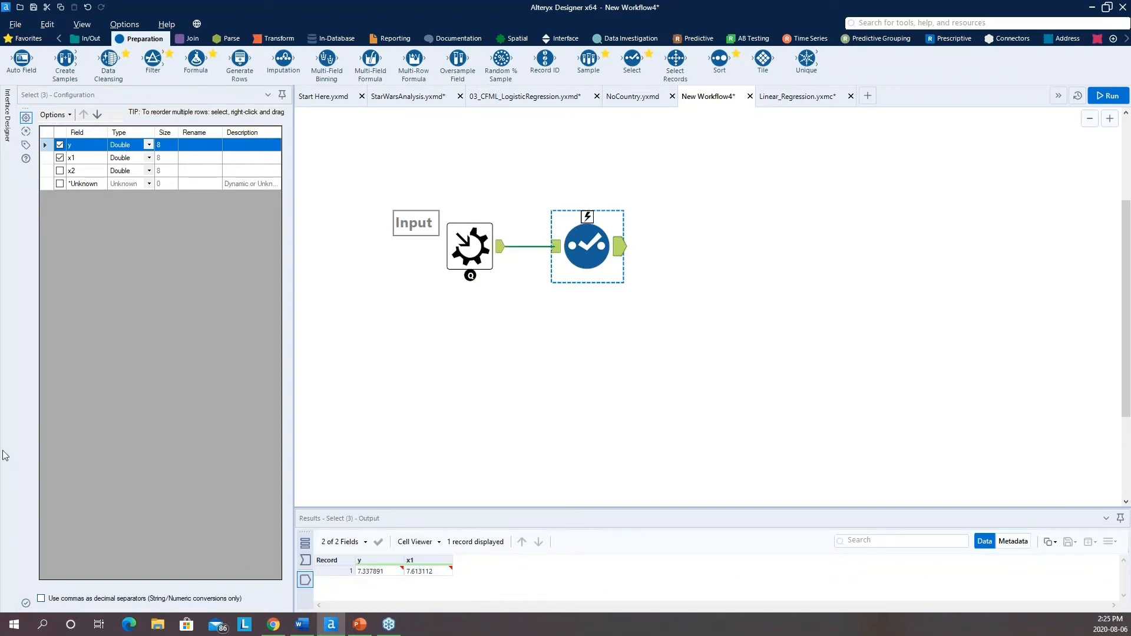
Step: Move the Macro Input and Select tools together down and to the left on the canvas
drag(405, 181, 626, 312)
drag(599, 256, 555, 330)
click(663, 312)
key(ctrl+r)
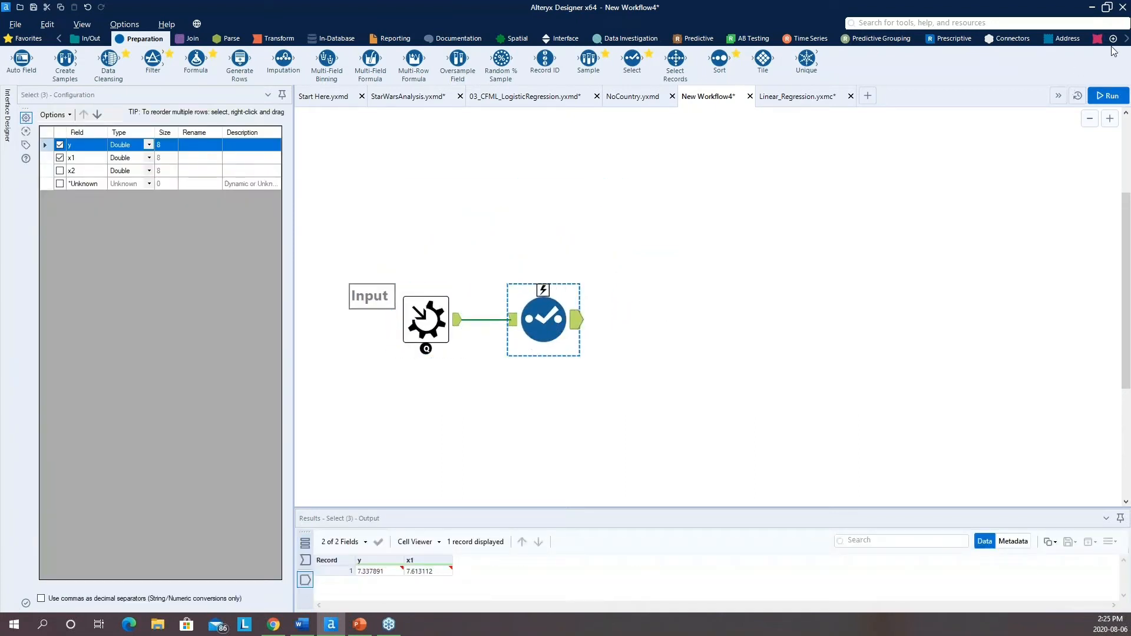
Step: Add an R tool from the Developer category beside the Select tool and connect the Select output to its input
click(1127, 39)
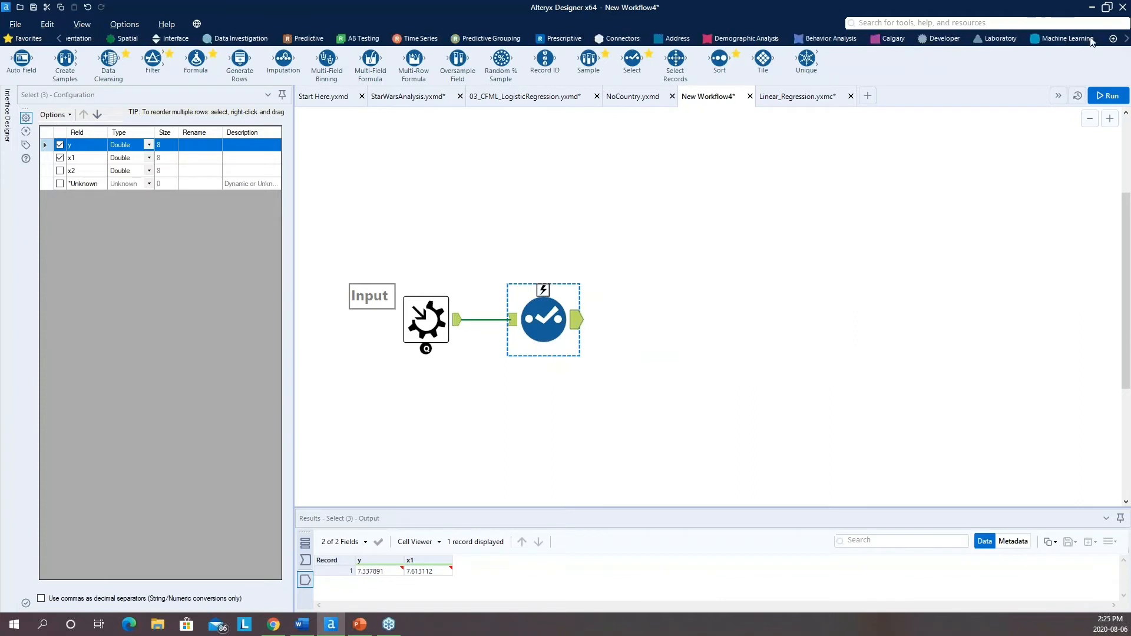
click(945, 38)
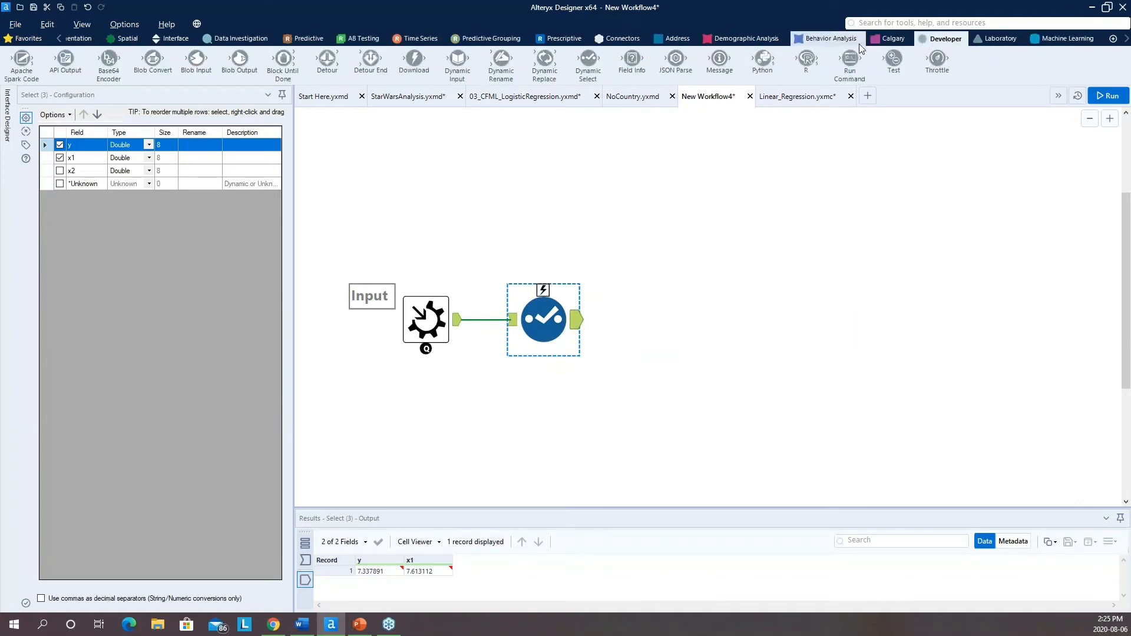
click(866, 26)
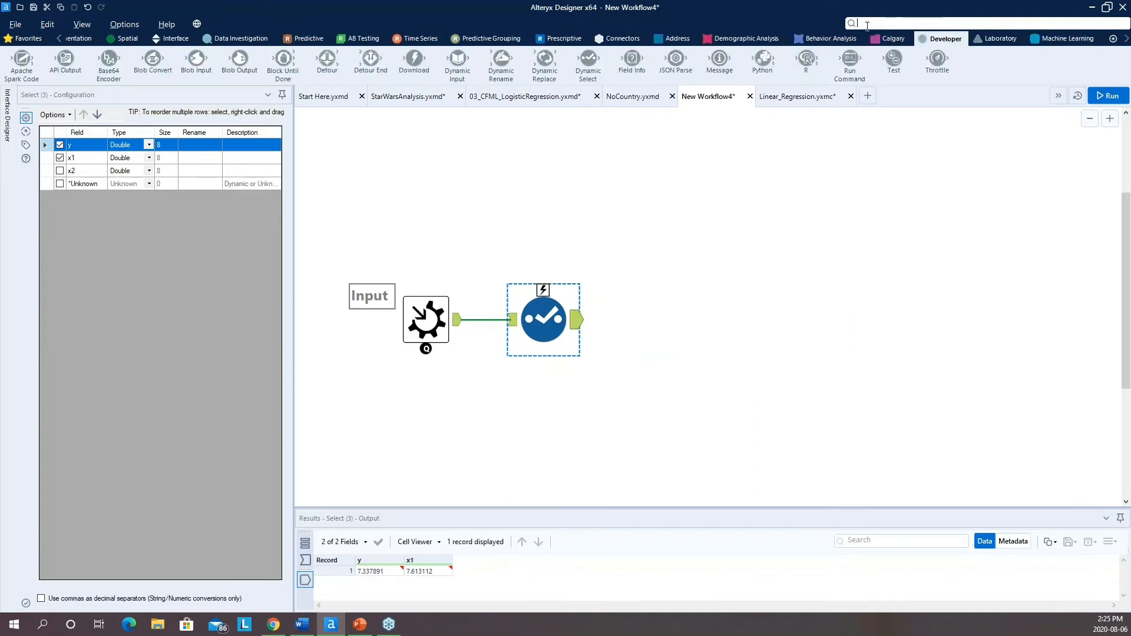
text(r)
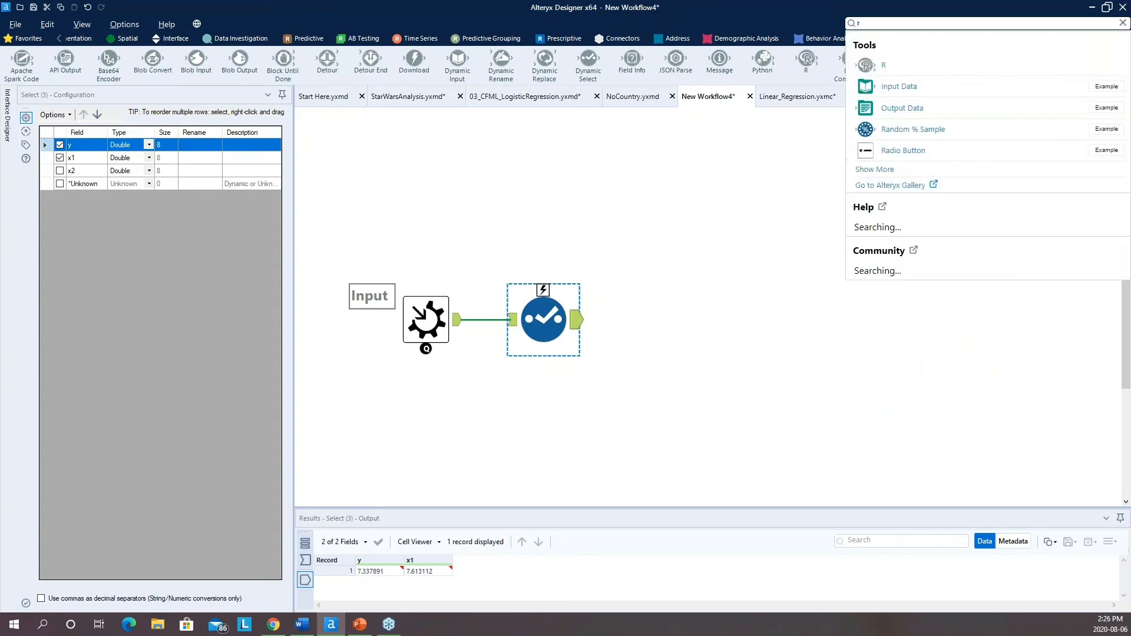
key(BackSpace)
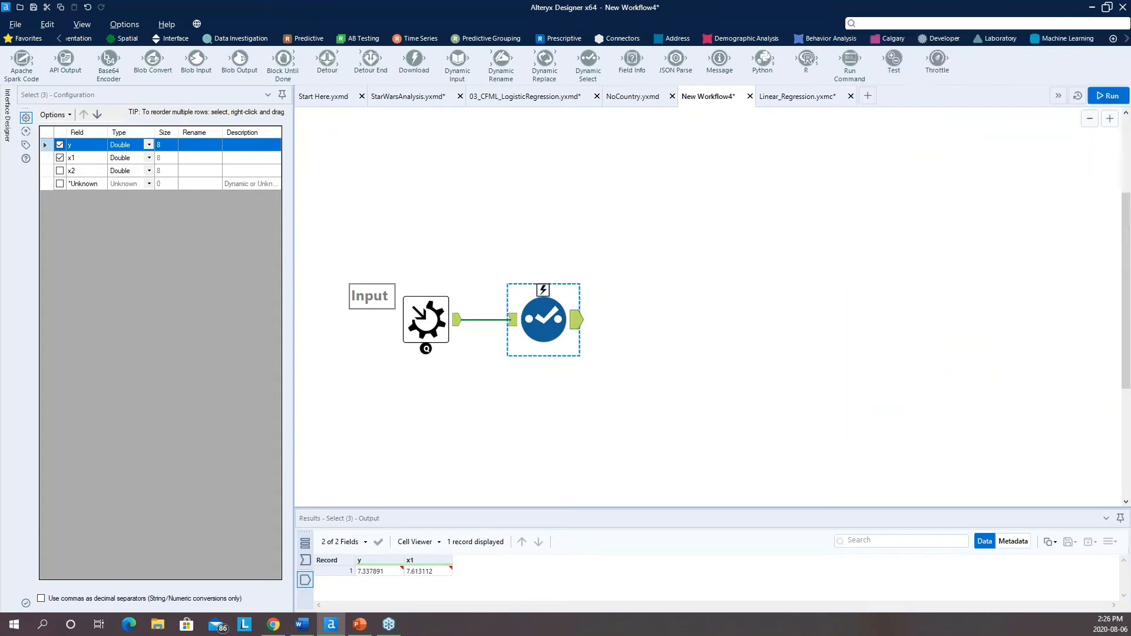
drag(806, 59, 658, 318)
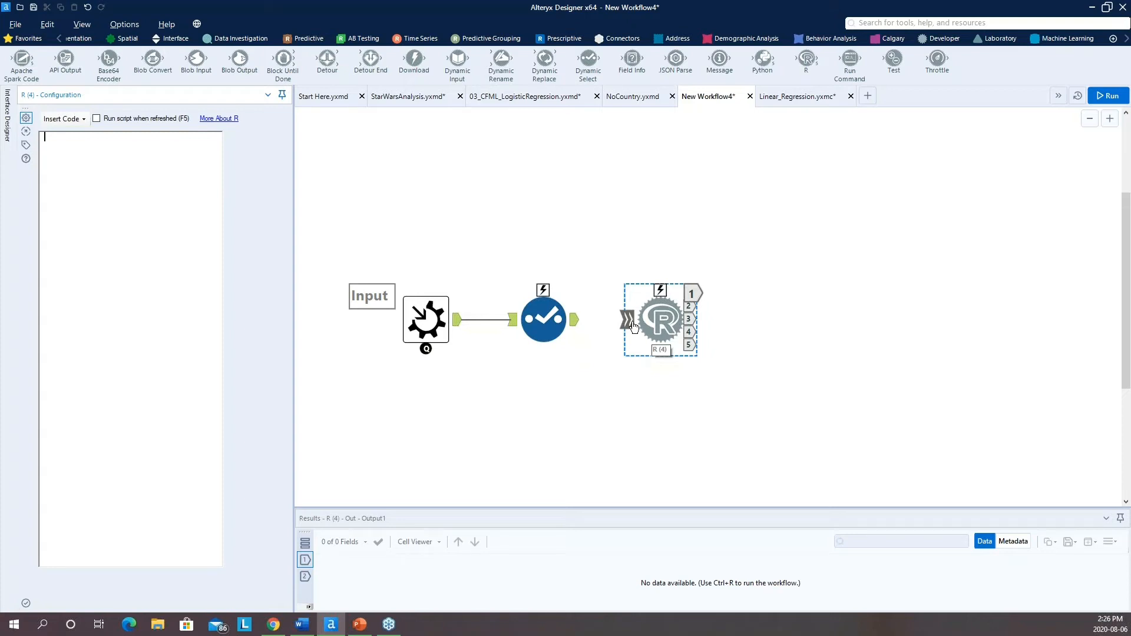
drag(577, 325, 628, 324)
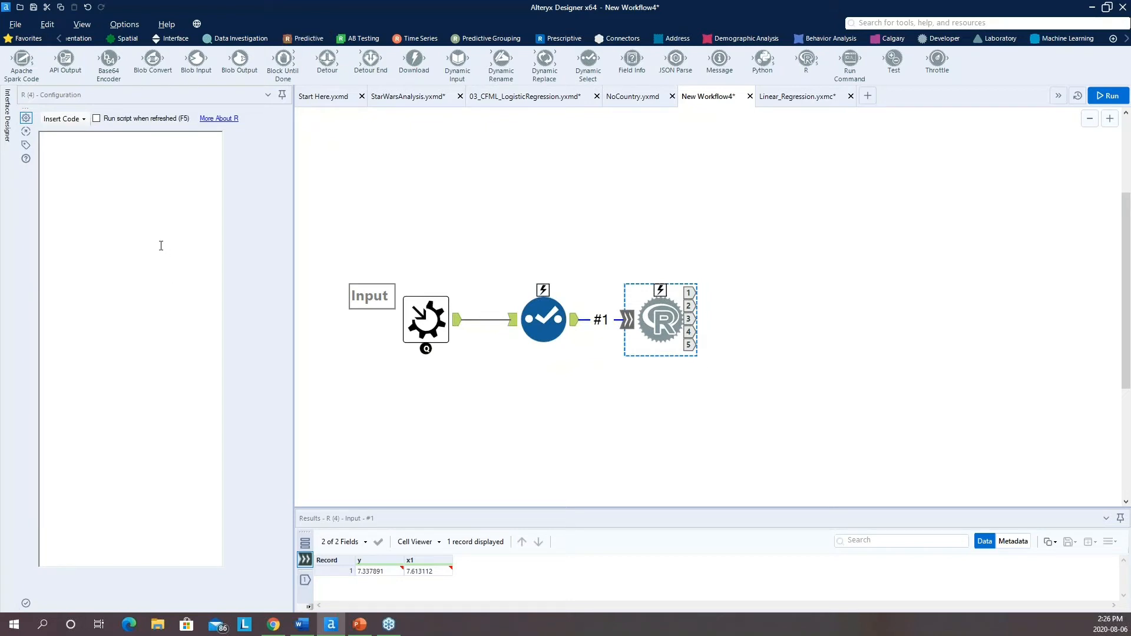
Step: Examine the R tool's code insertion options, including those for reading input #1 and creating graphs
click(84, 119)
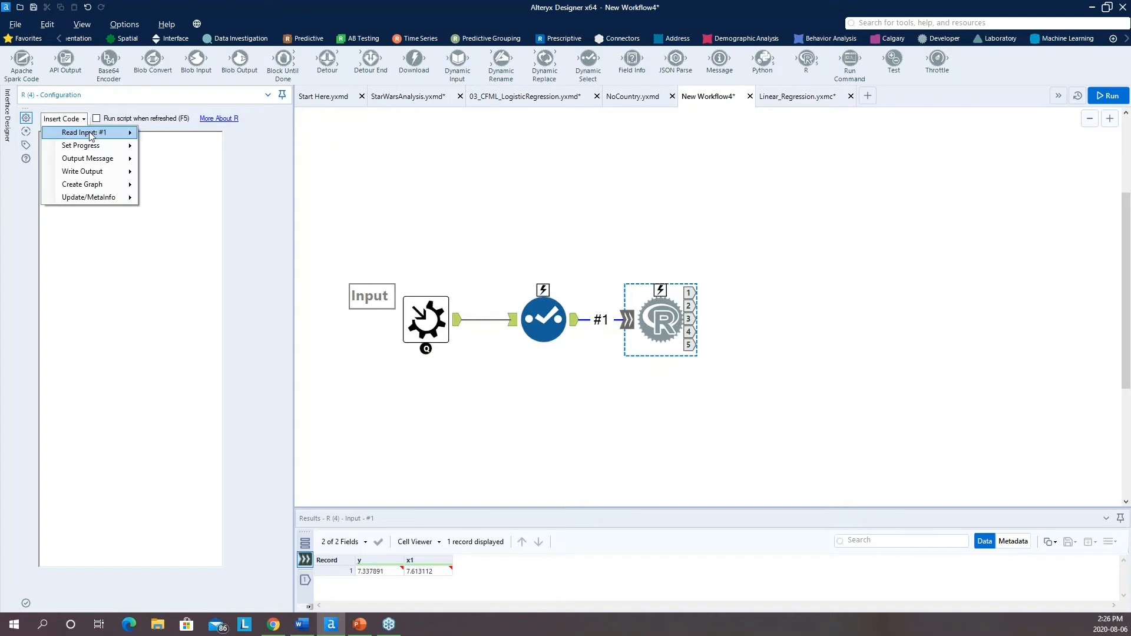
mouse_move(92, 134)
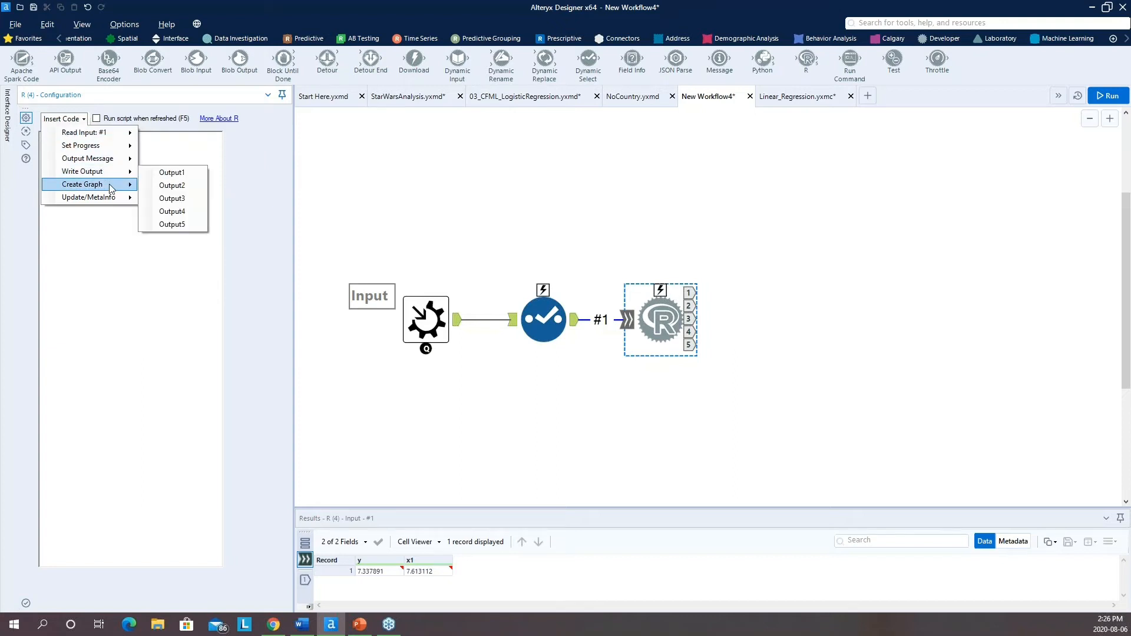
mouse_move(110, 188)
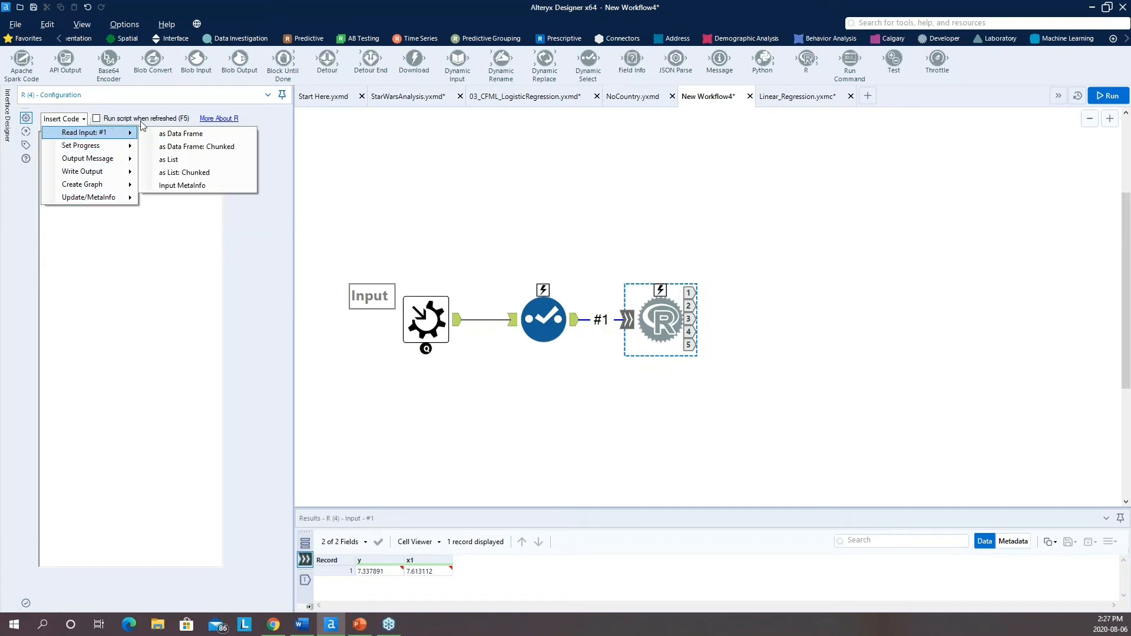
Step: View the R Project website through the R tool's More About R link and close the page
click(222, 119)
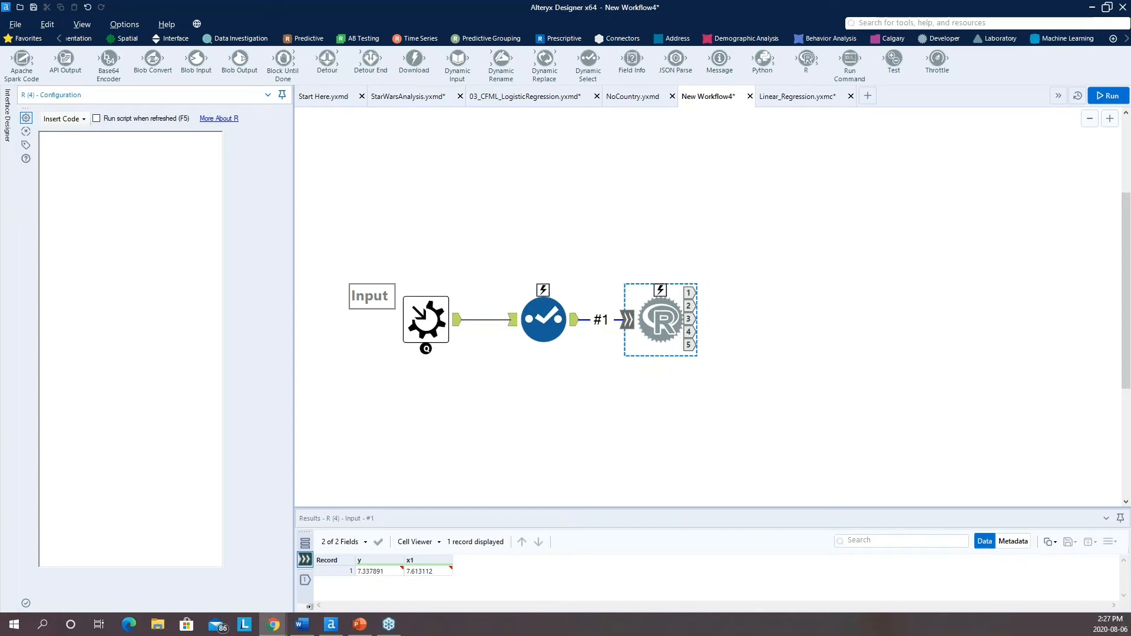
drag(349, 59, 639, 3)
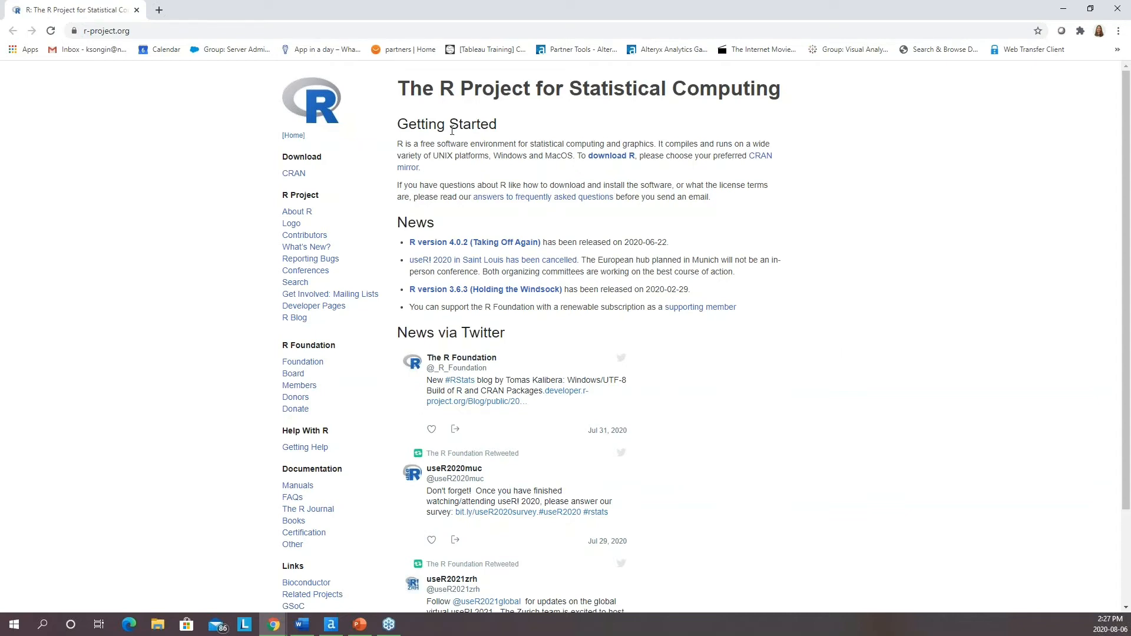
click(137, 10)
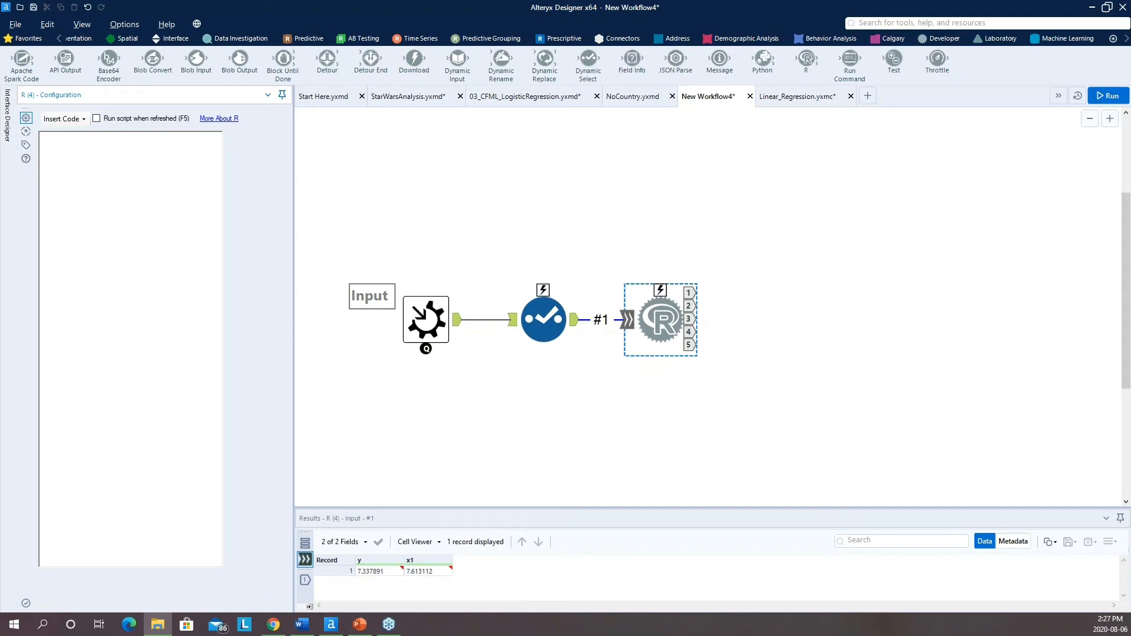
Step: Open LearningCurvePolFit.R from the R_script folder in Notepad and enlarge its window
drag(1, 106, 374, 194)
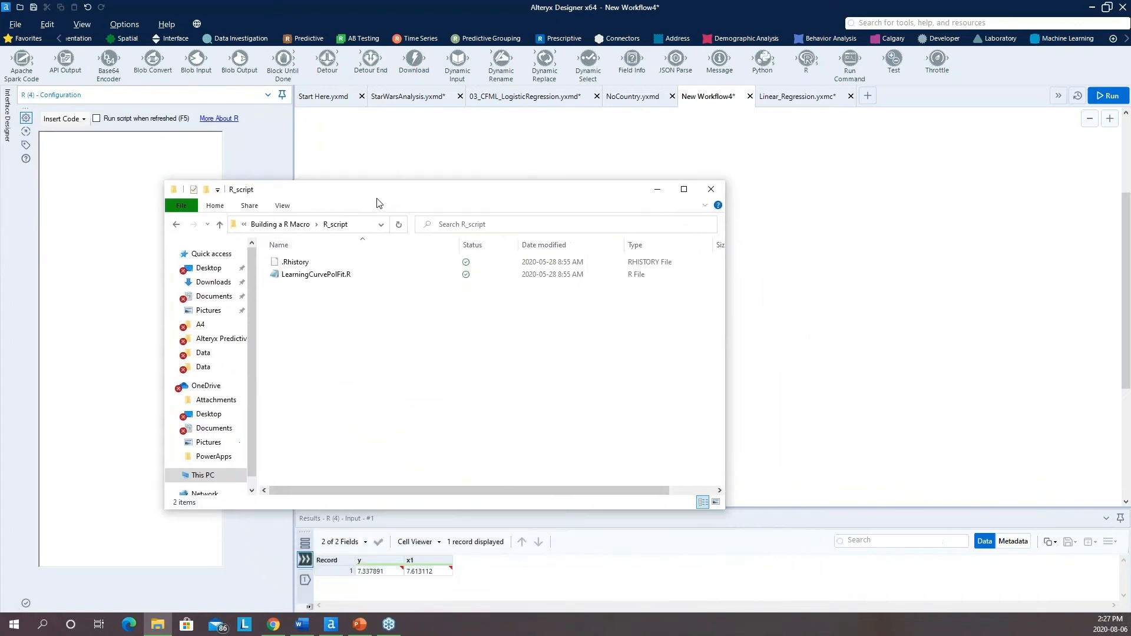
right_click(328, 272)
right_click(324, 275)
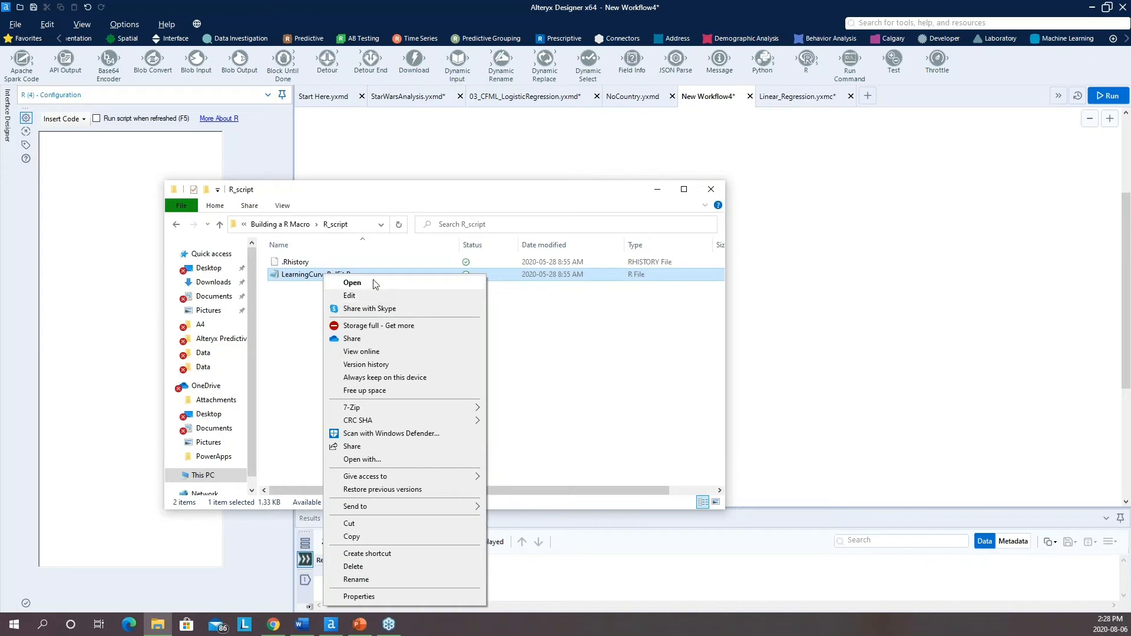
click(375, 283)
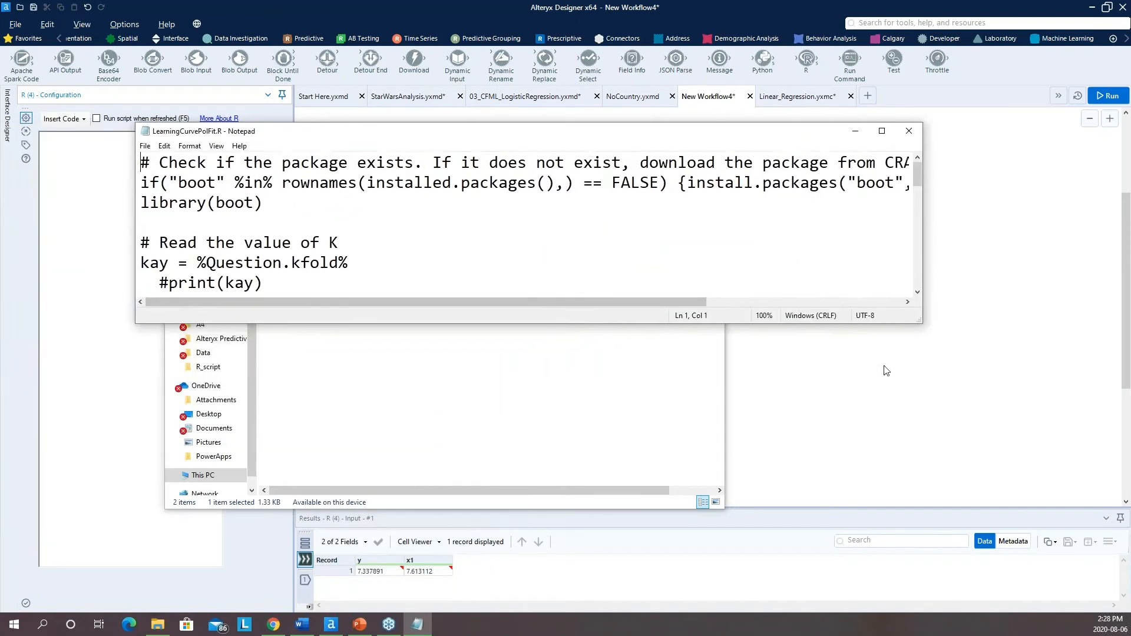
drag(919, 322, 1018, 596)
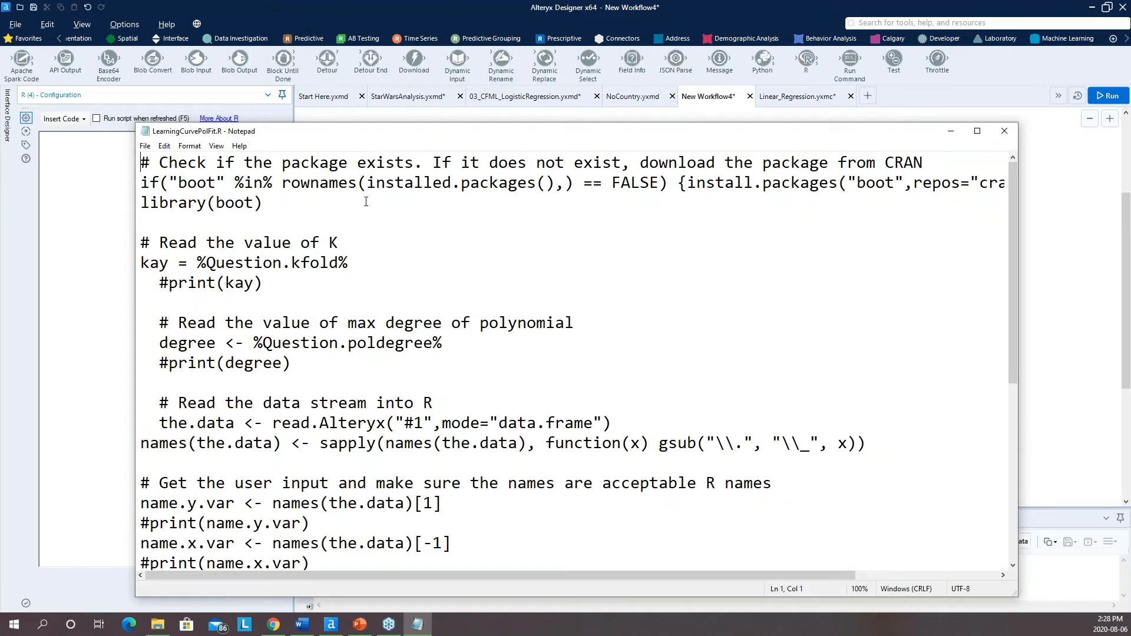
Step: Read through the LearningCurvePolFit.R script from the package check to the AlteryxGraph plotting code and back to the beginning
click(912, 165)
click(279, 283)
click(462, 350)
click(405, 403)
scroll(404, 427, down, 1)
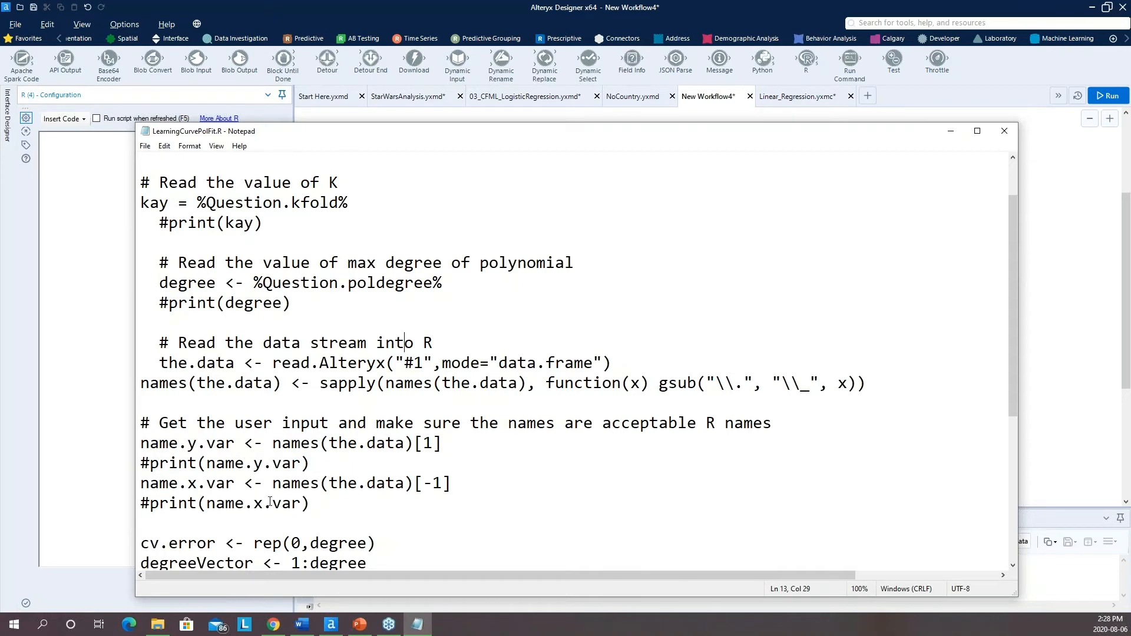
scroll(275, 494, down, 3)
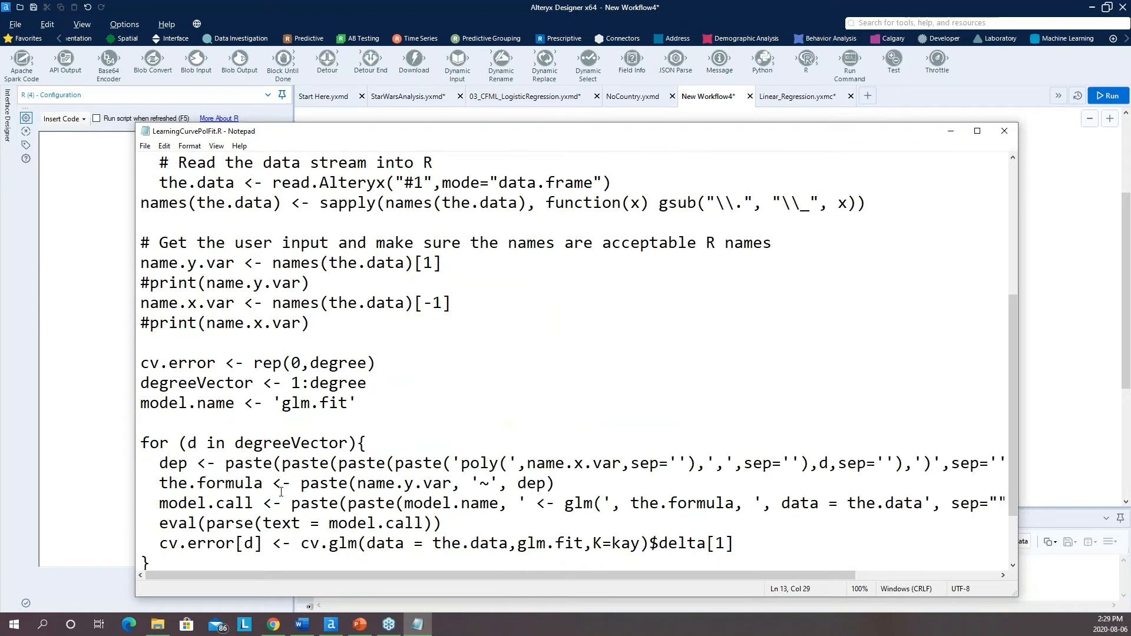
scroll(281, 492, down, 1)
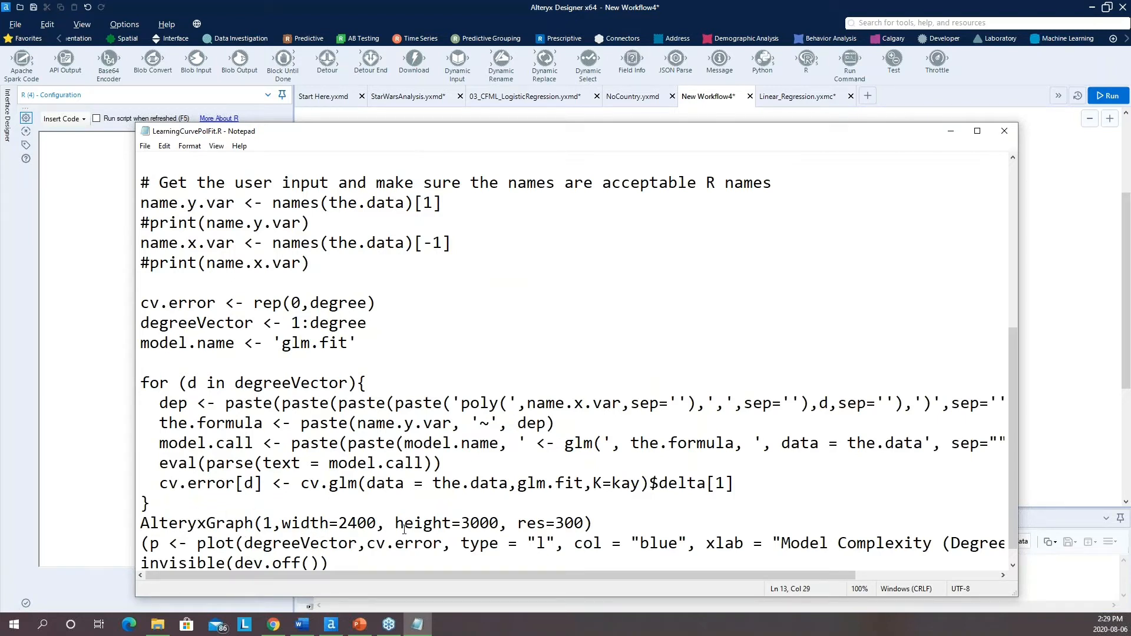
scroll(488, 526, down, 1)
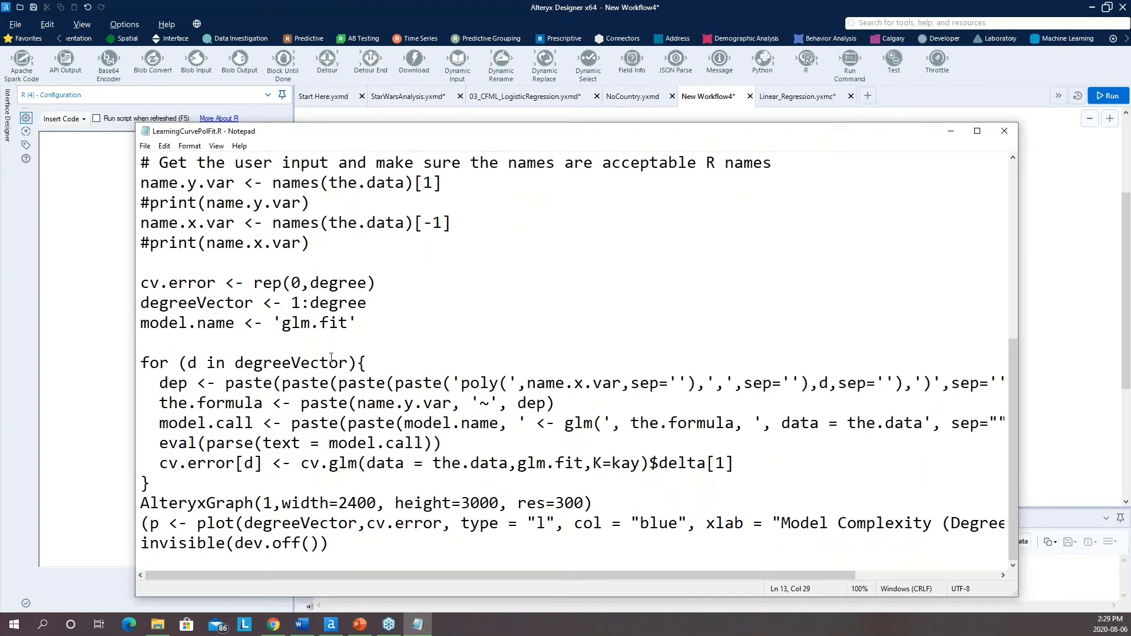
scroll(305, 461, up, 4)
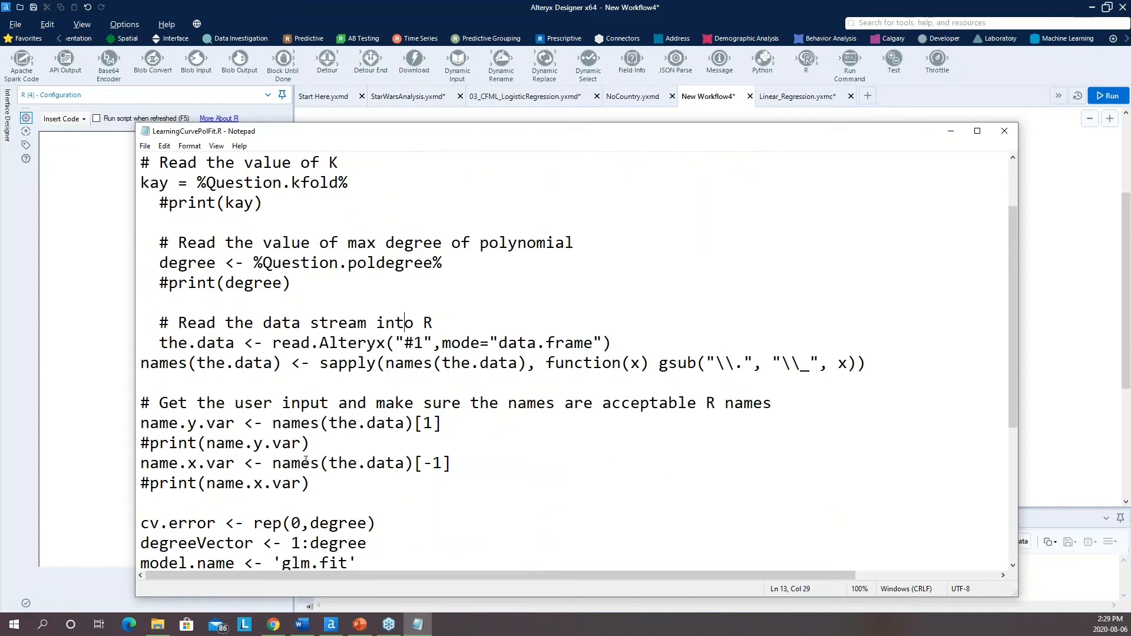
scroll(305, 461, up, 1)
Step: Copy the entire LearningCurvePolFit.R script into the R tool's code editor and widen the configuration area
click(296, 359)
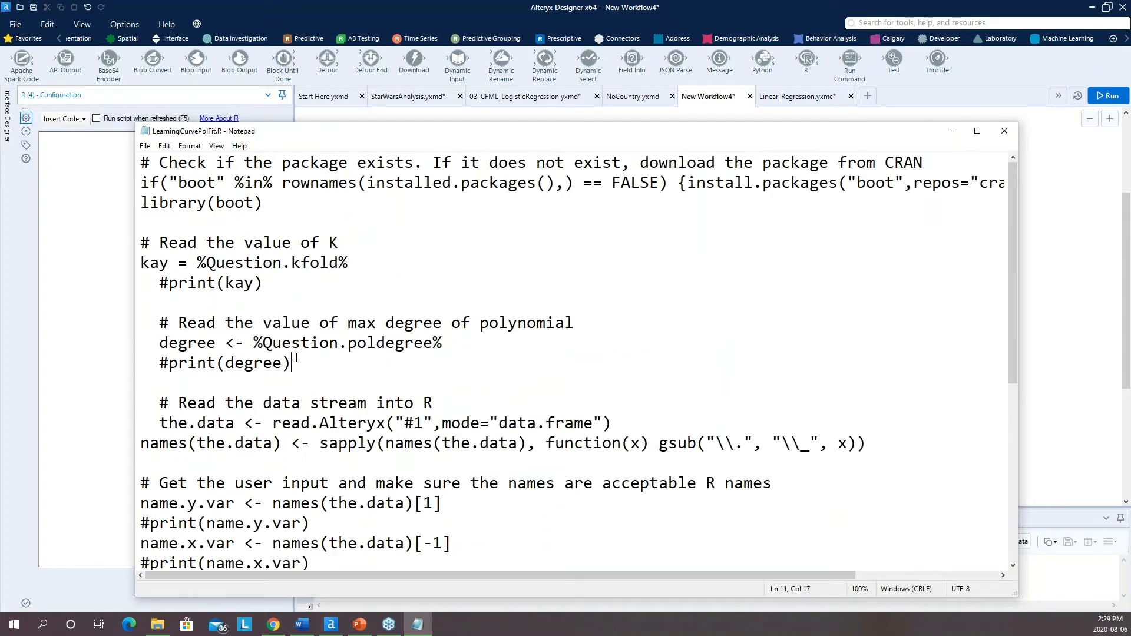
key(ctrl+shift+End)
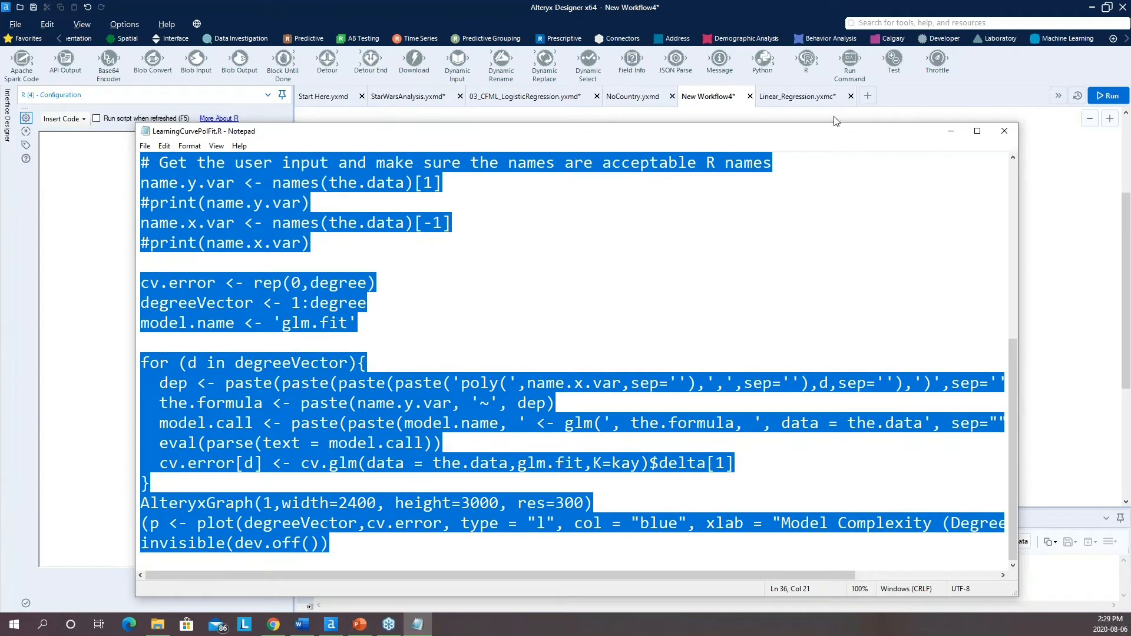
click(1010, 133)
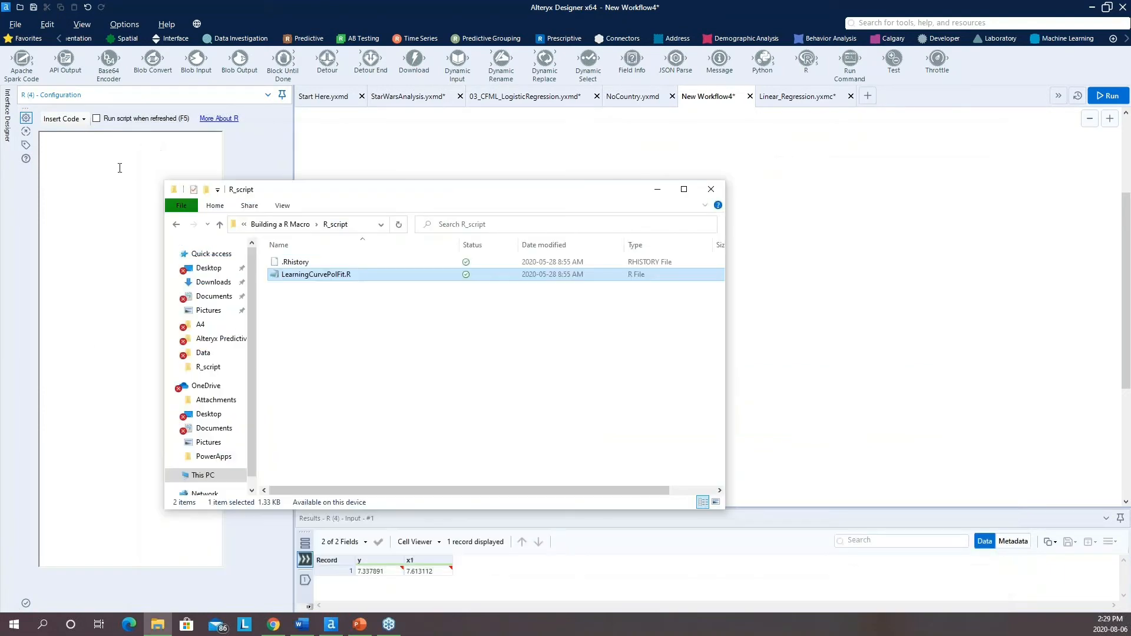
click(119, 168)
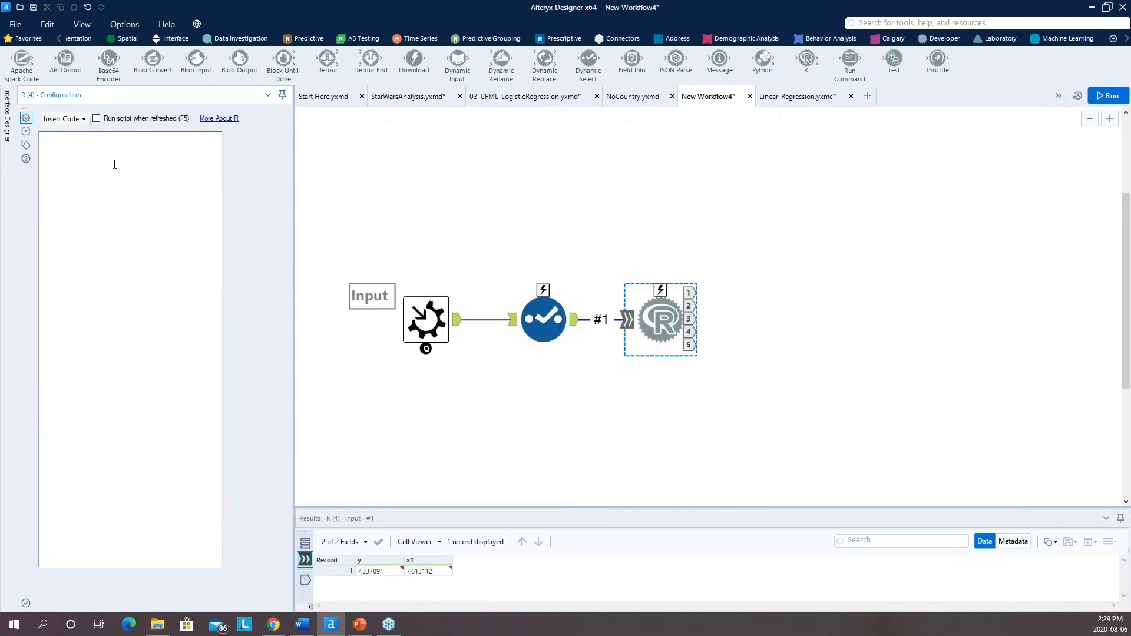
key(ctrl+v)
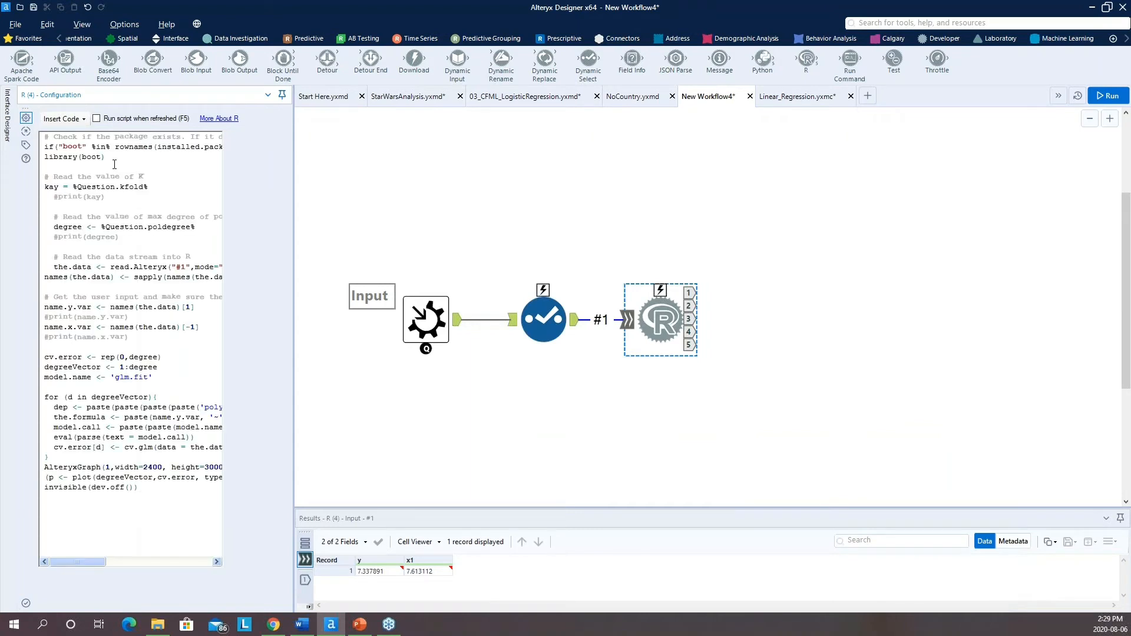
drag(295, 195, 516, 207)
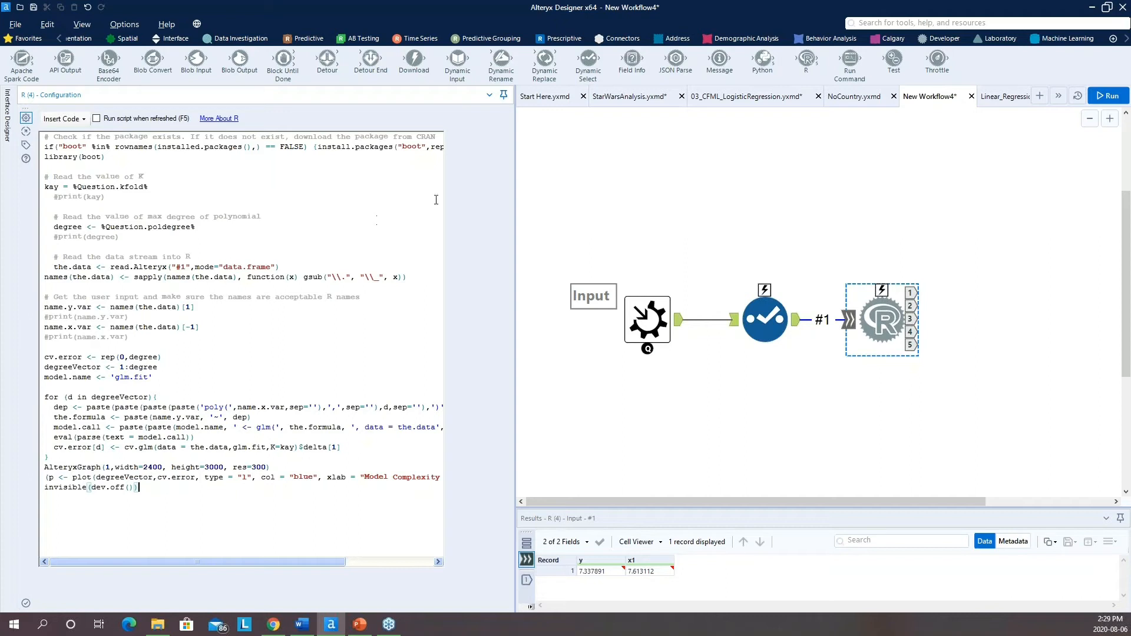
Step: Add a Macro Output tool from the Interface category, connected to output 1 of the R tool
click(182, 38)
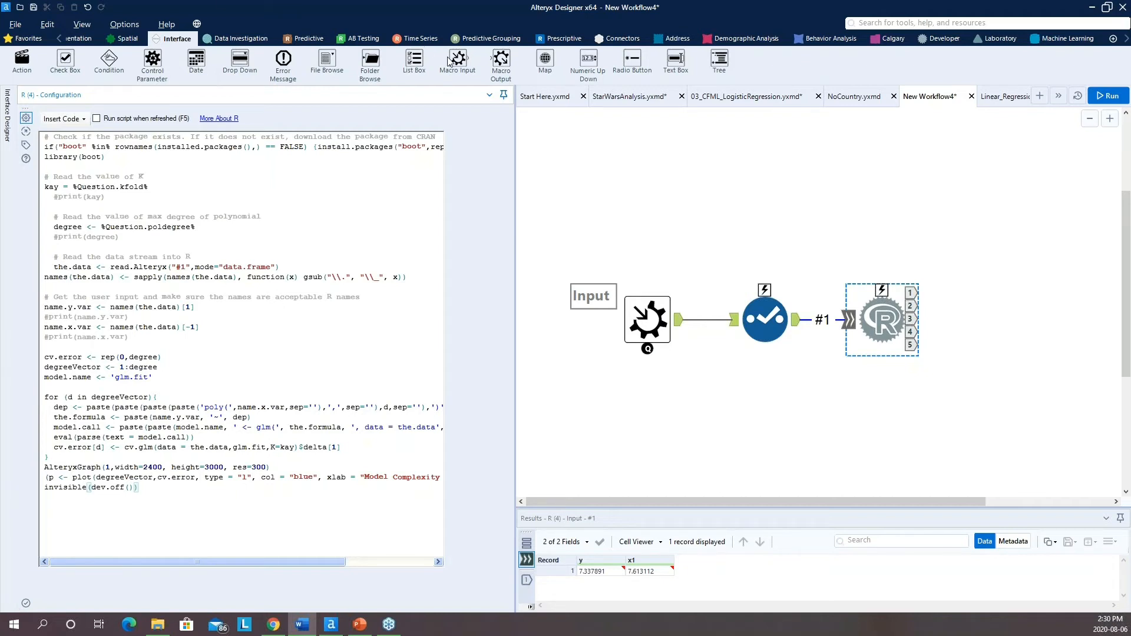
mouse_move(500, 61)
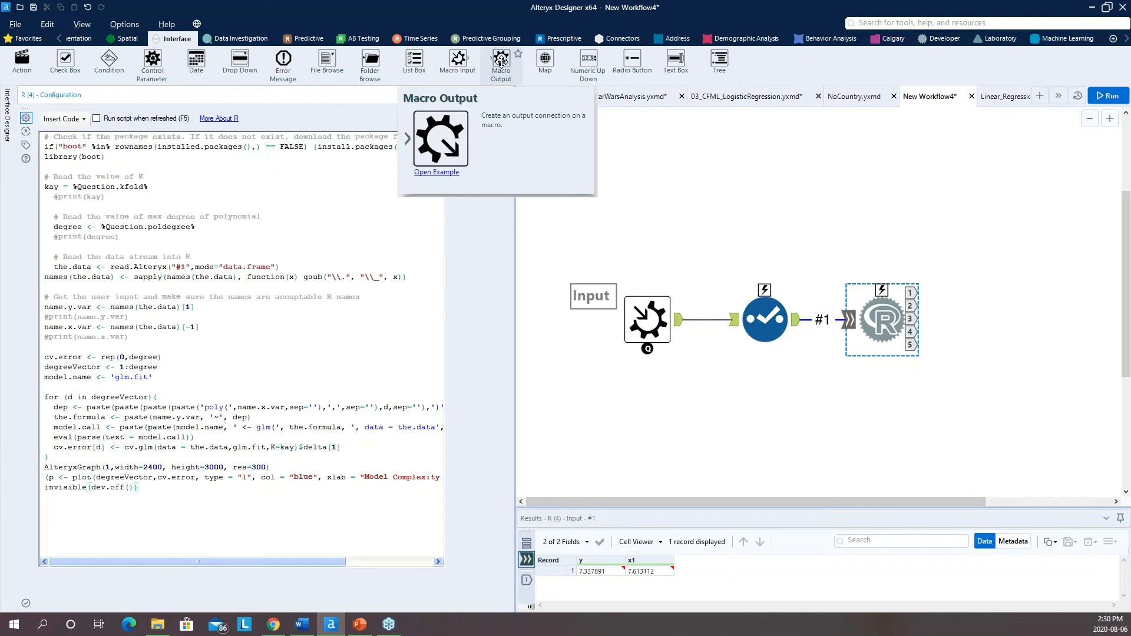
drag(500, 61, 1002, 306)
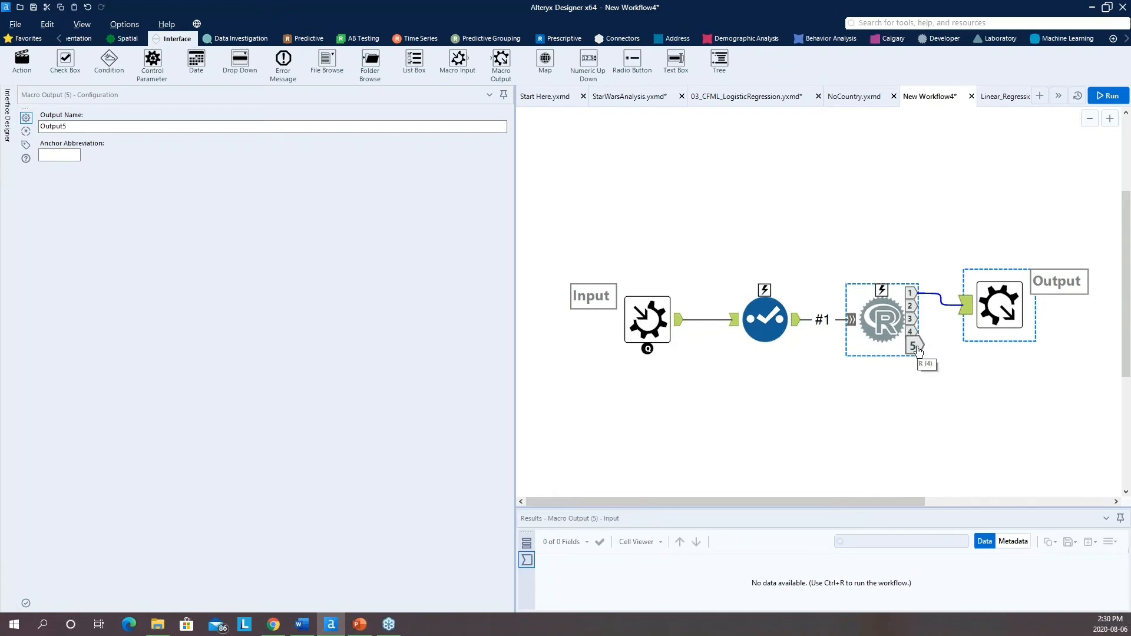
Step: Place a Linear Regression tool in a new workflow to view its output anchors, and return to New Workflow4
click(1039, 97)
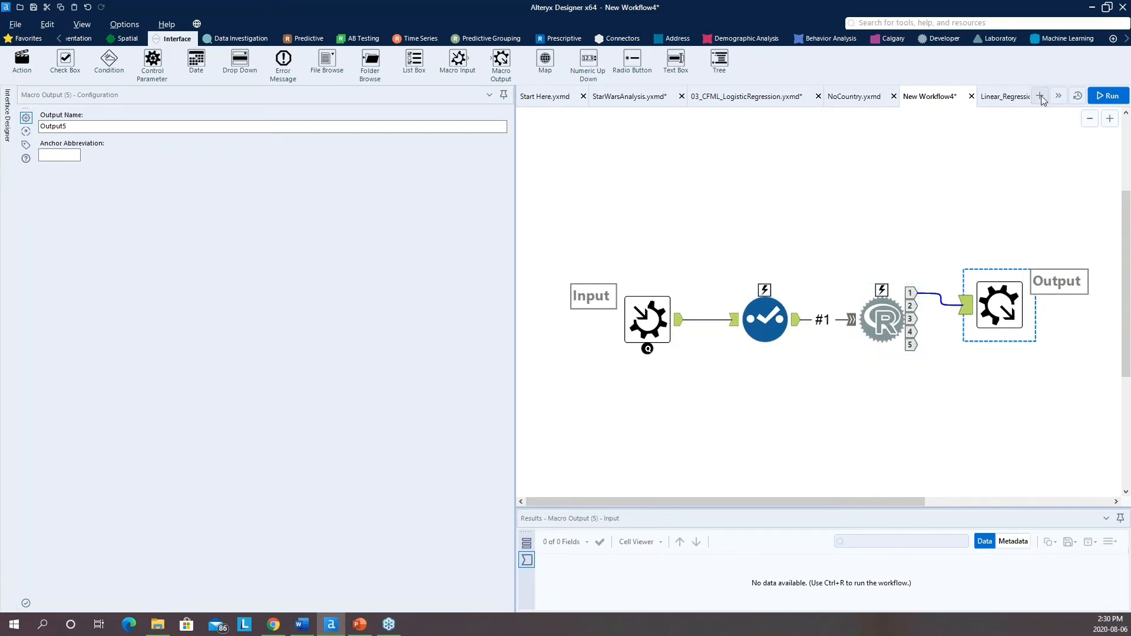
click(306, 39)
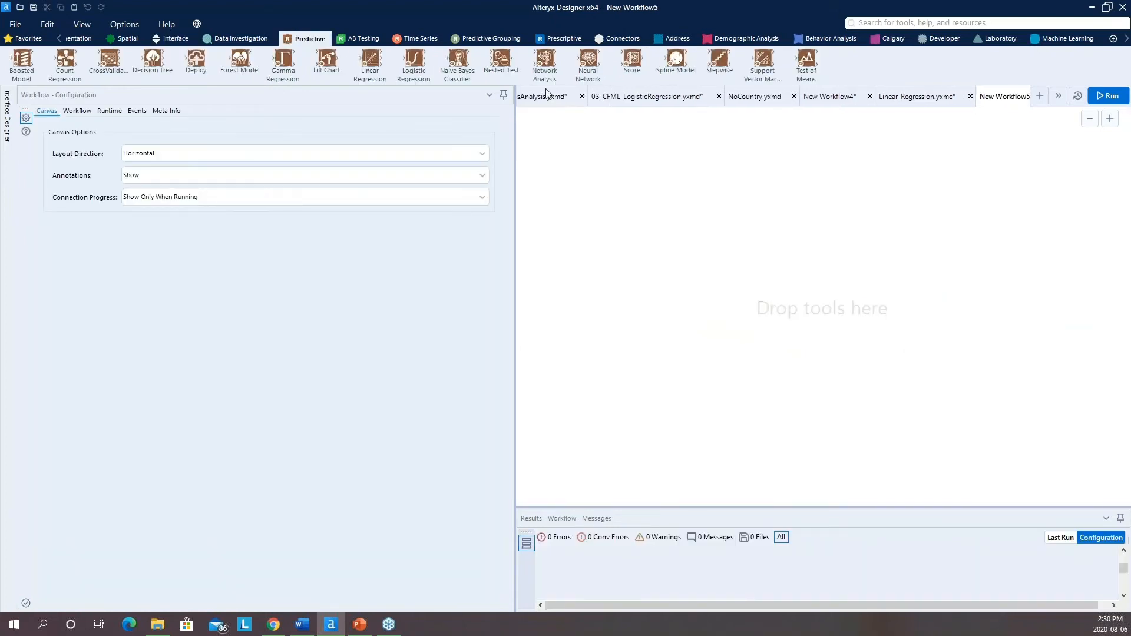
drag(370, 58, 622, 207)
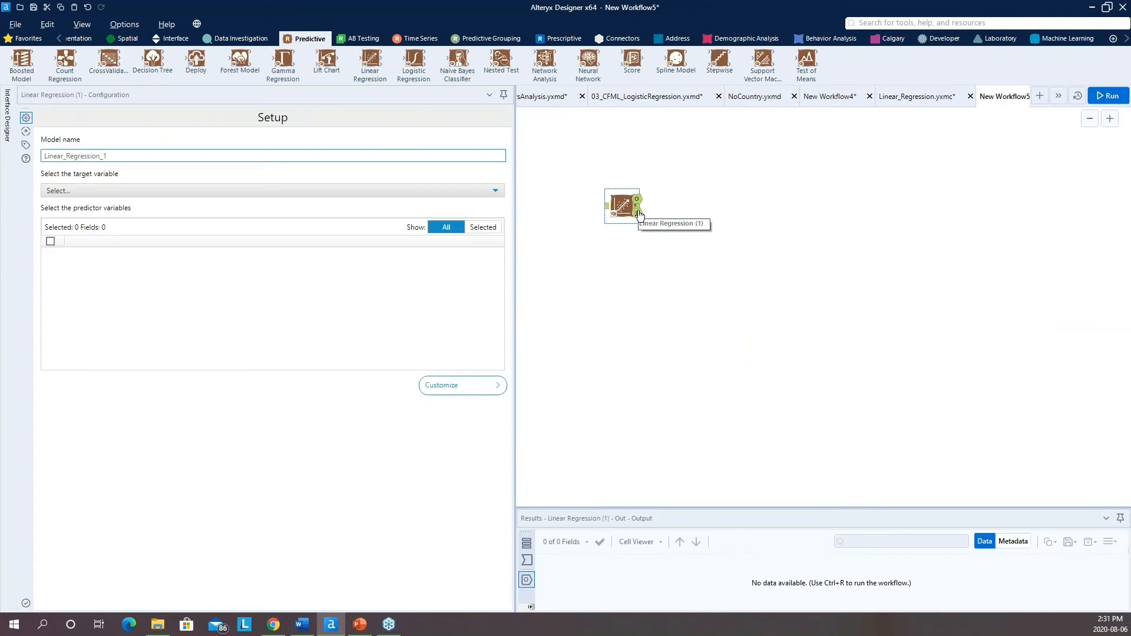
click(815, 97)
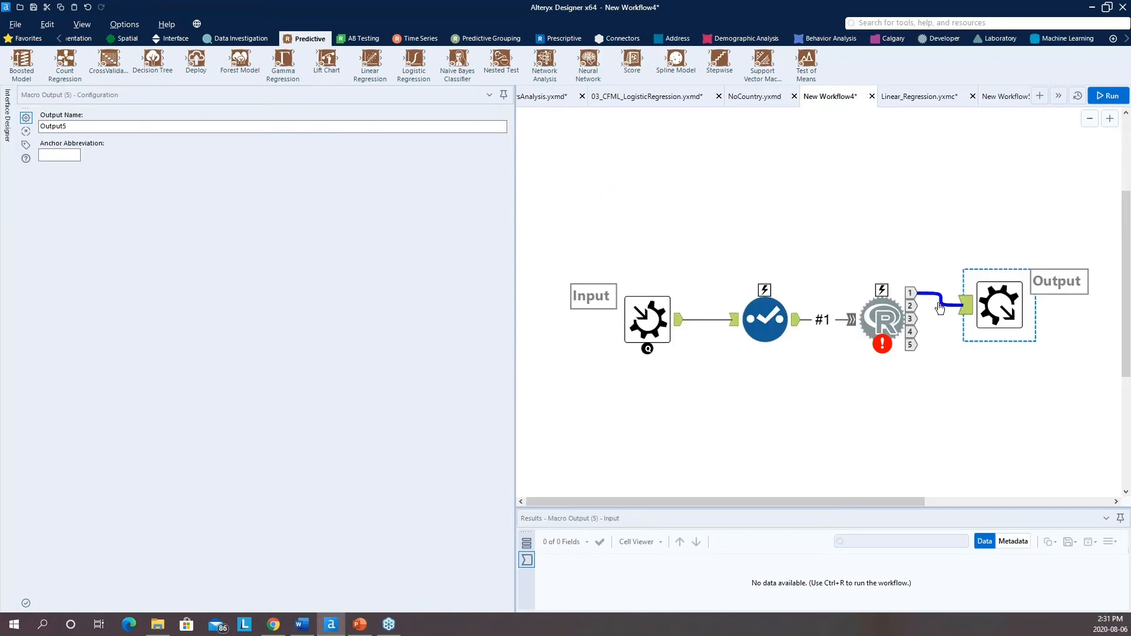
Step: Name the Macro Output CrossValidationError with anchor abbreviation E, and compare with the Linear Regression tool's anchors in New Workflow5
click(126, 127)
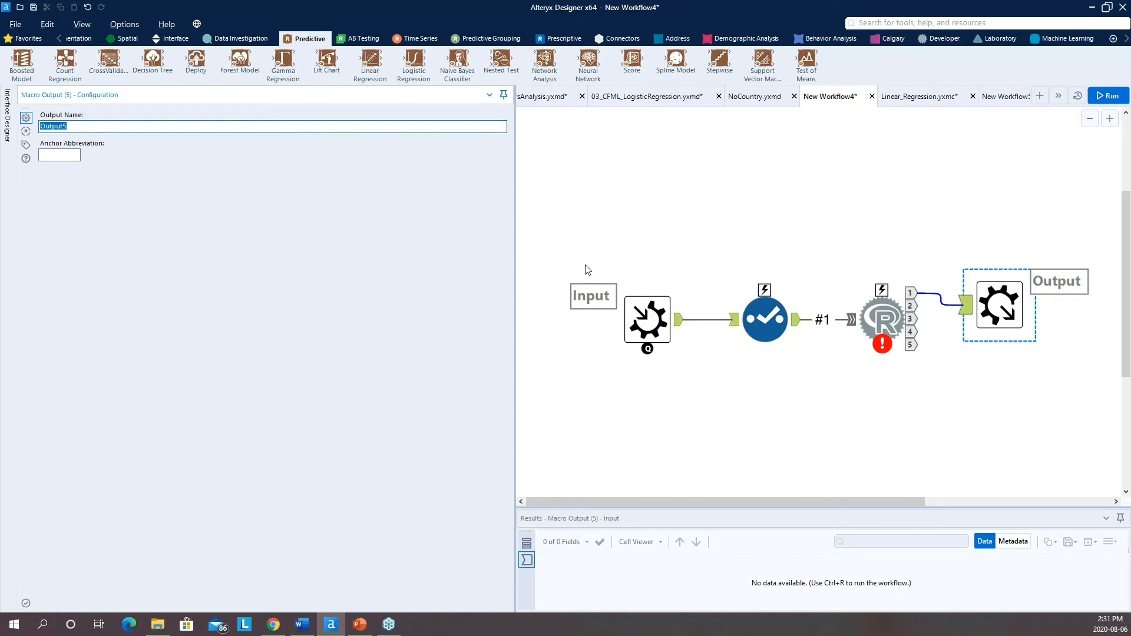
text(CrossValidationError)
click(64, 155)
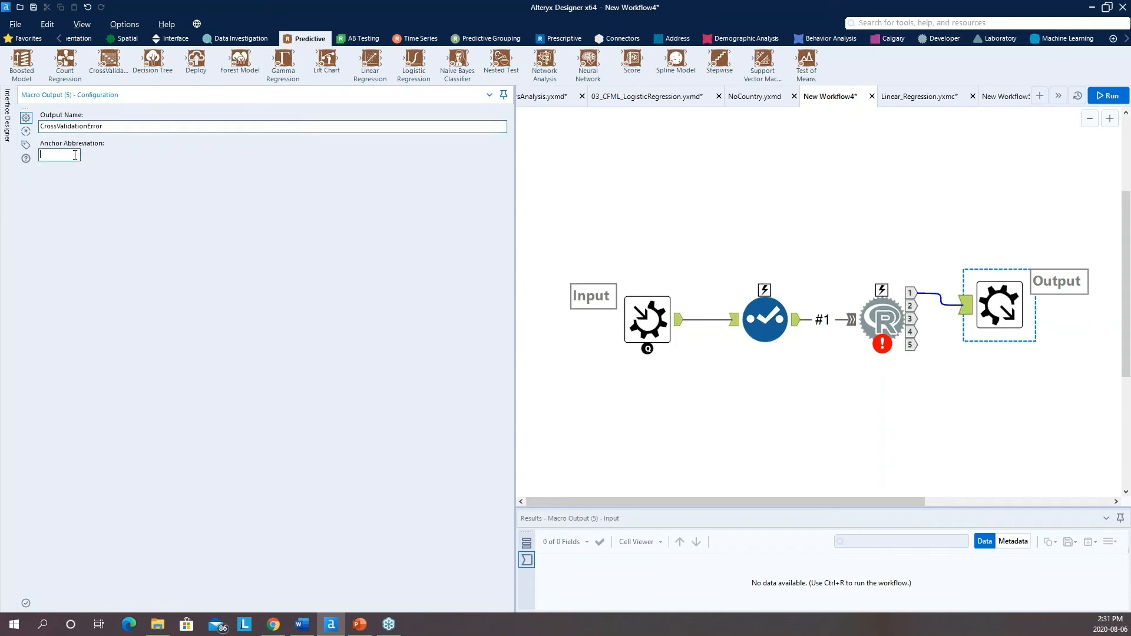
text(E)
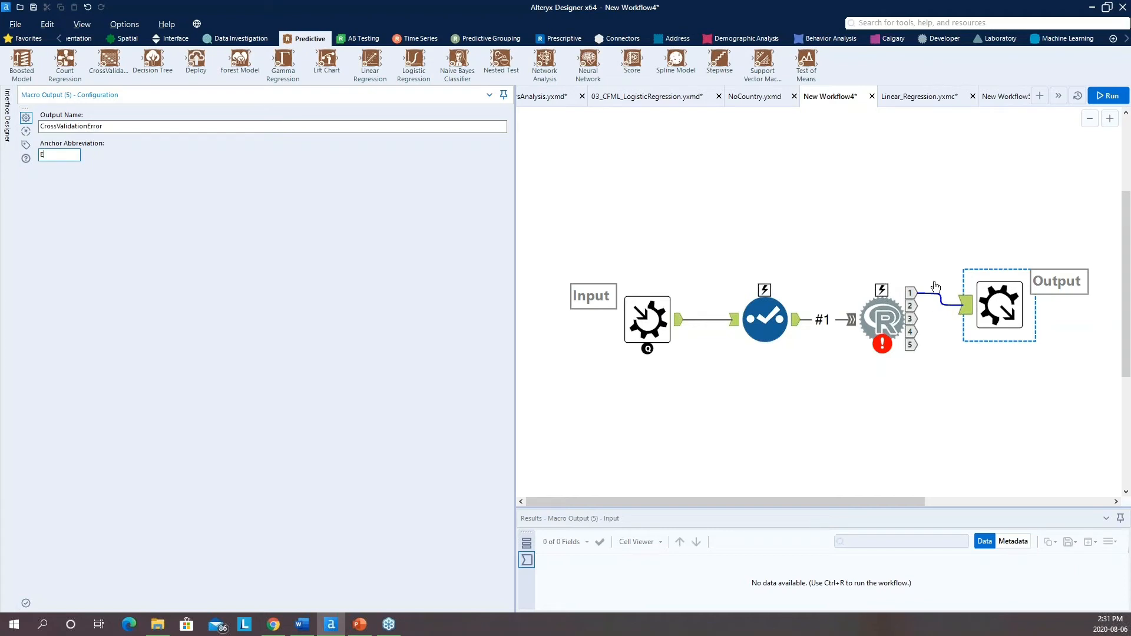
click(998, 96)
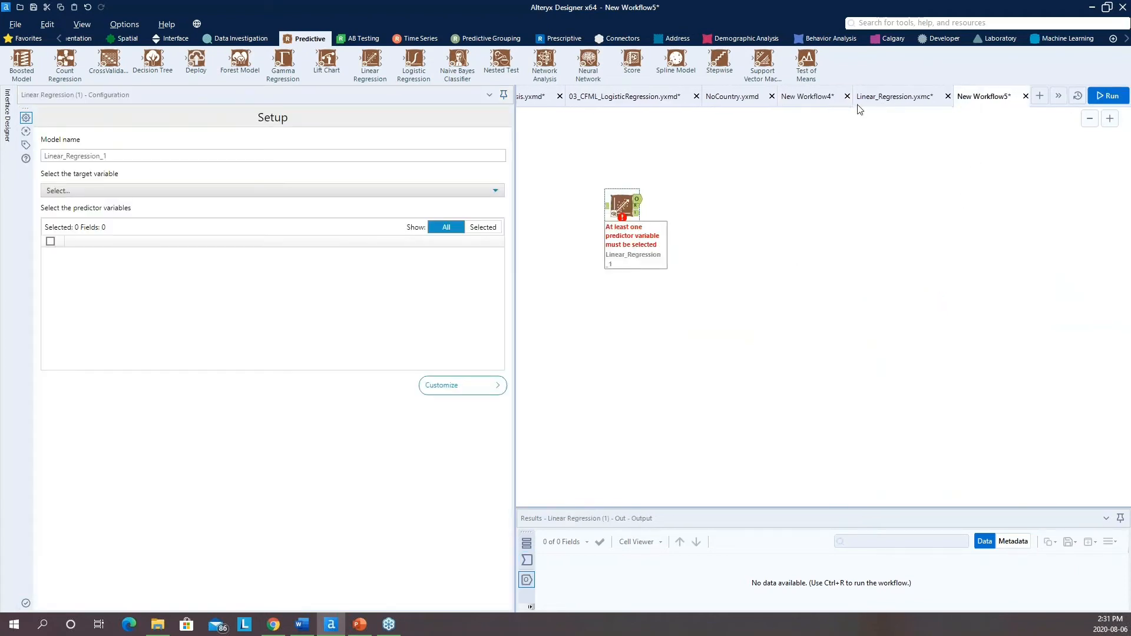
click(819, 96)
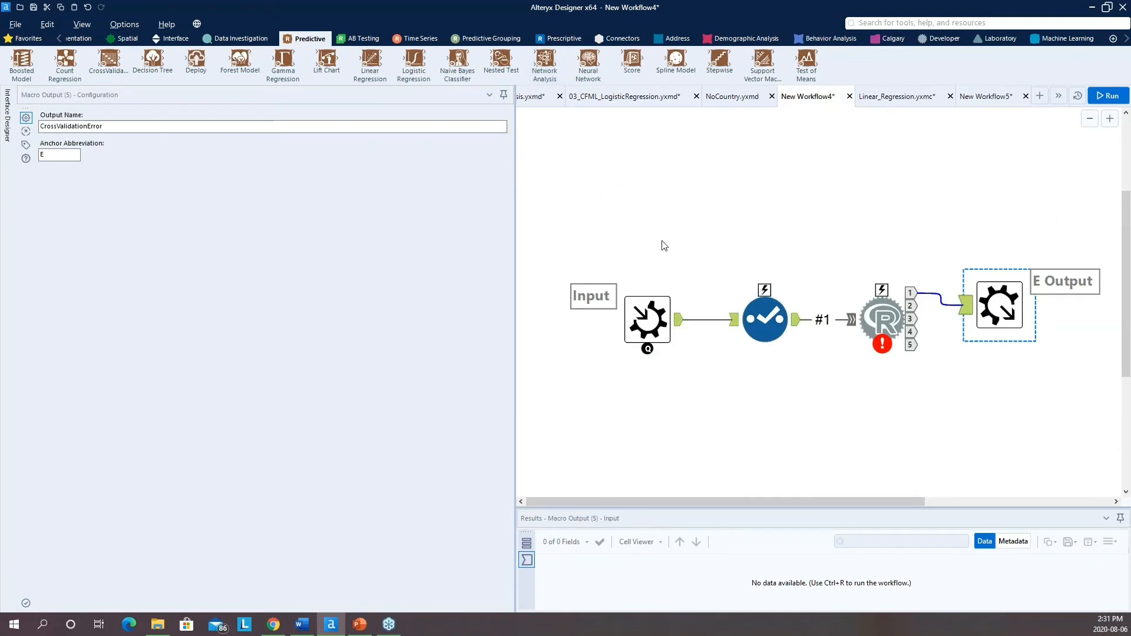
Step: Add a Drop Down interface tool above the Select tool with the question text "Select the target variable"
click(882, 318)
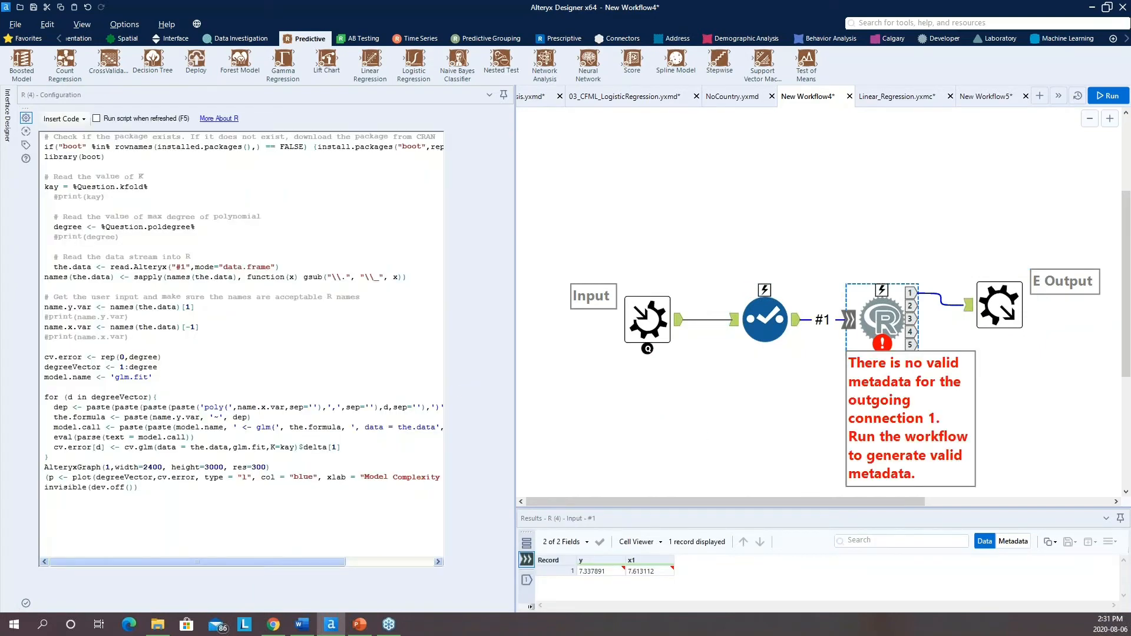
click(765, 318)
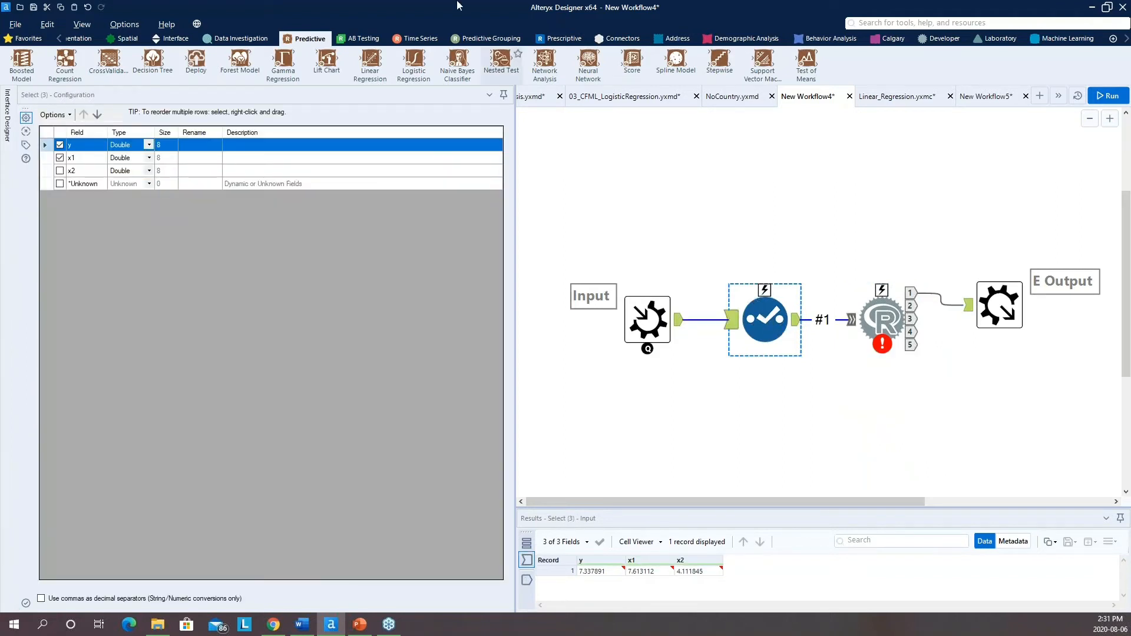
click(171, 40)
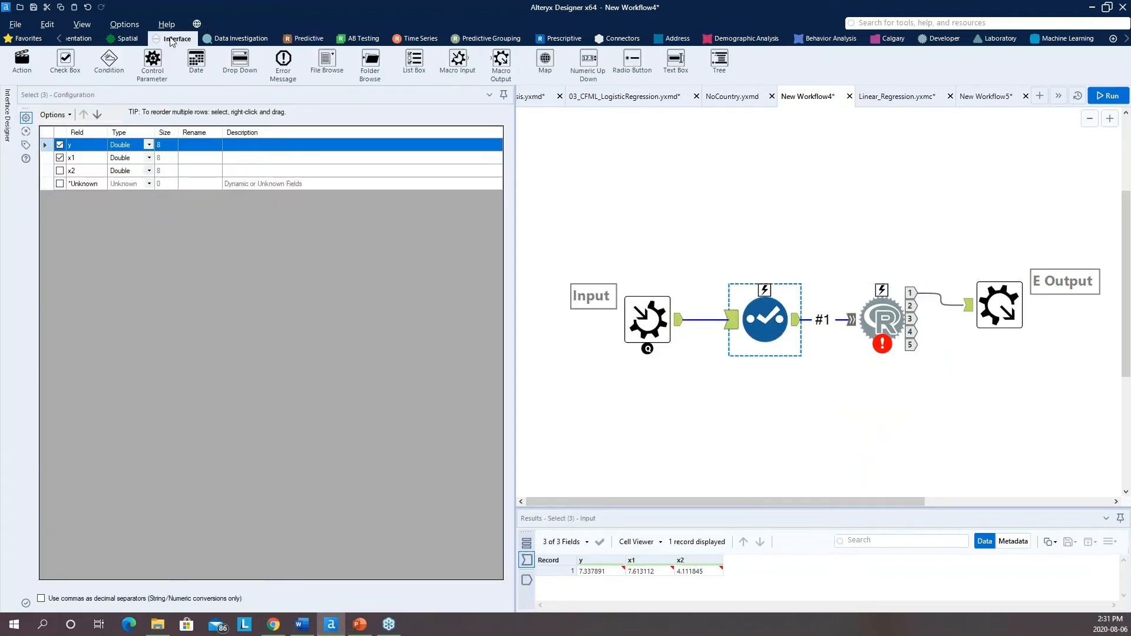
drag(233, 55, 706, 158)
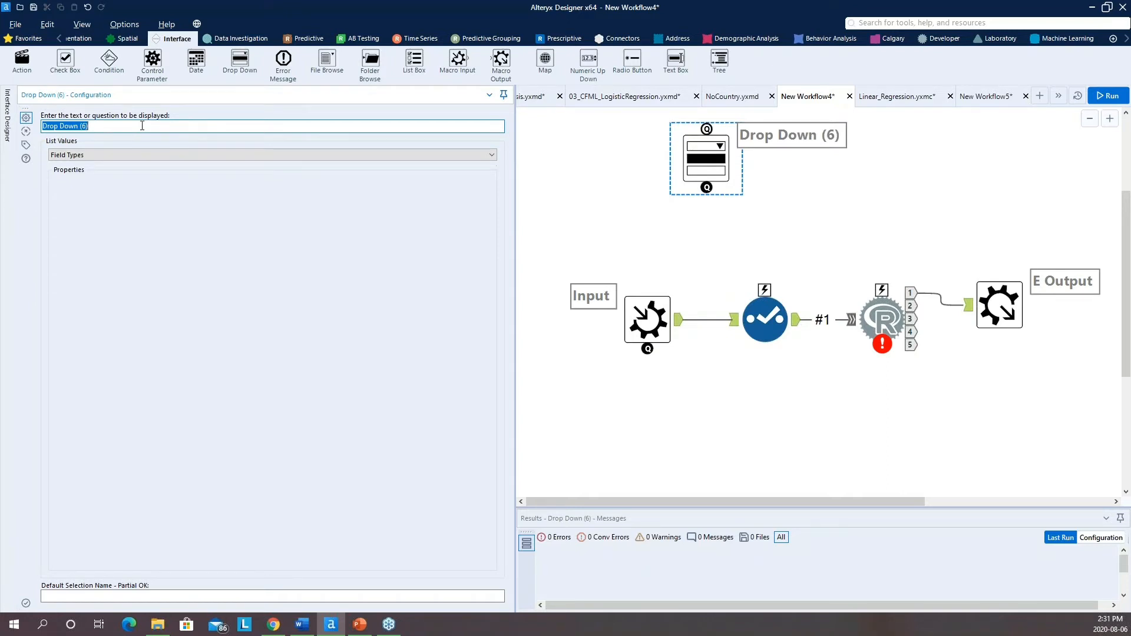
click(142, 126)
key(ctrl+a)
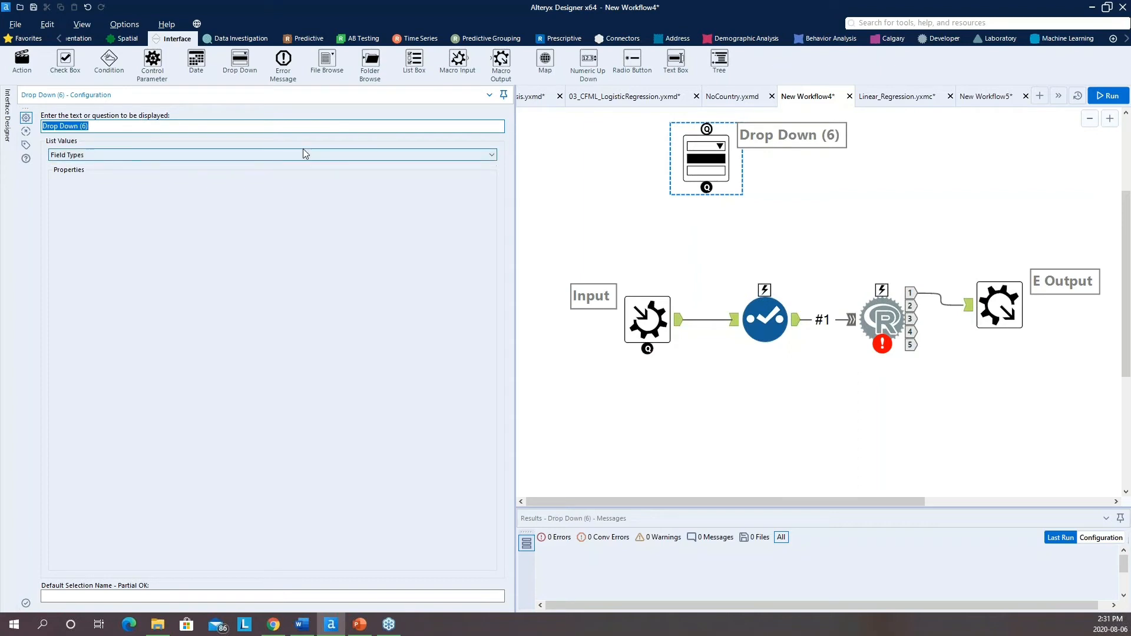
text(Select the target variabl)
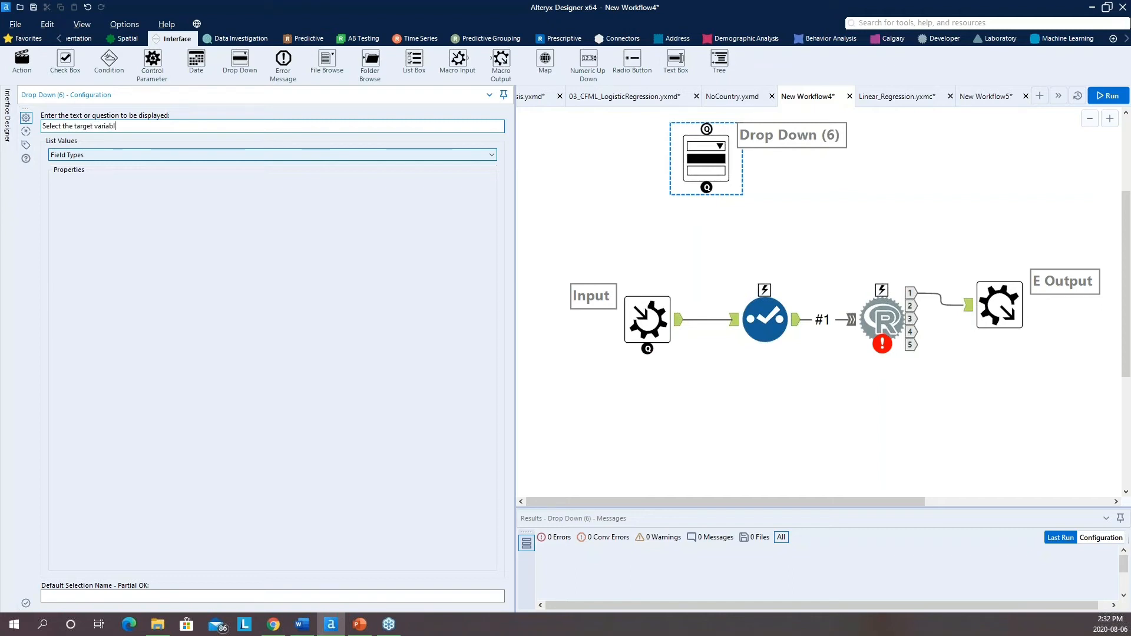
text(e)
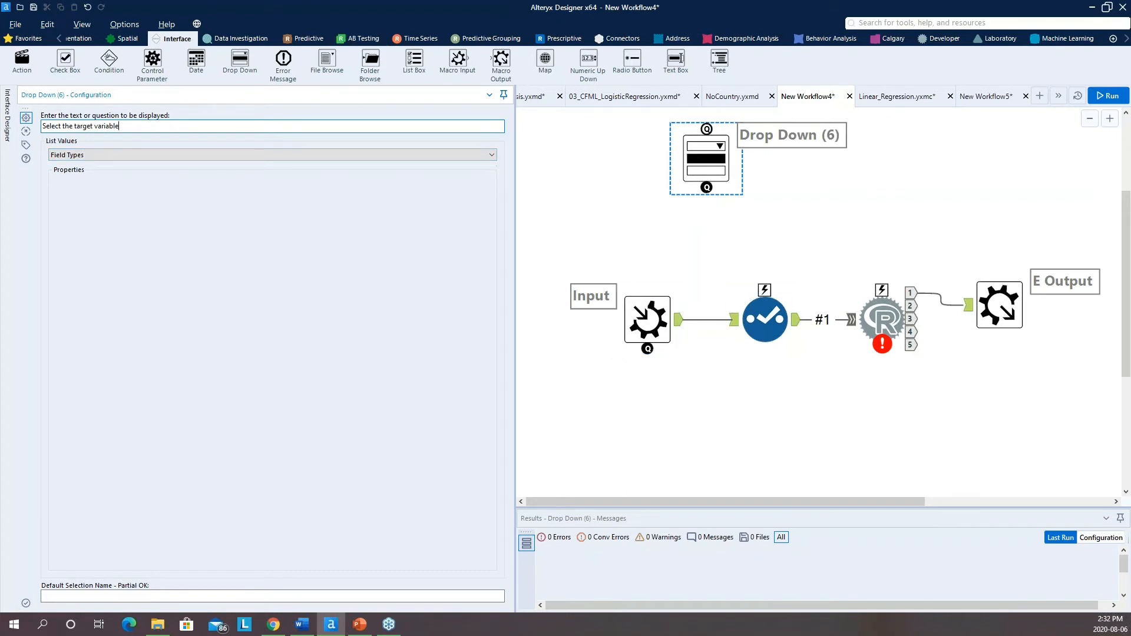
Step: Connect the Macro Input's question anchor to the Drop Down and limit its fields to Int16, Int32, Int64, FixedDecimal, Float and Double
drag(647, 321, 701, 287)
scroll(779, 350, down, 2)
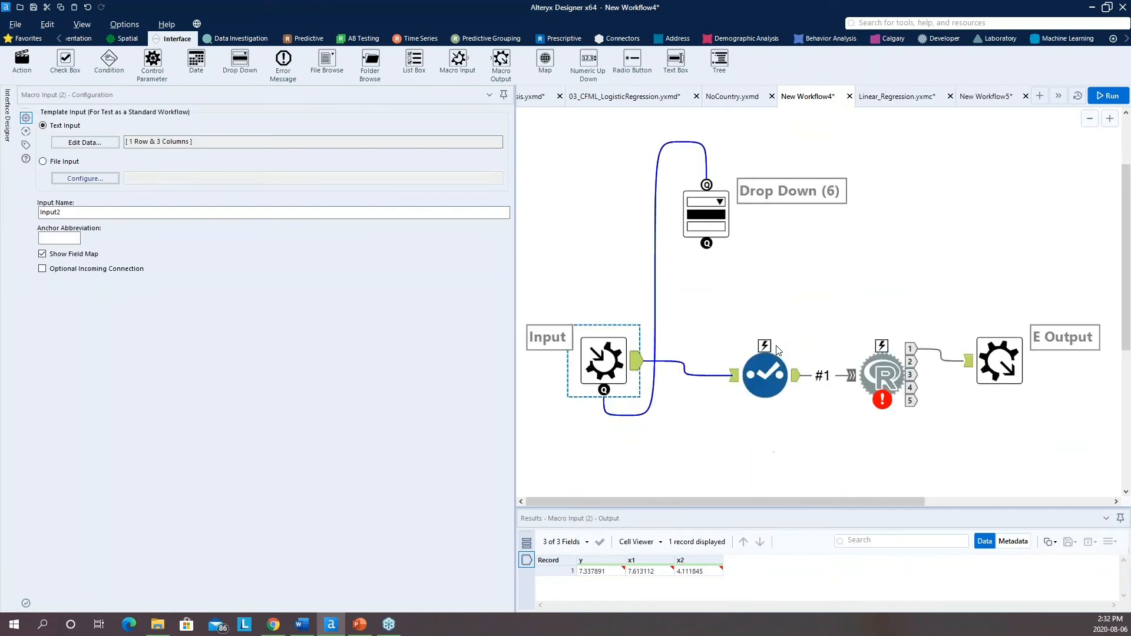
click(698, 197)
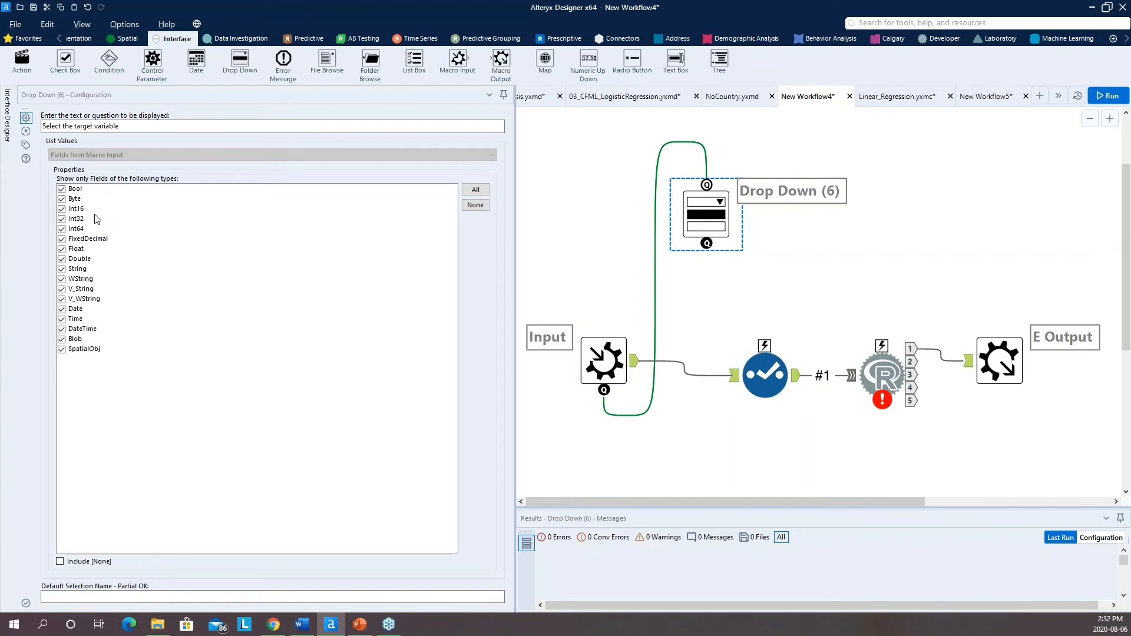
click(62, 189)
click(62, 200)
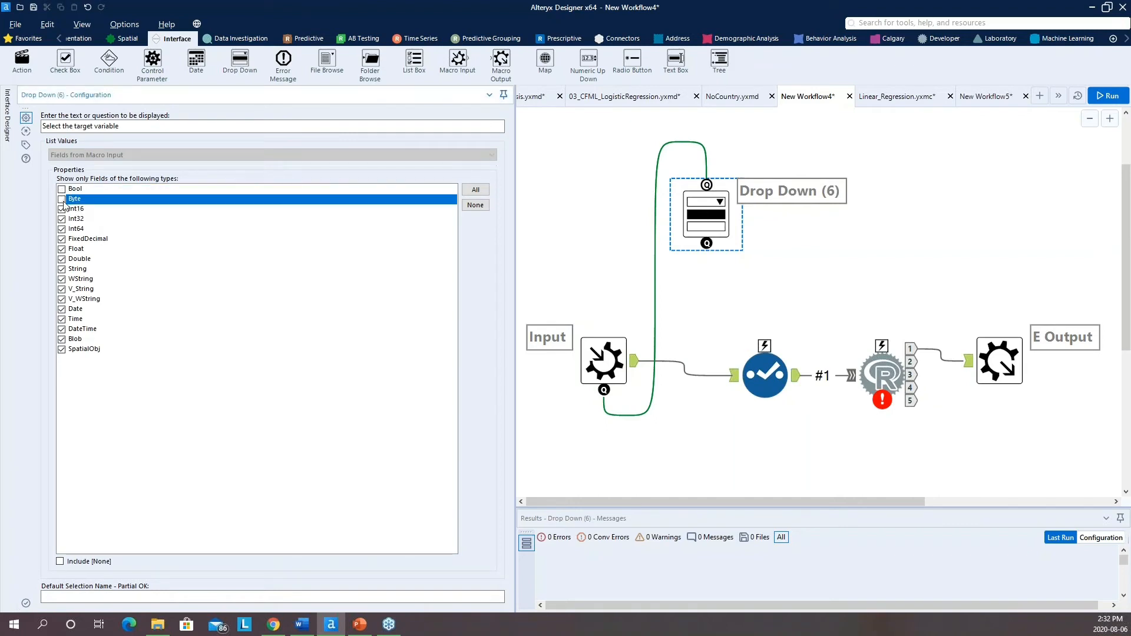
click(62, 270)
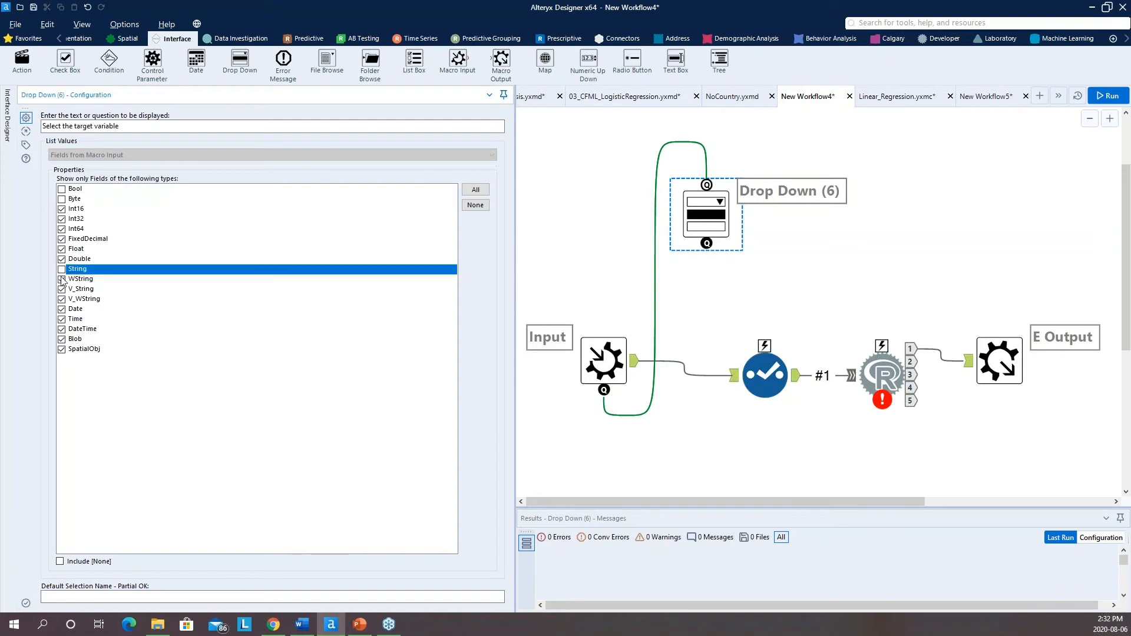
click(62, 279)
click(62, 289)
click(62, 299)
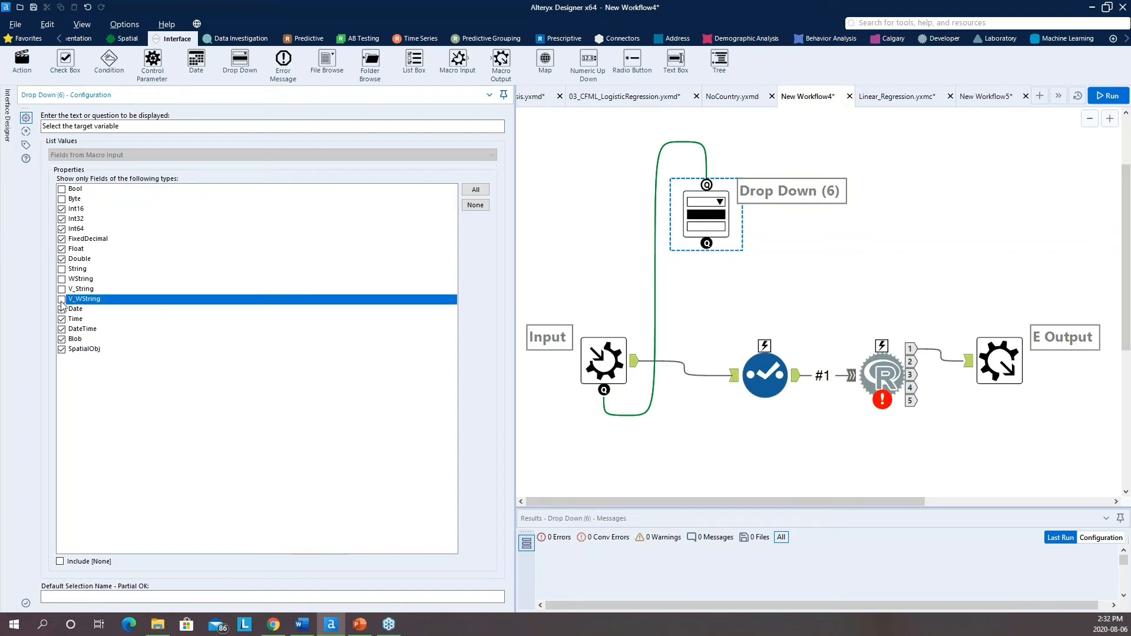
click(62, 309)
click(61, 320)
click(62, 329)
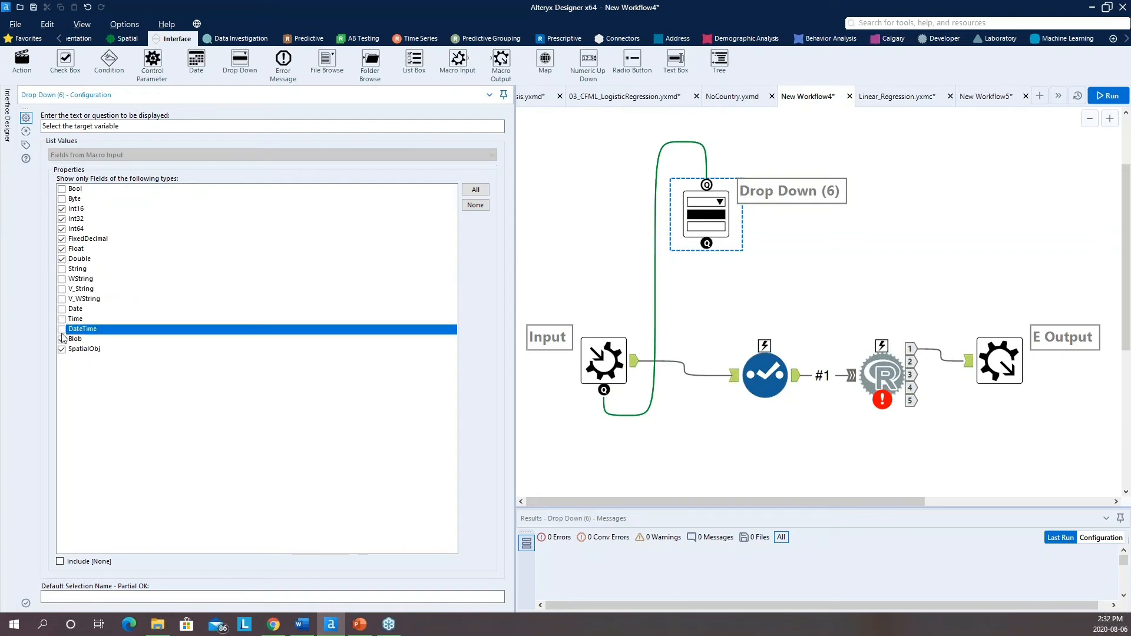
click(62, 339)
click(61, 349)
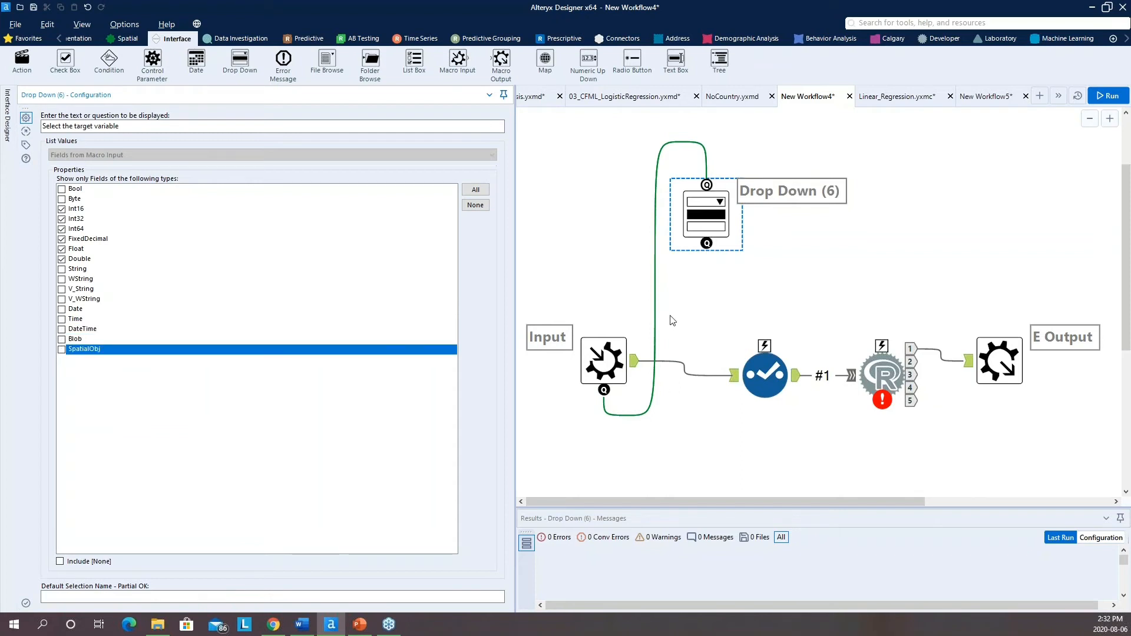
Step: Connect the target variable Drop Down to the Select tool through an Action tool, and move the Drop Down higher for spacing
drag(707, 252, 766, 352)
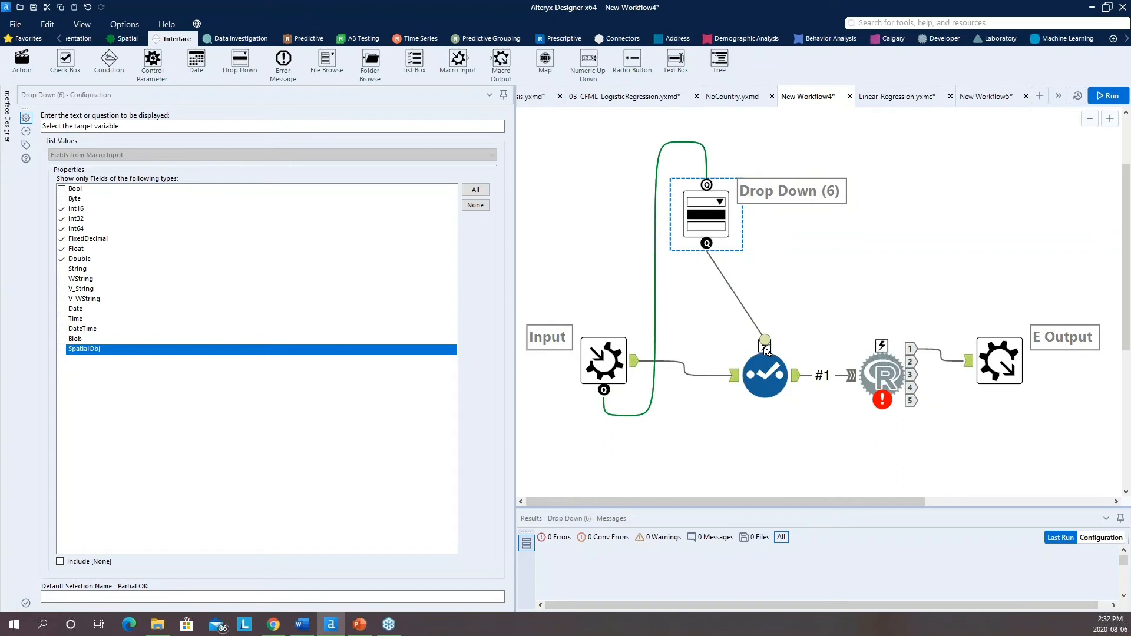
drag(766, 350, 764, 348)
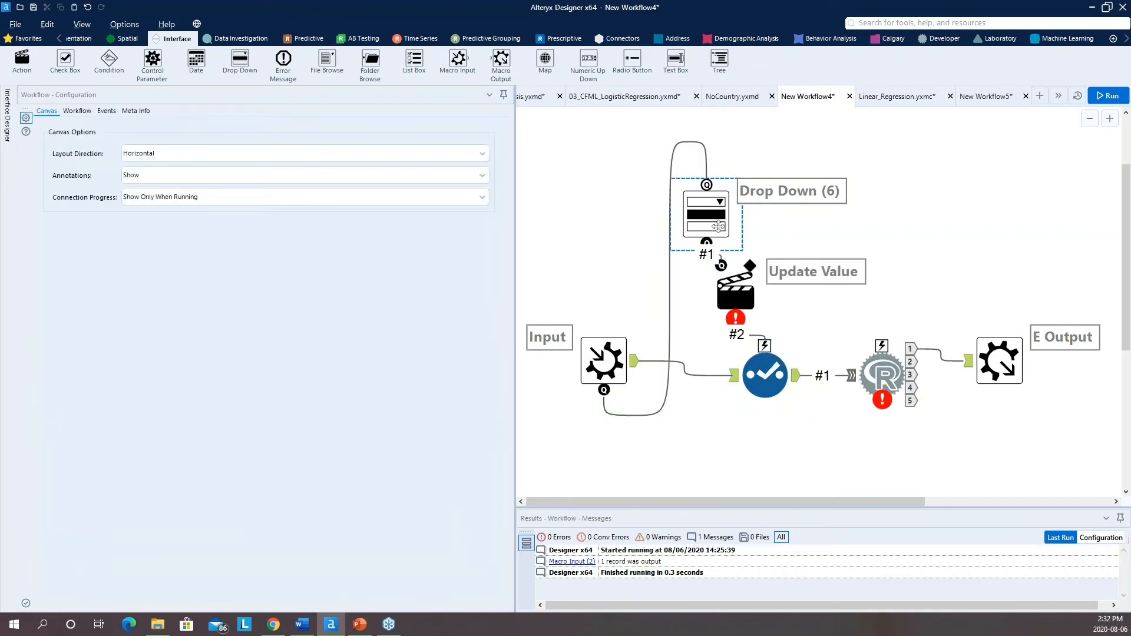
drag(707, 226, 706, 183)
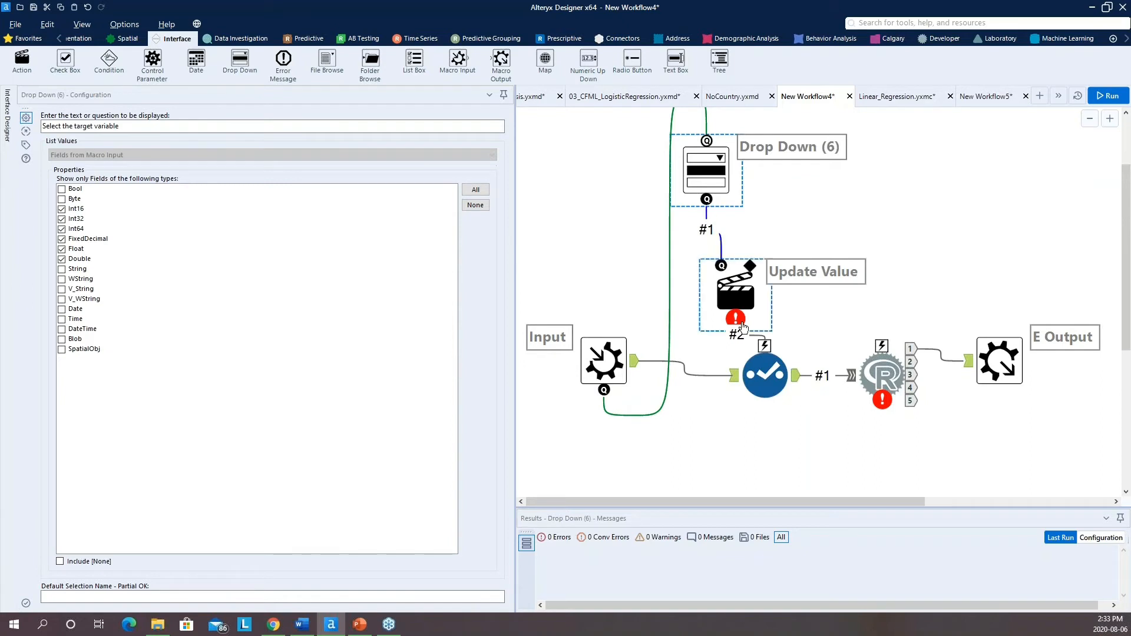
click(742, 296)
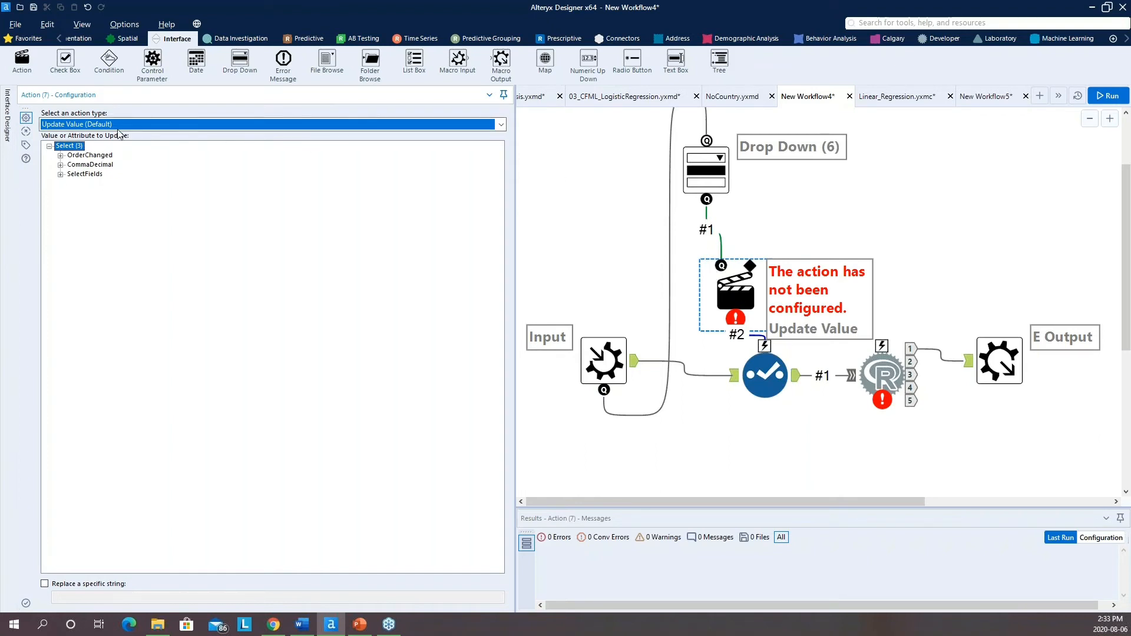
click(60, 174)
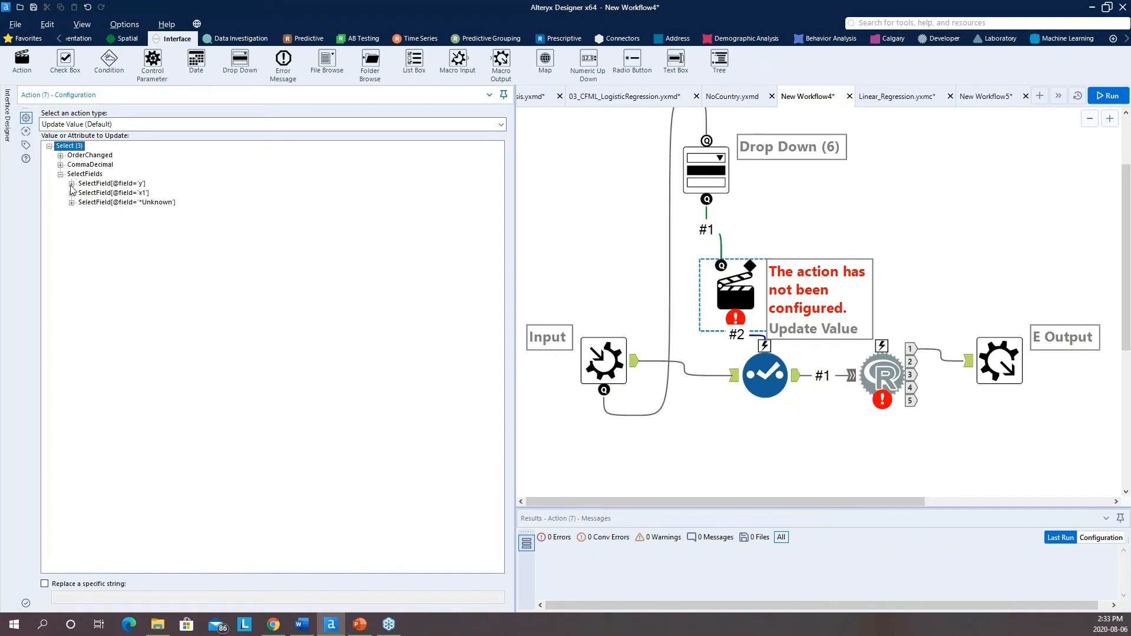
click(71, 183)
click(107, 195)
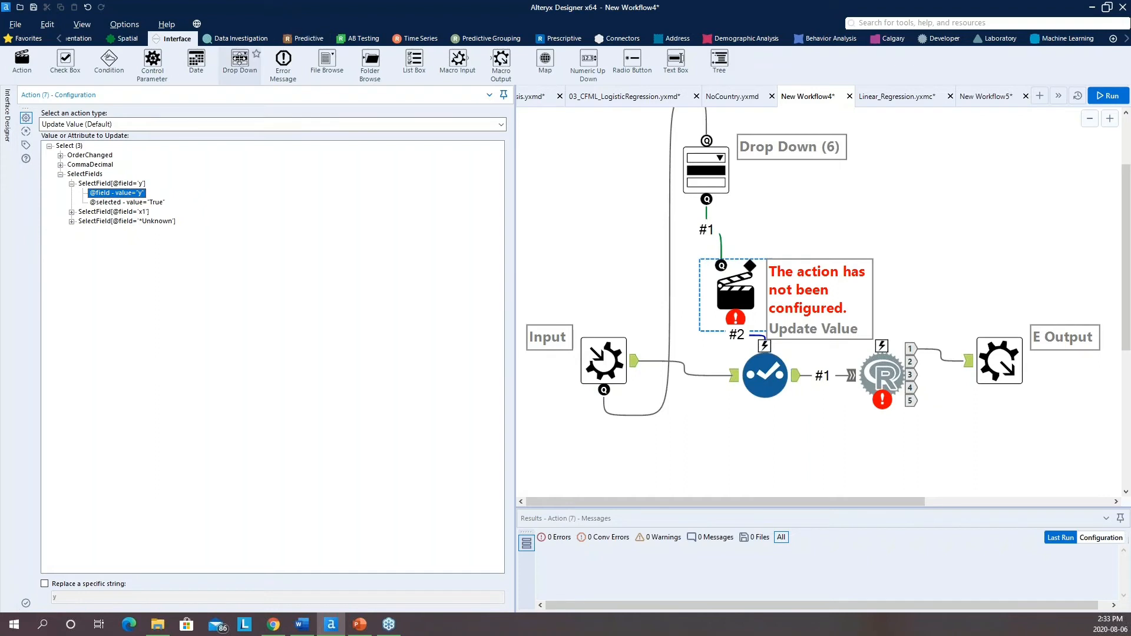
Step: Add a second Drop Down beside the first, fed by the Macro Input and linked to the Select tool through its own Action tool
drag(239, 58, 810, 169)
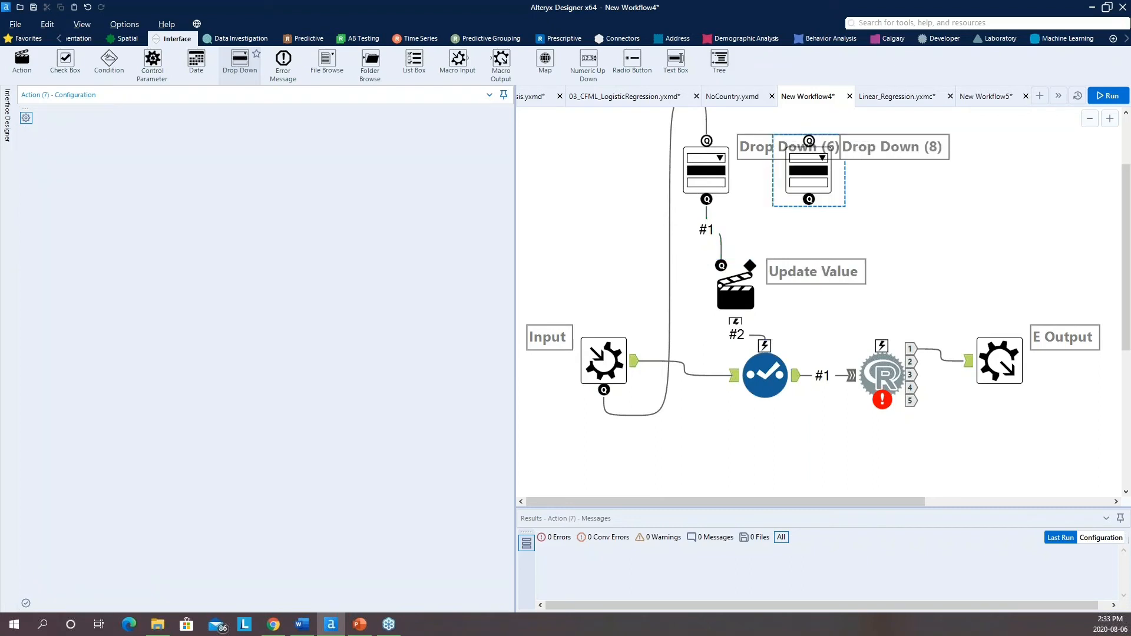
drag(604, 394, 808, 139)
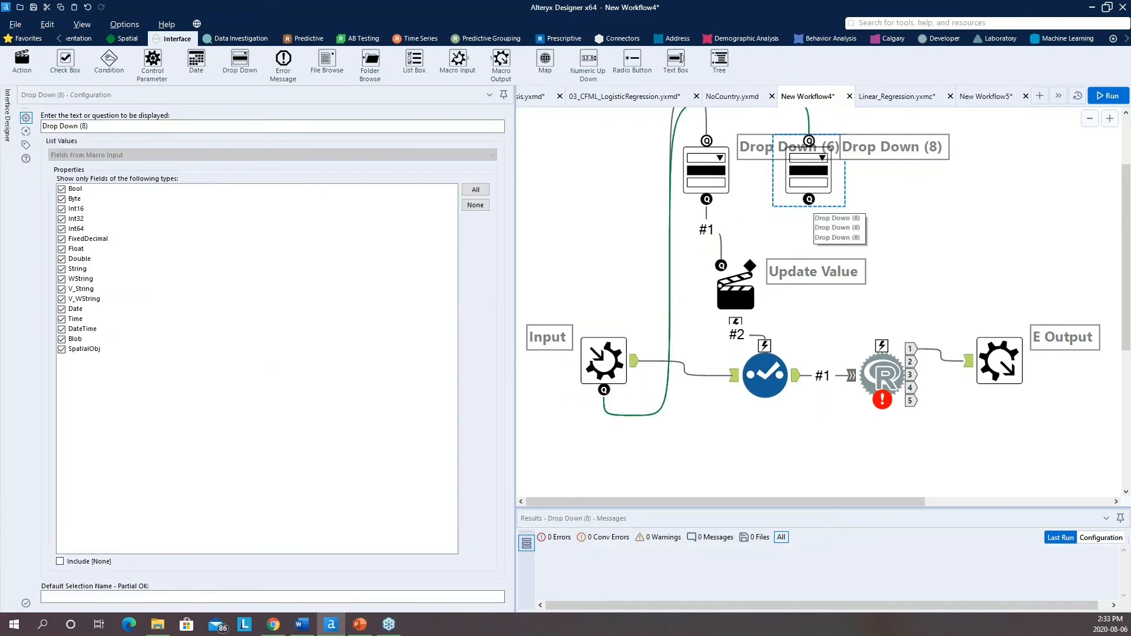
drag(808, 200, 776, 347)
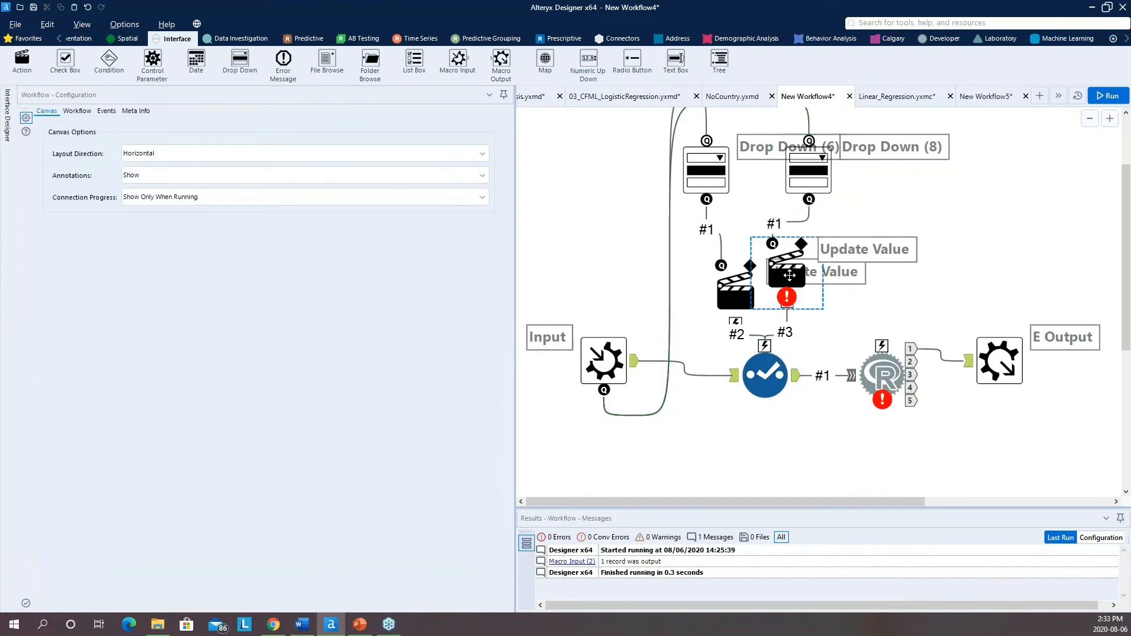
drag(788, 276, 805, 290)
Step: Limit the second Drop Down's fields to the types Int16, Int32, Int64, FixedDecimal, Float and Double
click(813, 177)
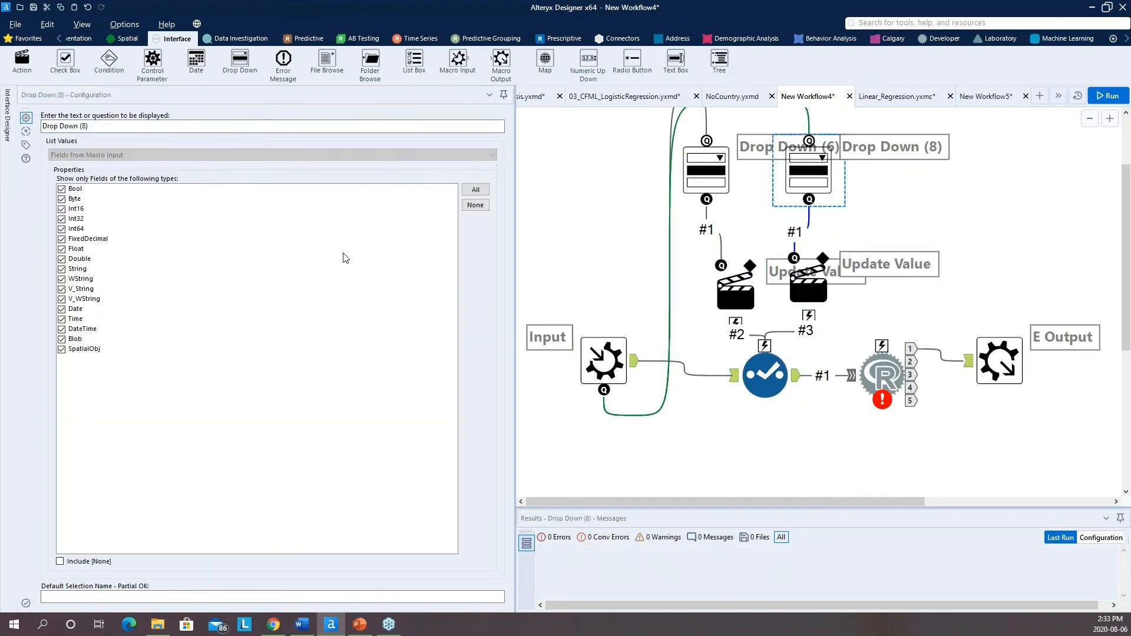
click(62, 190)
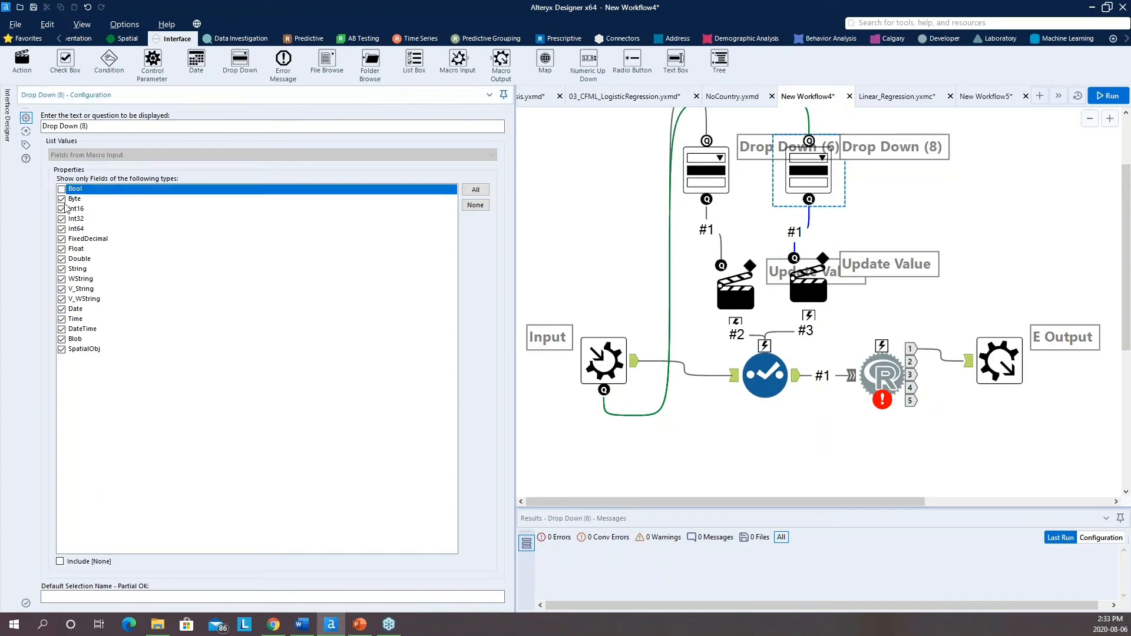
click(62, 200)
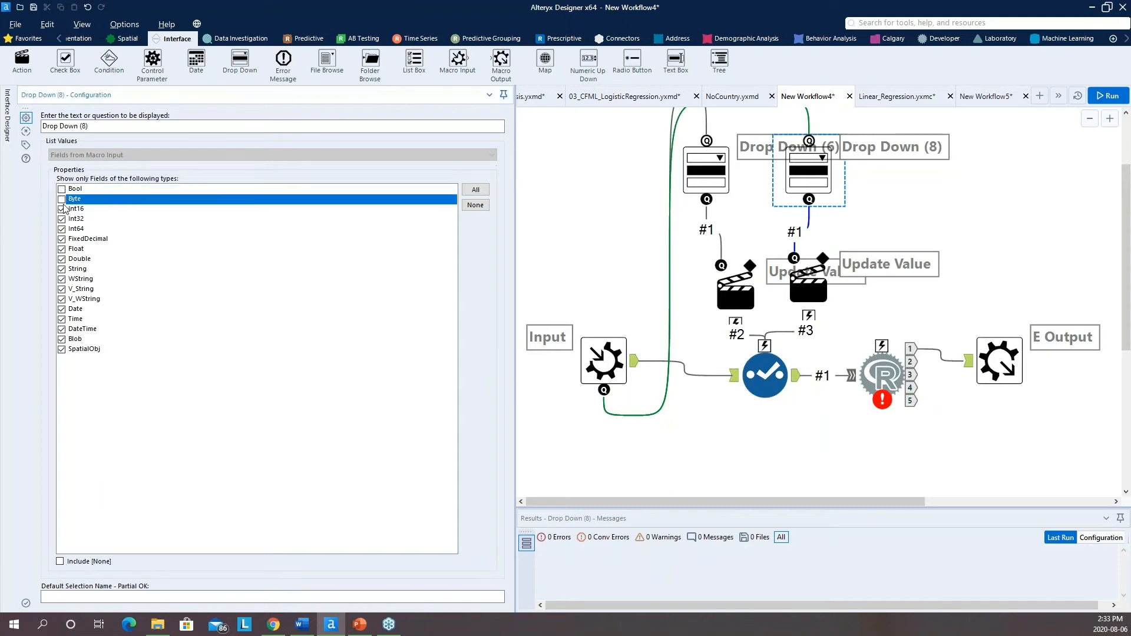
click(62, 269)
click(62, 279)
click(62, 289)
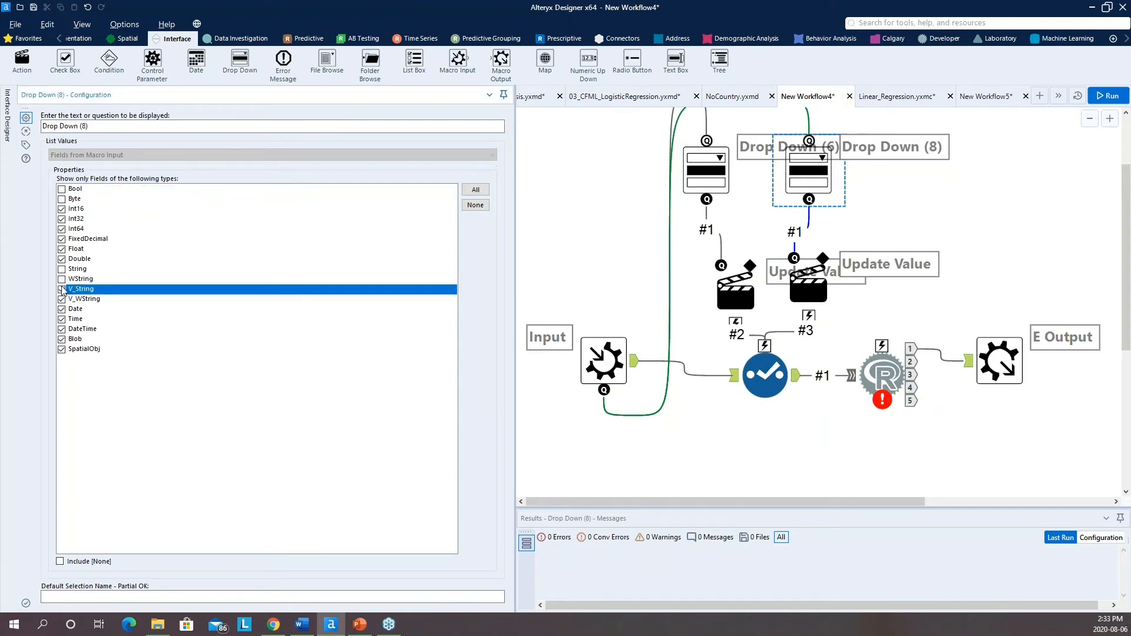
click(62, 299)
click(62, 309)
click(62, 319)
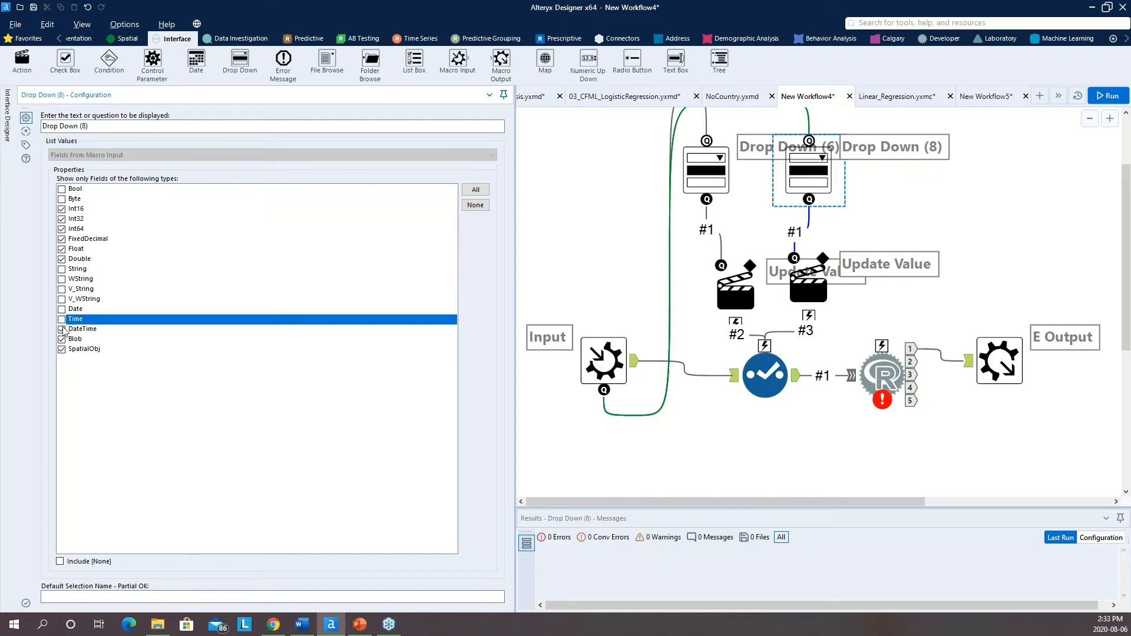
click(62, 330)
click(62, 350)
click(62, 339)
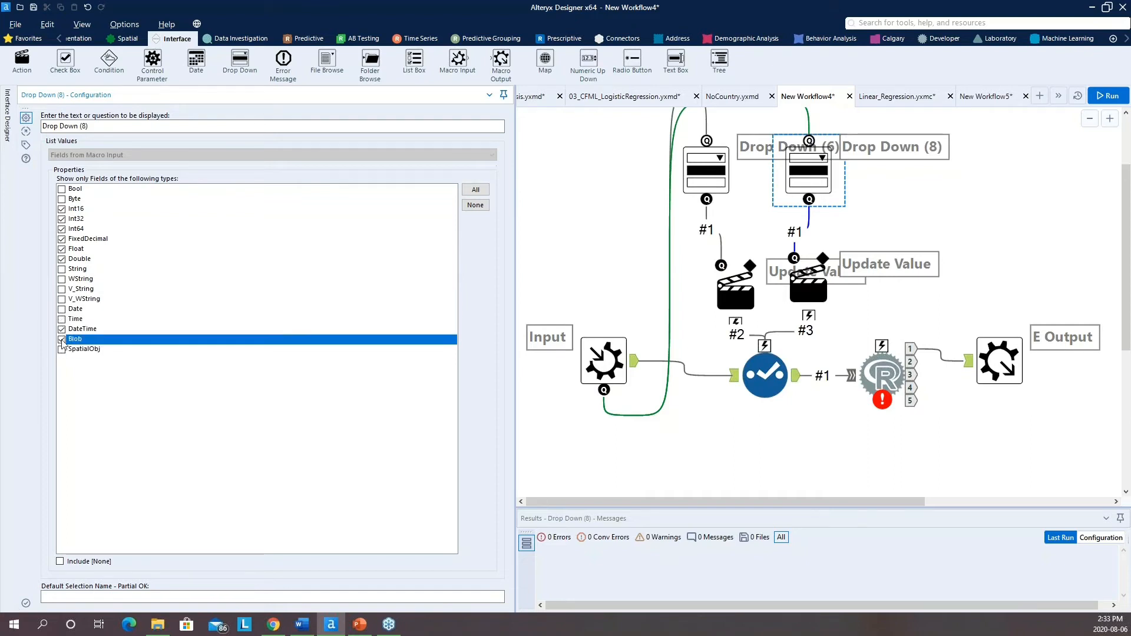
click(62, 329)
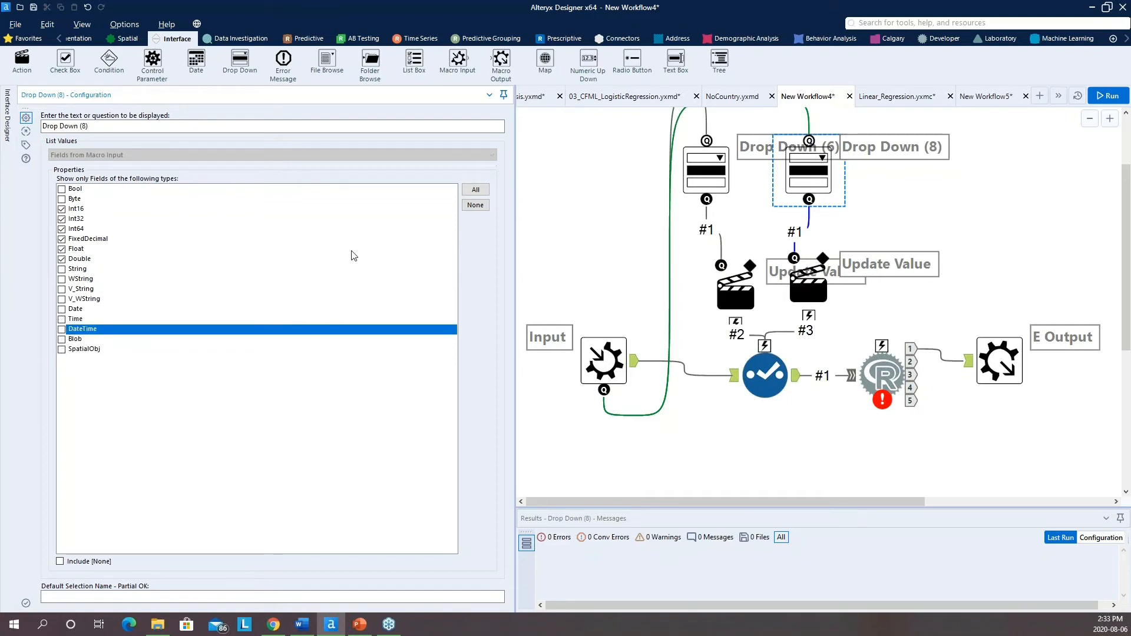
drag(97, 126, 41, 126)
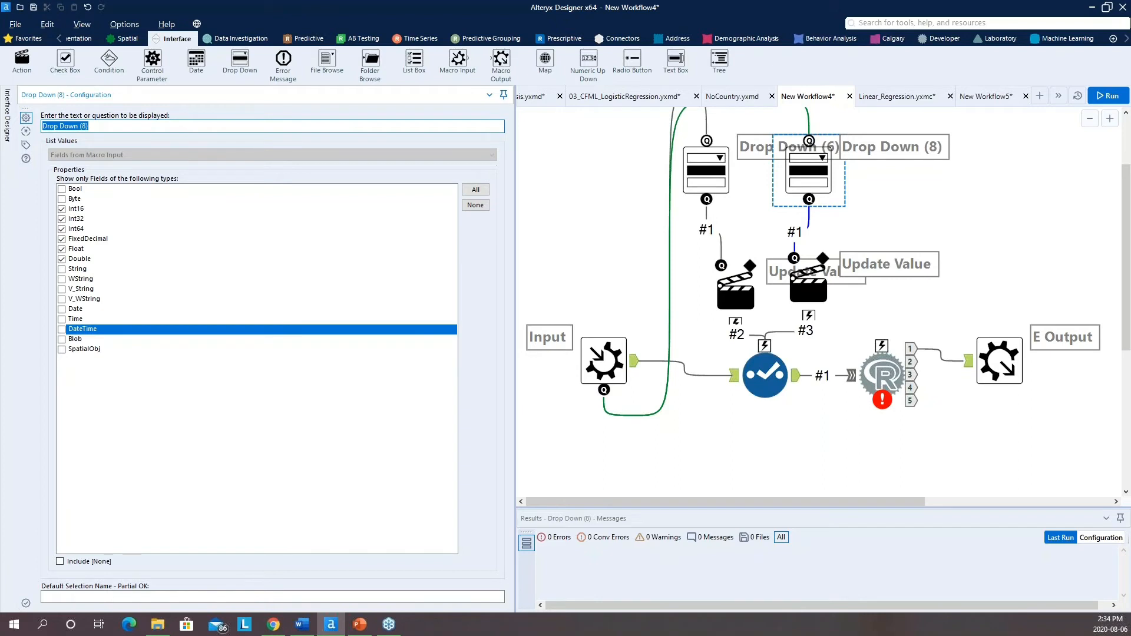
text(Select the predictor variable)
click(808, 285)
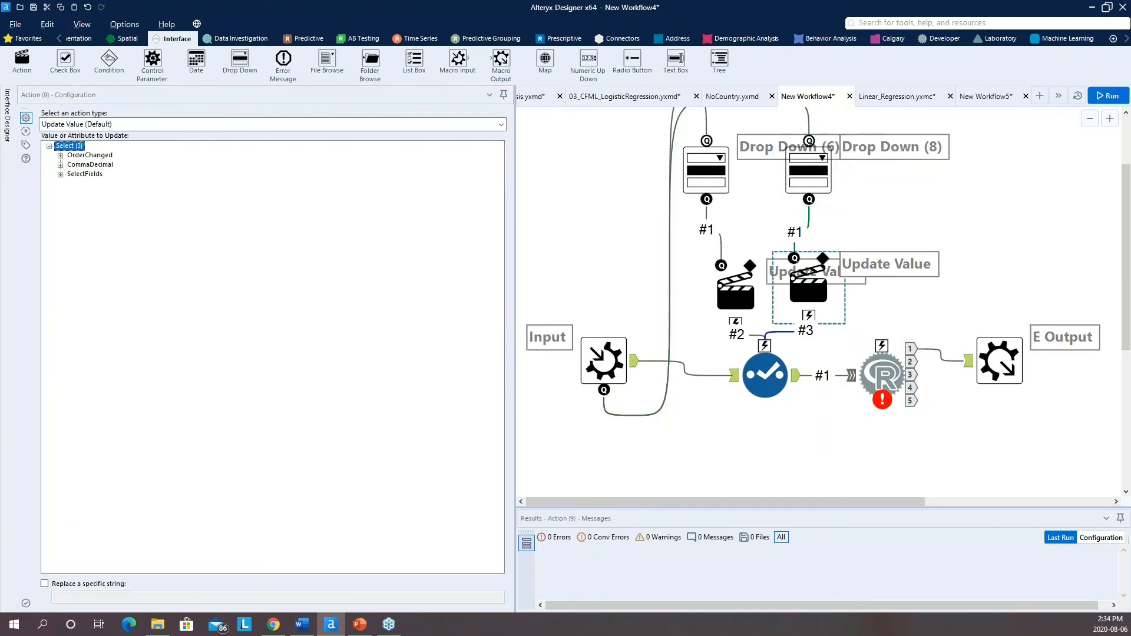
click(60, 175)
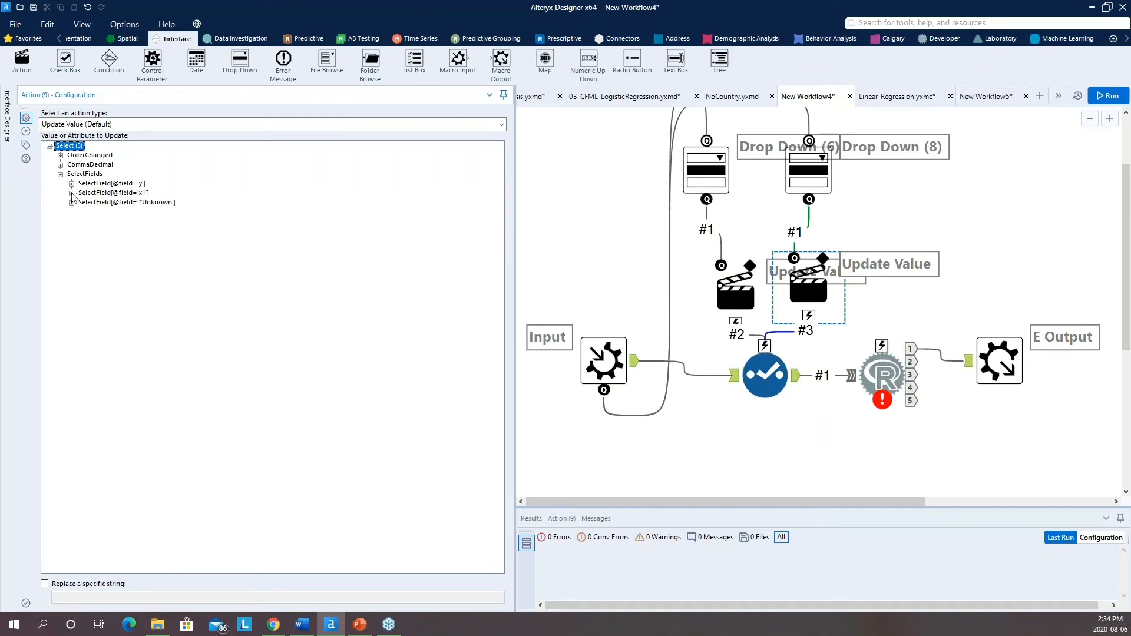
click(71, 193)
click(101, 202)
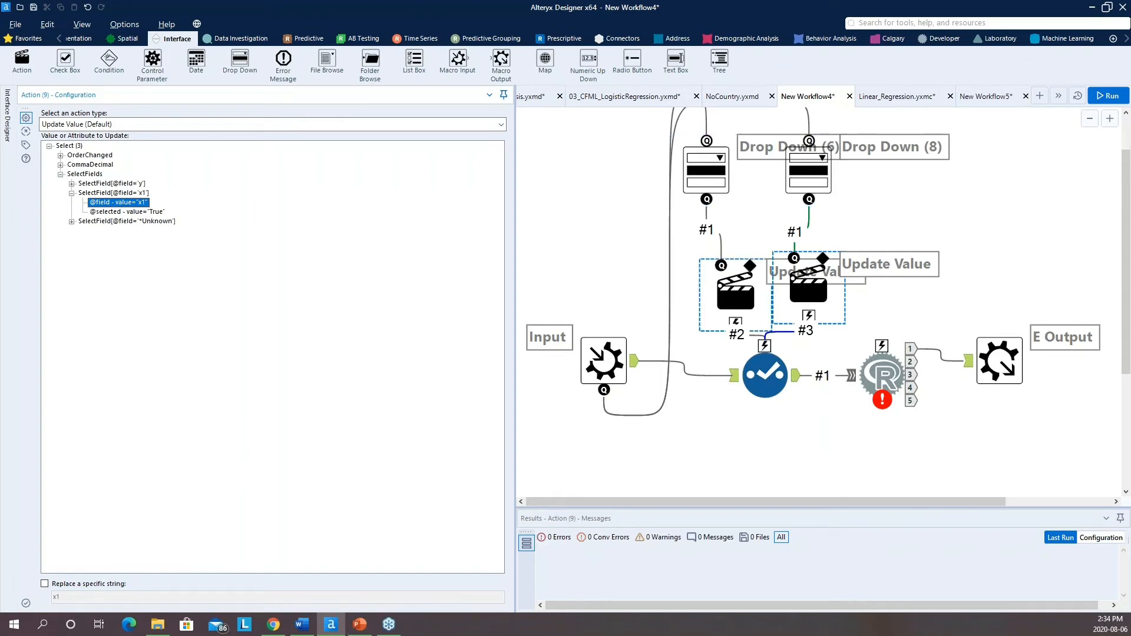
Step: Rearrange the Macro Input, both Drop Downs and their Action tools into two neatly spaced columns above the Select tool
ctrl+scroll(723, 247, down, 2)
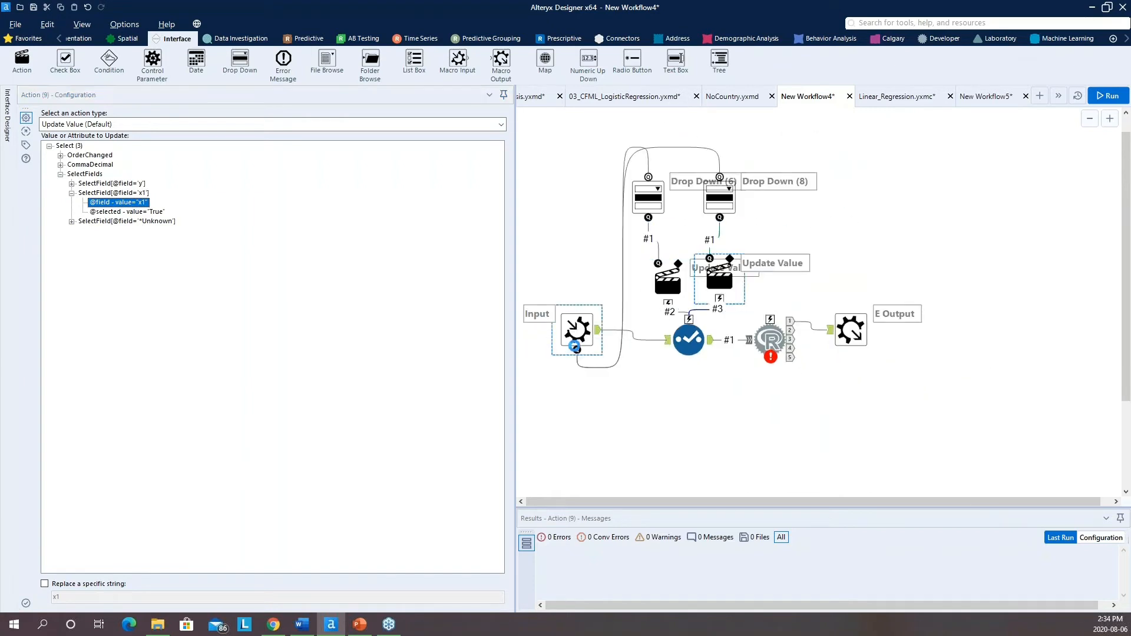
drag(561, 336, 561, 356)
drag(648, 200, 617, 167)
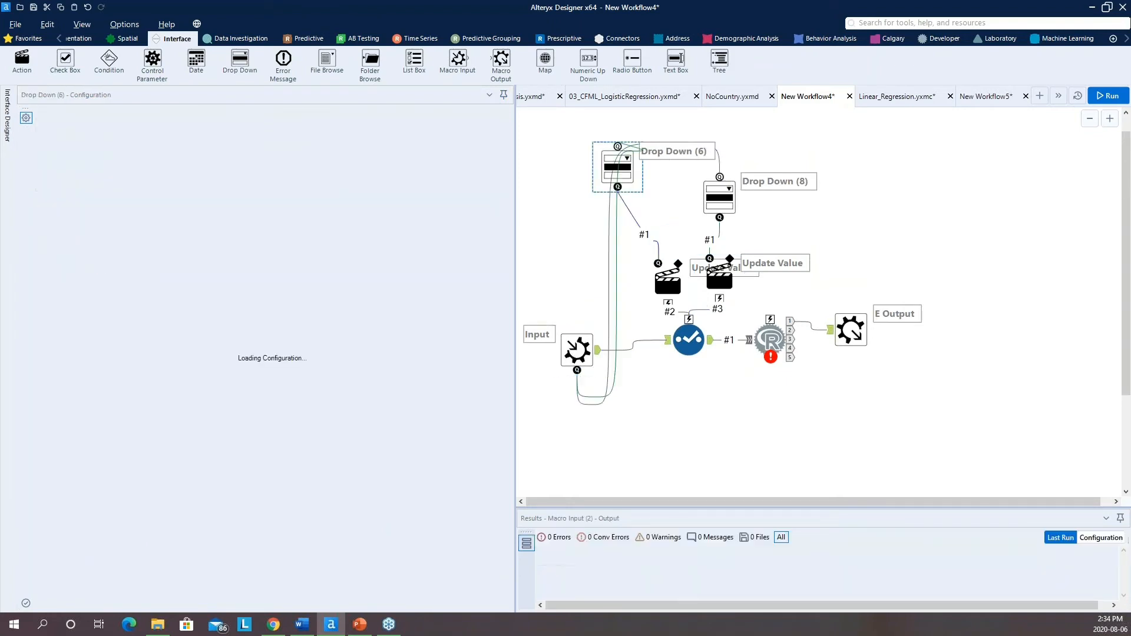
drag(667, 278, 617, 243)
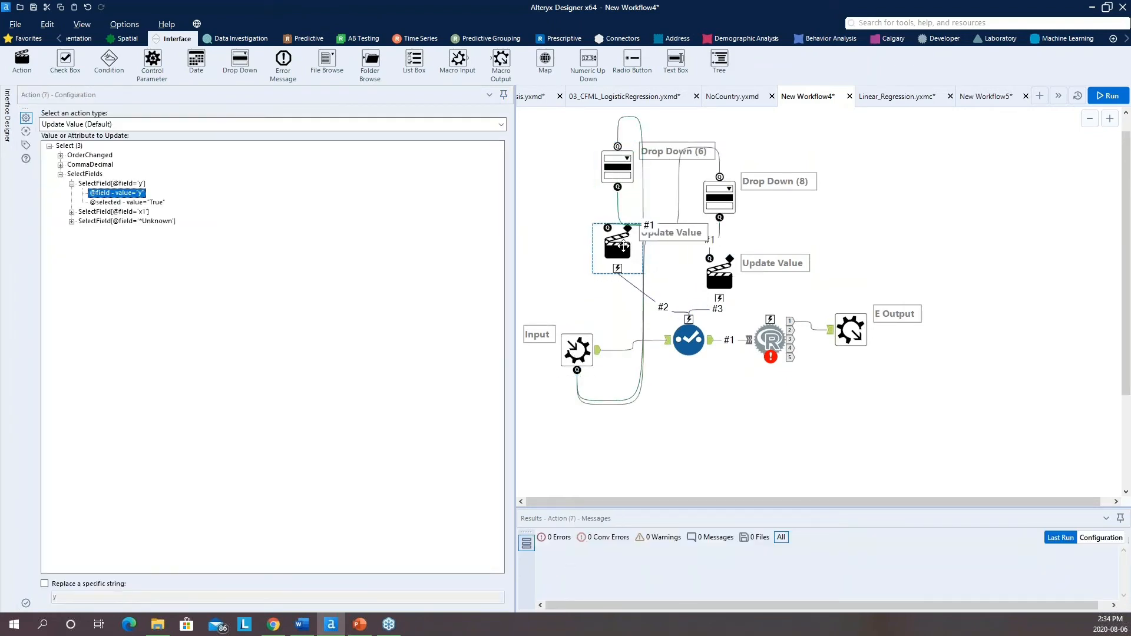
drag(721, 193, 701, 161)
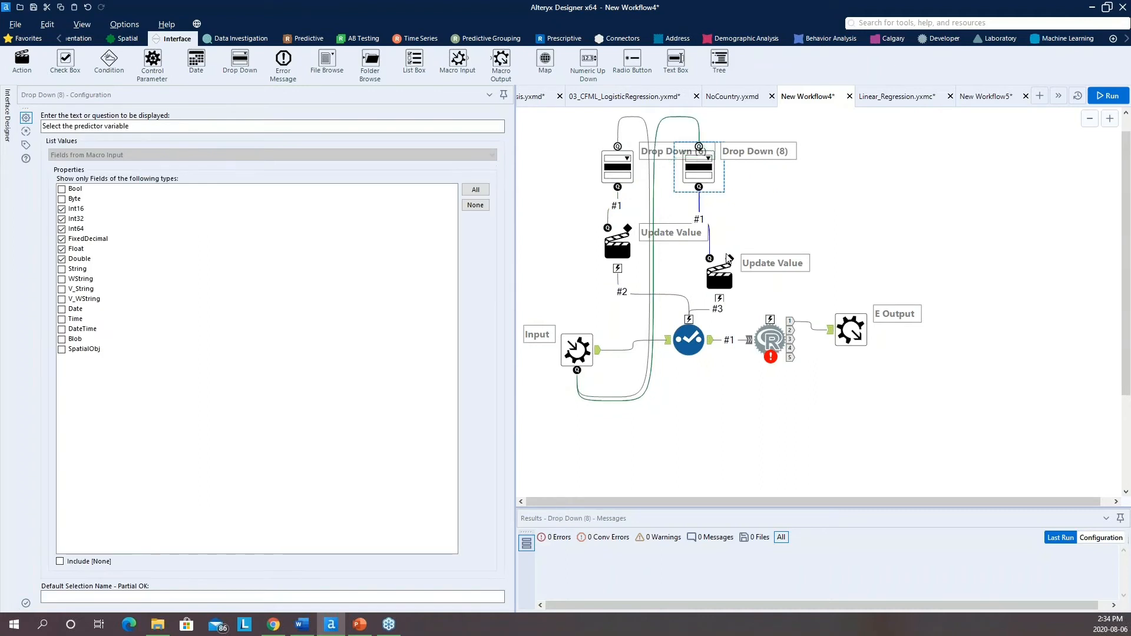
drag(719, 272, 699, 247)
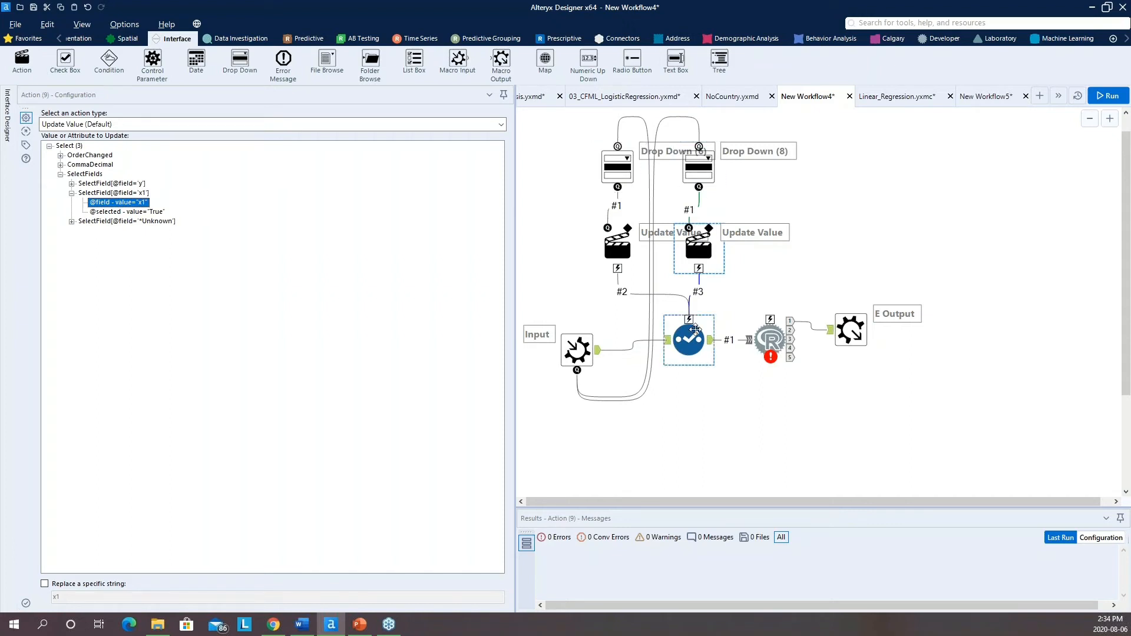
Step: Review the R tool's script and the macro's question layout in the Interface Designer
click(760, 347)
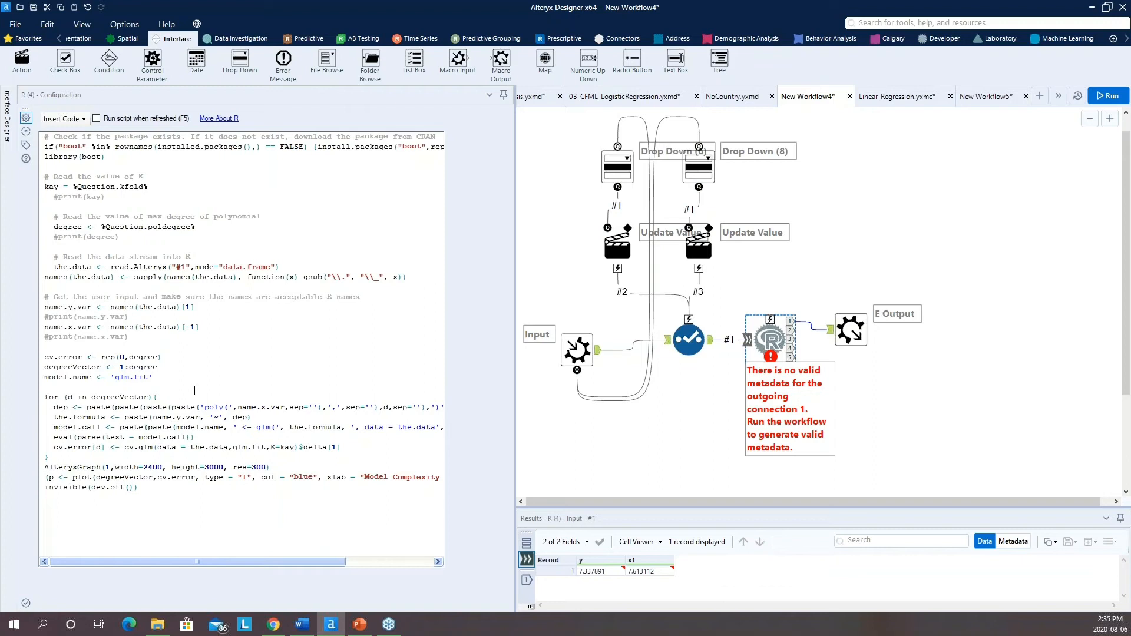
click(900, 247)
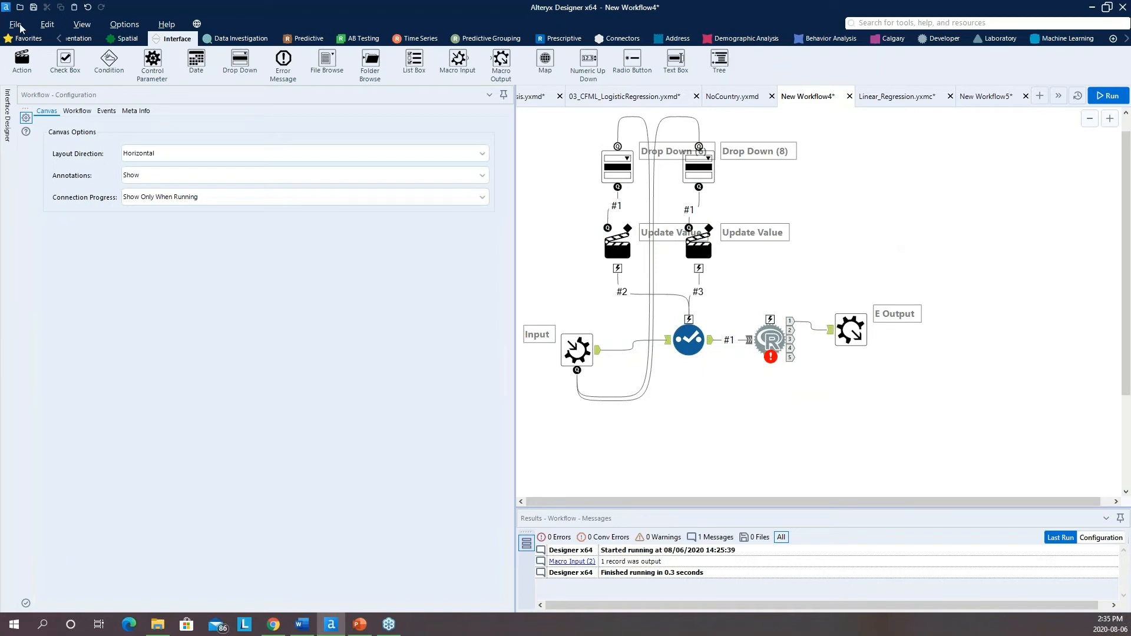
click(7, 115)
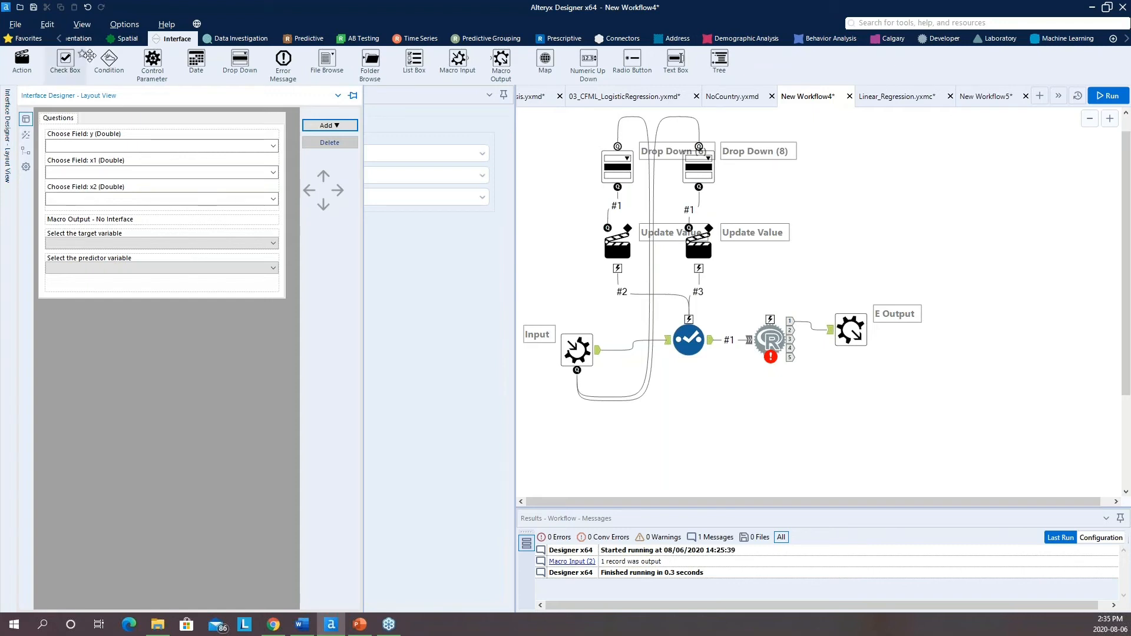
click(82, 24)
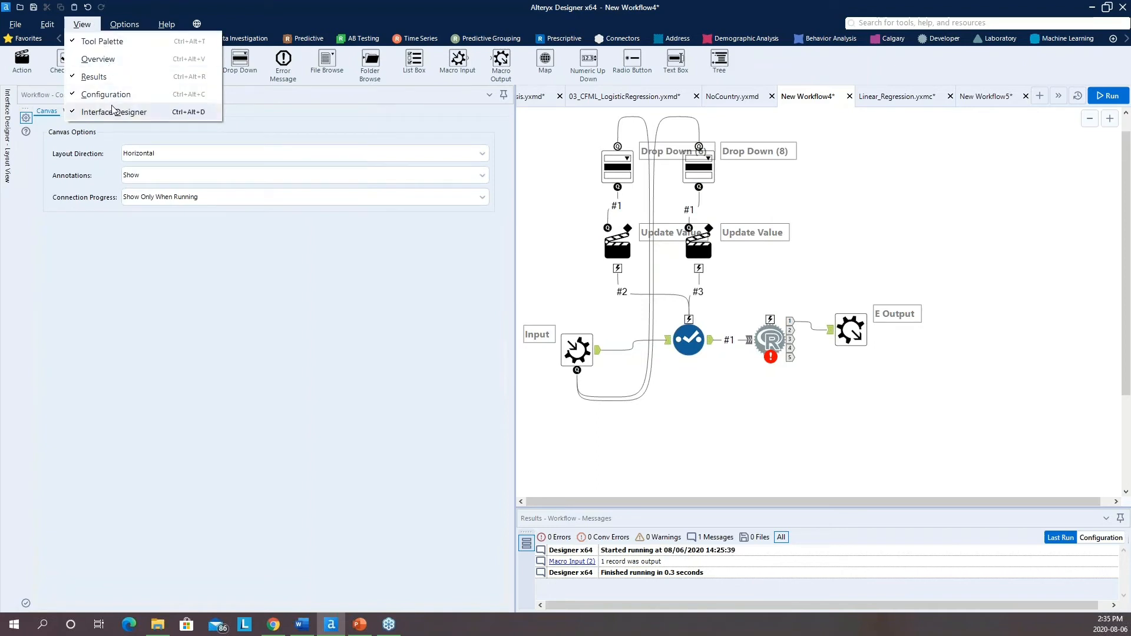
Step: Run the macro workflow and examine the messages reported for the R tool
click(1099, 99)
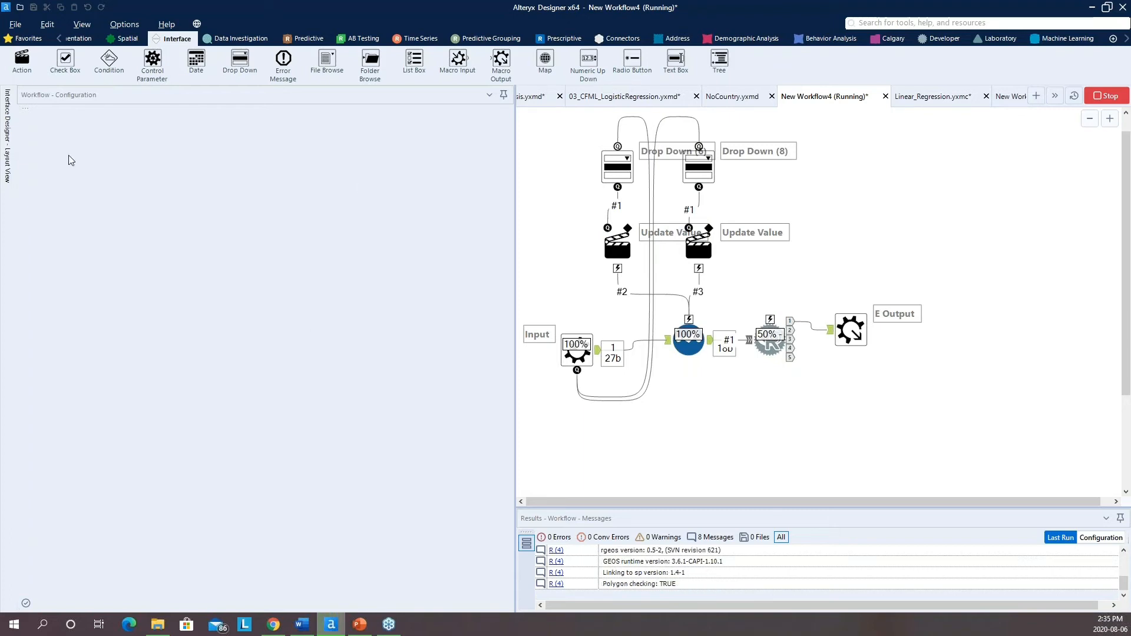
click(8, 133)
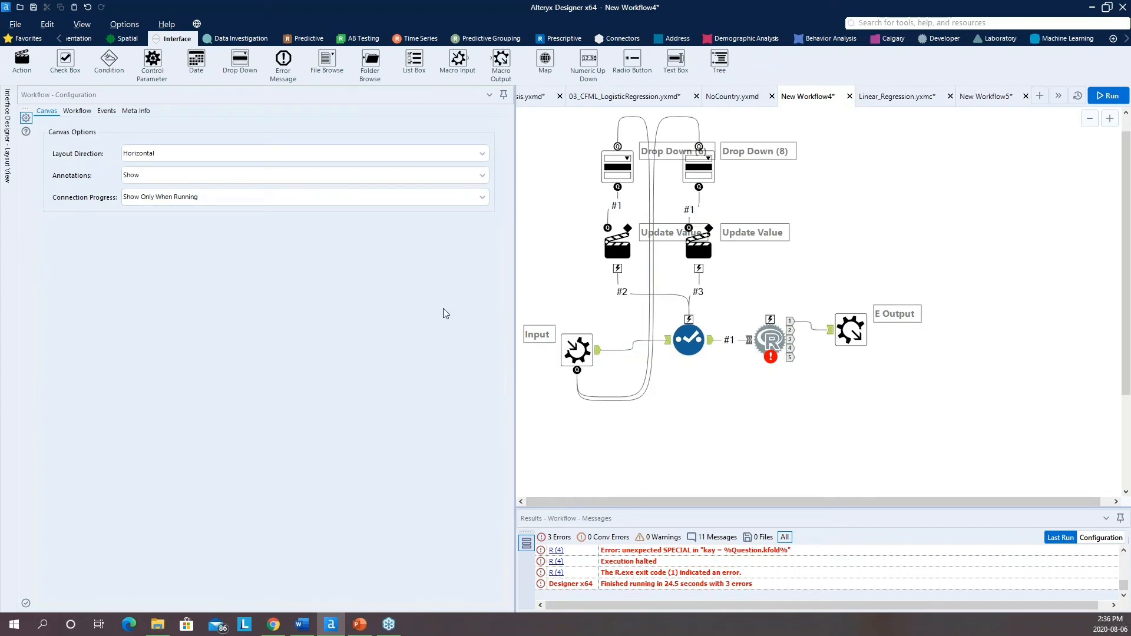
click(770, 345)
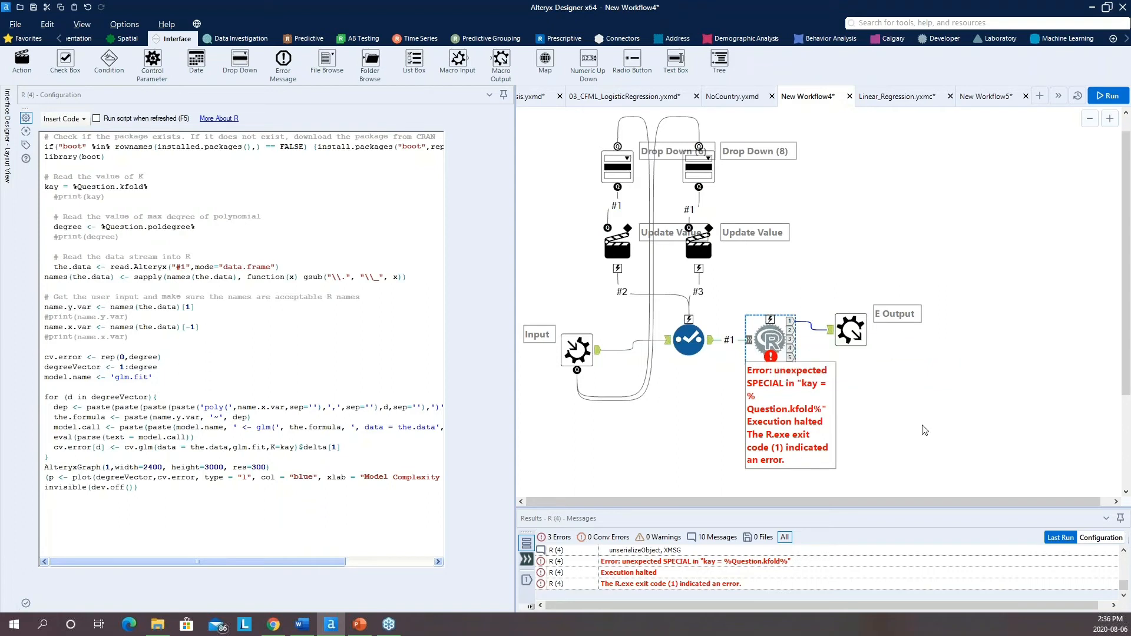
Step: Add a third Drop Down in the empty area above the output with the prompt "Select the number of folds (k) for cross validation"
click(617, 244)
drag(240, 64, 949, 161)
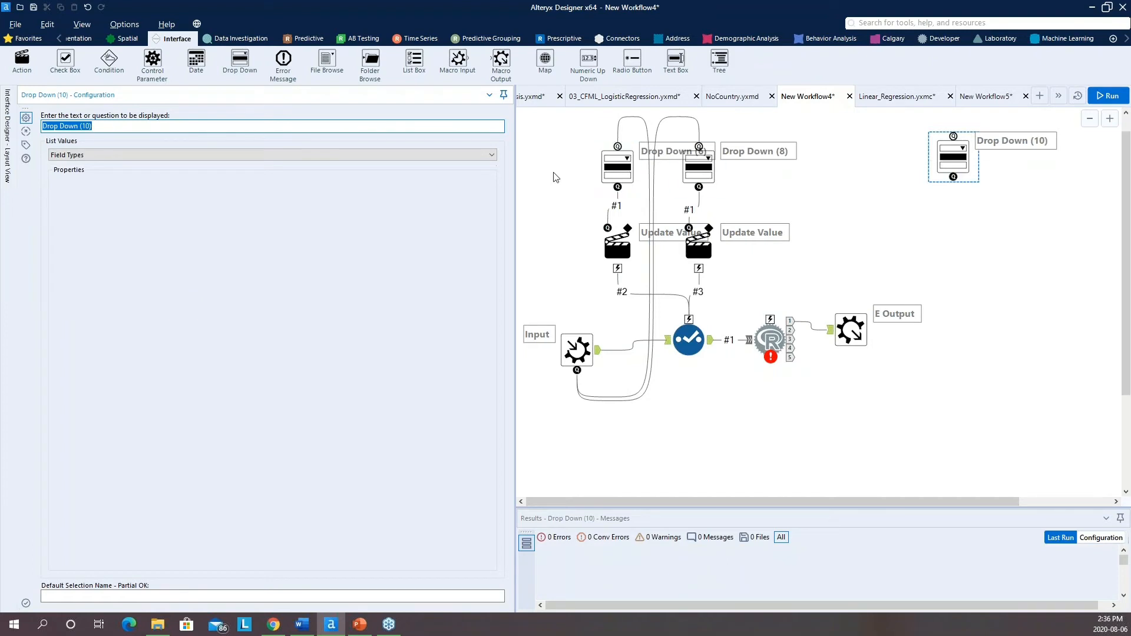
text(Select the number of folds (k))
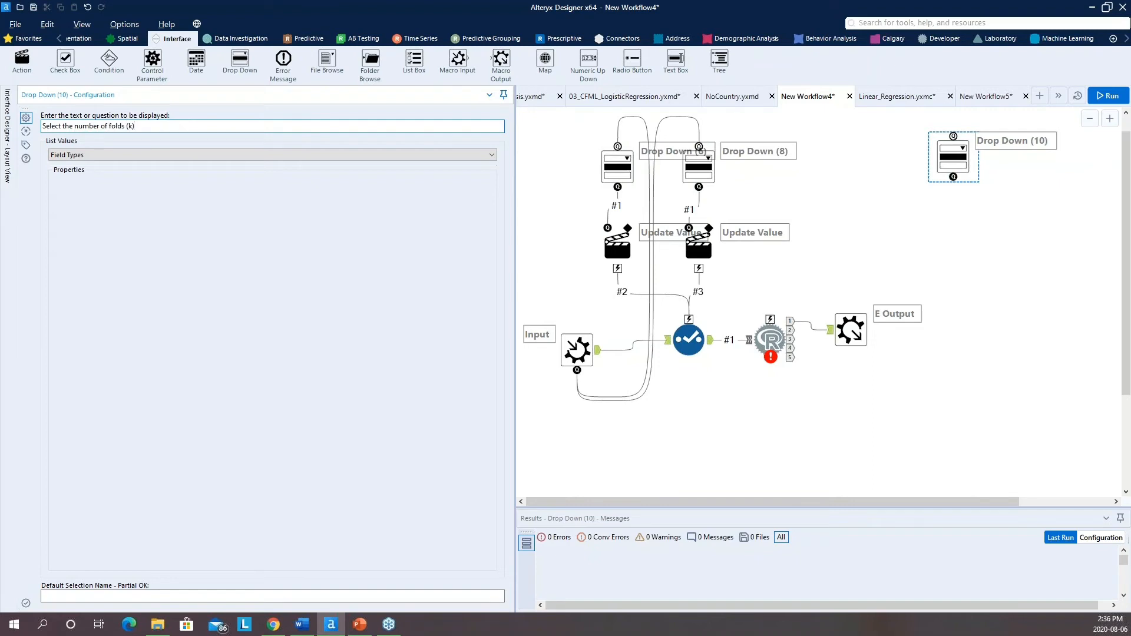
text( for cross validation)
Step: Have the folds Drop Down use manually set list values, entering 5 and 10 on separate lines
click(82, 154)
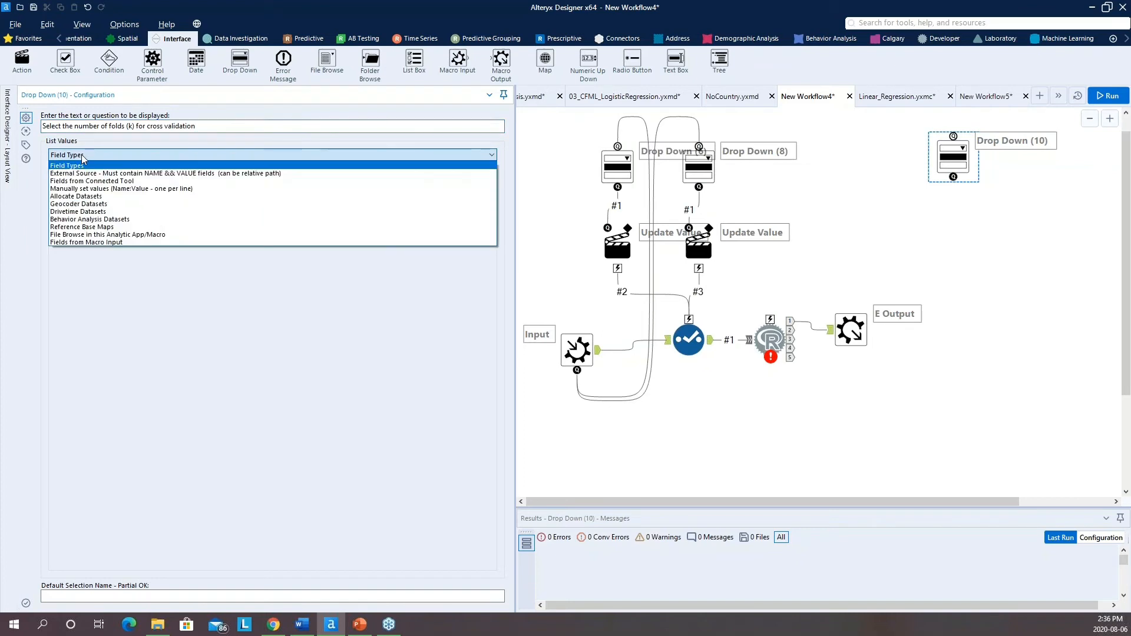
click(91, 189)
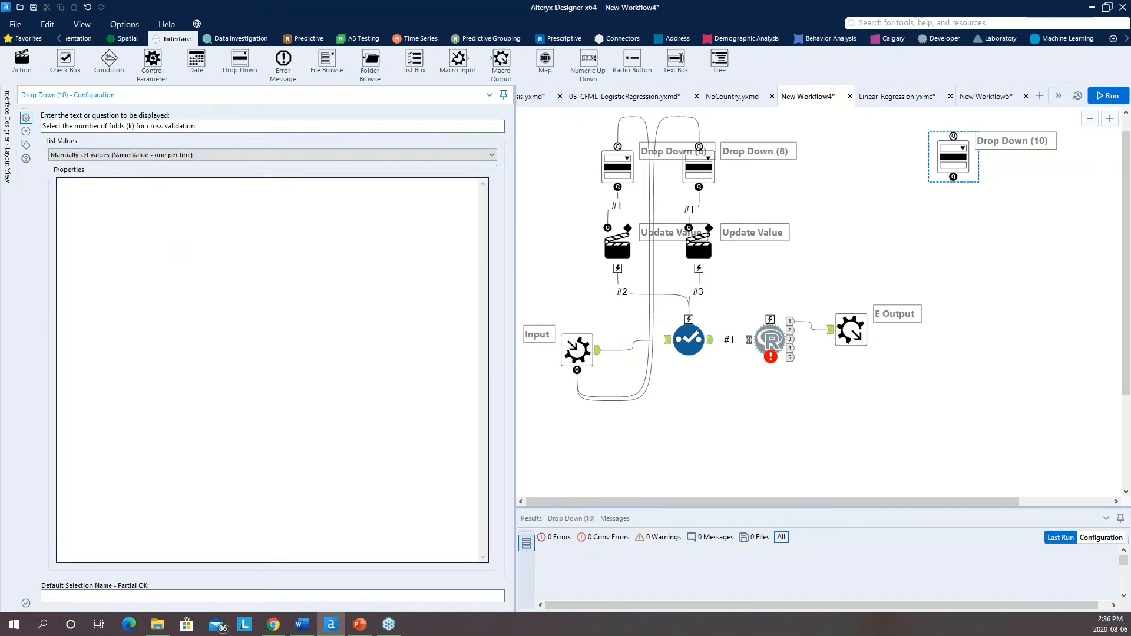
click(60, 183)
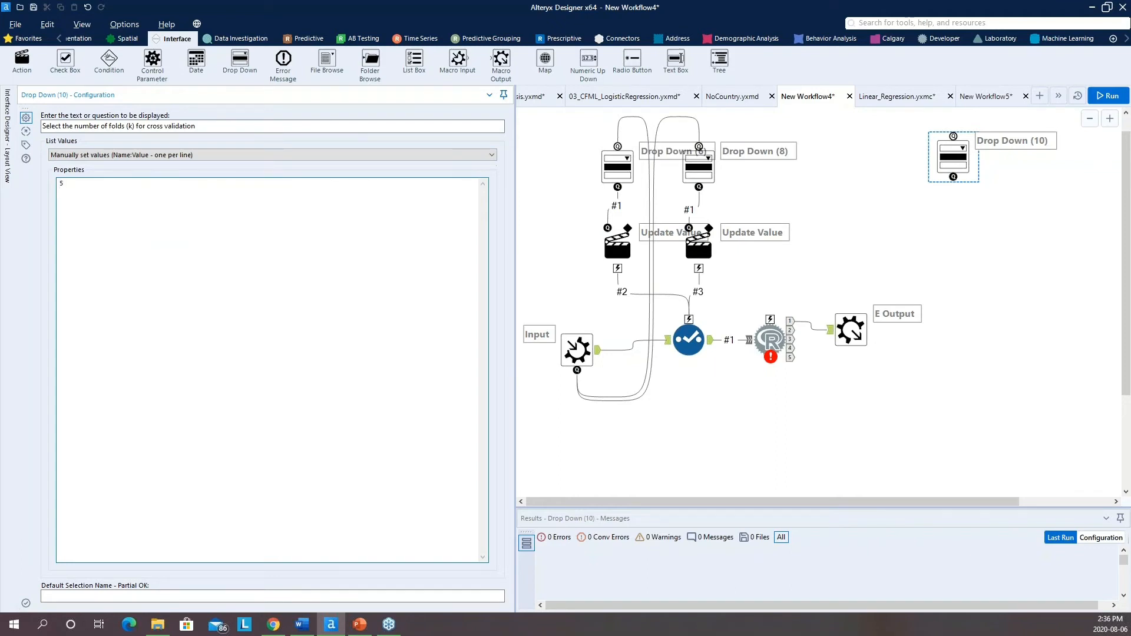
text(5)
key(Return)
text(10)
click(581, 348)
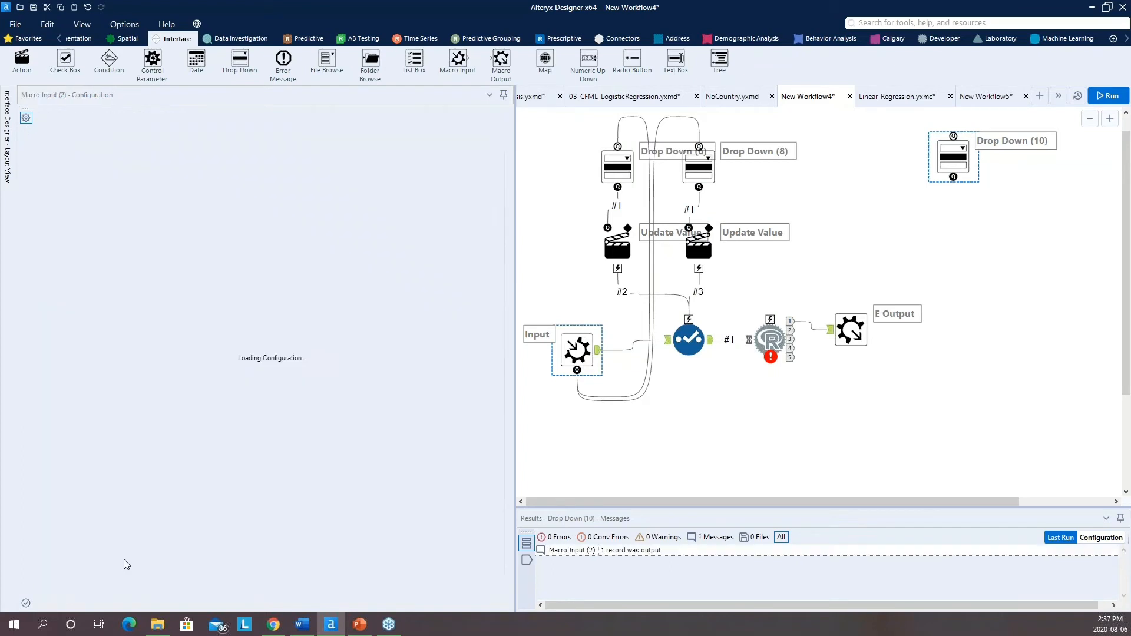
click(953, 158)
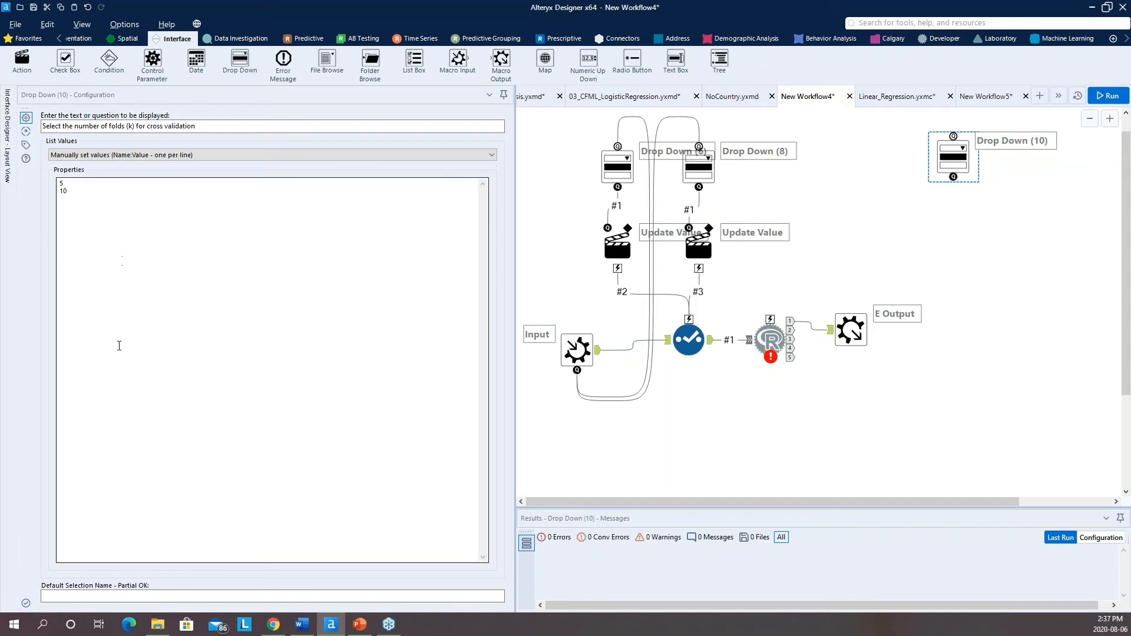
Step: Check the question variable name in the R script and rename the folds Drop Down to "kfold" in its annotation settings
click(769, 340)
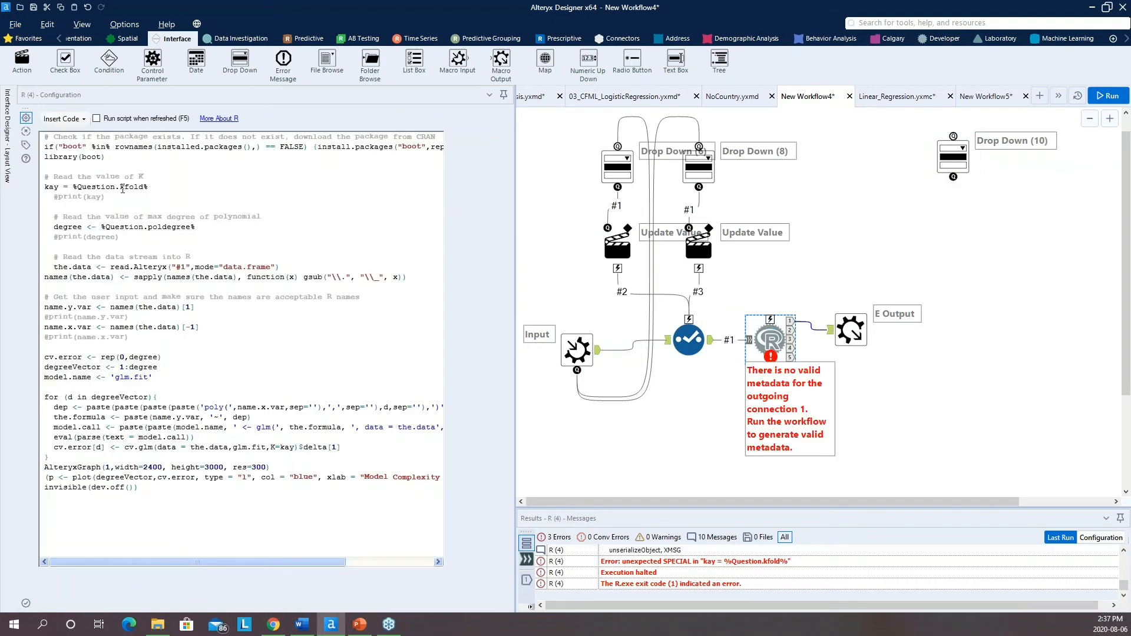
click(948, 158)
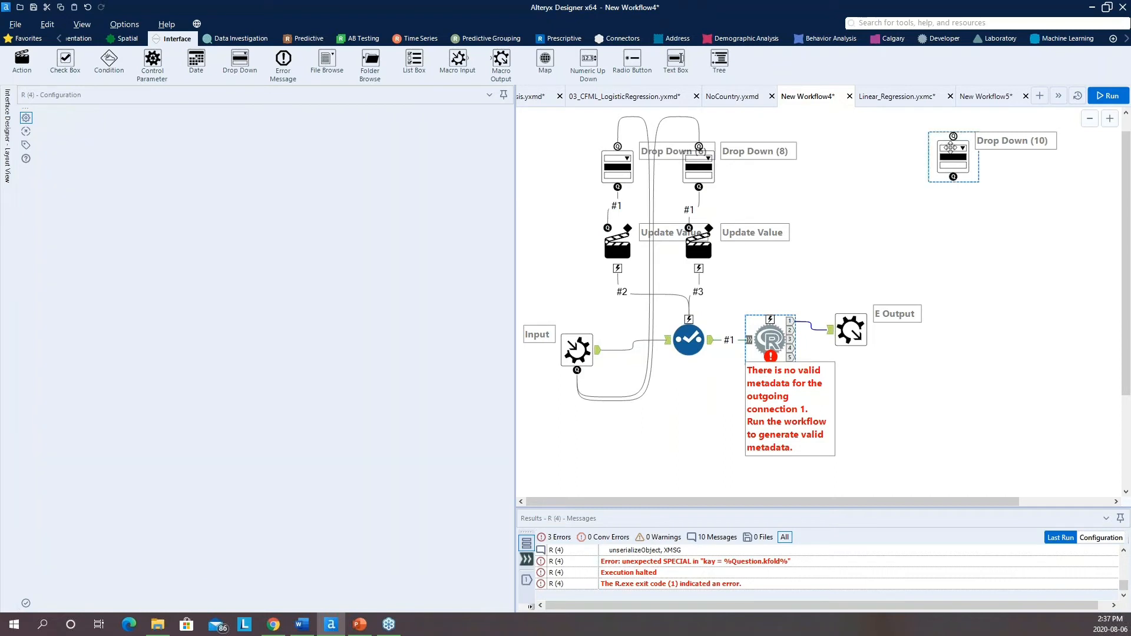
click(26, 145)
click(102, 153)
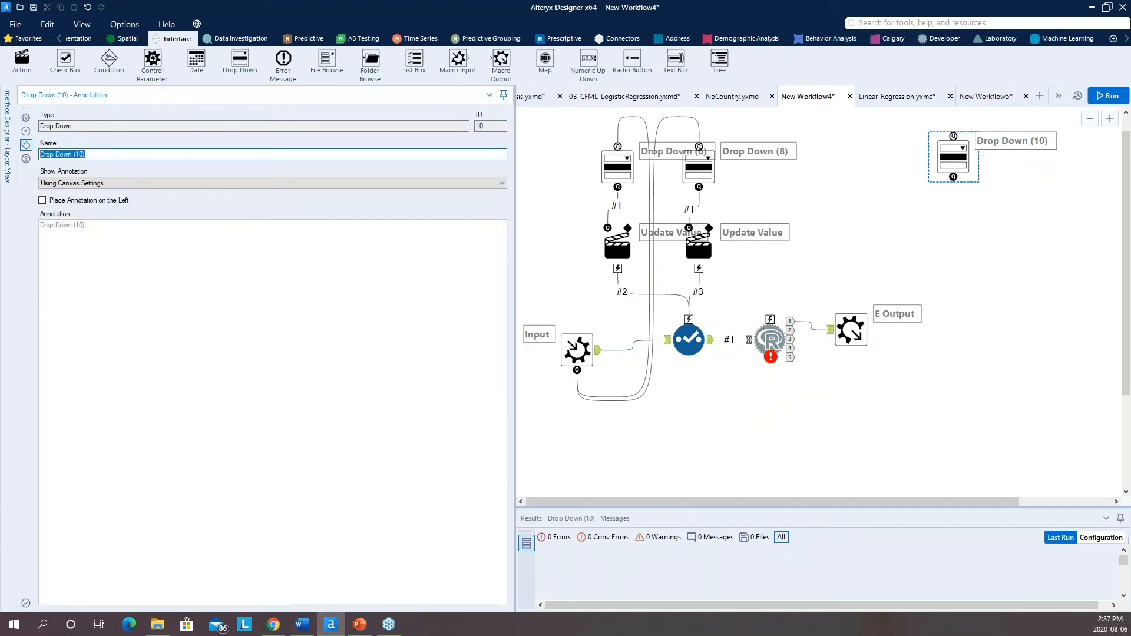
click(7, 136)
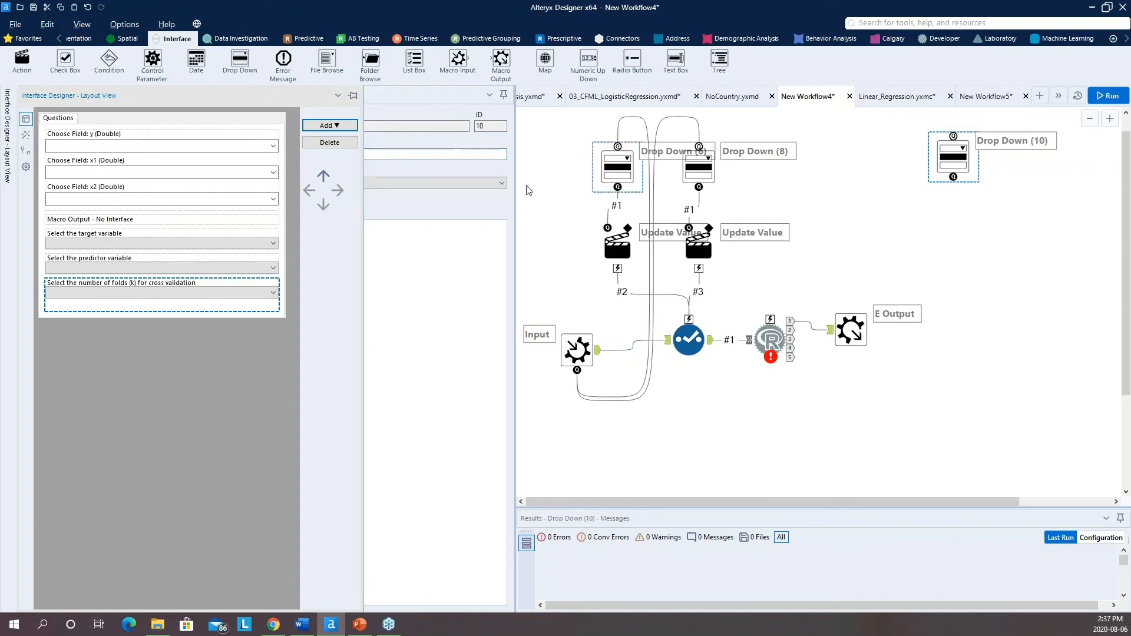
click(483, 153)
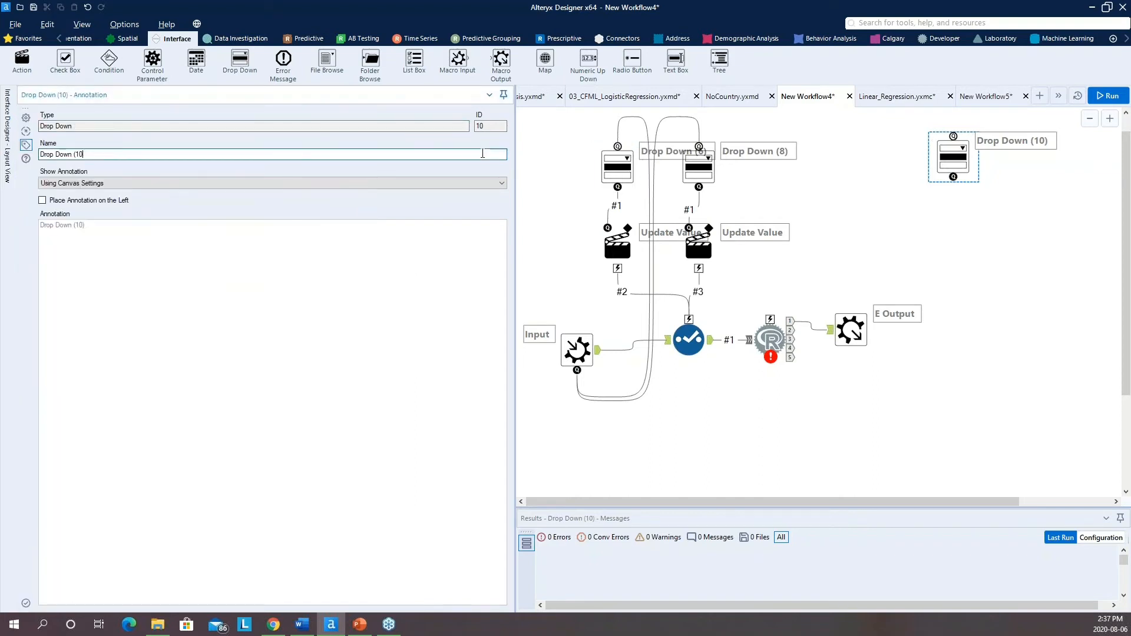
key(BackSpace)
key(BackSpace)
key(BackSpace)
key(BackSpace)
key(BackSpace)
key(BackSpace)
key(BackSpace)
key(BackSpace)
key(BackSpace)
key(BackSpace)
key(BackSpace)
key(BackSpace)
key(BackSpace)
text(kfold)
click(872, 245)
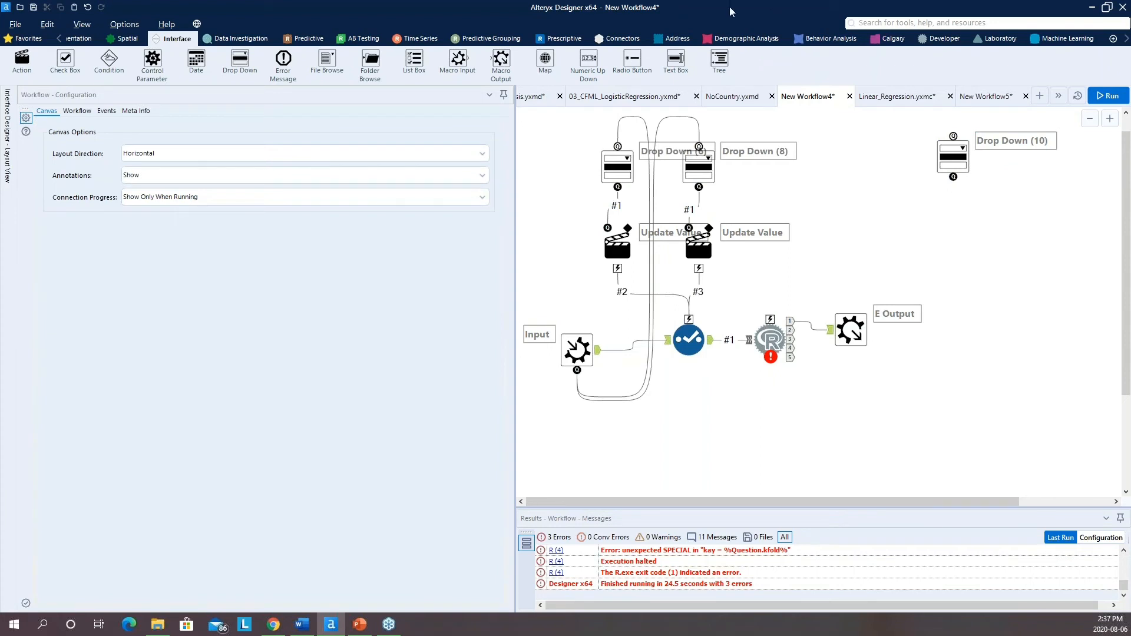
Step: Add a Numeric Up Down below the folds Drop Down with the prompt "Select the maximum degree of polynomials"
drag(581, 60, 962, 230)
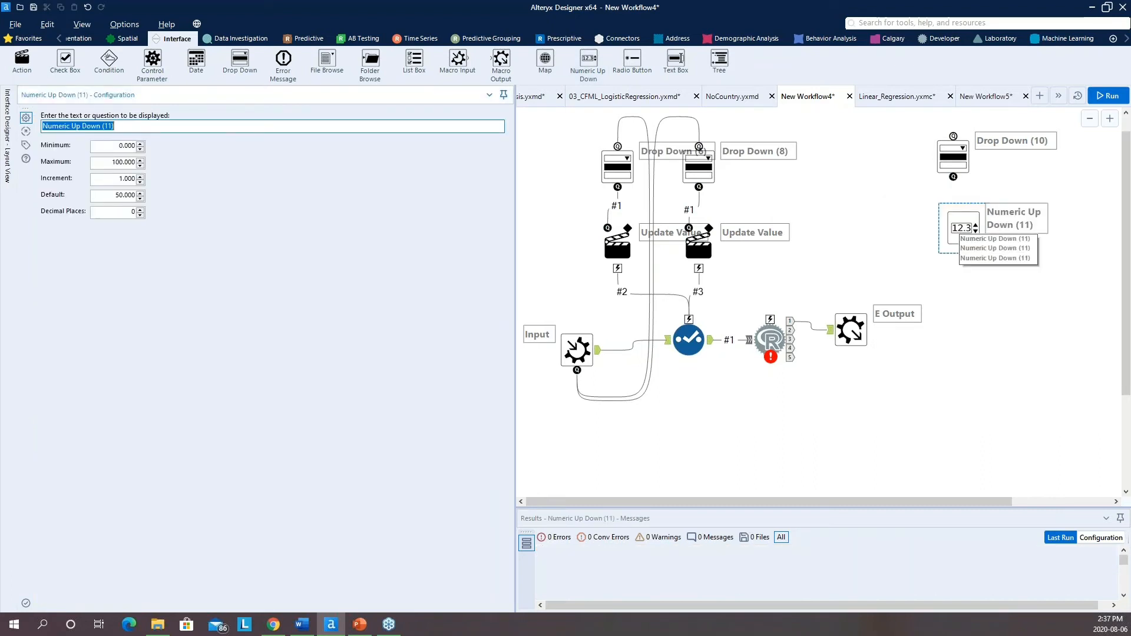
click(200, 125)
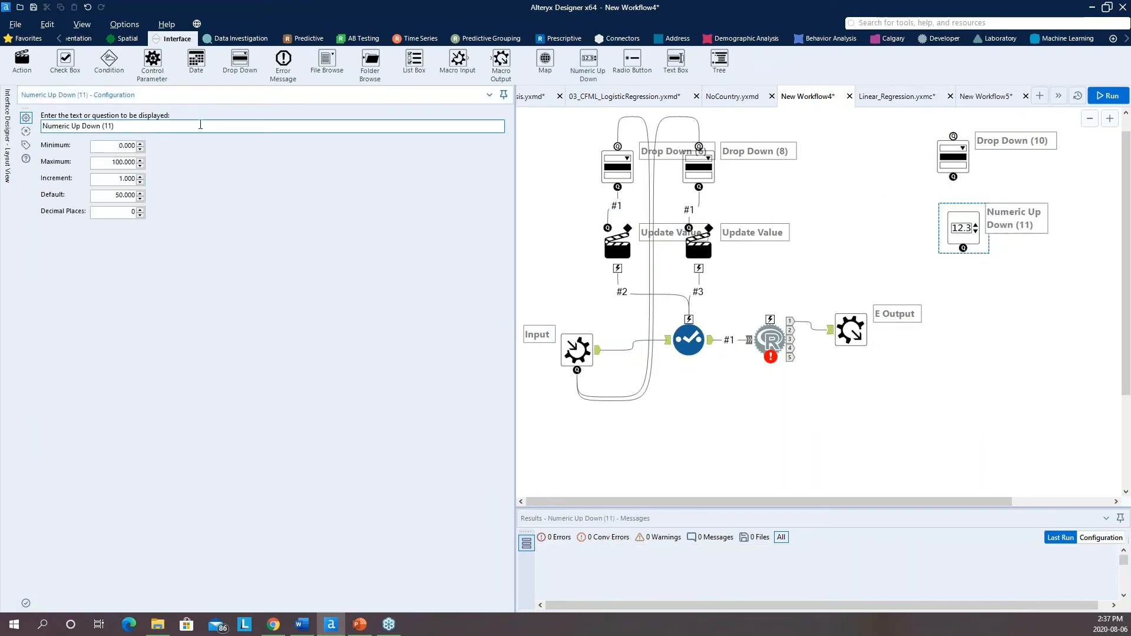
key(BackSpace)
key(BackSpace)
key(BackSpace)
key(BackSpace)
key(BackSpace)
key(BackSpace)
key(BackSpace)
key(BackSpace)
key(BackSpace)
key(BackSpace)
key(BackSpace)
key(BackSpace)
key(BackSpace)
key(BackSpace)
key(BackSpace)
key(BackSpace)
key(BackSpace)
key(BackSpace)
key(BackSpace)
text(Select th)
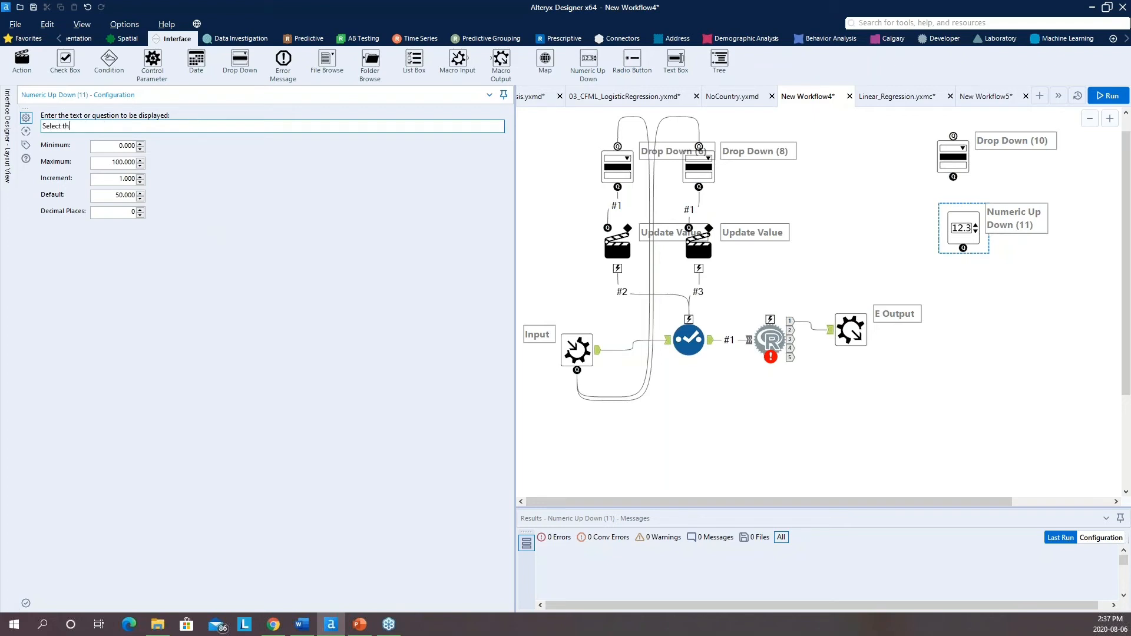
text(e maximum degree of polynomials)
Step: Set the Numeric Up Down's minimum to 1, maximum to 5 and default to 2
click(141, 148)
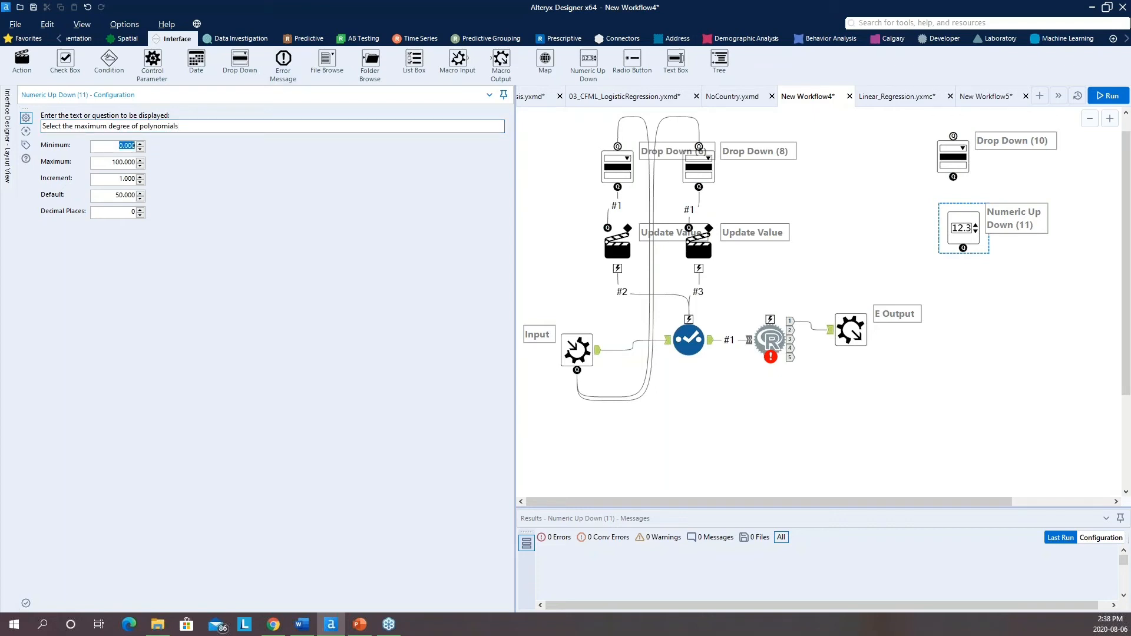
text(1)
key(Tab)
text(5)
click(115, 195)
text(2)
Step: Rename the Numeric Up Down to "poldegree" in its annotation settings
click(26, 145)
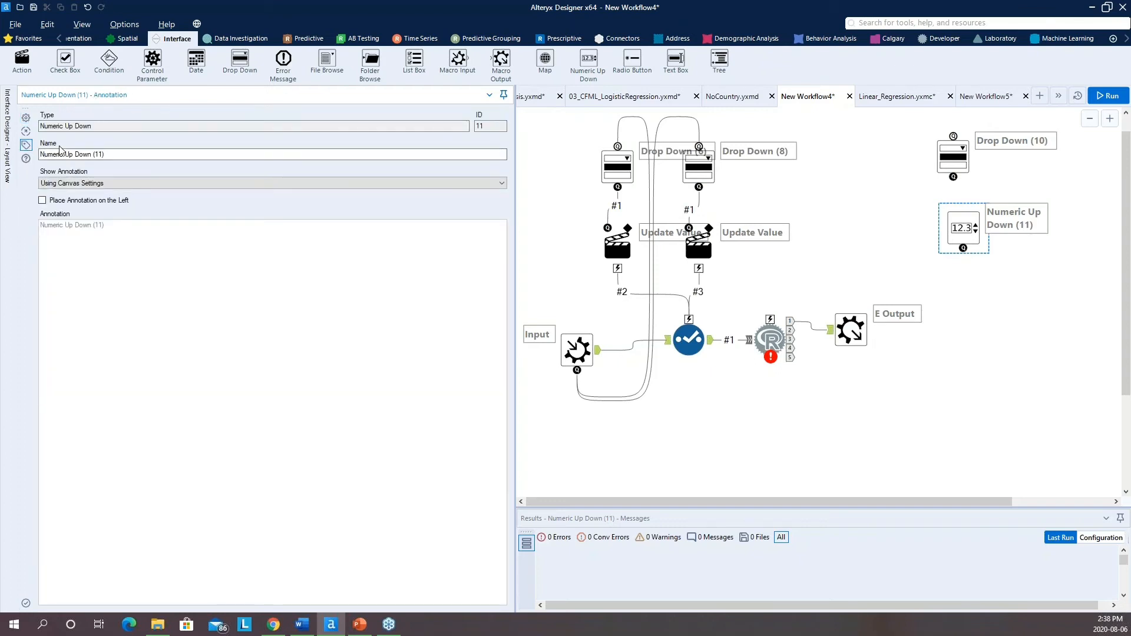
drag(105, 154, 42, 153)
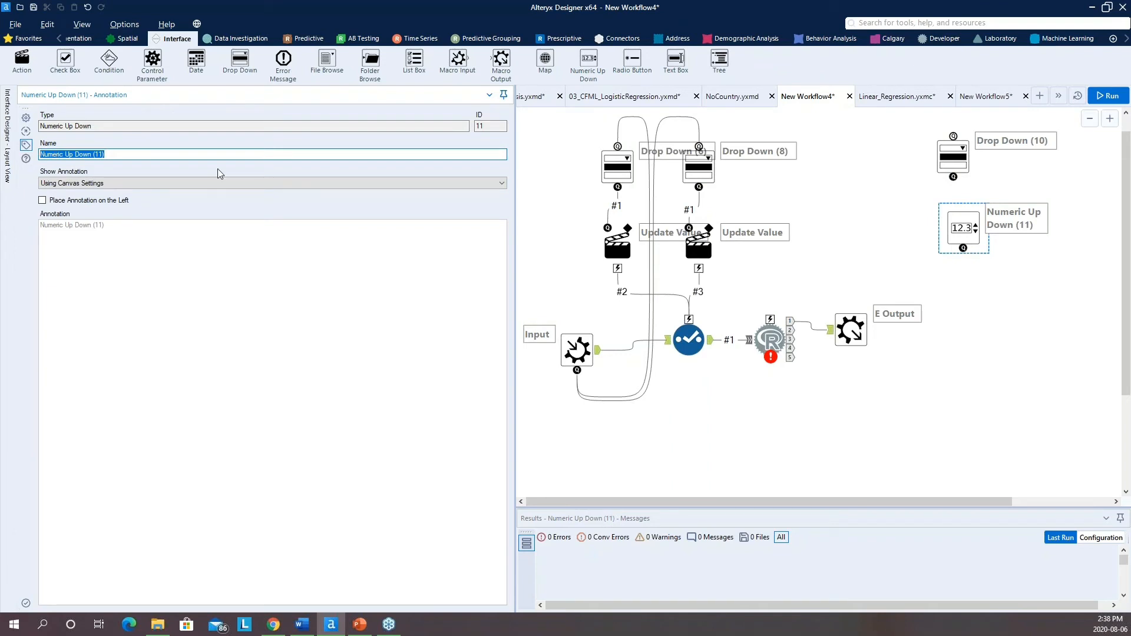
text(poldegree)
click(779, 331)
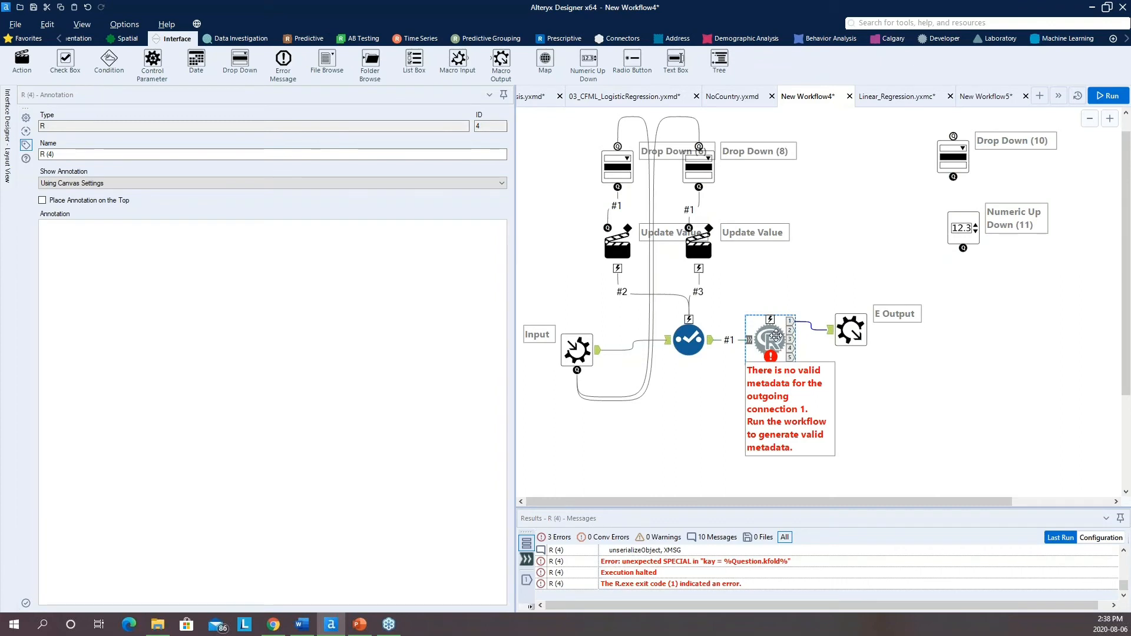
Step: Review the Macro Input's configuration, including its Show Field Map option
click(580, 340)
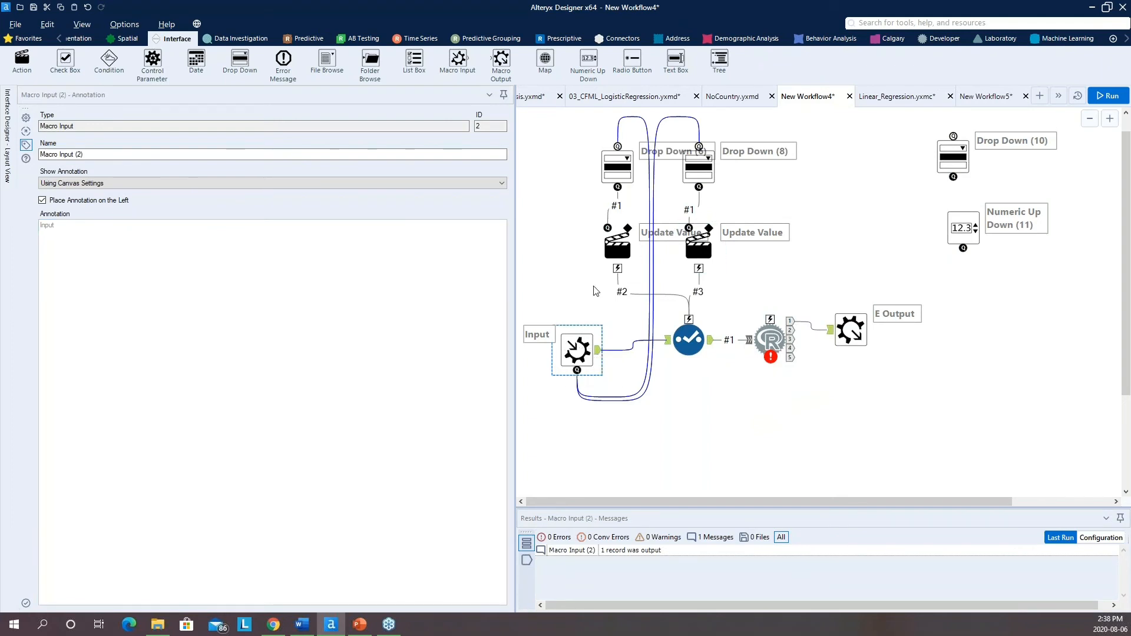
click(583, 237)
click(579, 341)
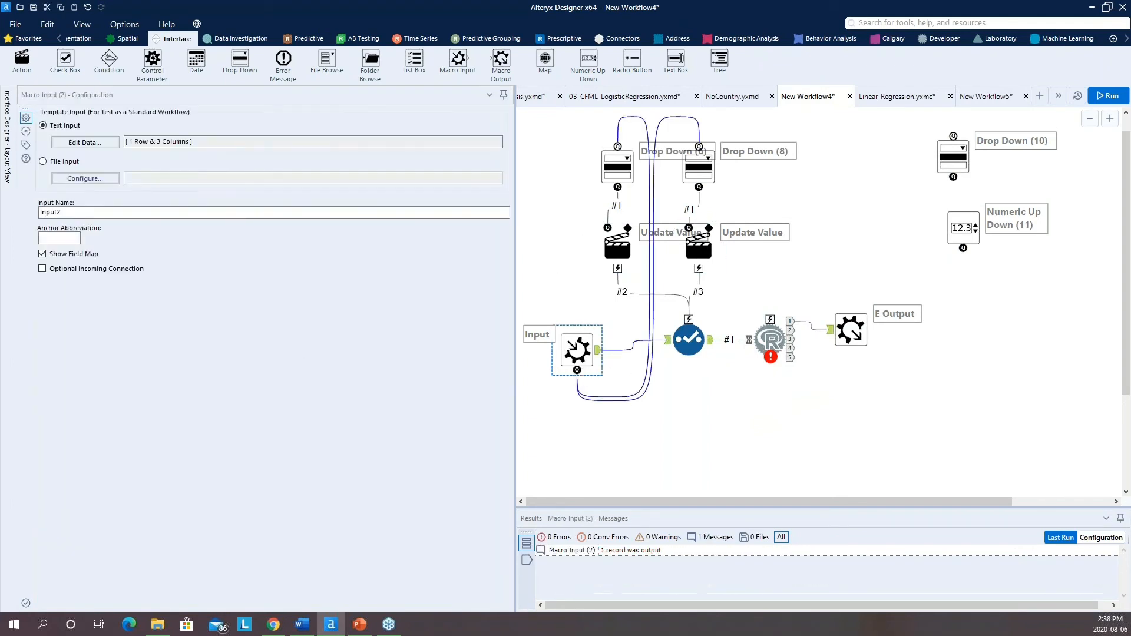
click(42, 254)
Step: Align the Numeric Up Down beneath the folds Drop Down and run the macro
drag(809, 328, 848, 330)
click(977, 223)
drag(976, 223, 966, 223)
click(1100, 96)
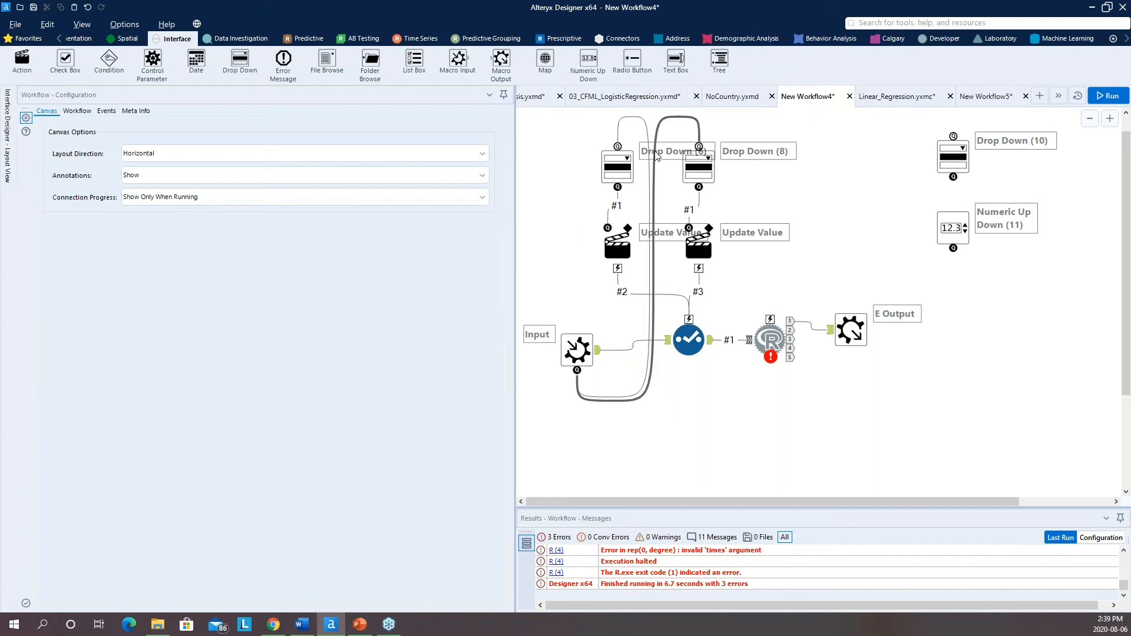
Step: Preview the macro's question layout in the Interface Designer and save the macro to the Desktop as RMacro.yxmc
click(11, 118)
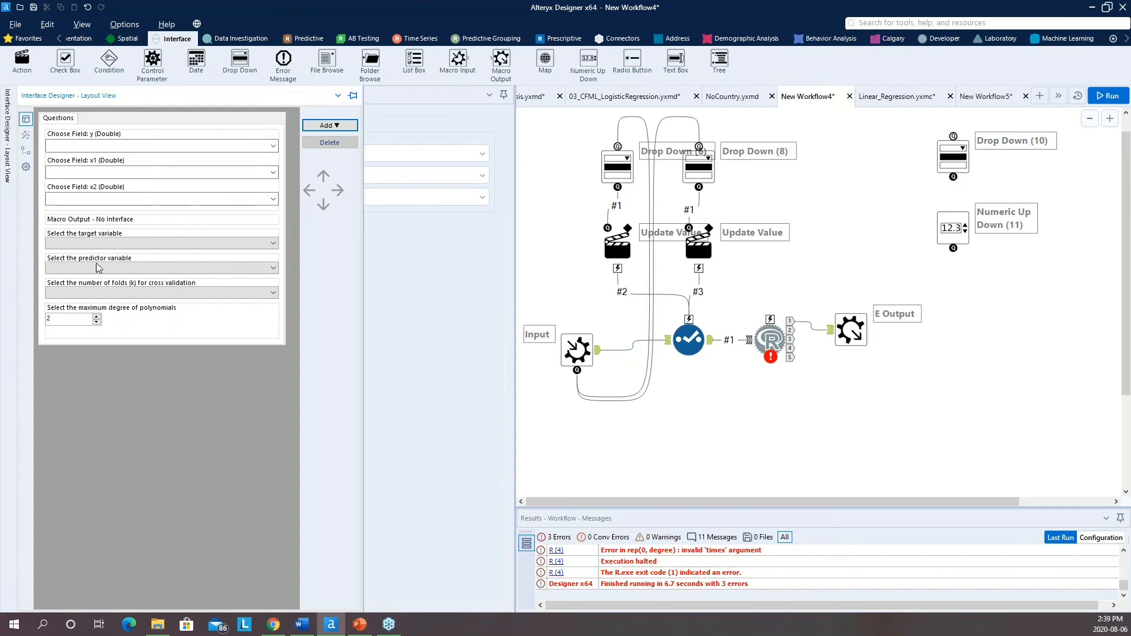
click(34, 8)
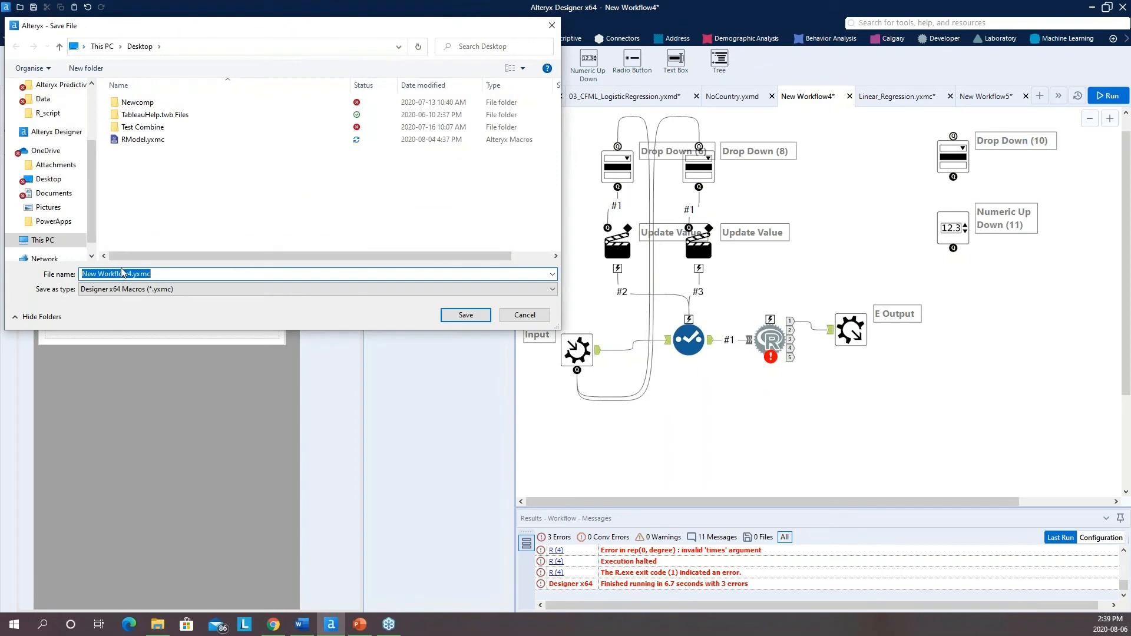
click(129, 274)
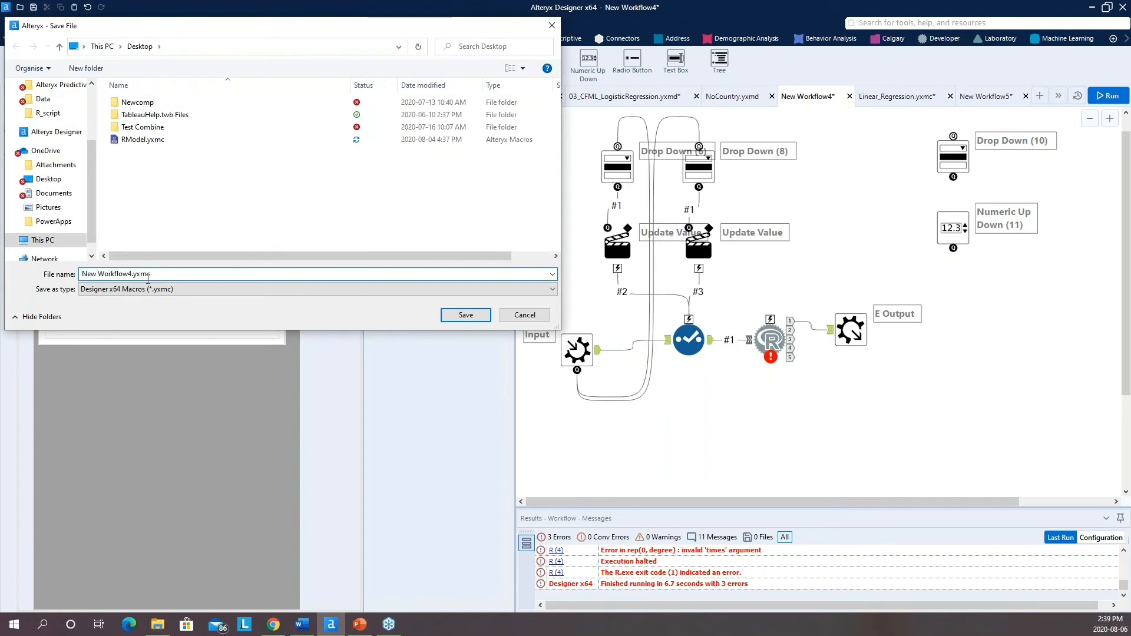
key(BackSpace)
key(BackSpace)
key(BackSpace)
key(BackSpace)
key(BackSpace)
key(BackSpace)
key(BackSpace)
key(BackSpace)
key(BackSpace)
key(BackSpace)
key(BackSpace)
key(BackSpace)
key(BackSpace)
text(RMacro)
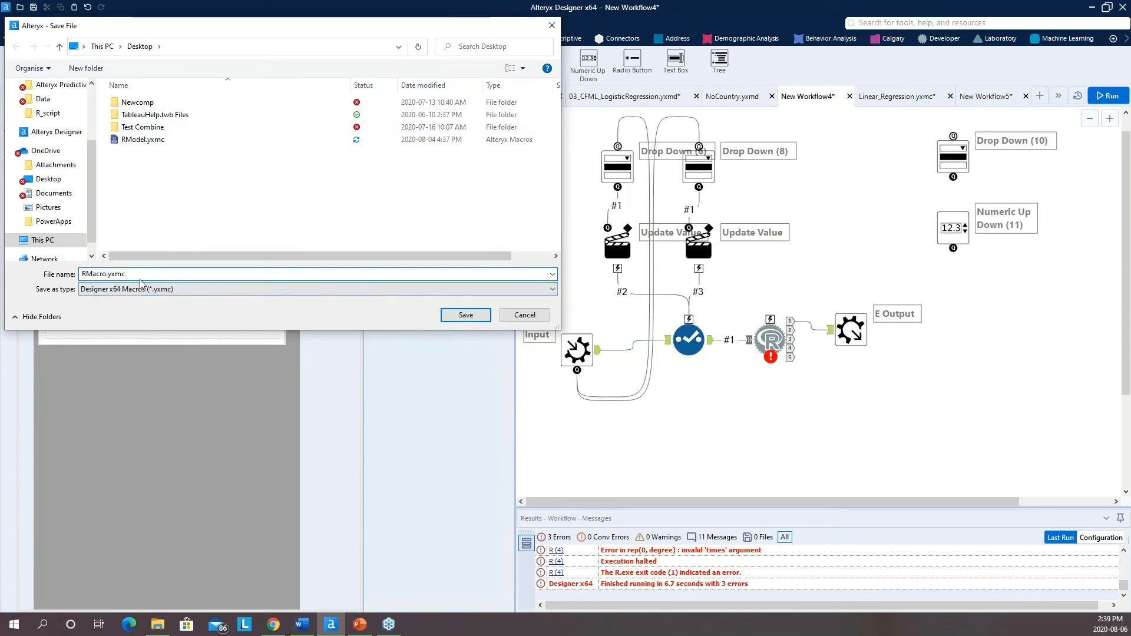
click(466, 316)
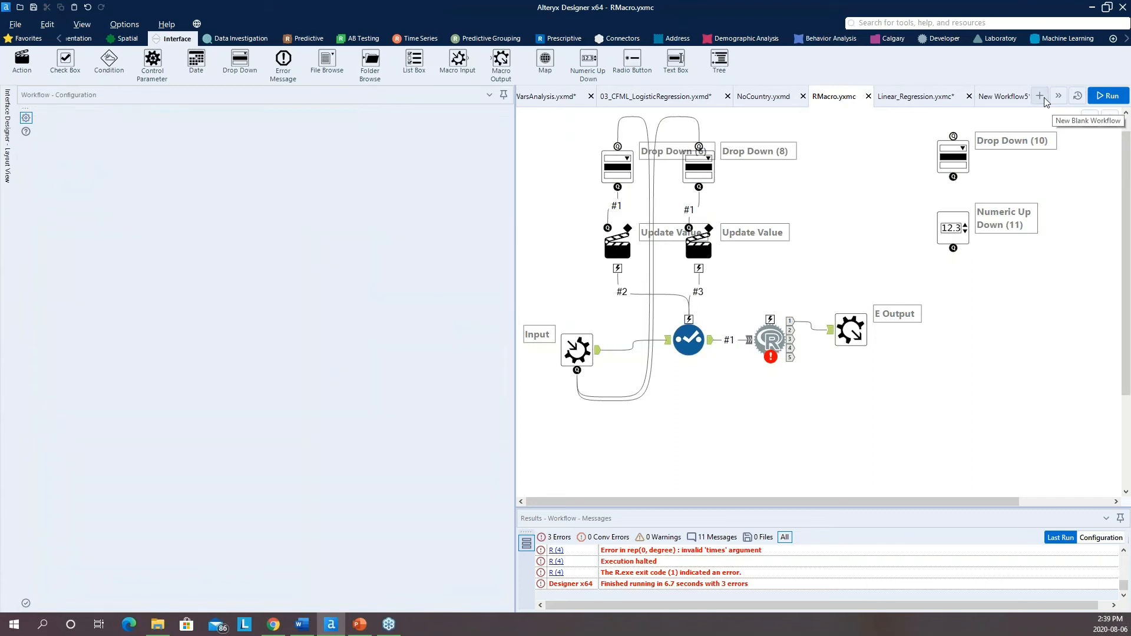
Step: Create a new blank workflow and place an Input Data tool on its canvas
click(1040, 96)
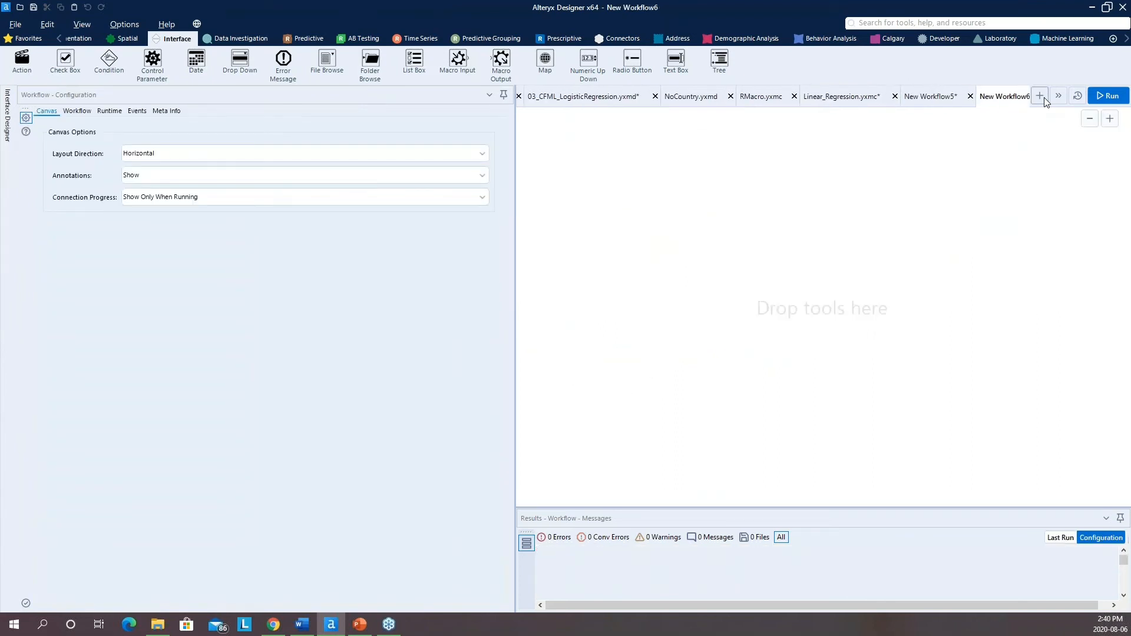
click(59, 38)
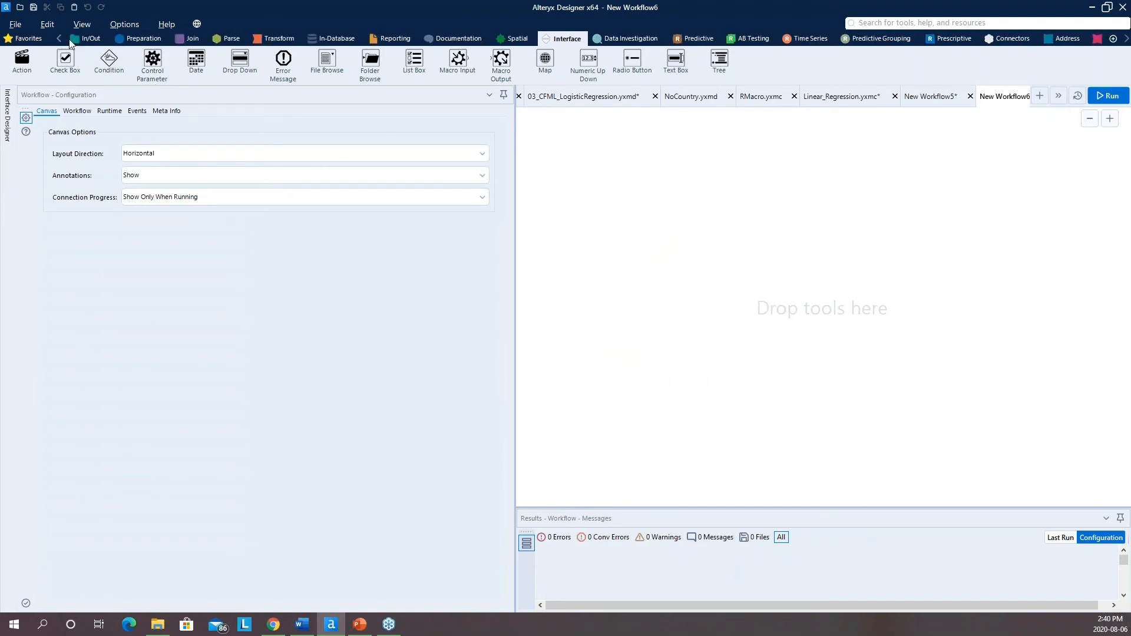
click(88, 39)
drag(152, 59, 594, 235)
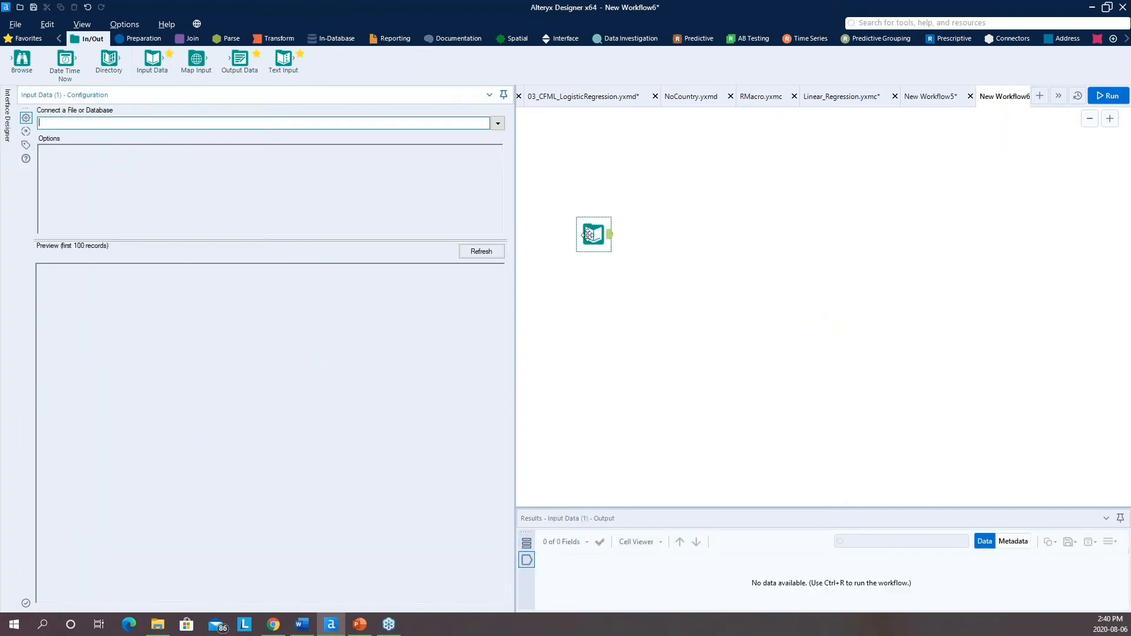
Step: Look through the Input Data tool's connection options for files, data sources and Gallery
click(496, 128)
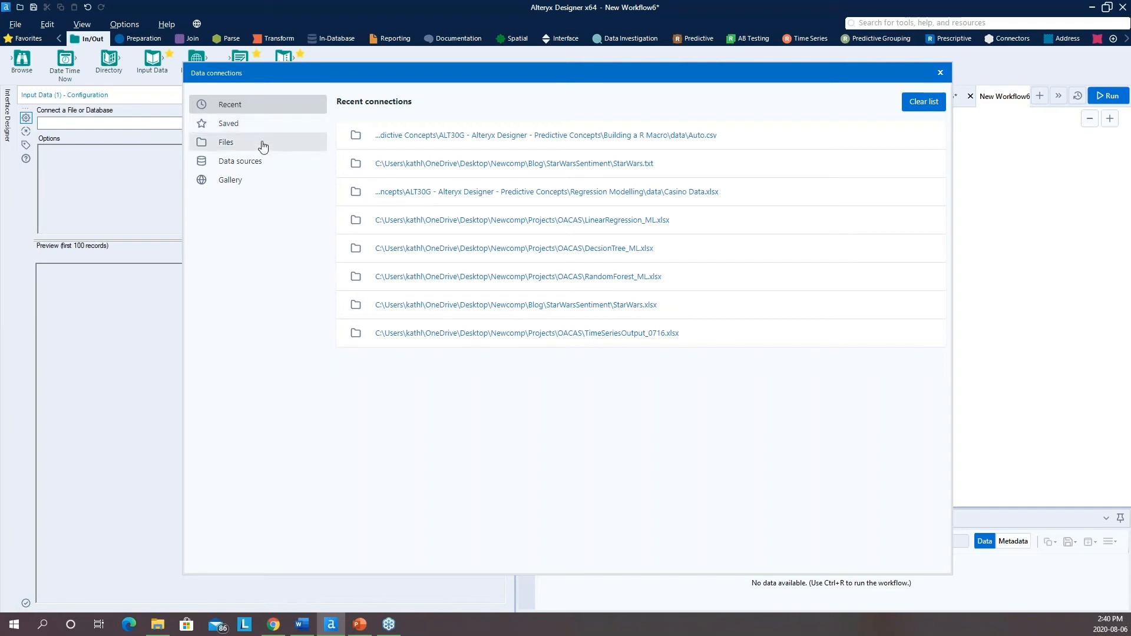
click(263, 146)
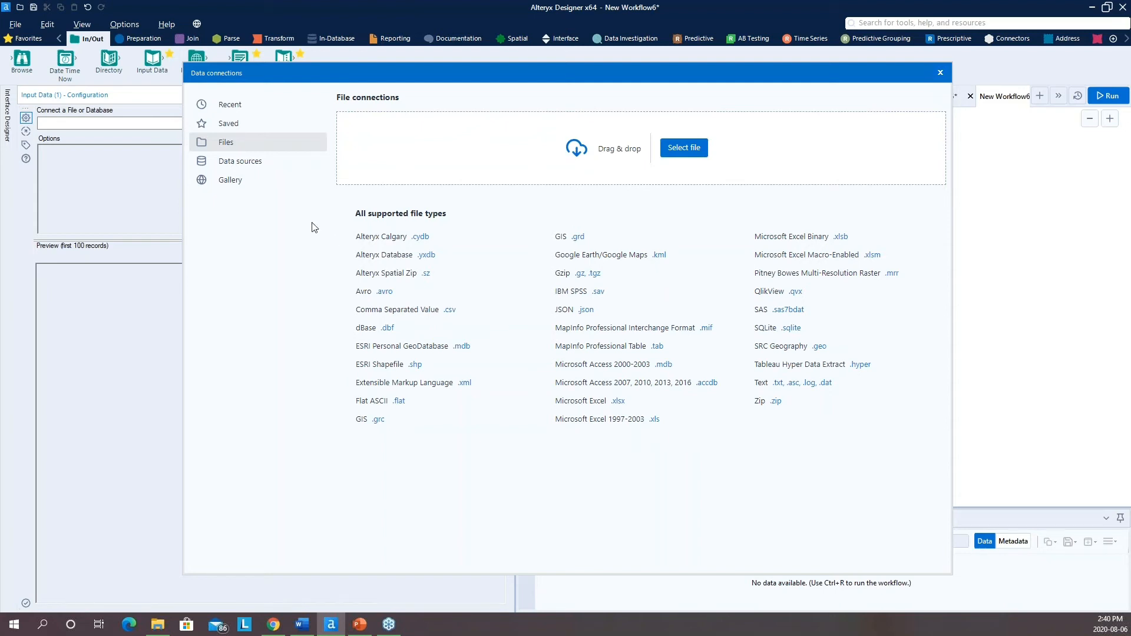
click(249, 168)
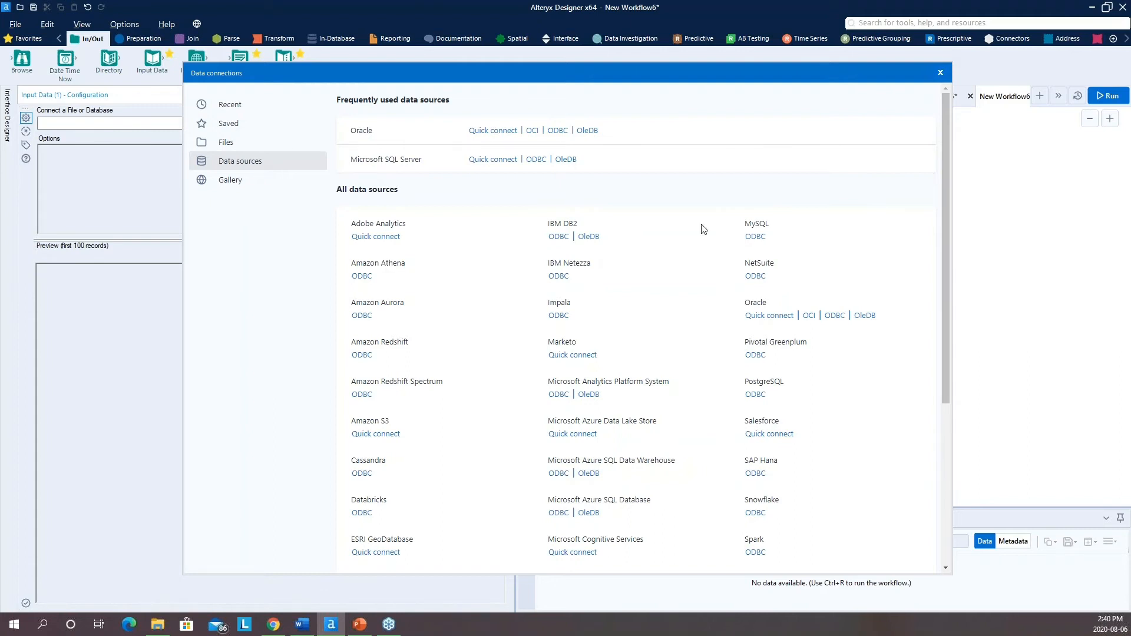
scroll(493, 345, down, 4)
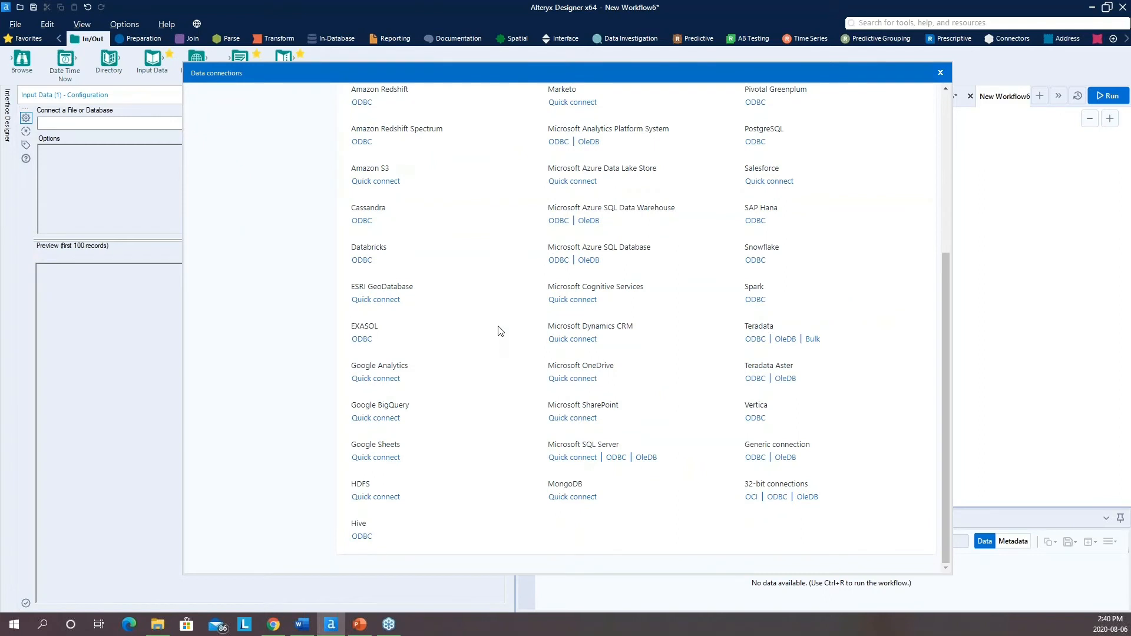
scroll(499, 329, up, 4)
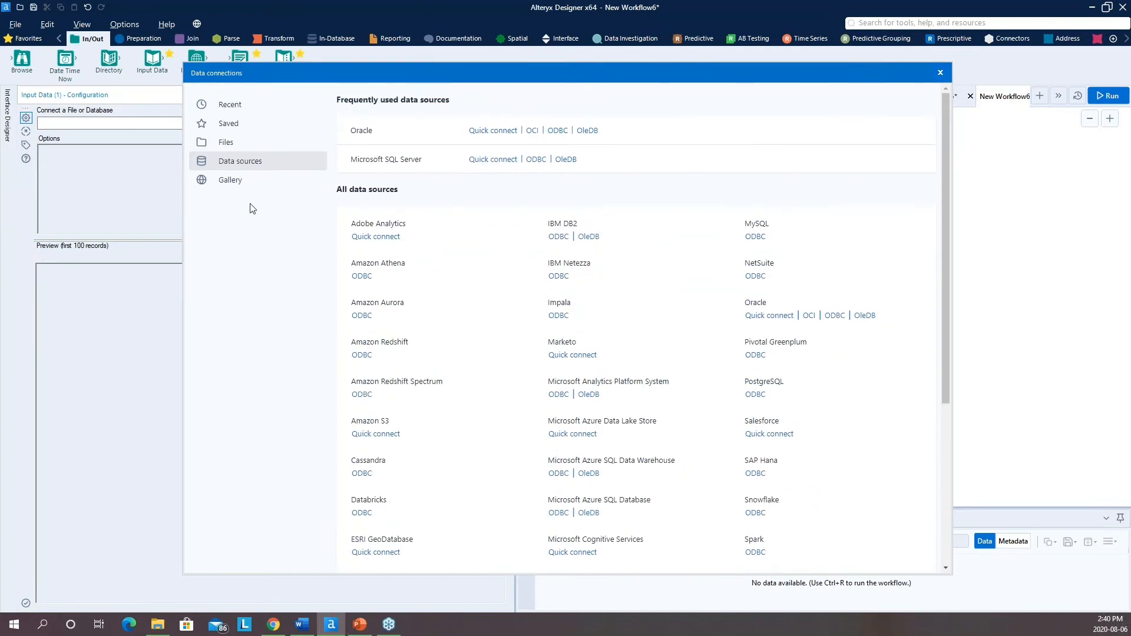
click(247, 188)
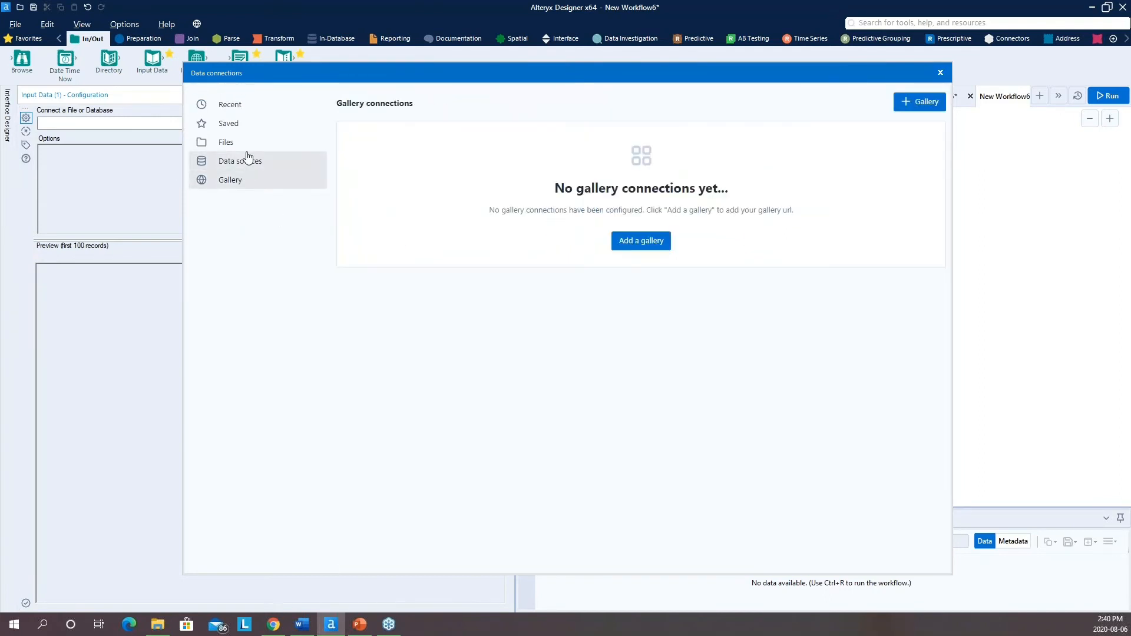
Step: Load the file Auto.csv from the data folder into the Input Data tool
click(247, 149)
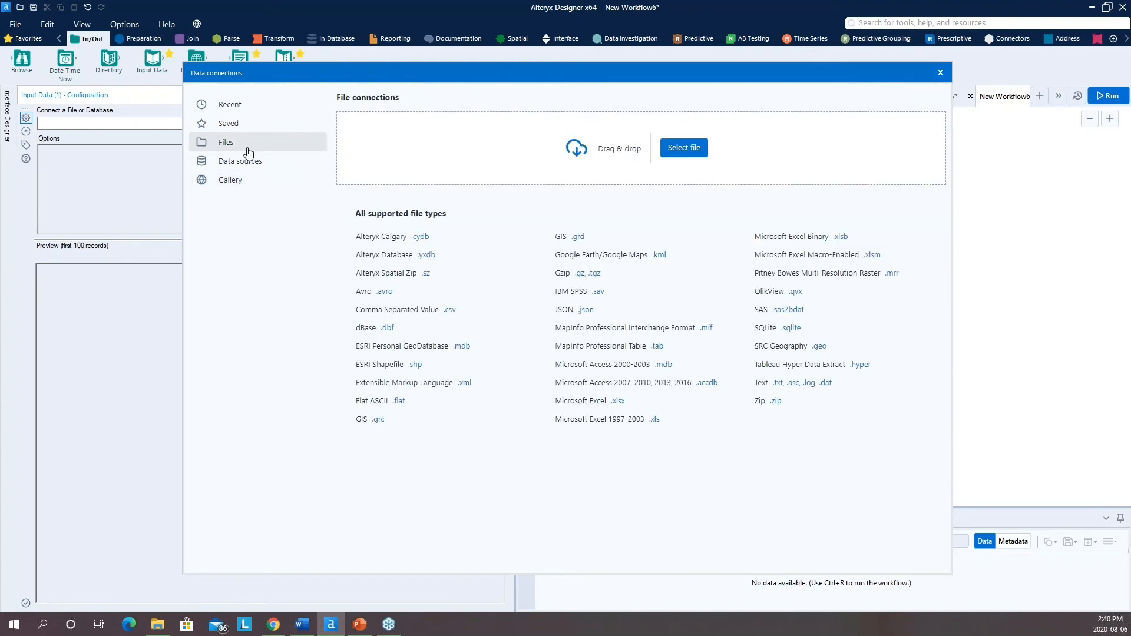
click(699, 150)
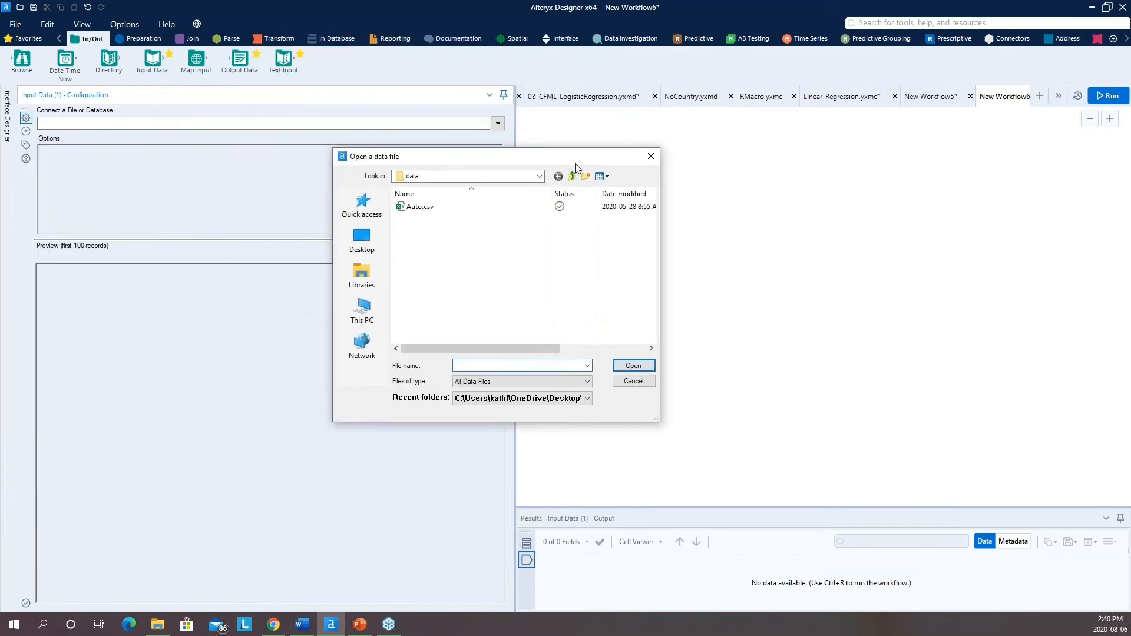
click(458, 222)
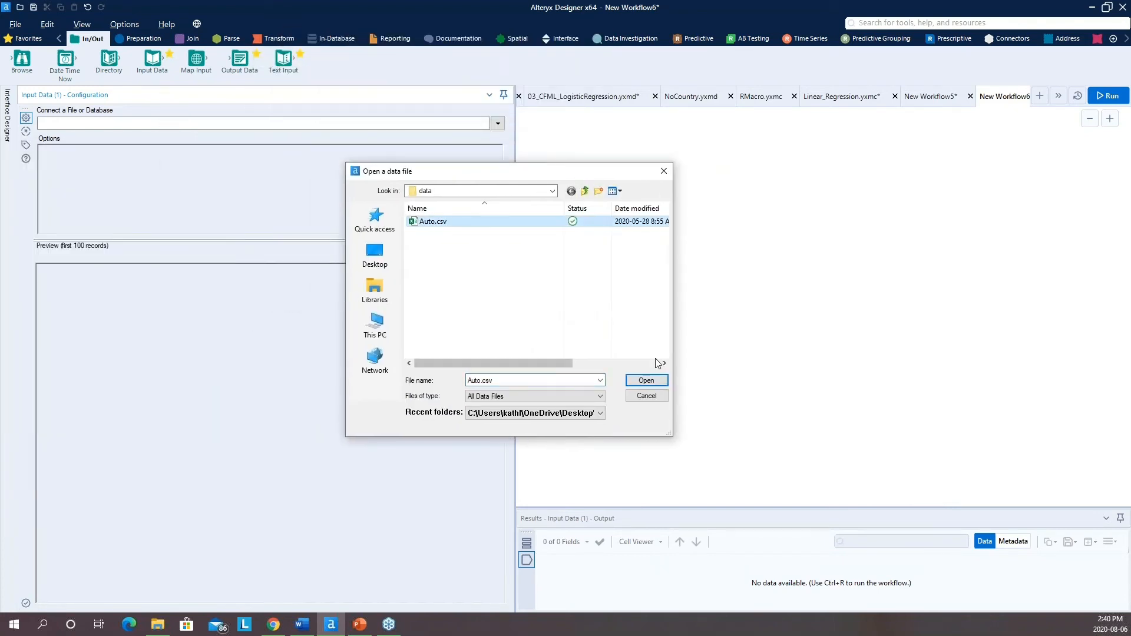
click(647, 382)
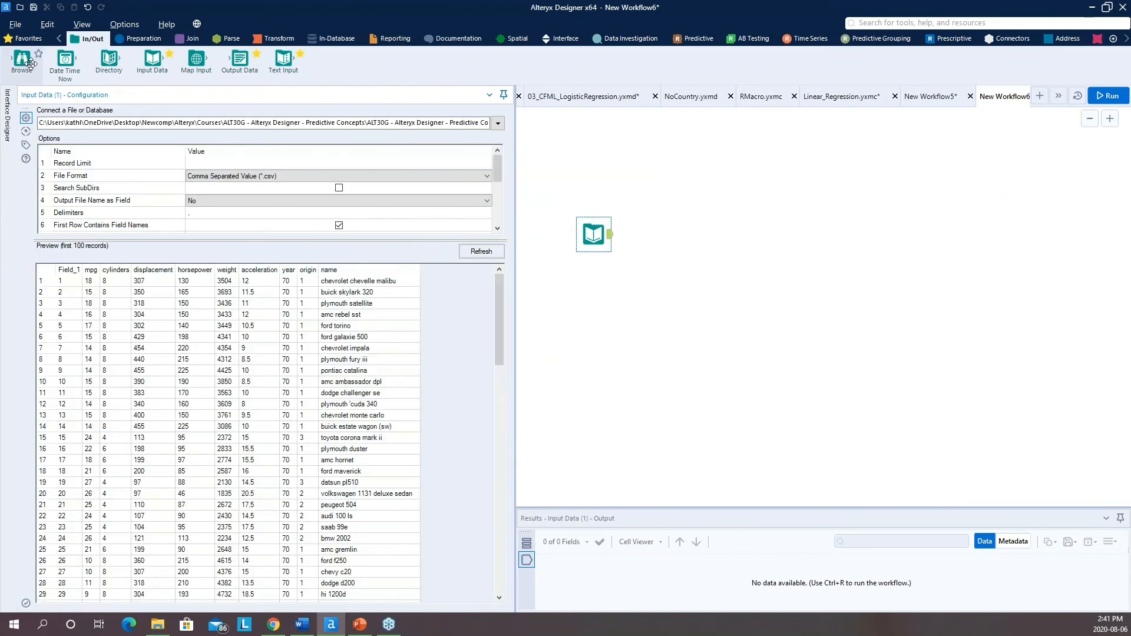
Step: Connect a Browse tool to the Auto.csv input and run the workflow
drag(30, 63, 663, 203)
key(ctrl+r)
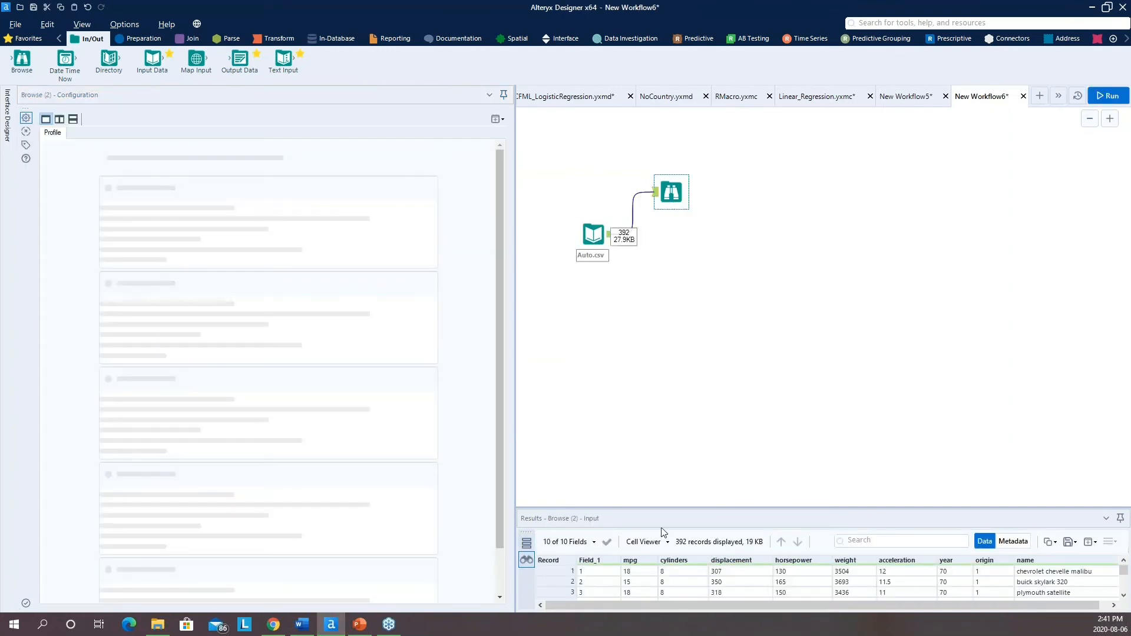
Step: Examine the Auto.csv records in an enlarged results area and check the field types in the metadata
drag(663, 513, 671, 341)
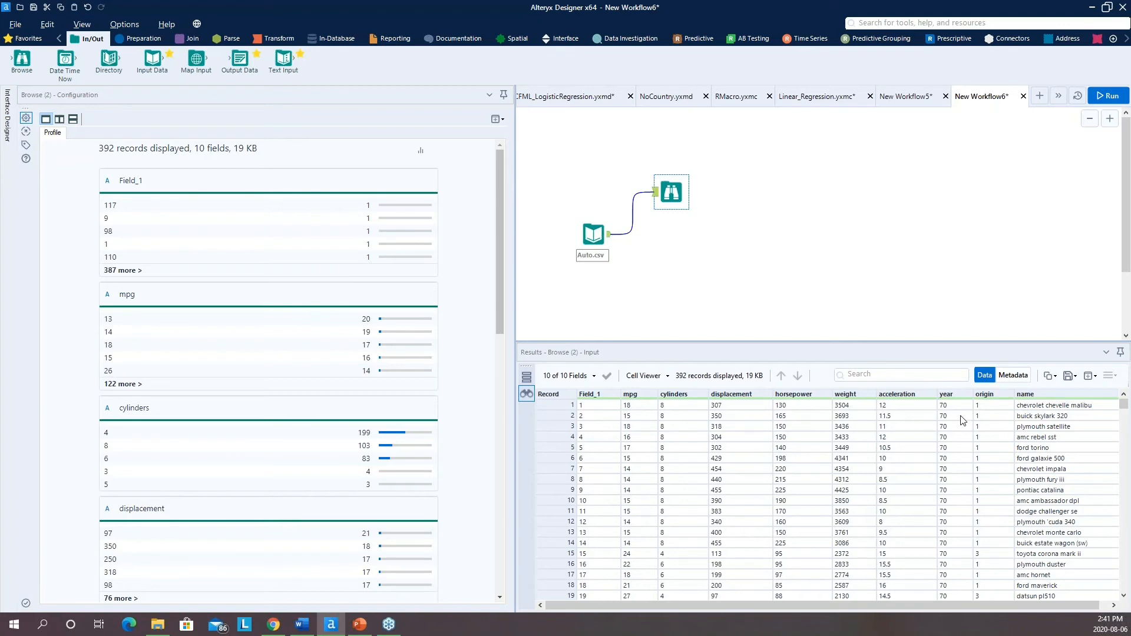
scroll(1025, 419, down, 4)
scroll(1025, 420, up, 4)
click(1016, 376)
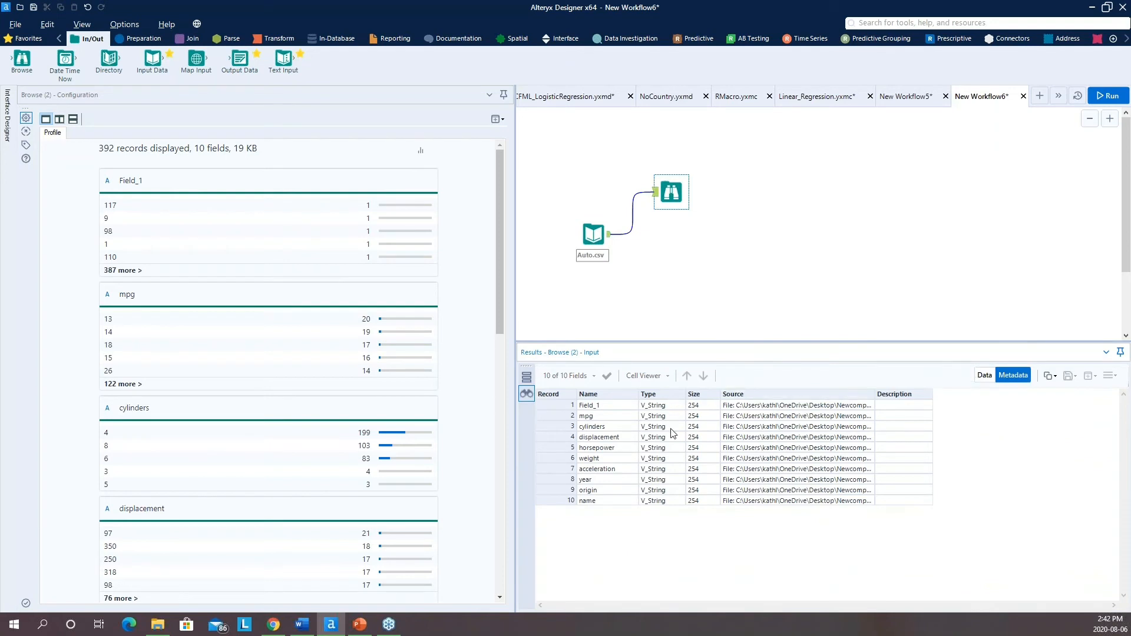
click(995, 375)
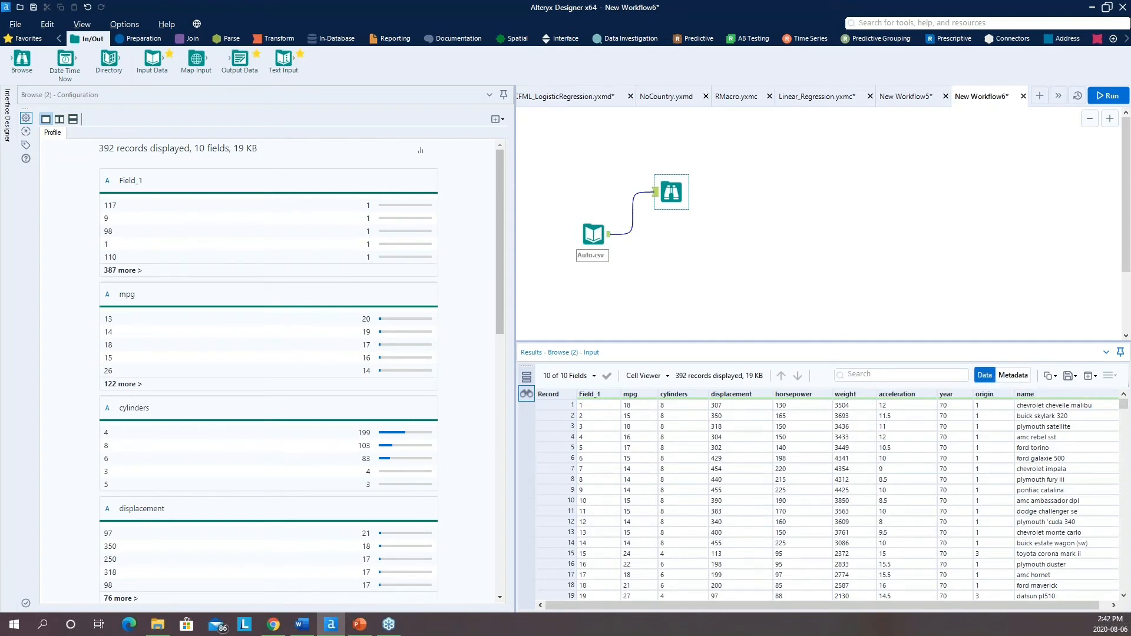
Step: Connect an Auto Field tool to the Auto.csv input, exclude Field_1 from the type conversion, and run the workflow
click(139, 38)
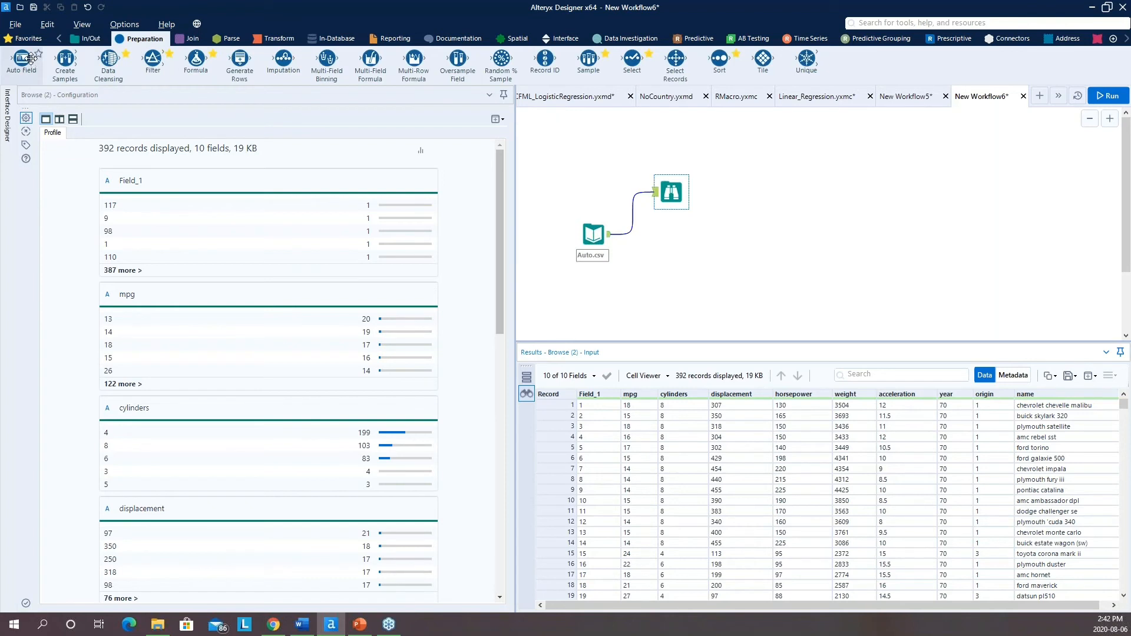
drag(30, 59, 677, 241)
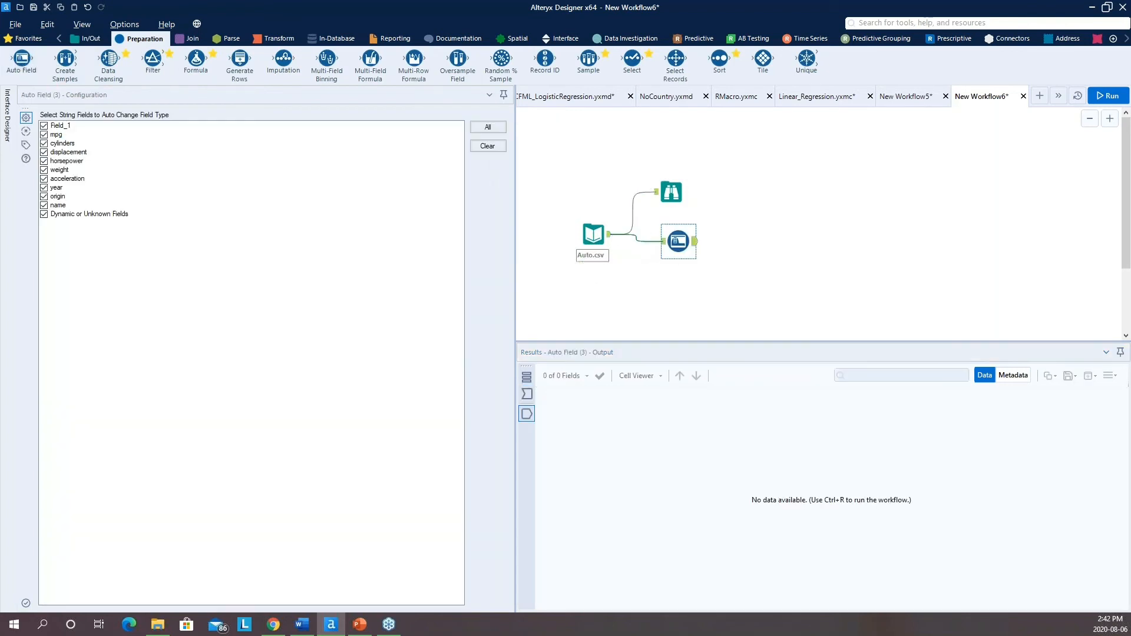
click(44, 126)
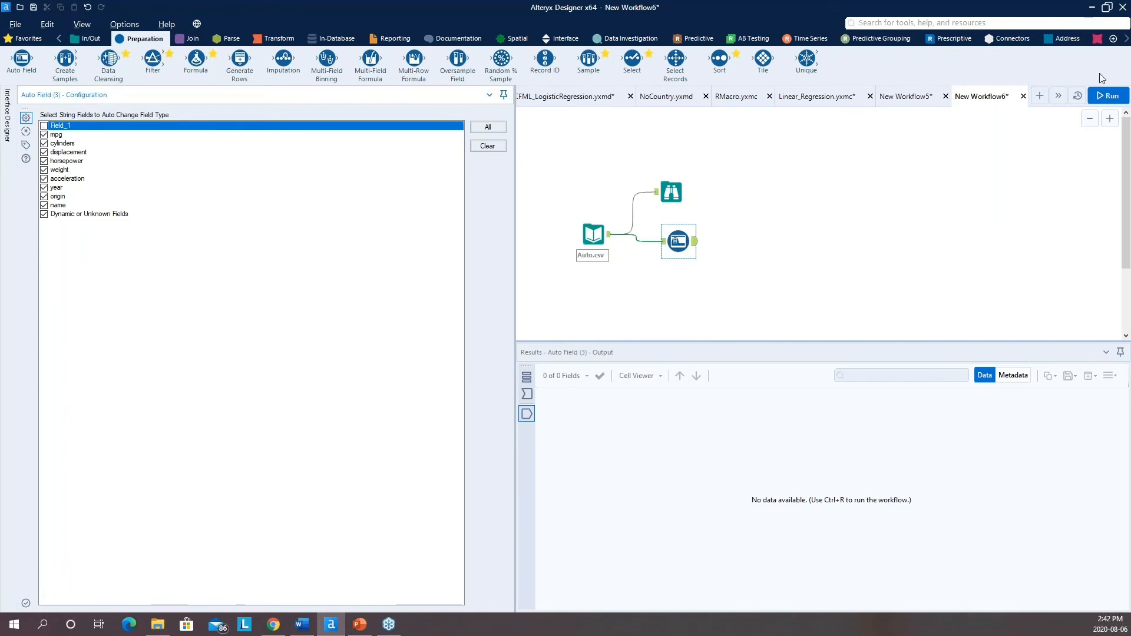
click(1107, 95)
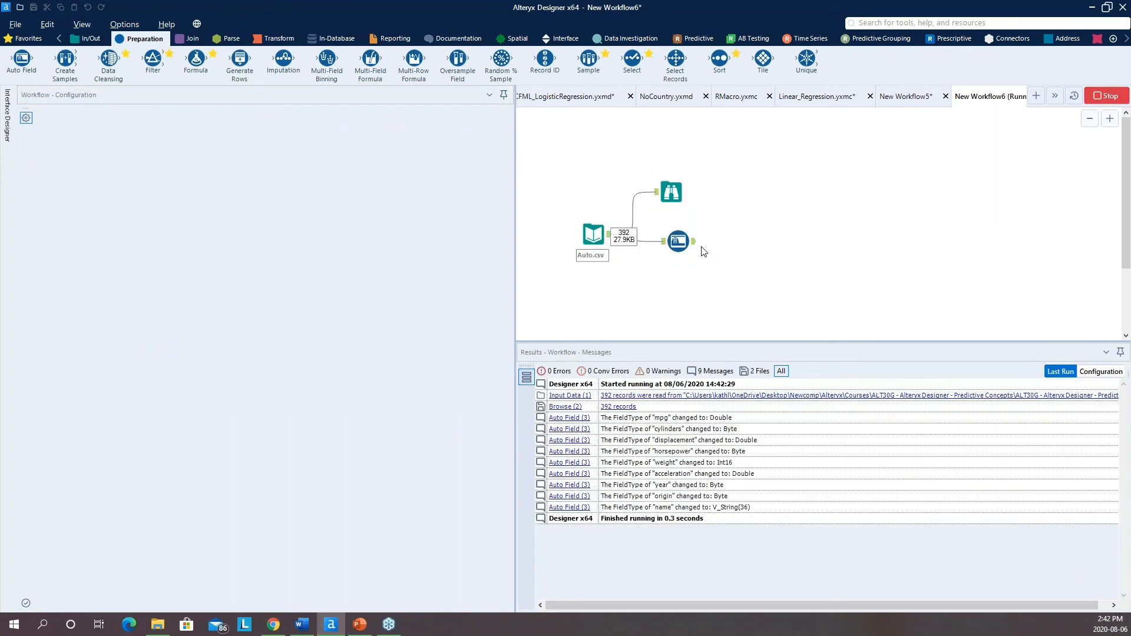
Step: Check the field types in the Auto Field output's metadata and return to its data view
click(694, 246)
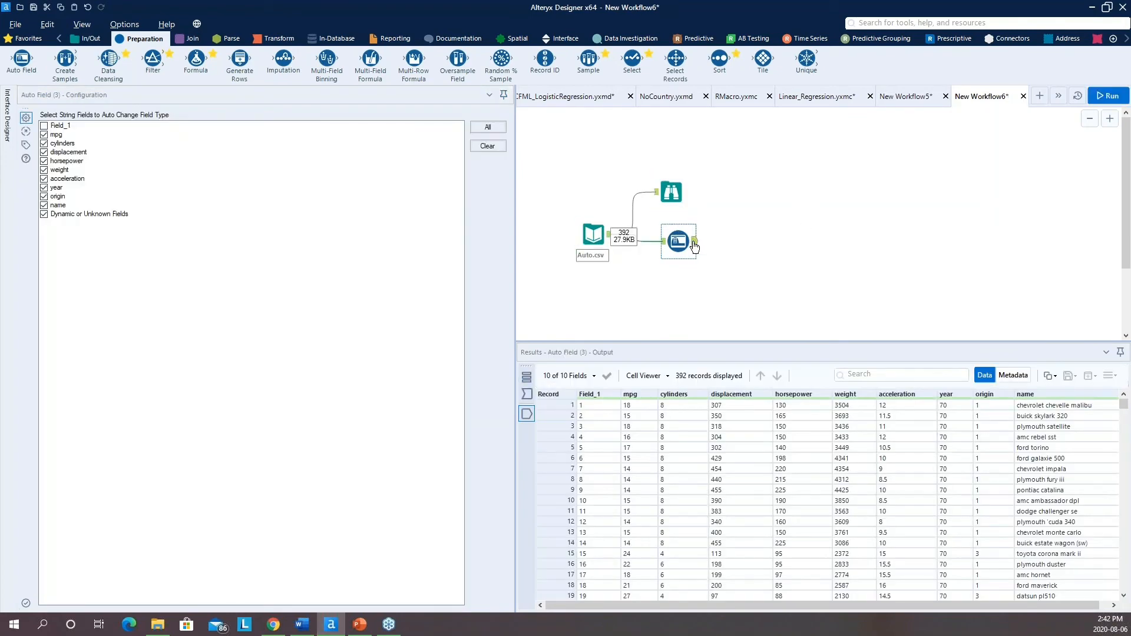
click(1020, 377)
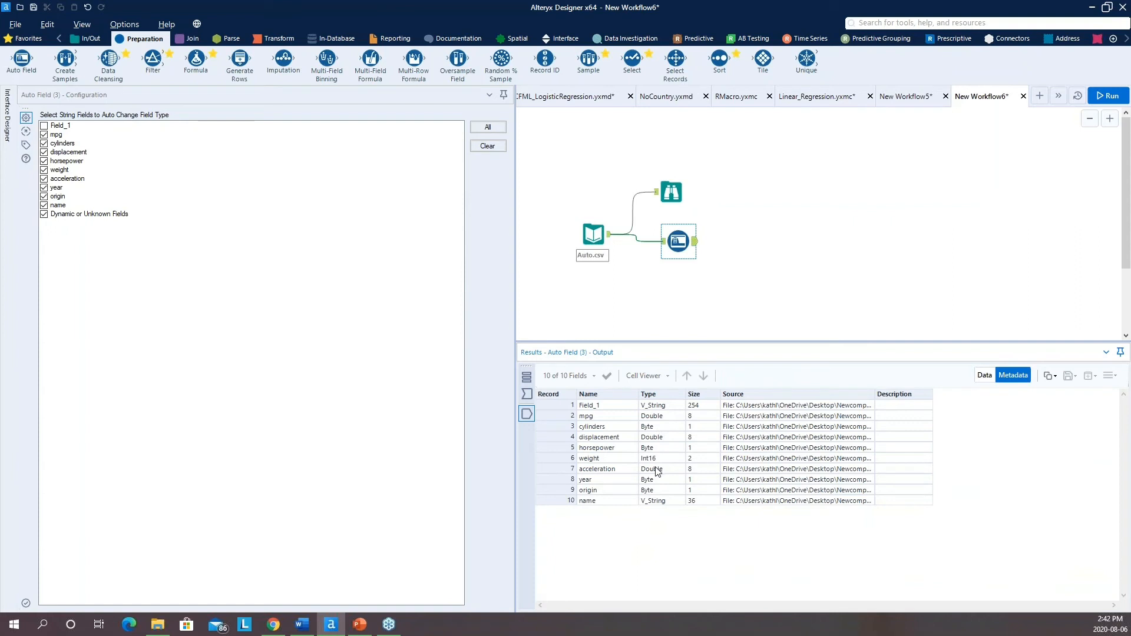
click(984, 376)
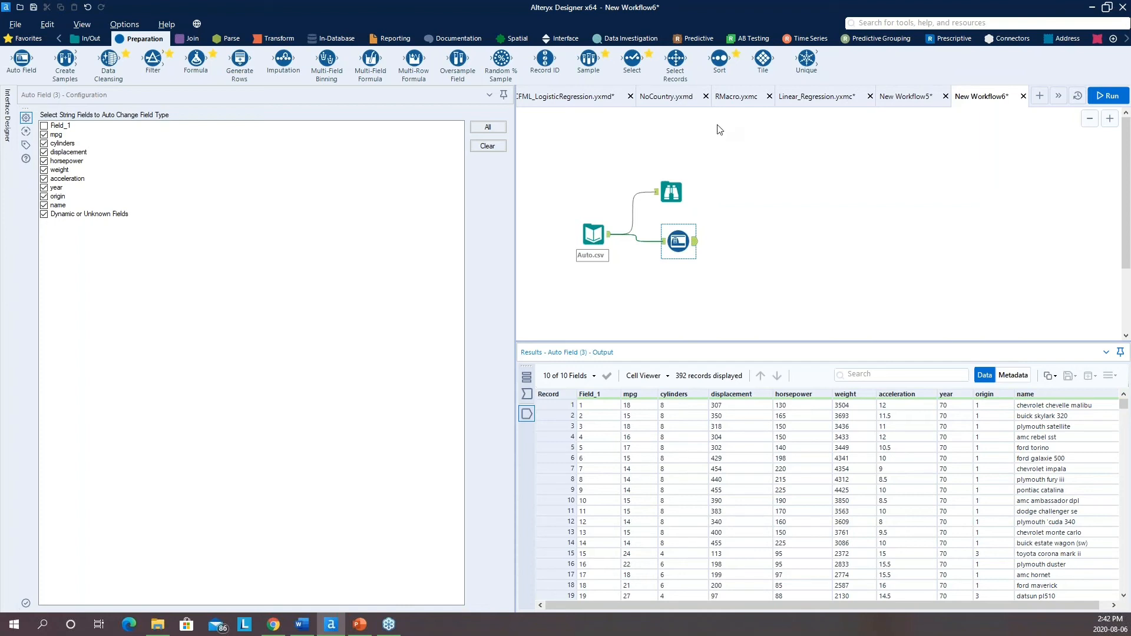
Step: Insert the RMacro macro into the workflow and connect it to the Auto Field tool's output
right_click(672, 128)
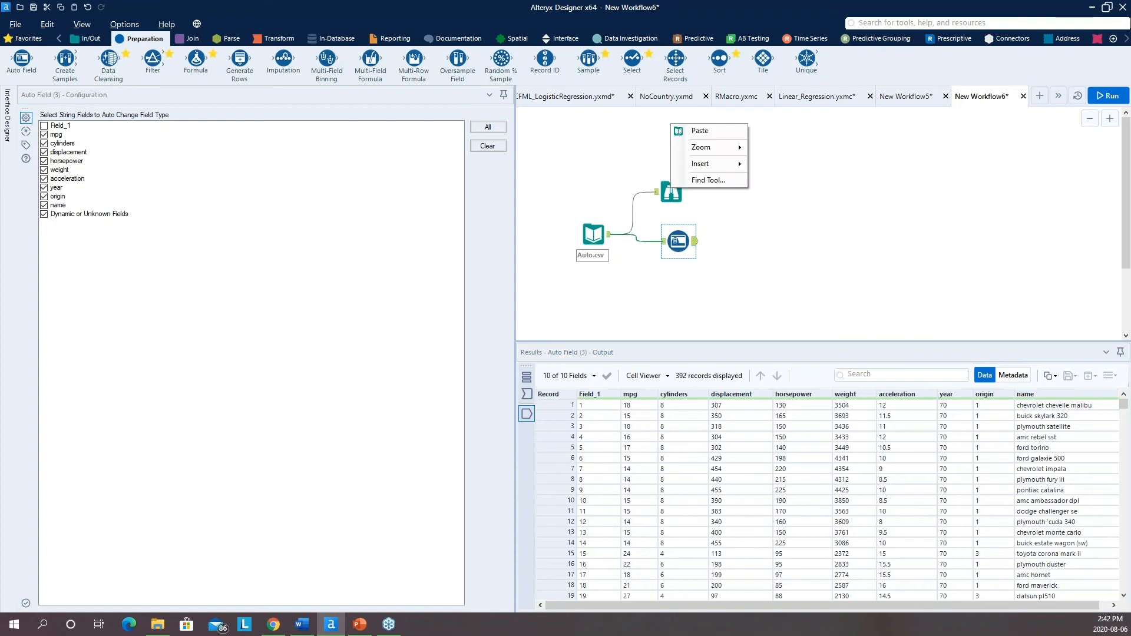
click(843, 147)
right_click(844, 148)
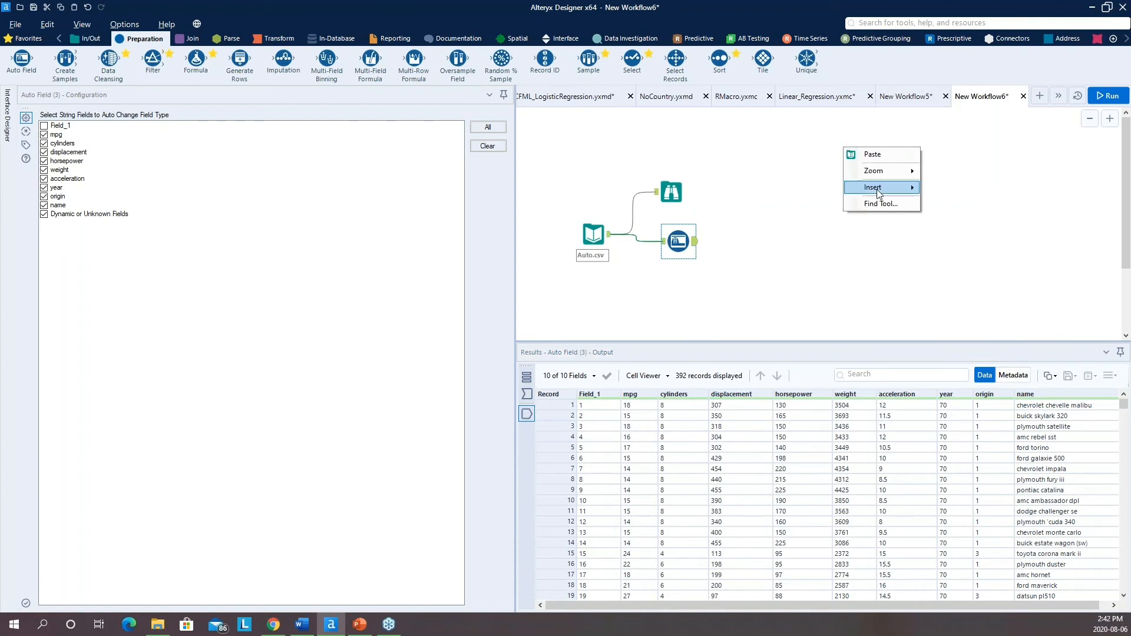
mouse_move(877, 194)
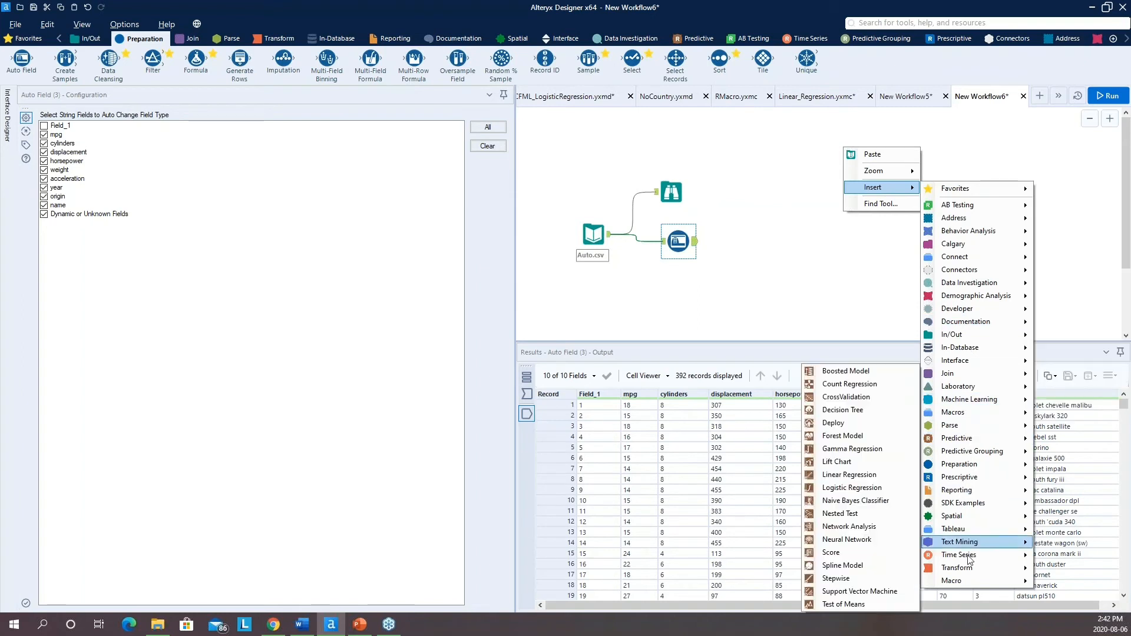
mouse_move(969, 581)
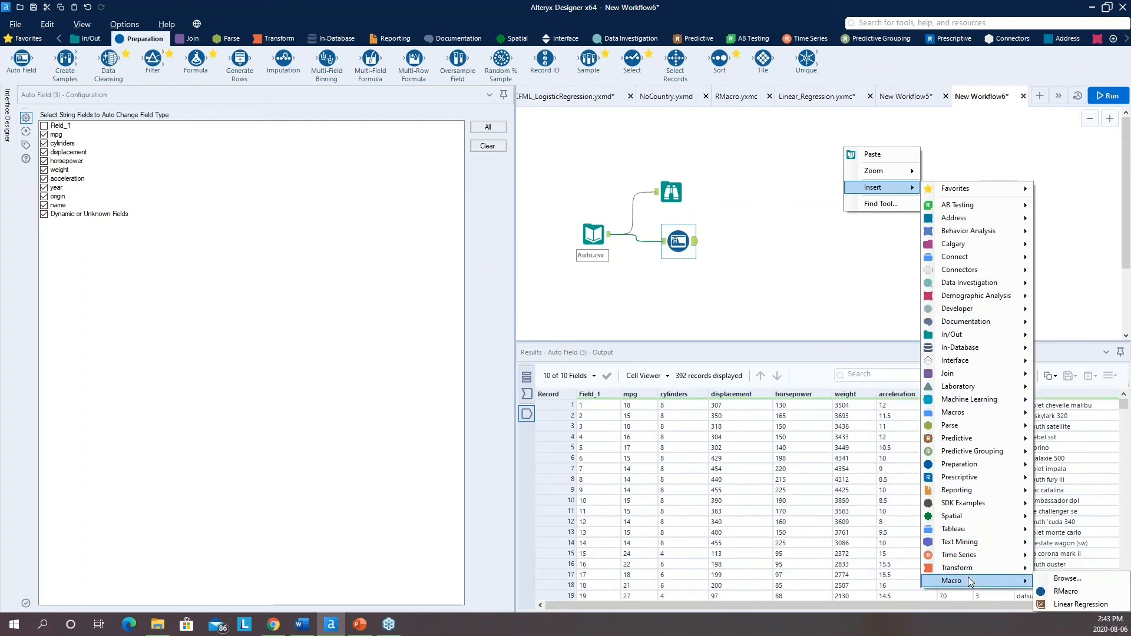
click(1085, 592)
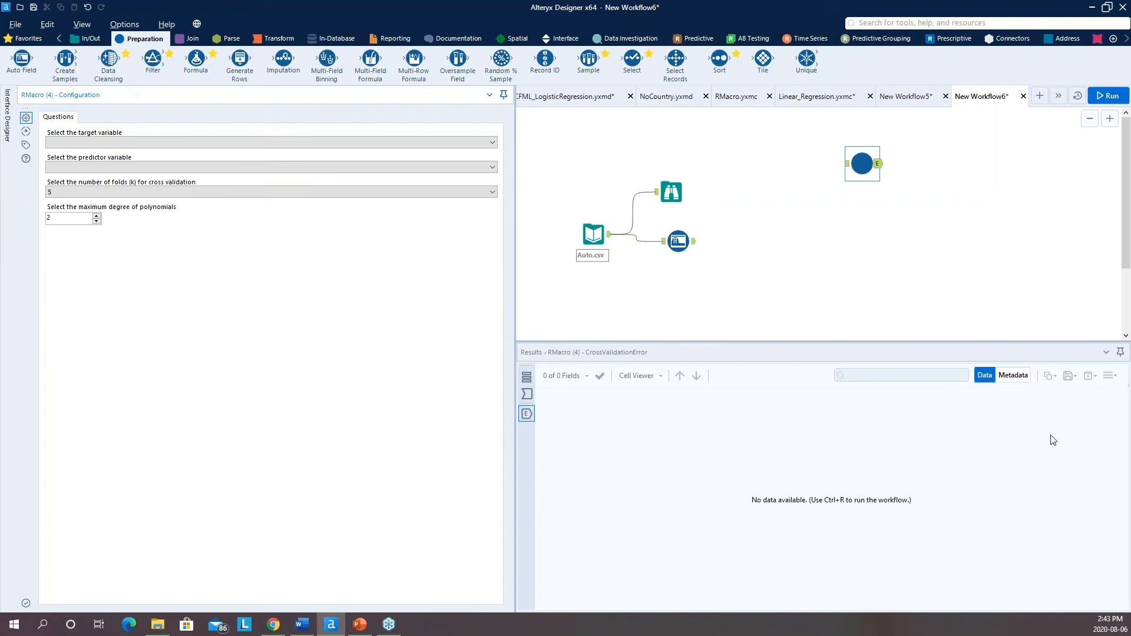
drag(852, 170, 809, 240)
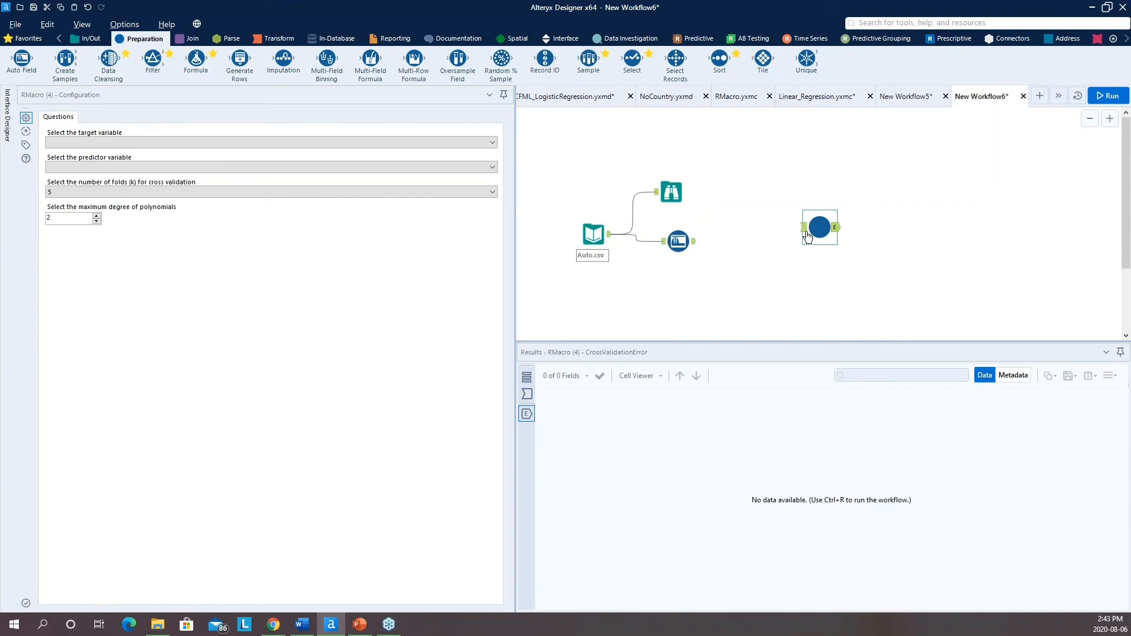
drag(808, 236, 750, 239)
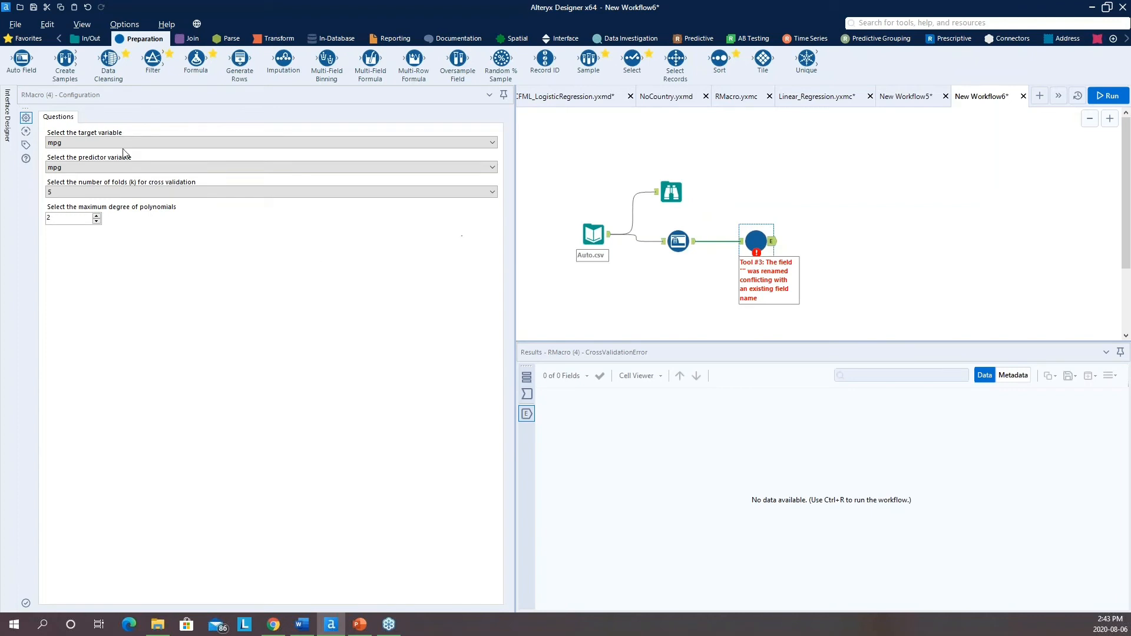
Step: Configure RMacro with predictor weight, 5 folds and maximum polynomial degree 2, then run the workflow and select the macro's results
click(101, 166)
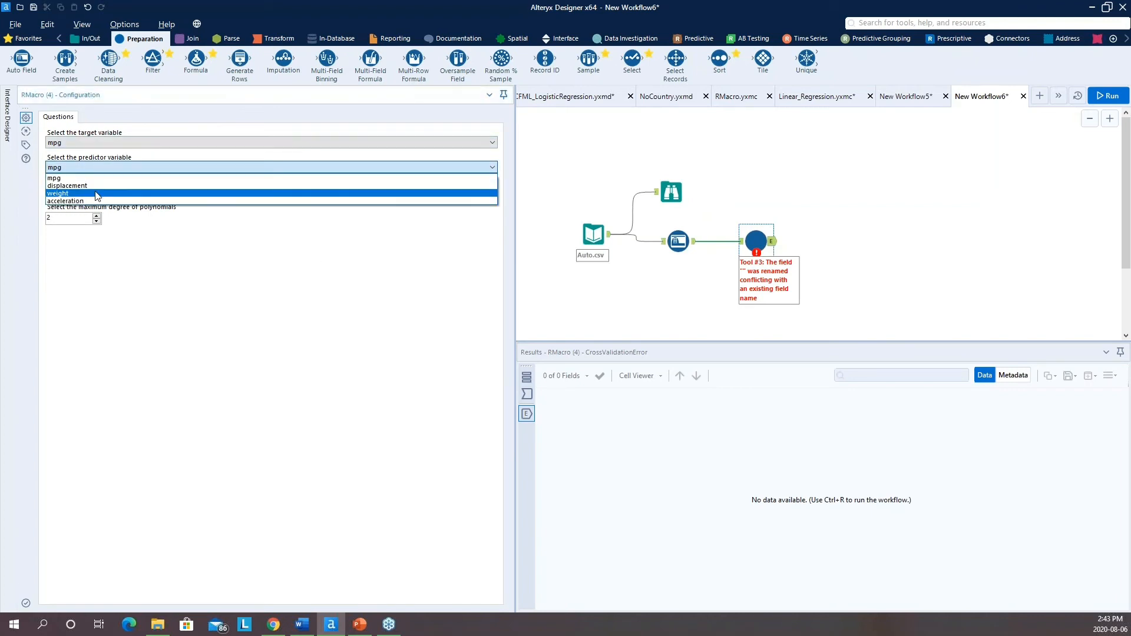
click(98, 193)
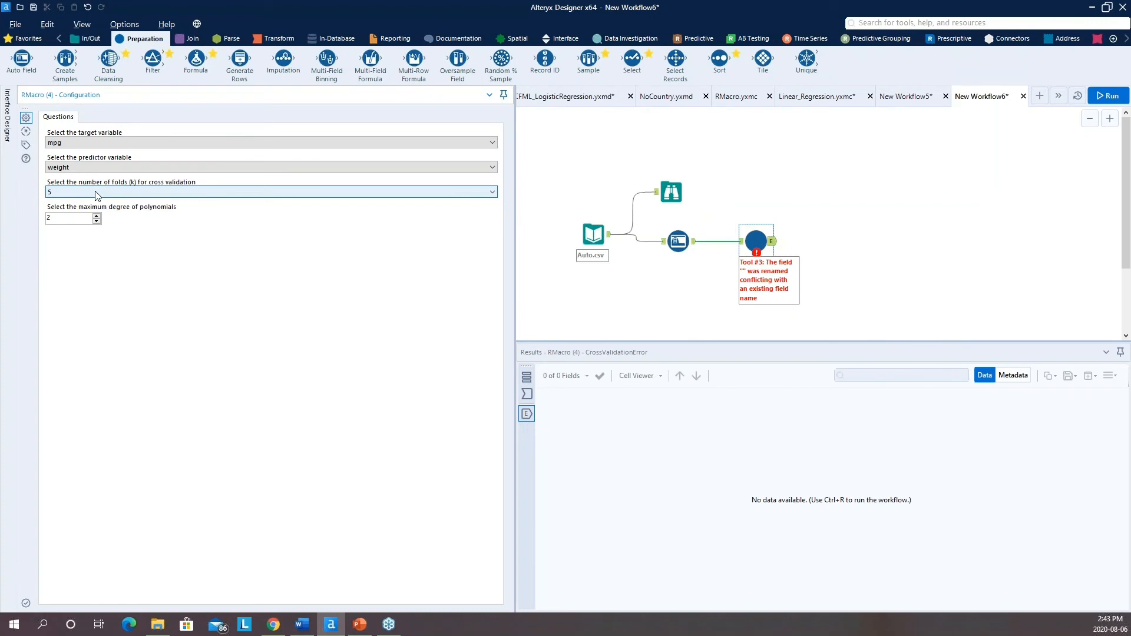
click(97, 193)
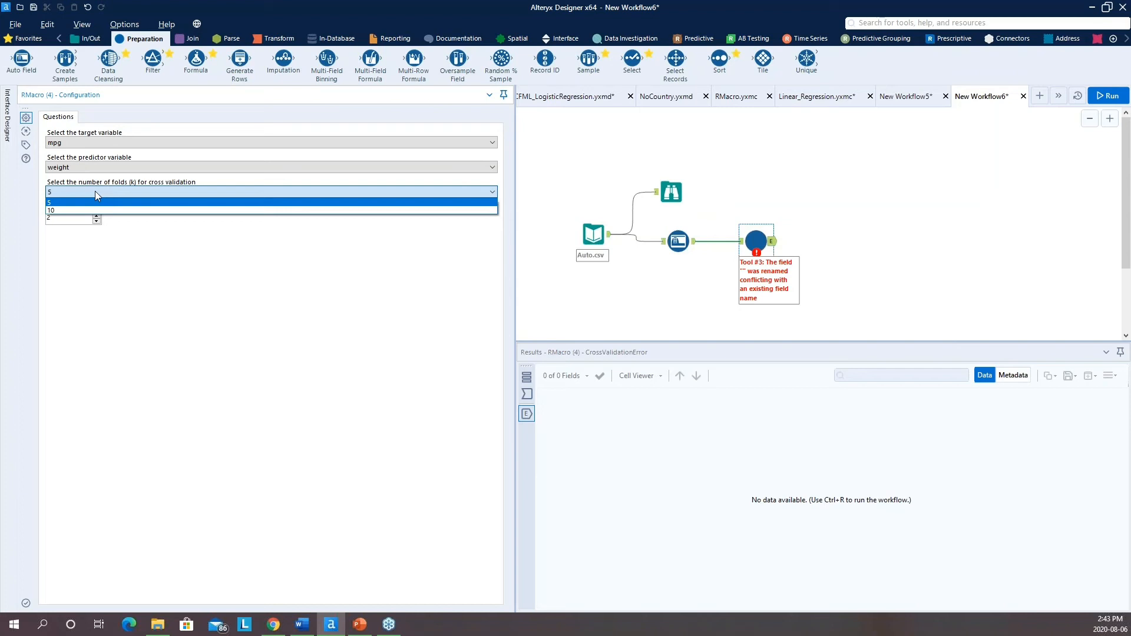
click(95, 193)
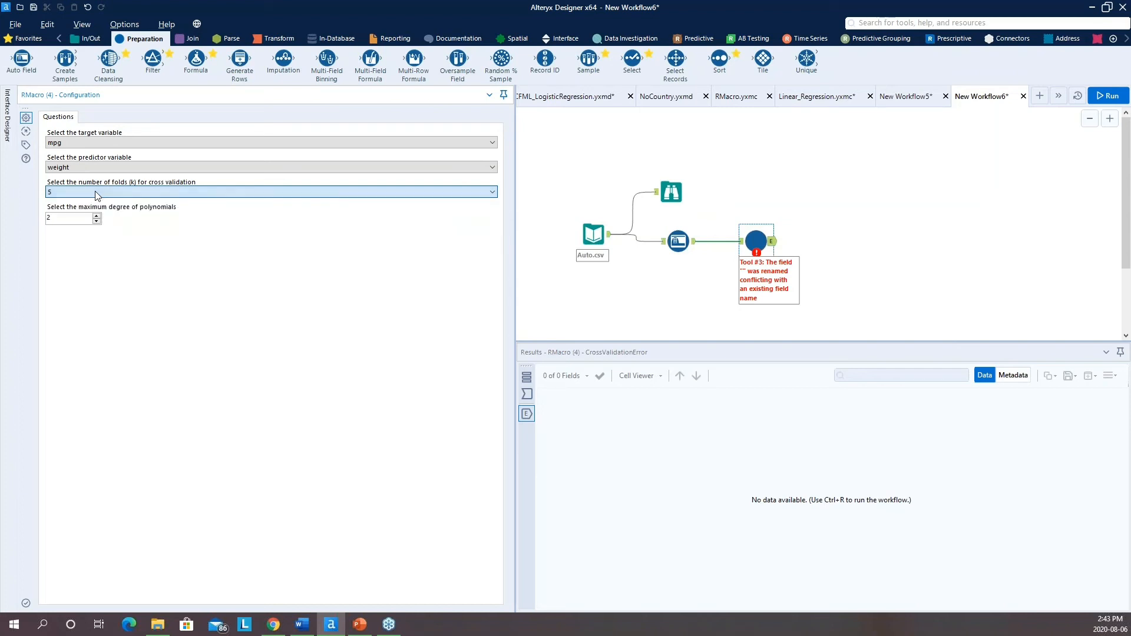
click(97, 222)
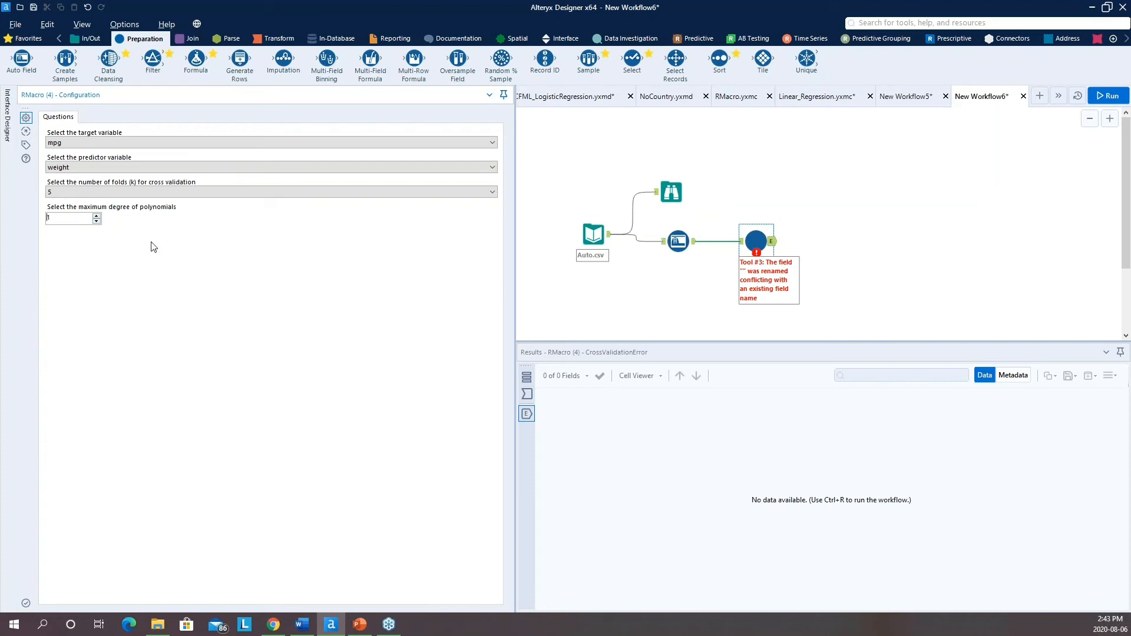
click(96, 216)
click(1107, 96)
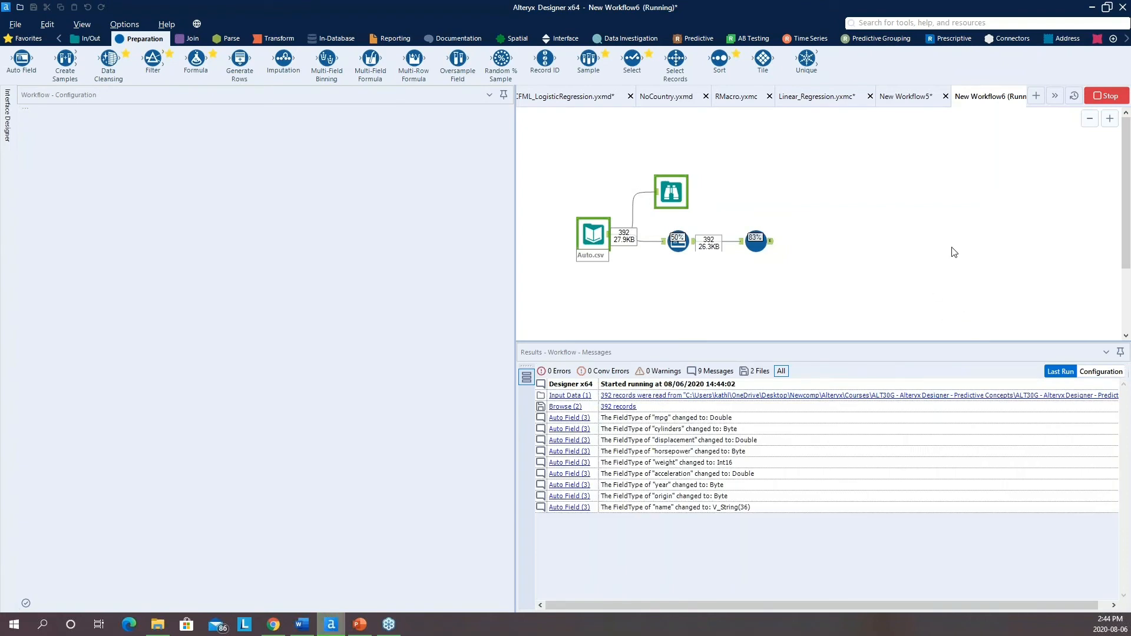
click(756, 241)
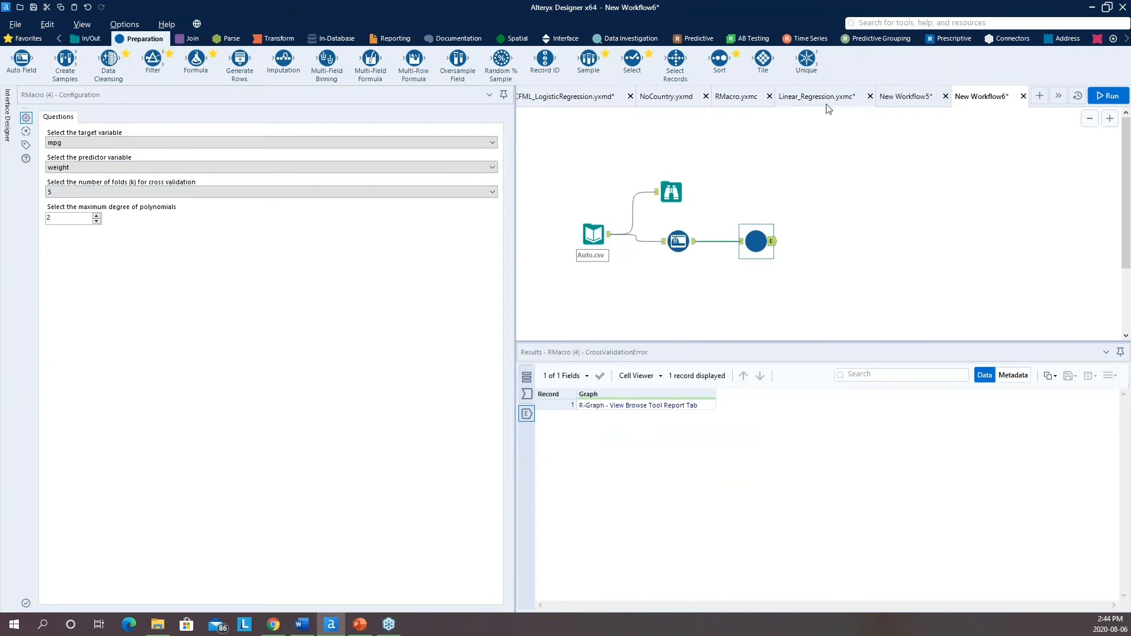
Step: Check the R tool's plotting script in RMacro.yxmc and return to the test workflow
click(736, 96)
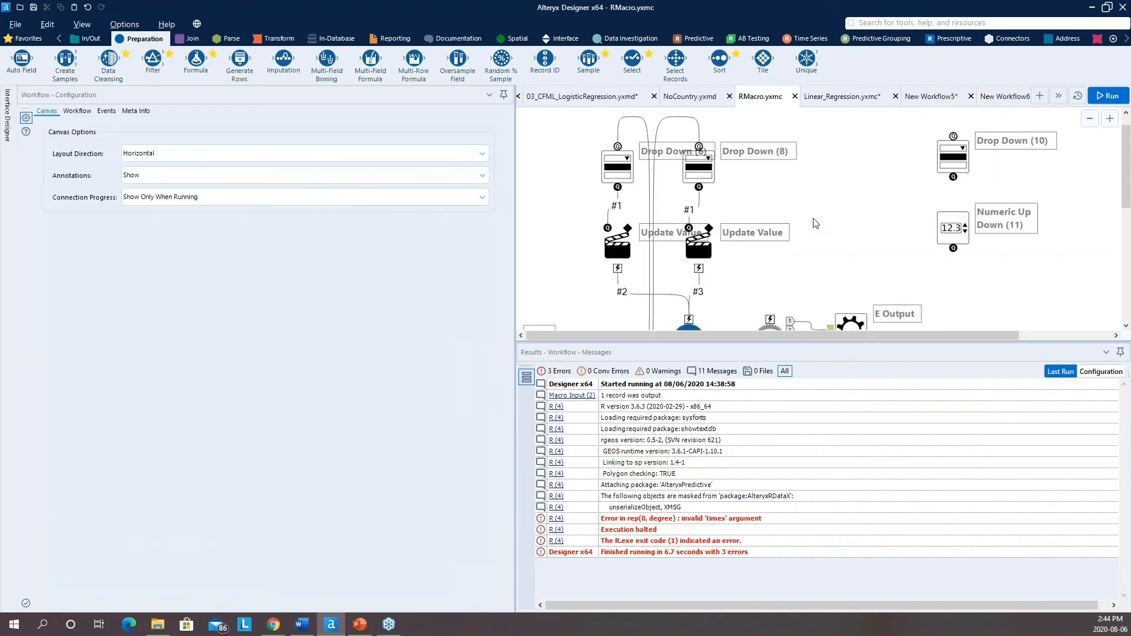
scroll(757, 227, down, 2)
click(769, 239)
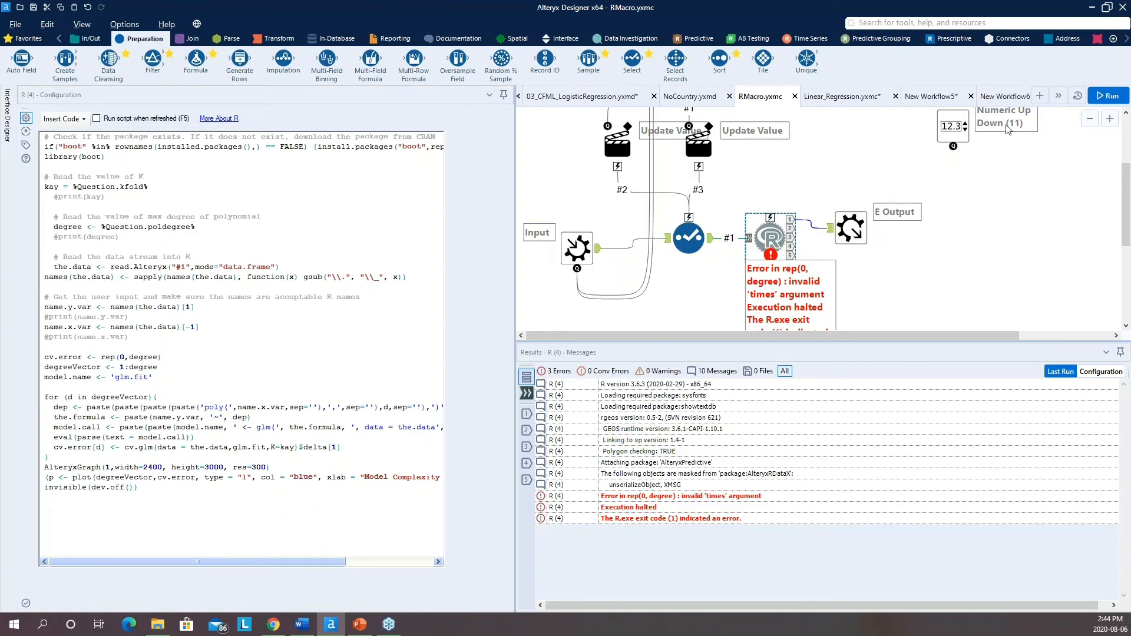
click(1001, 96)
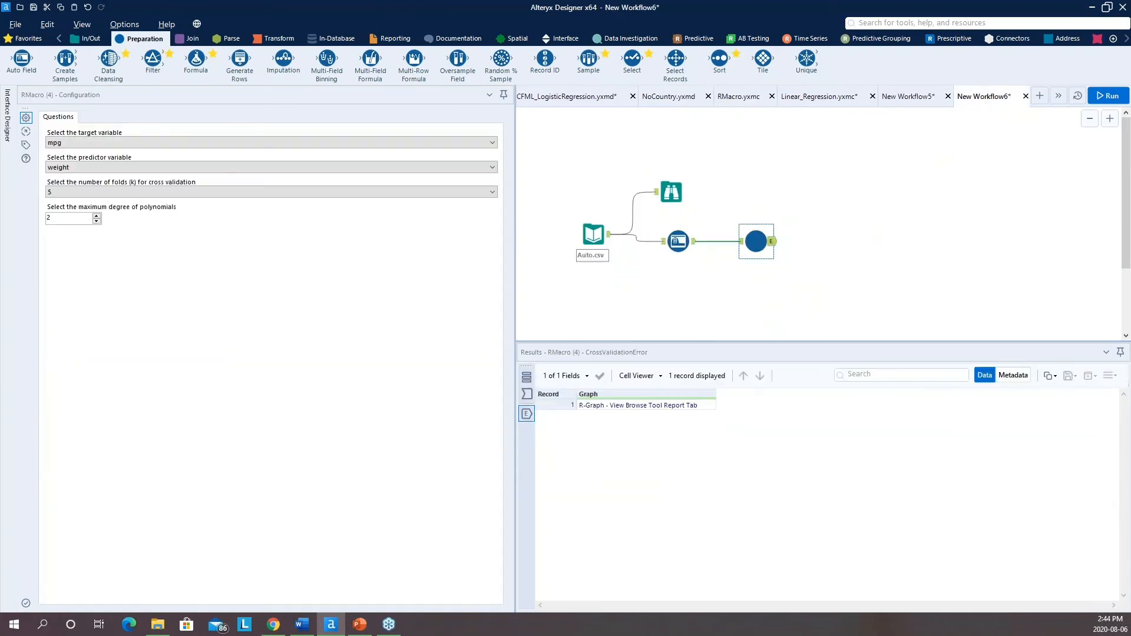
Step: Connect a Browse tool to RMacro's output, run the workflow, and open the Browse report
click(88, 38)
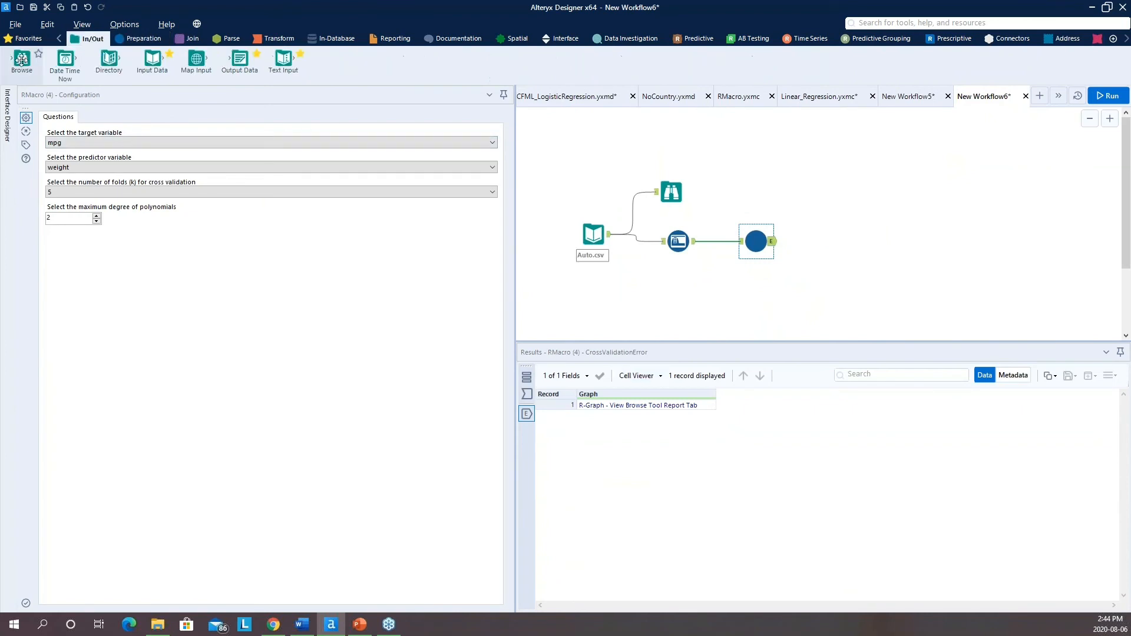
drag(22, 59, 834, 242)
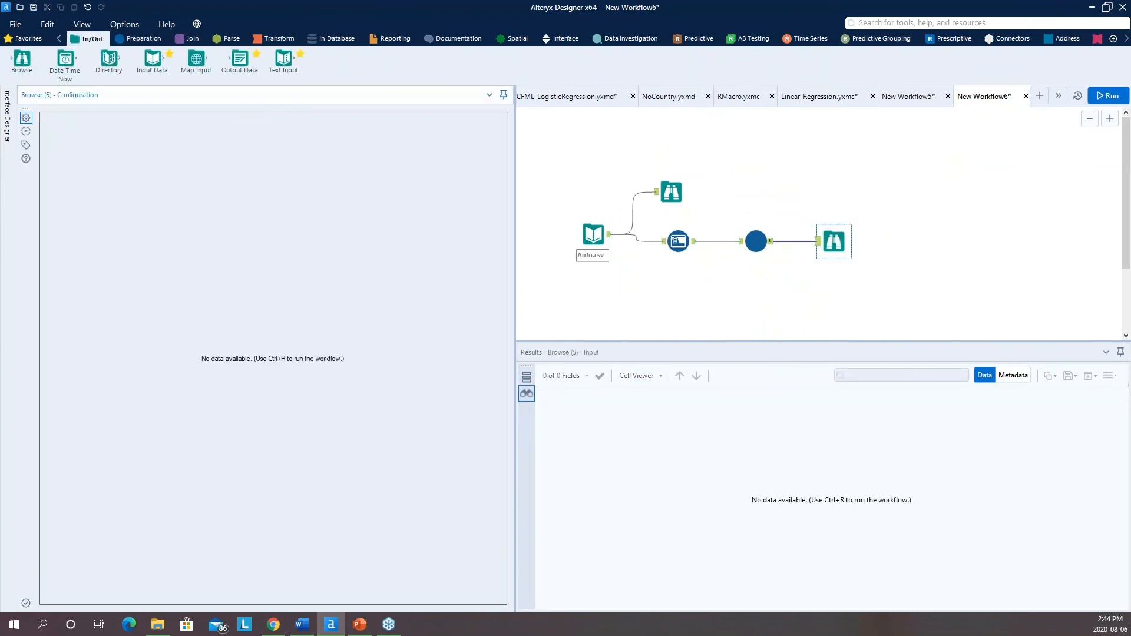
click(1110, 96)
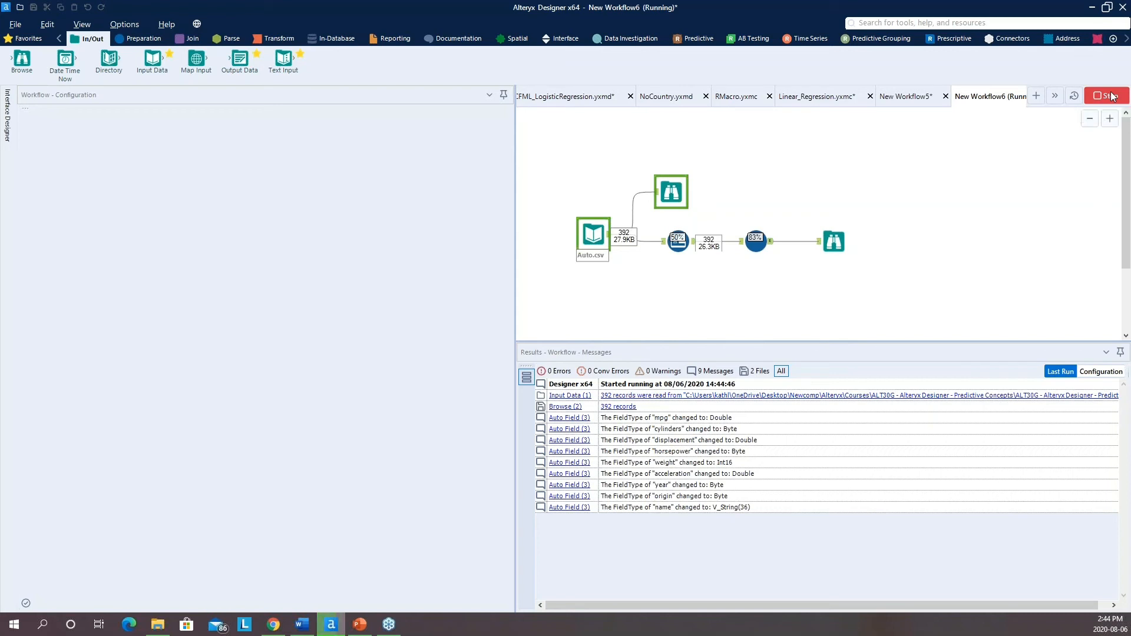
click(833, 243)
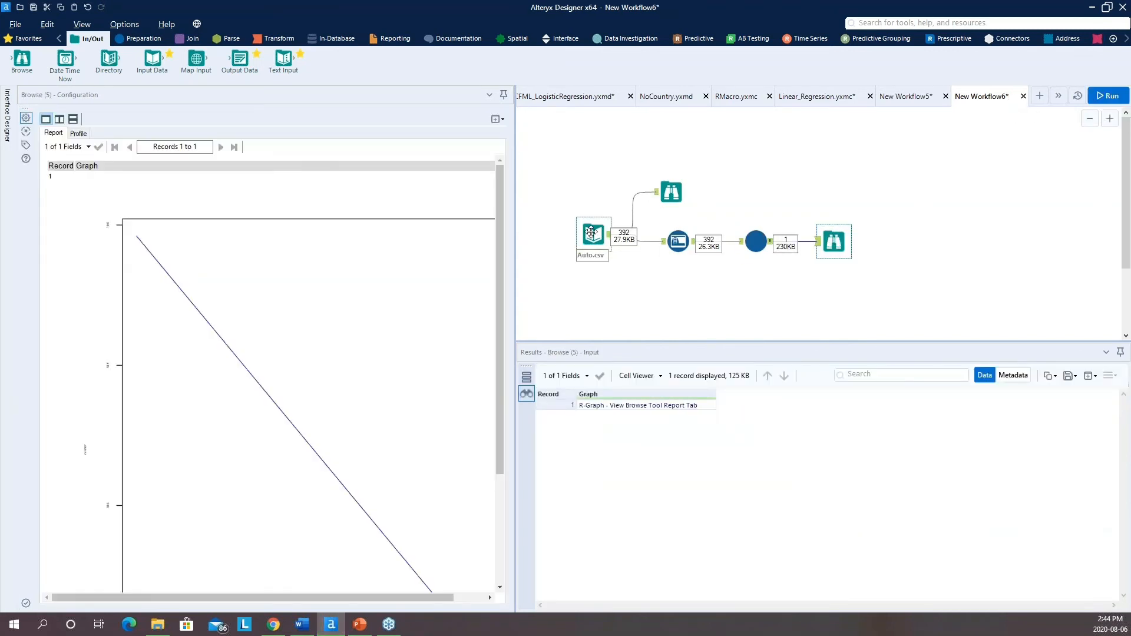
Step: Examine the cross-validation error graph and its axes in a widened report area, then narrow the area again
drag(515, 186, 868, 188)
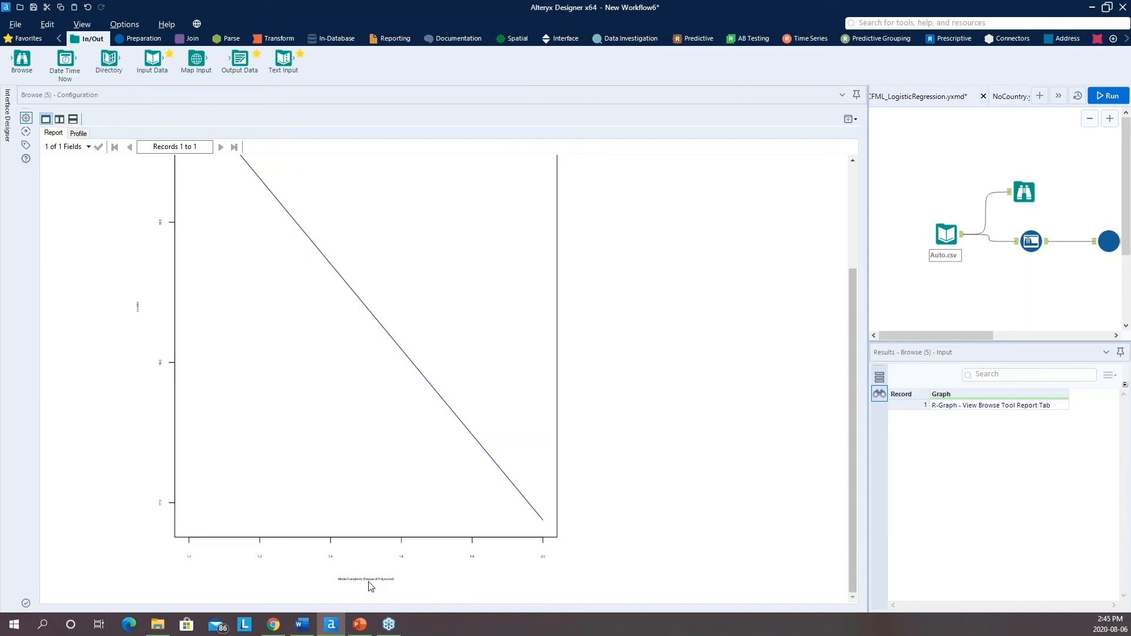
scroll(369, 583, up, 3)
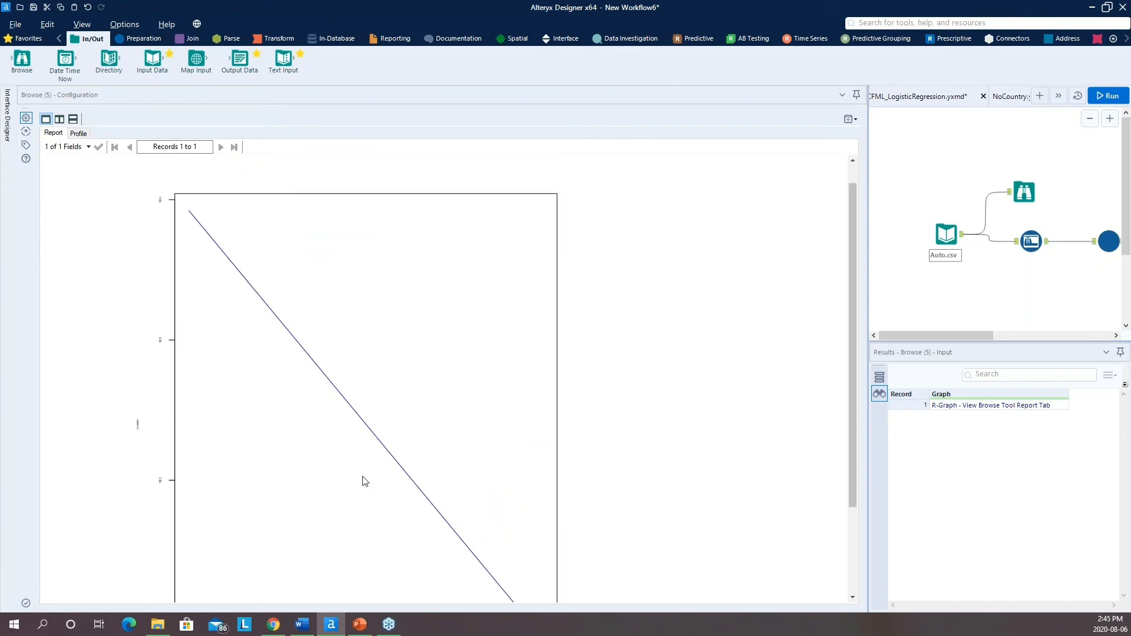
scroll(371, 492, down, 3)
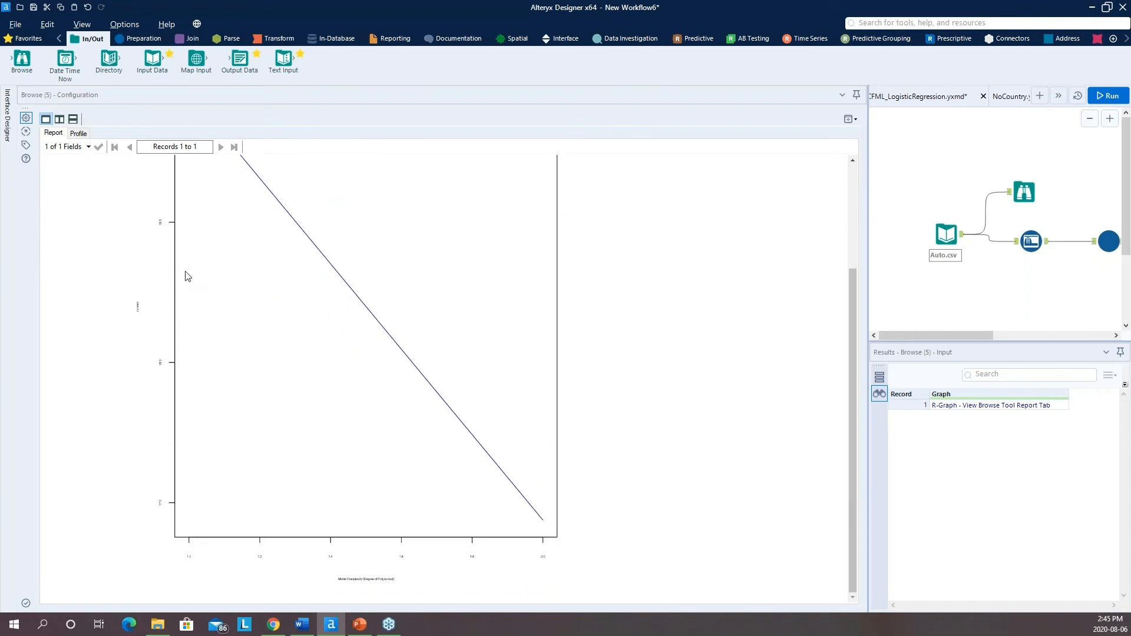
scroll(189, 356, up, 3)
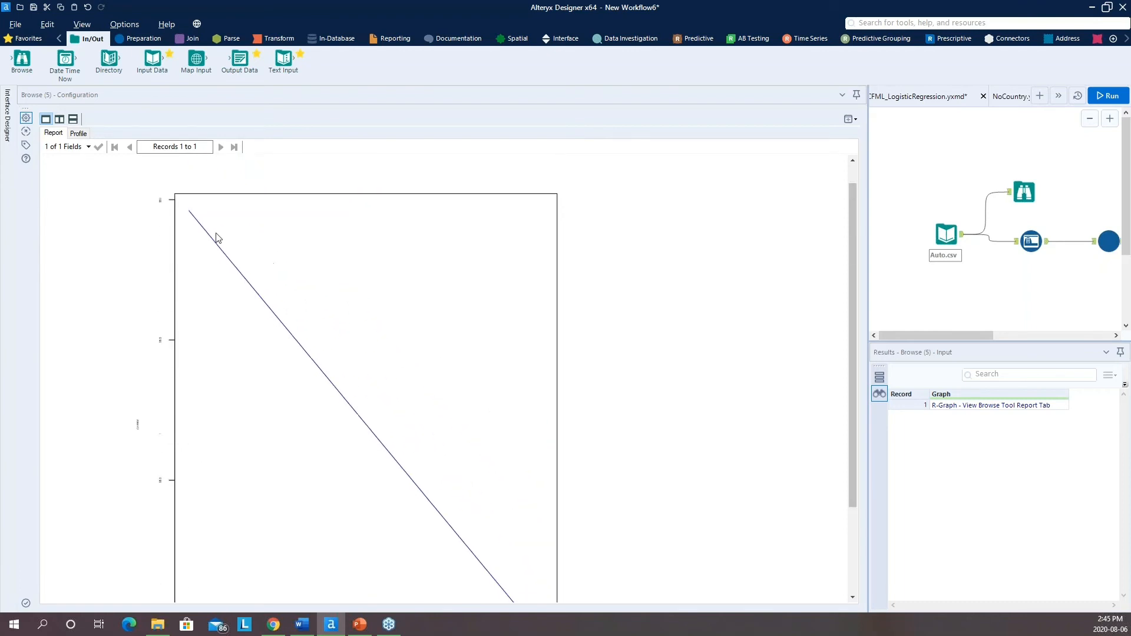
scroll(306, 369, down, 3)
scroll(306, 368, up, 3)
drag(866, 191, 400, 192)
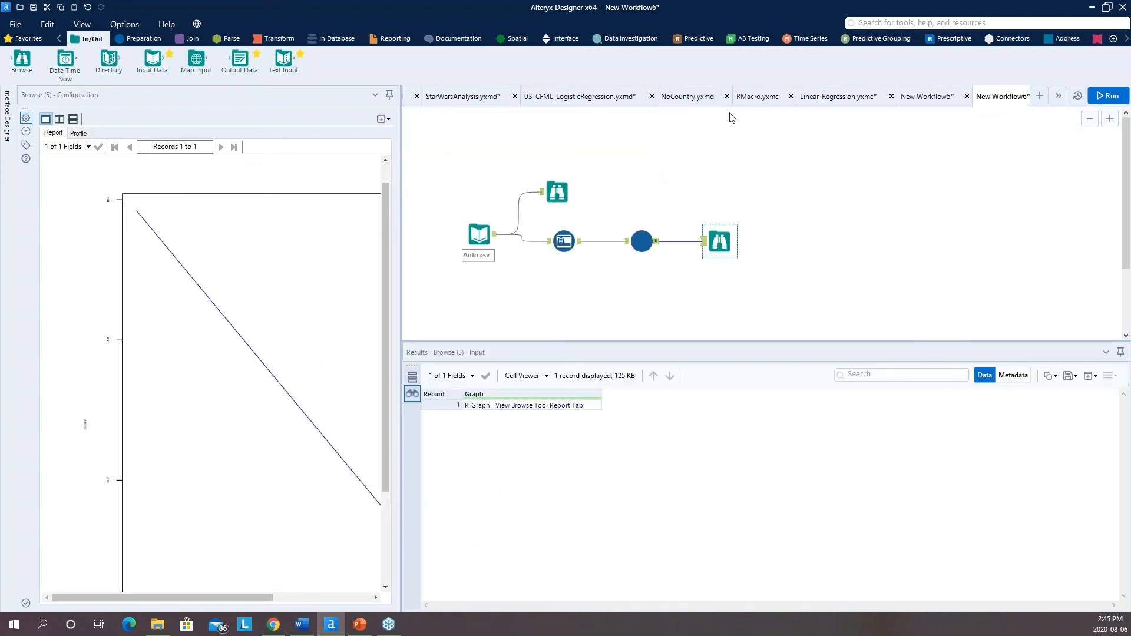
Step: Review the interface tools, R tool and connections in RMacro.yxmc, then return to the test workflow
click(745, 98)
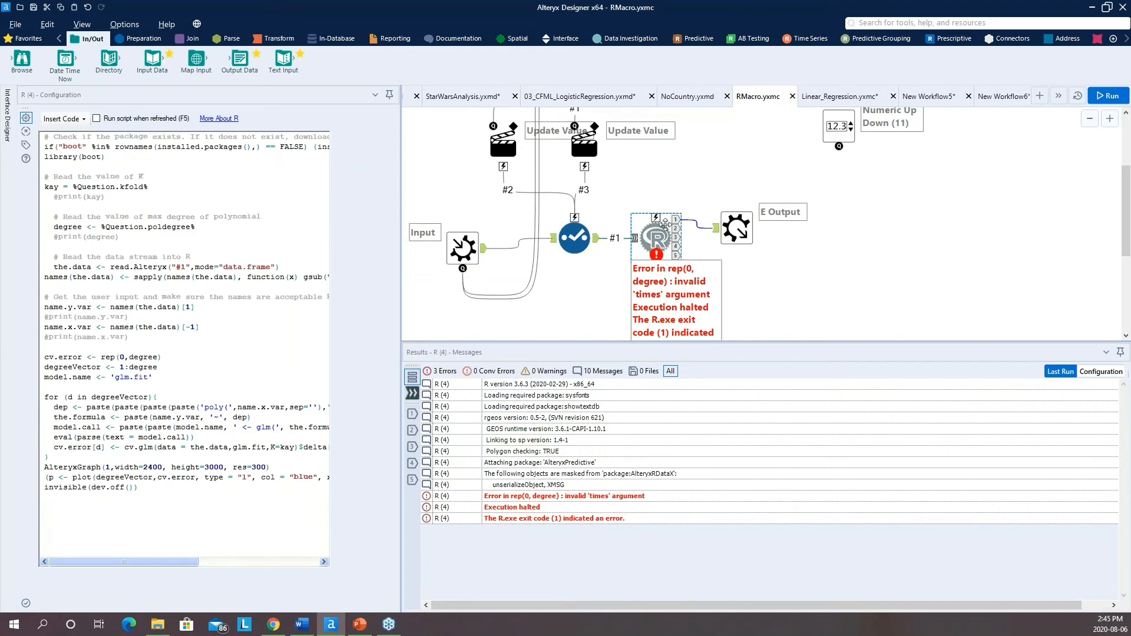
scroll(664, 225, up, 3)
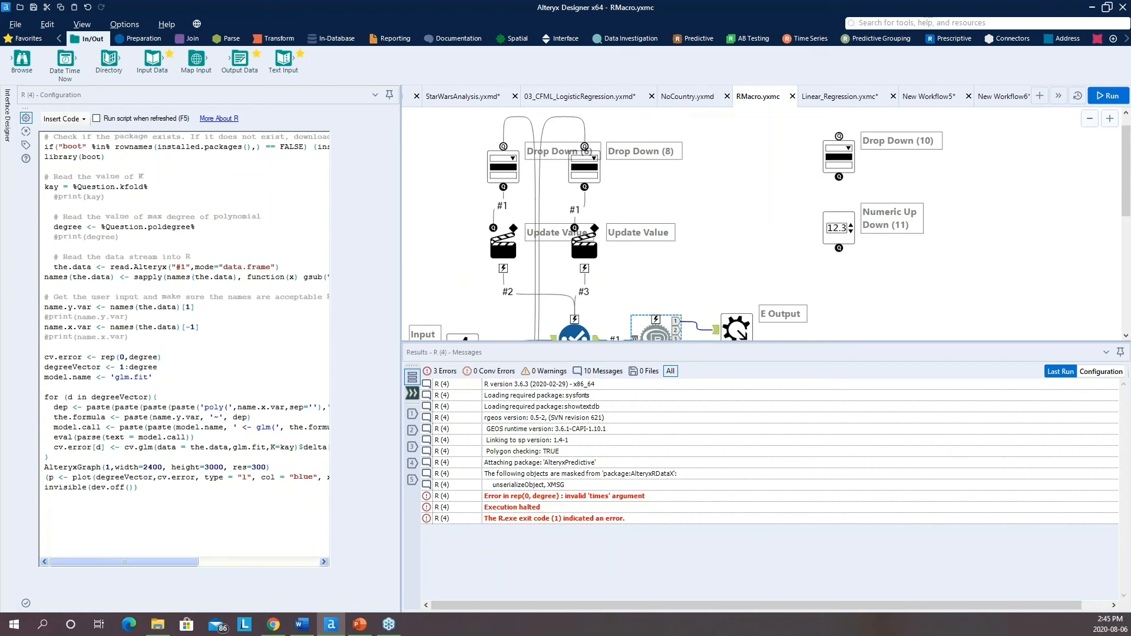
scroll(703, 246, down, 2)
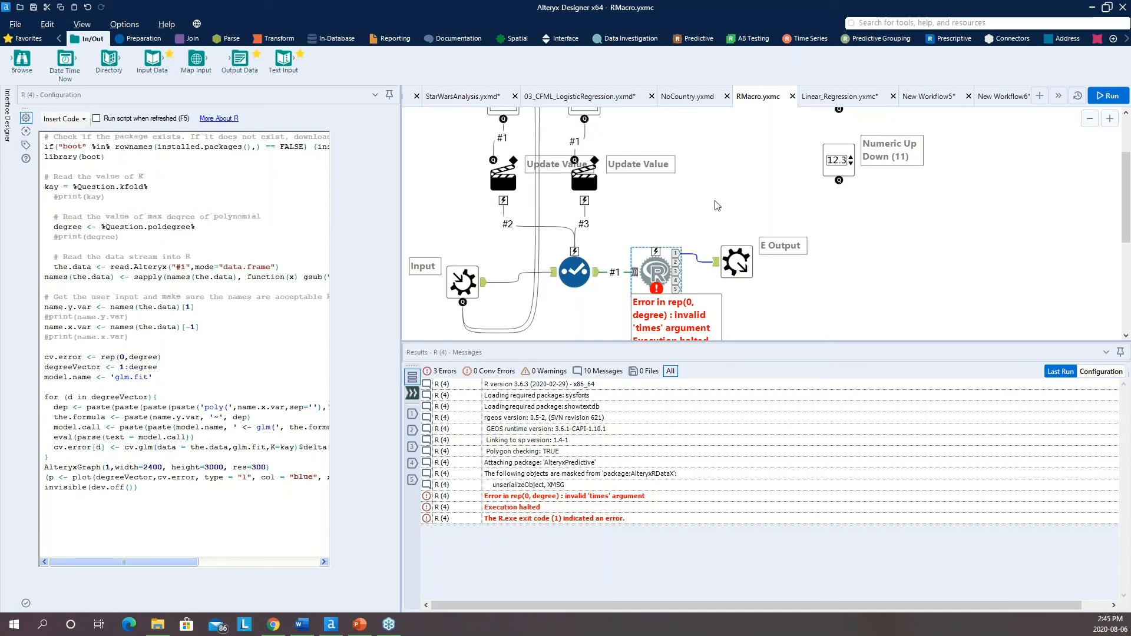
scroll(723, 221, up, 3)
scroll(725, 230, down, 2)
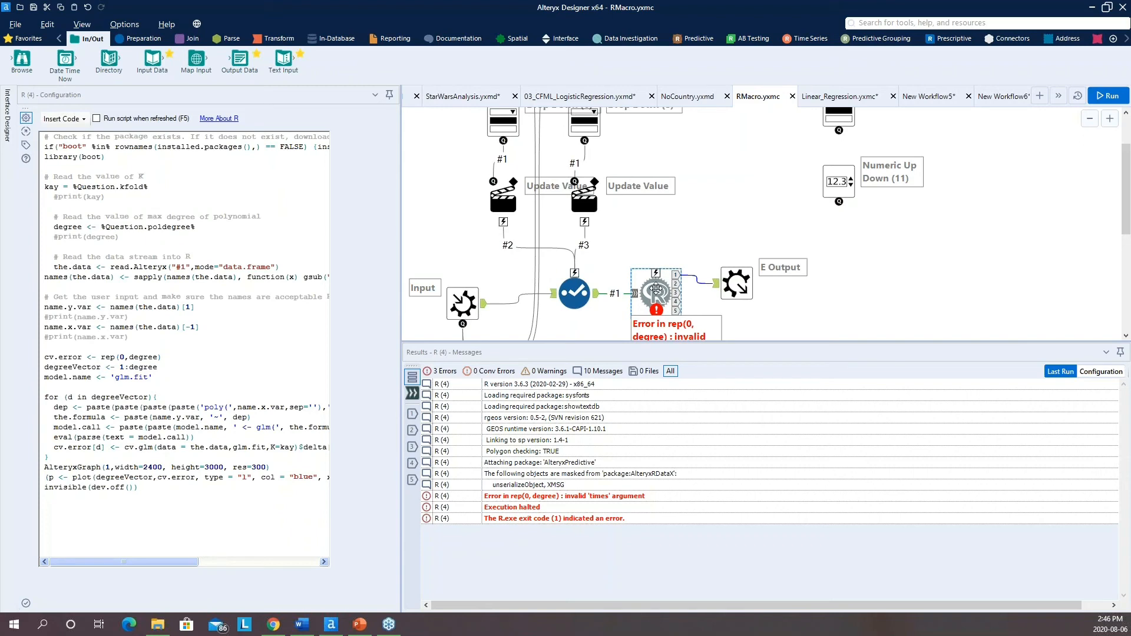
scroll(711, 295, up, 2)
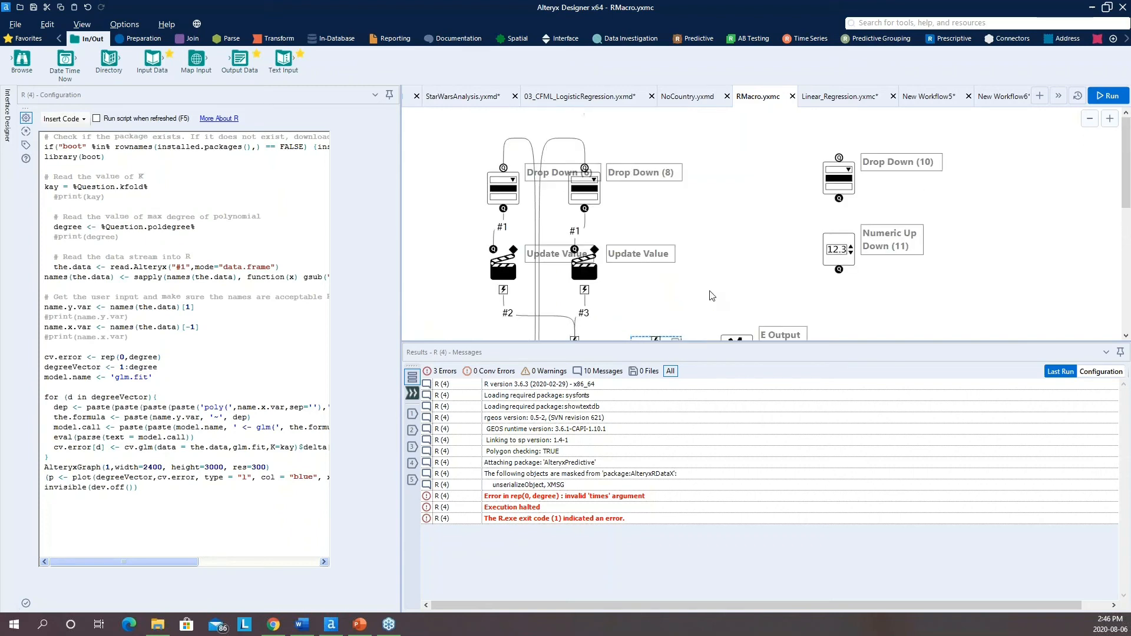
click(1007, 97)
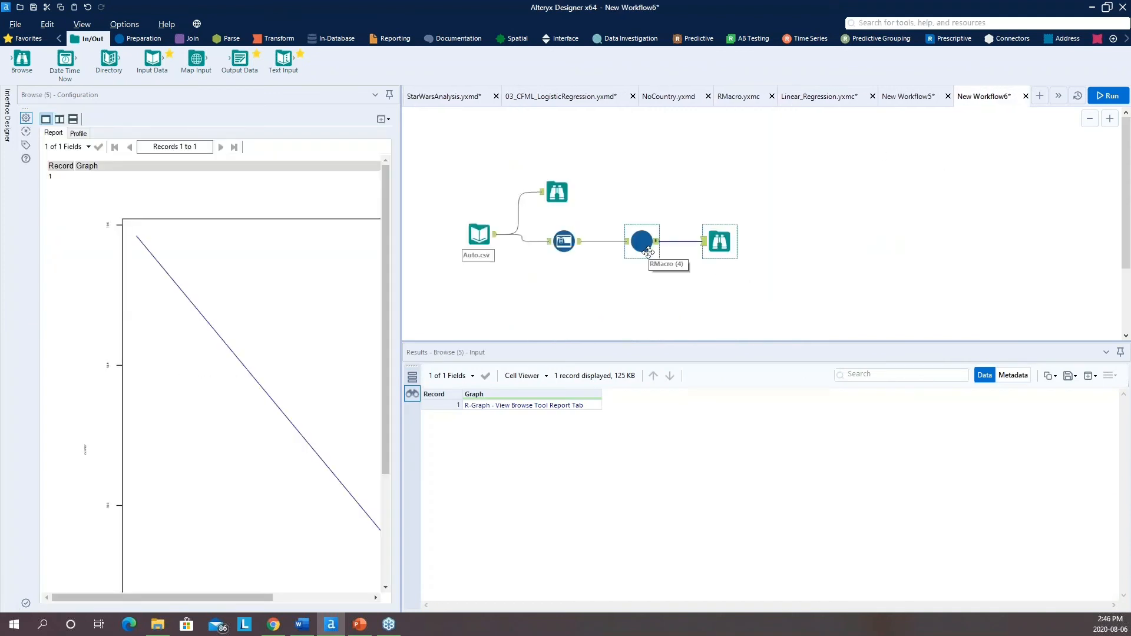
Step: Open RMacro.yxmc and check its workflow-level meta info and canvas settings
scroll(648, 252, down, 1)
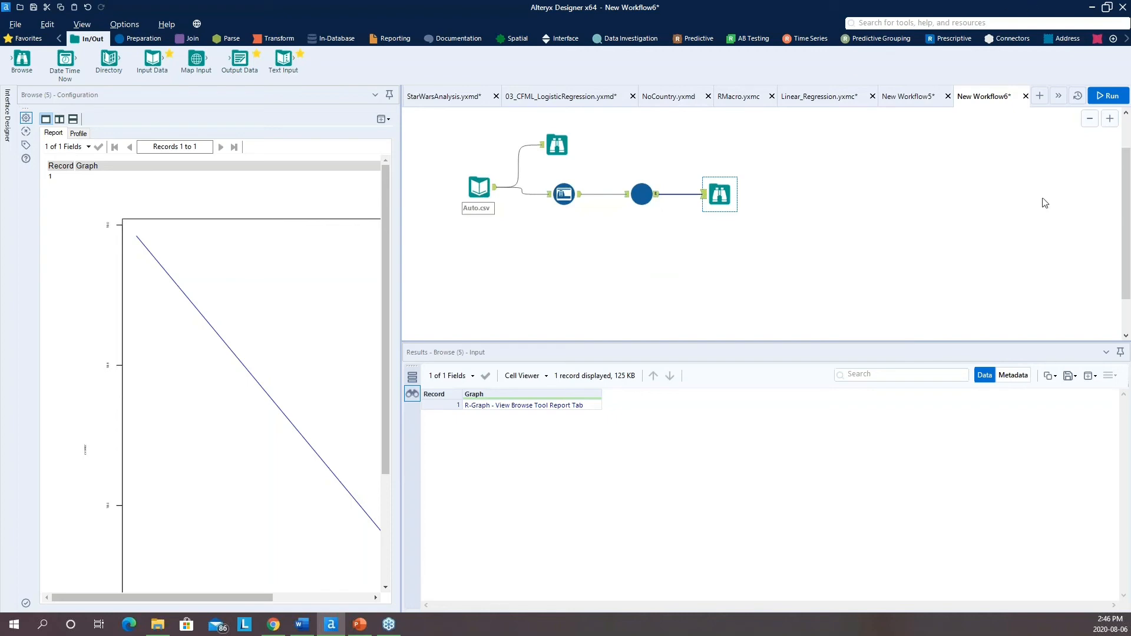
click(731, 99)
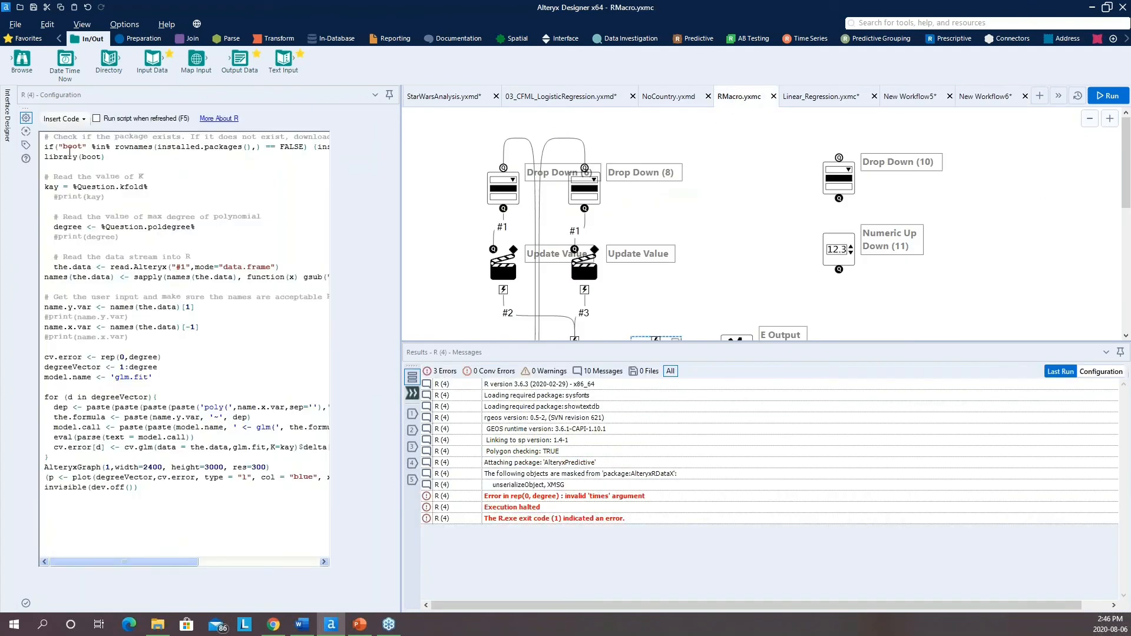
click(713, 227)
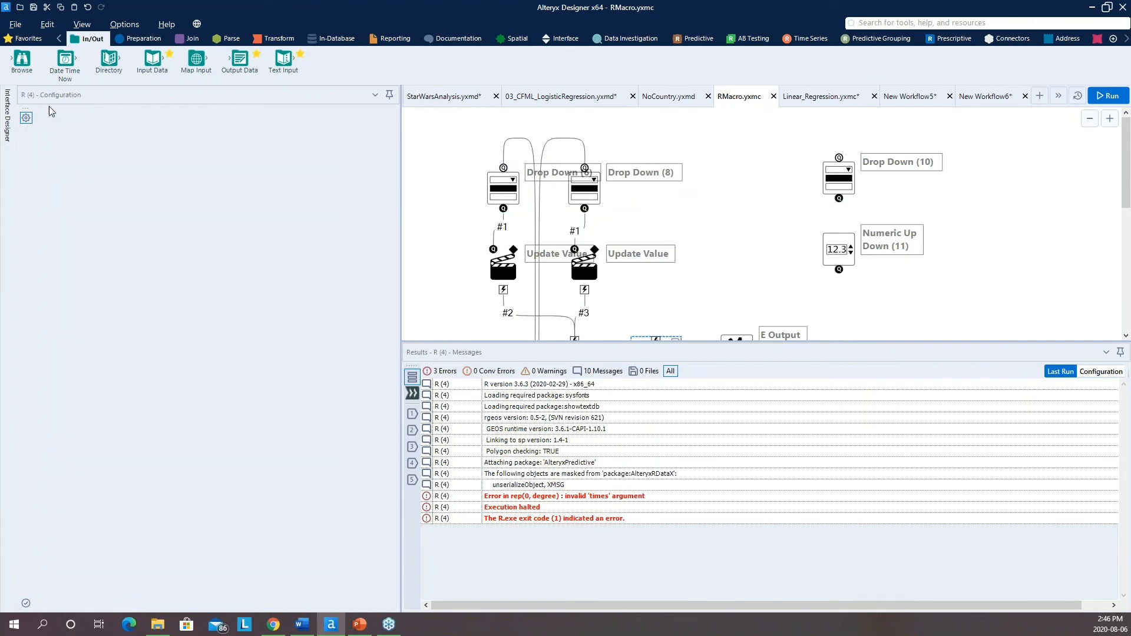
click(74, 112)
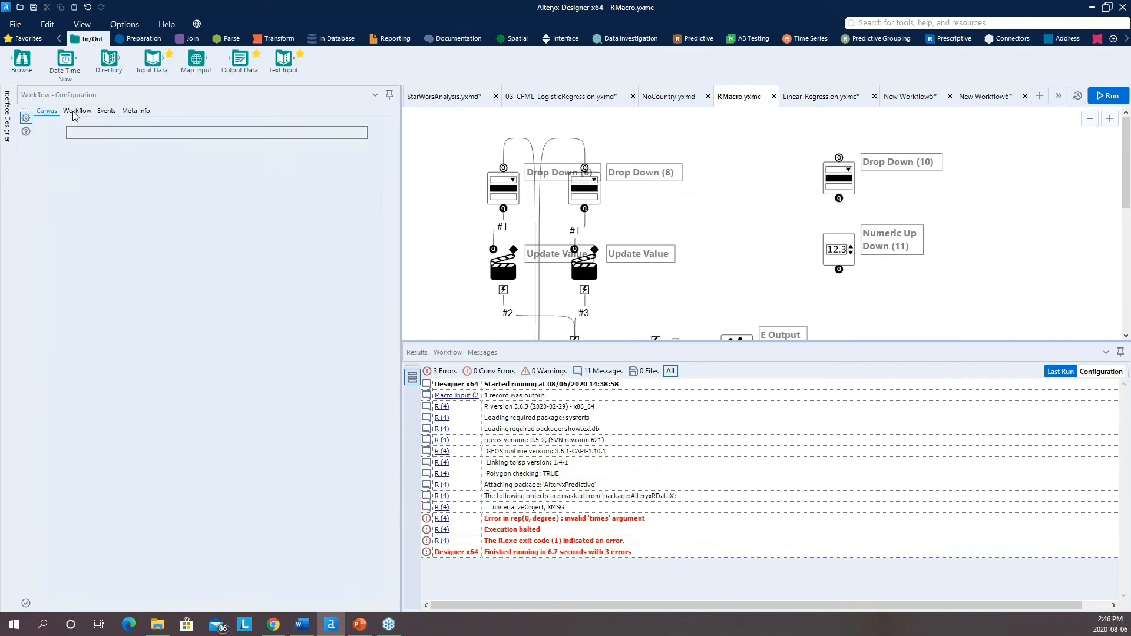
click(137, 112)
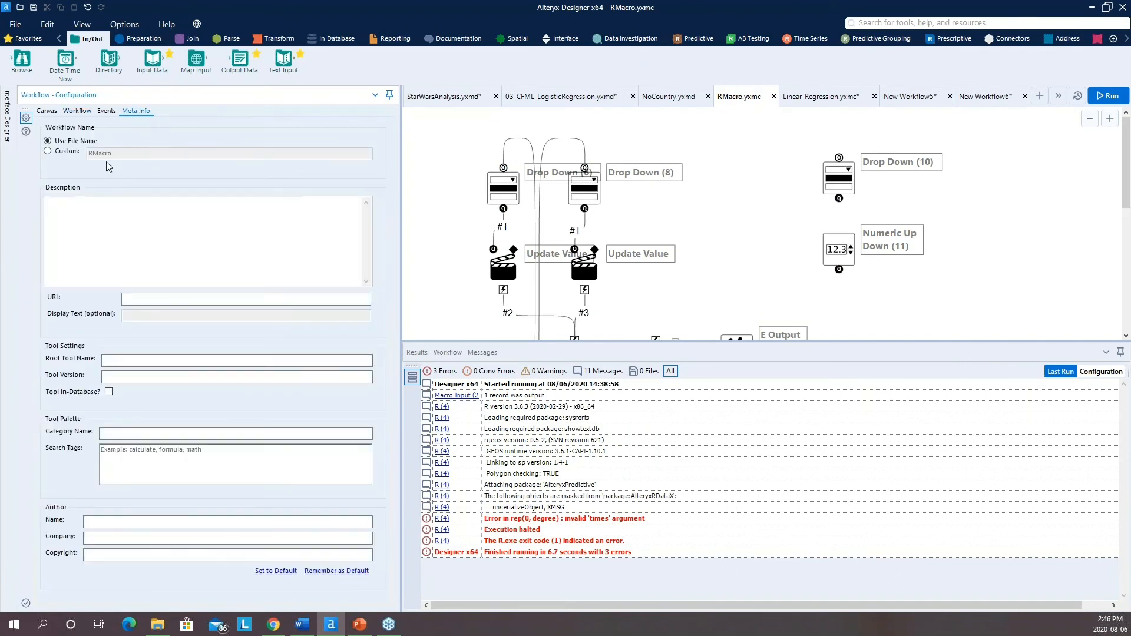
click(49, 112)
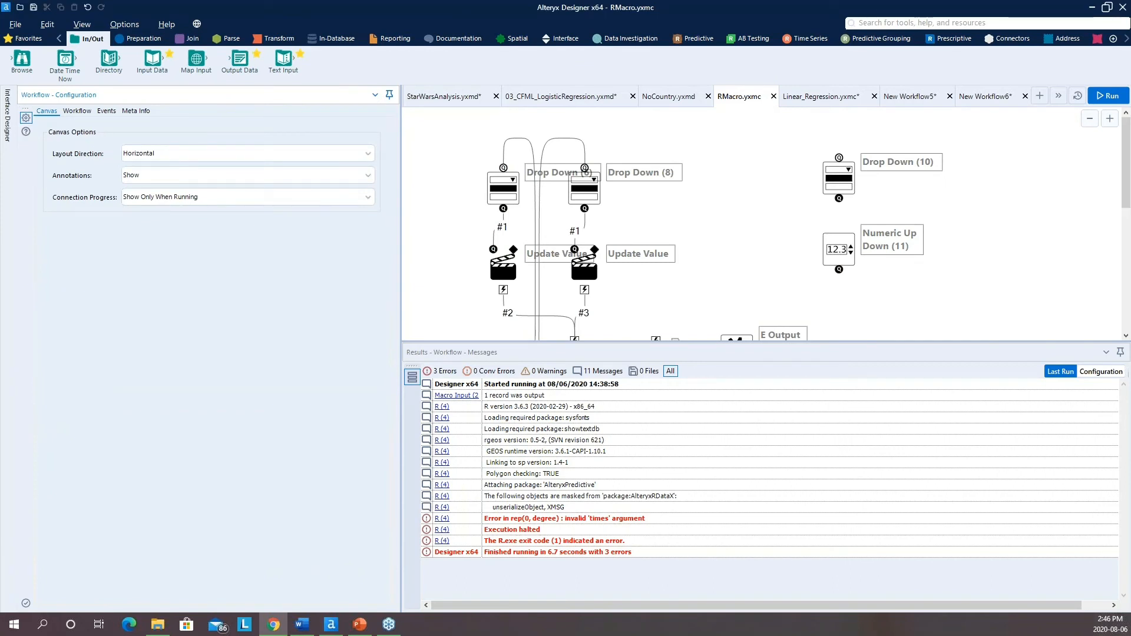
Step: Review the macro's input, R tool, output and interface tools on the canvas, shrinking the results area to show more
scroll(793, 211, down, 3)
scroll(793, 211, up, 2)
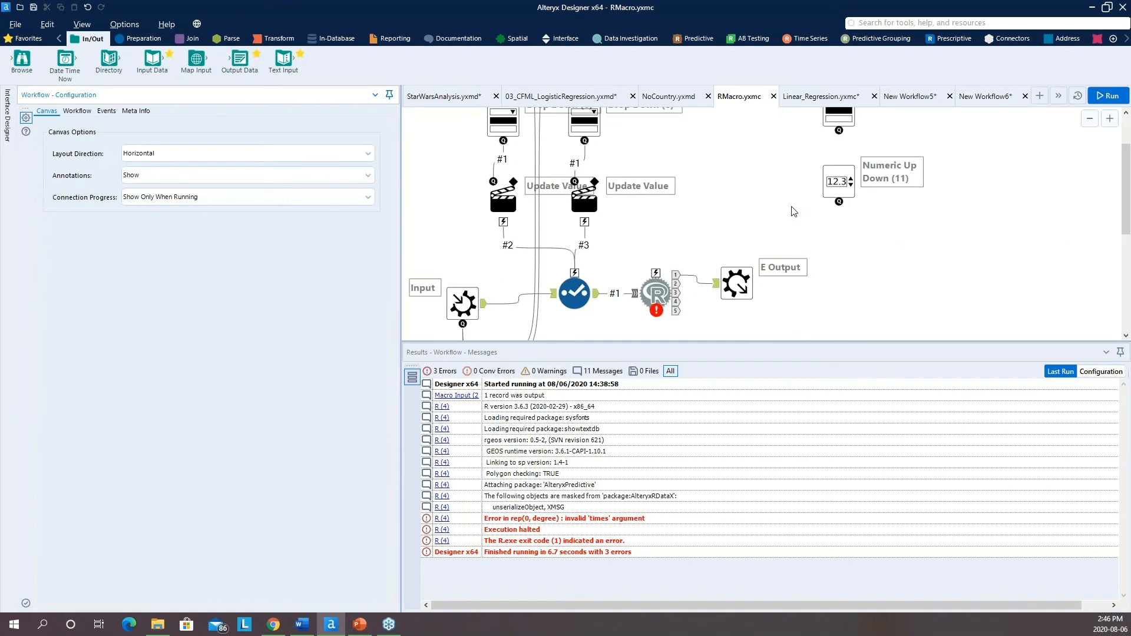
scroll(794, 211, down, 1)
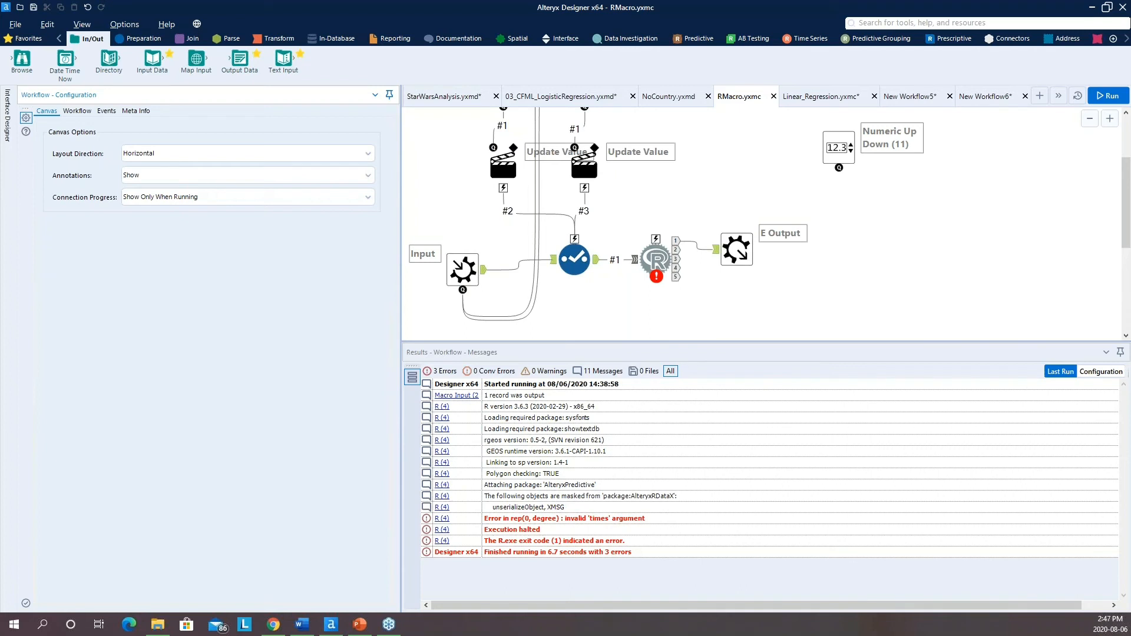
scroll(778, 252, up, 1)
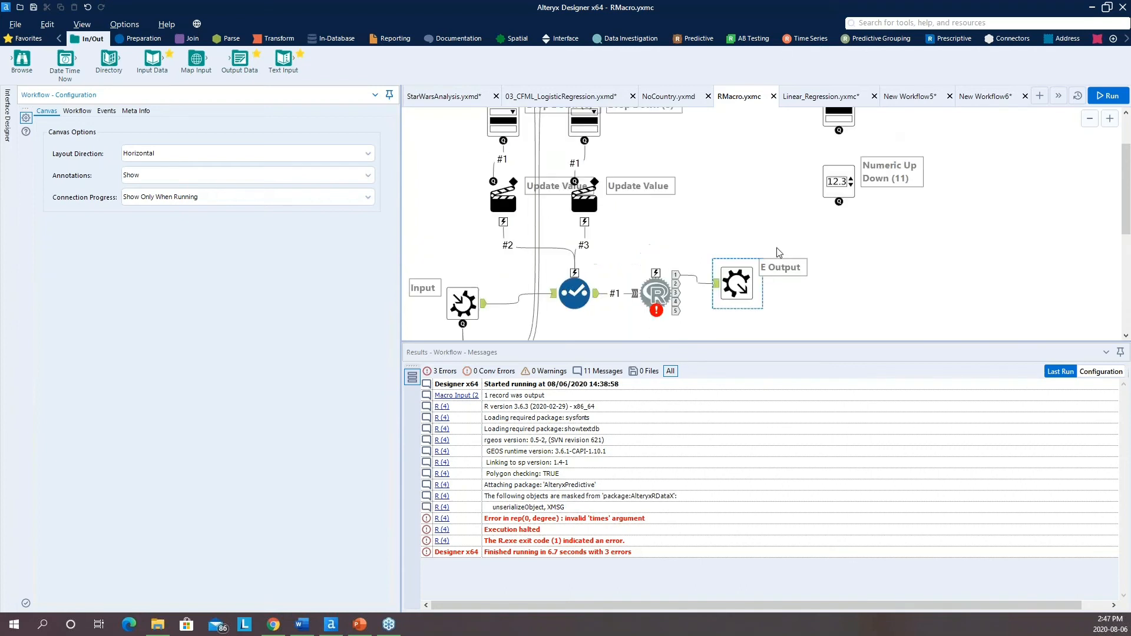
click(655, 325)
drag(635, 343, 635, 492)
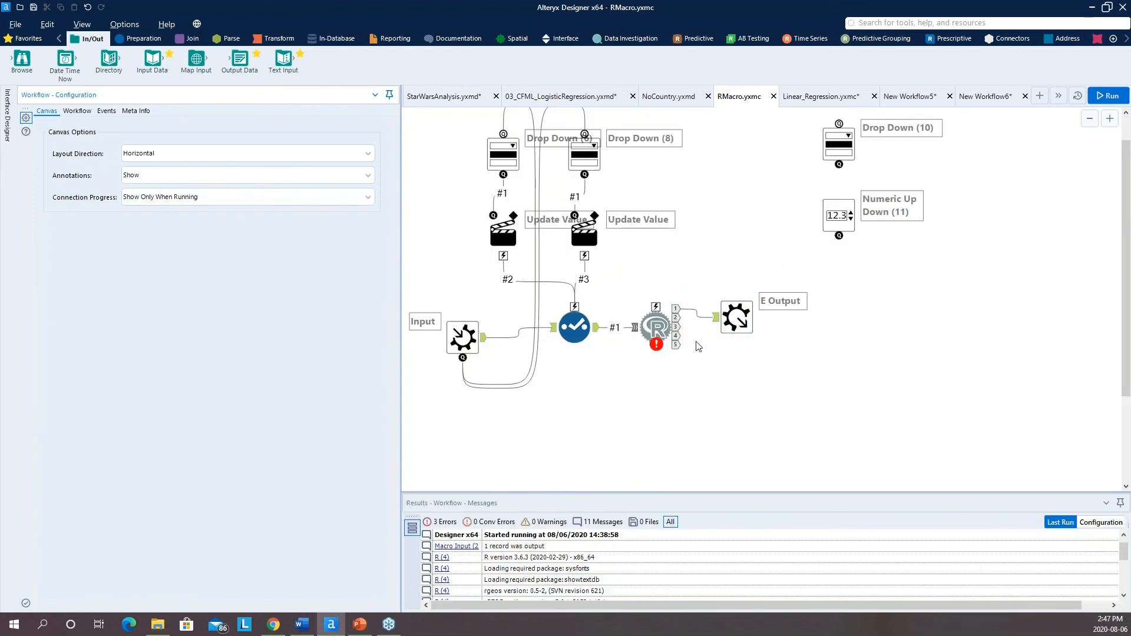
Step: Switch to PowerPoint and present the Alteryx Intelligence Suite slide full screen
click(358, 626)
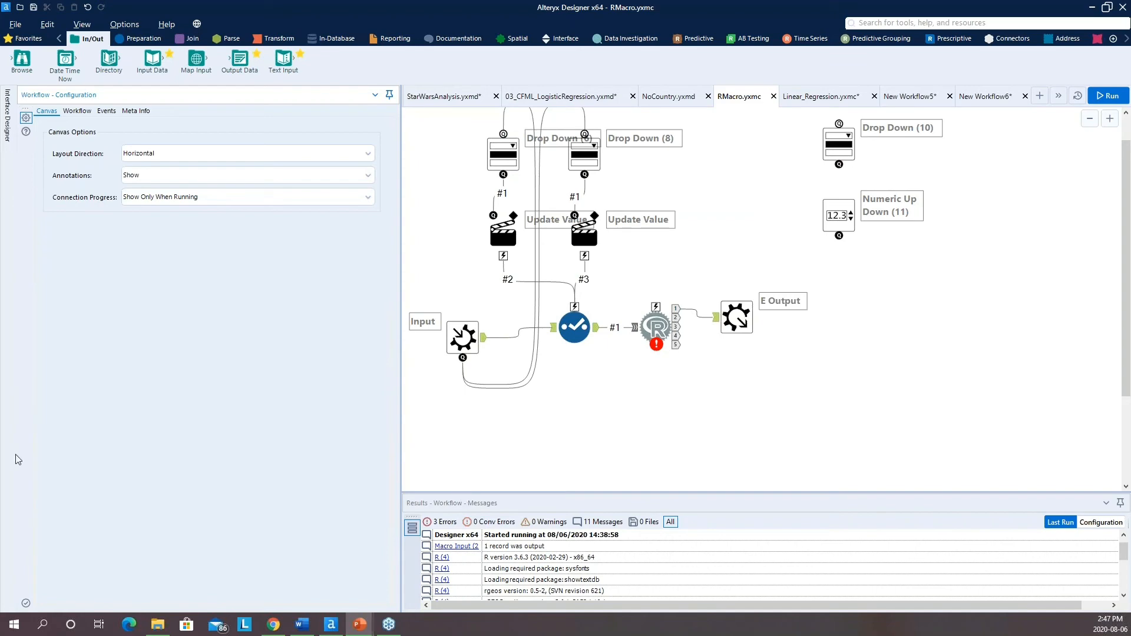
key(shift+F5)
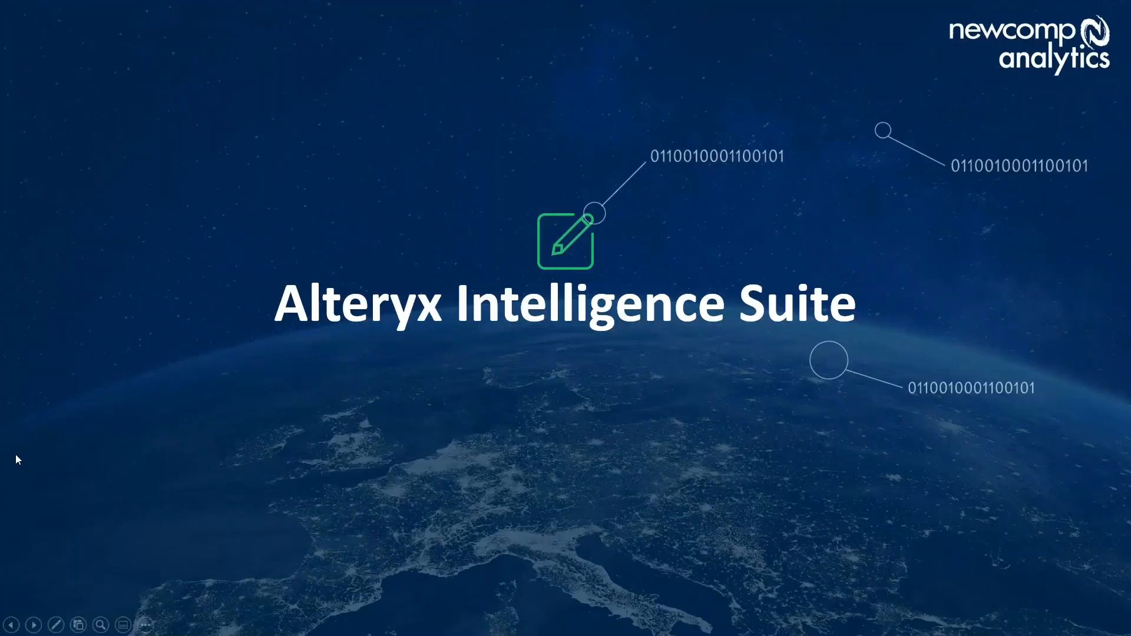
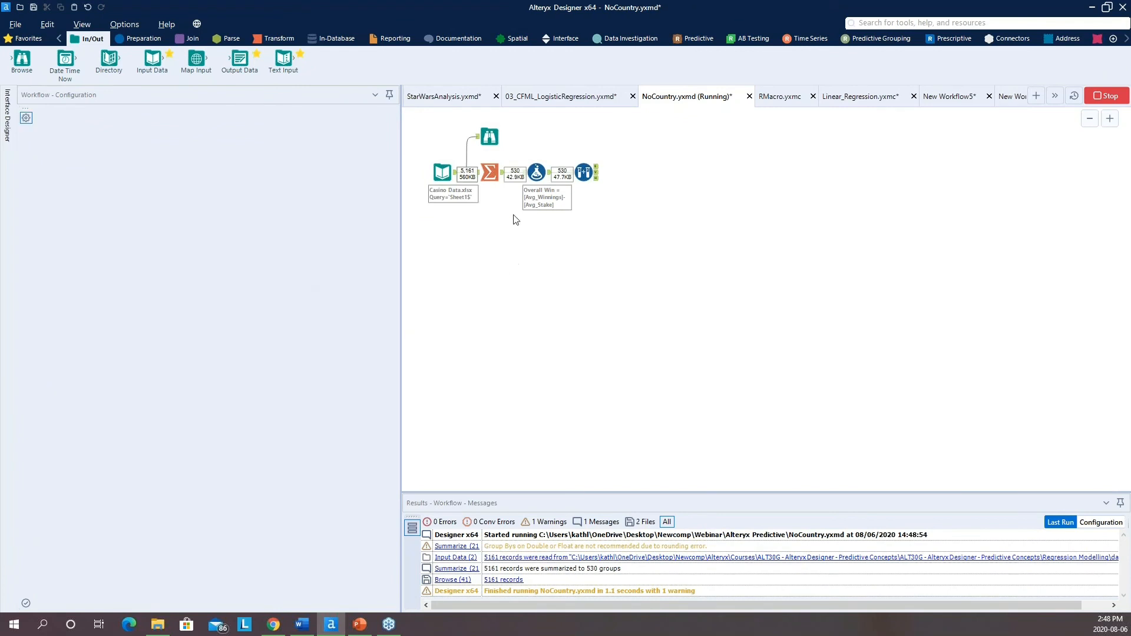
Step: In NoCountry.yxmd, view the casino data from the Browse tool in an enlarged results area
scroll(498, 233, up, 3)
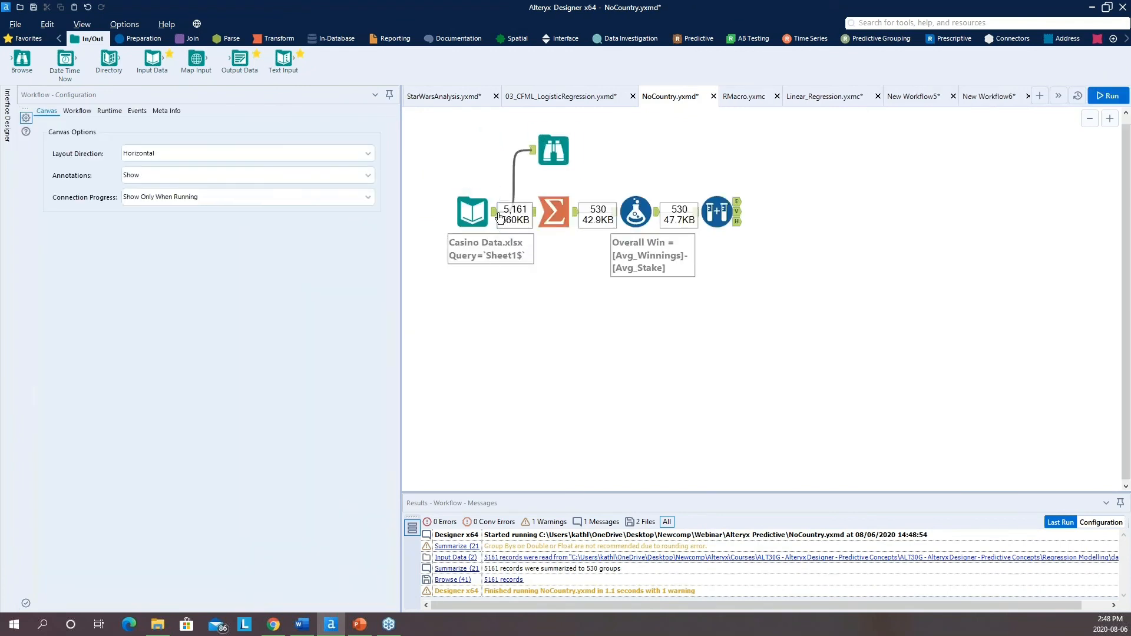
click(553, 150)
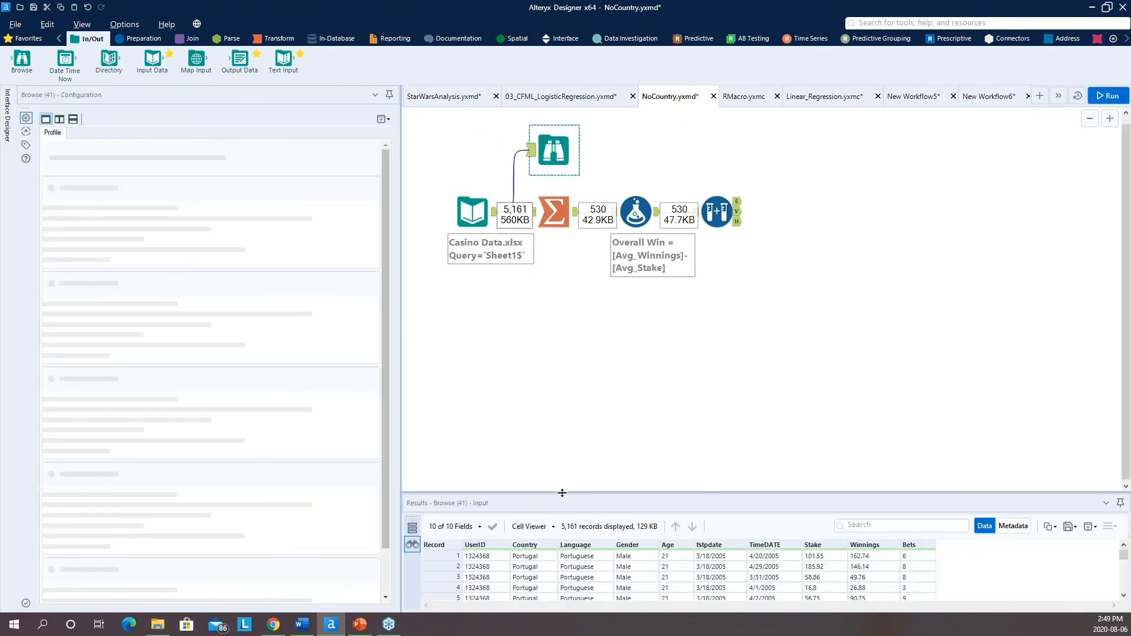
drag(562, 495, 562, 371)
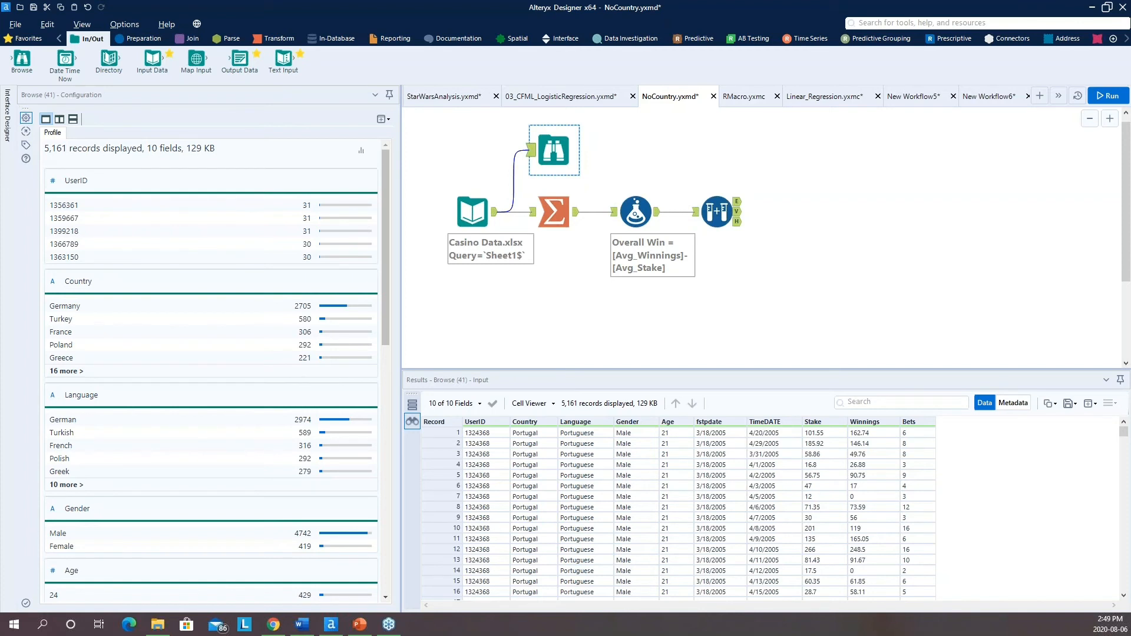
Step: Connect an Assisted Modeling tool from the Machine Learning category to the Create Samples tool's E output, run the workflow and launch the assistant
click(1125, 40)
click(1126, 40)
click(1125, 39)
click(1126, 39)
click(1126, 39)
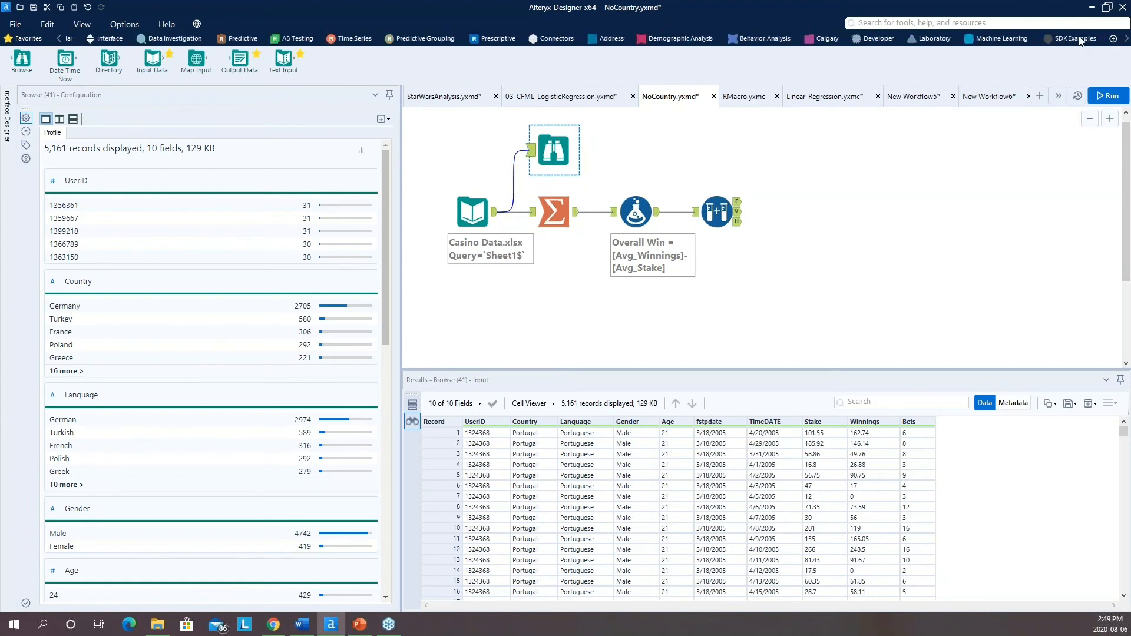
click(1008, 40)
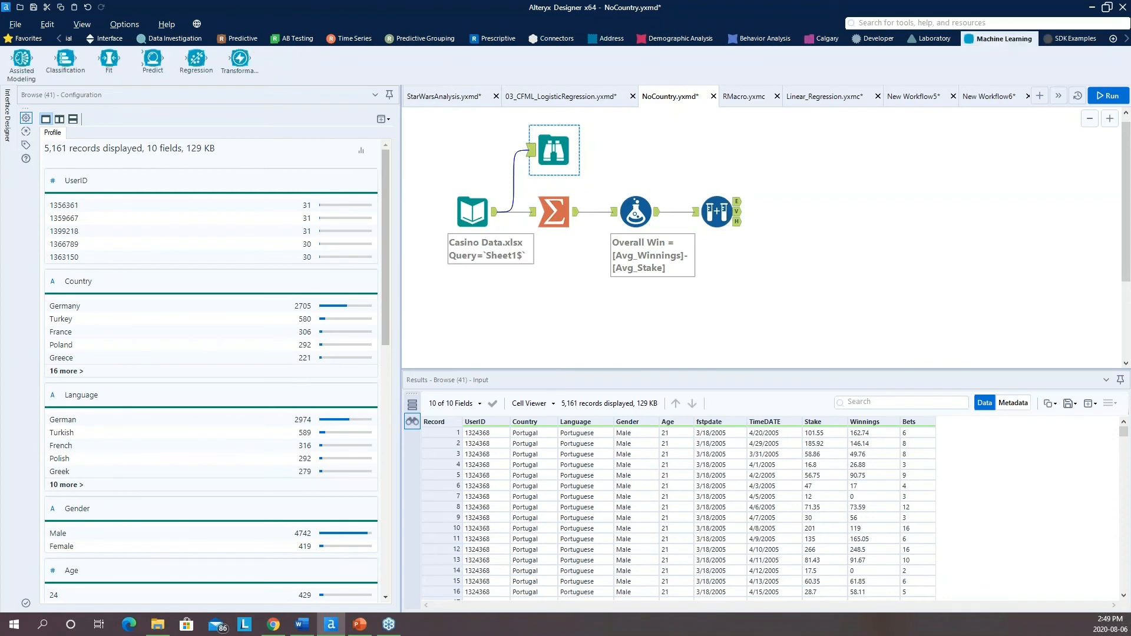
drag(21, 59, 828, 204)
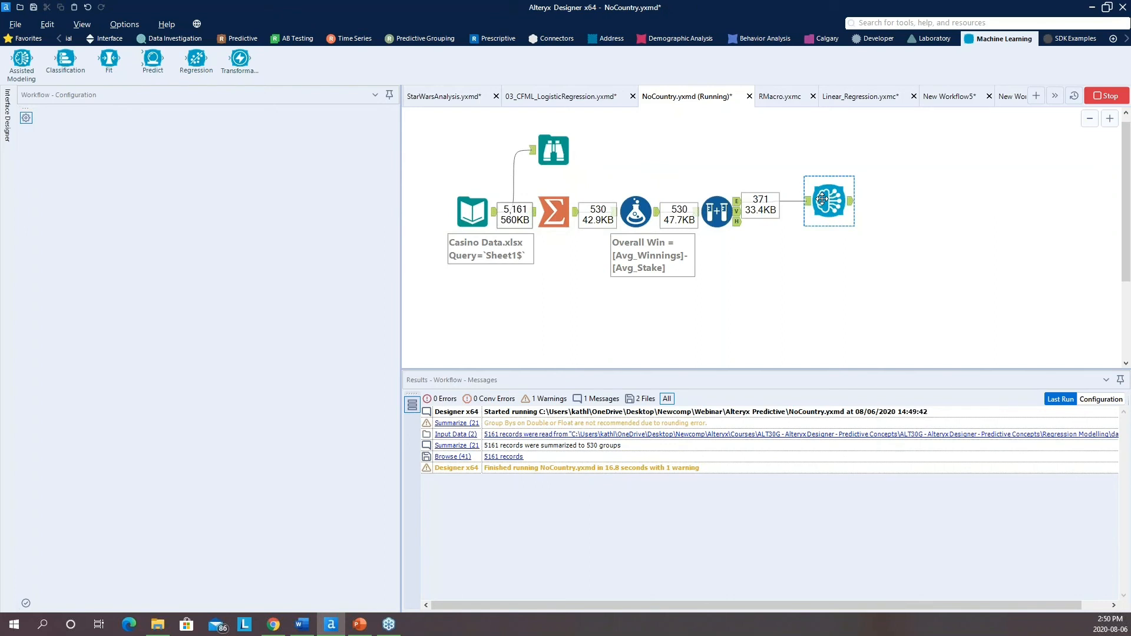
click(823, 199)
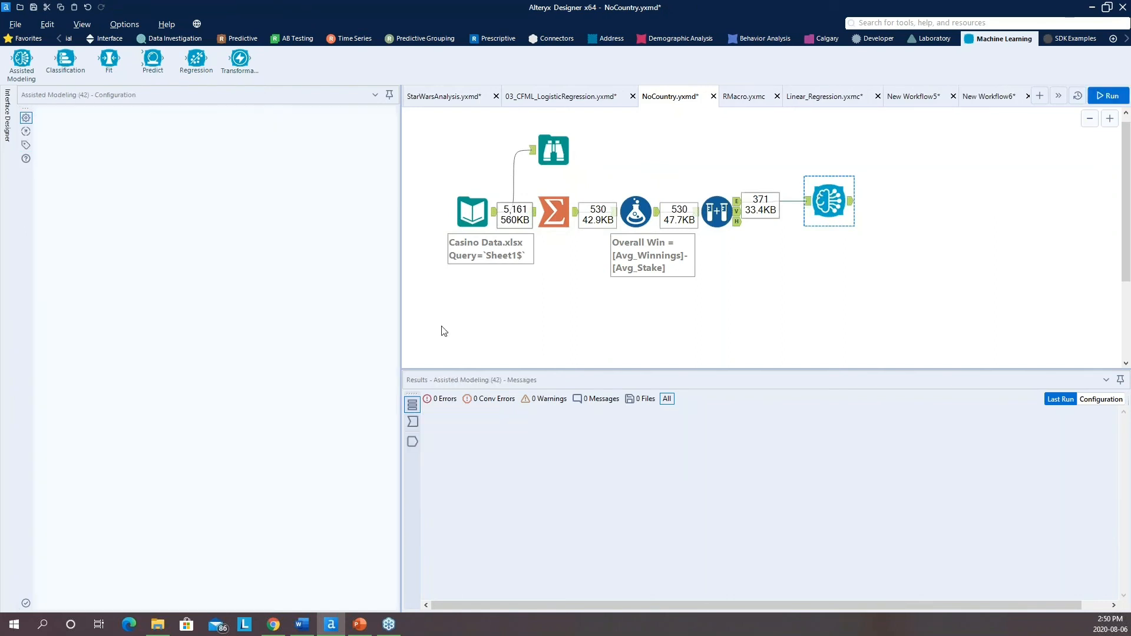
click(326, 227)
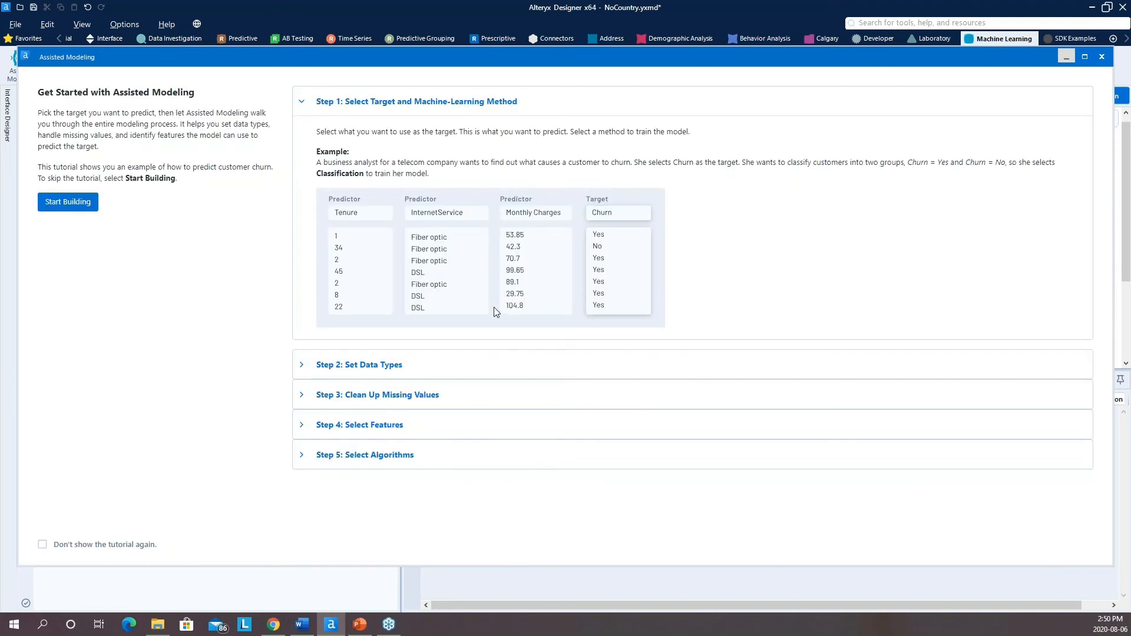
Step: Read the Assisted Modeling tutorial's explanations of data types, missing values, features, algorithms and target selection
click(377, 367)
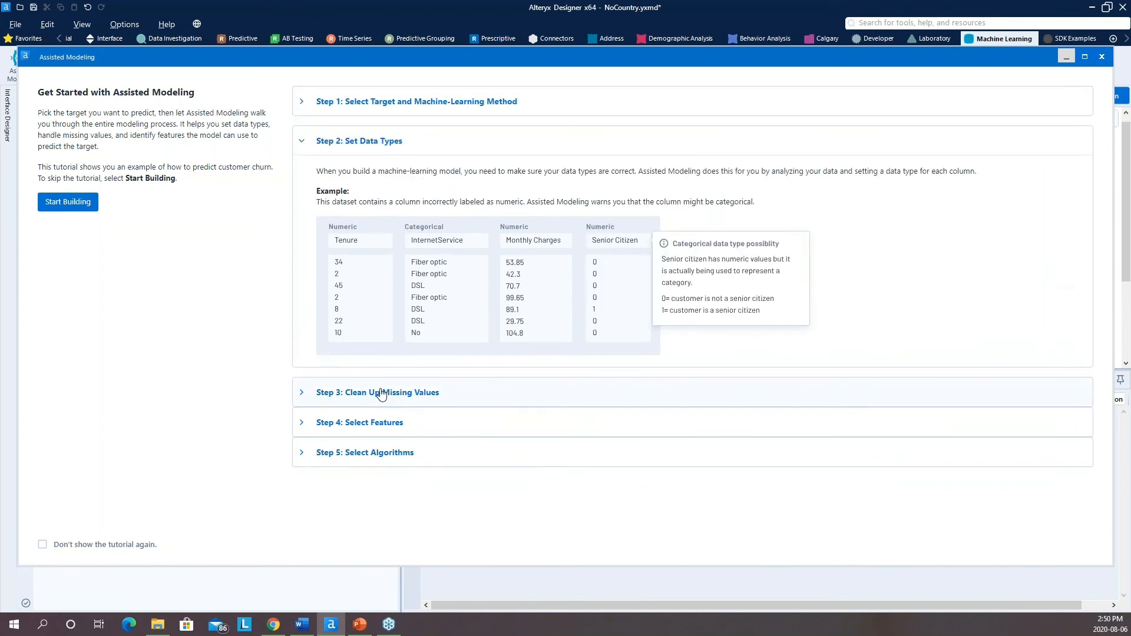
click(381, 393)
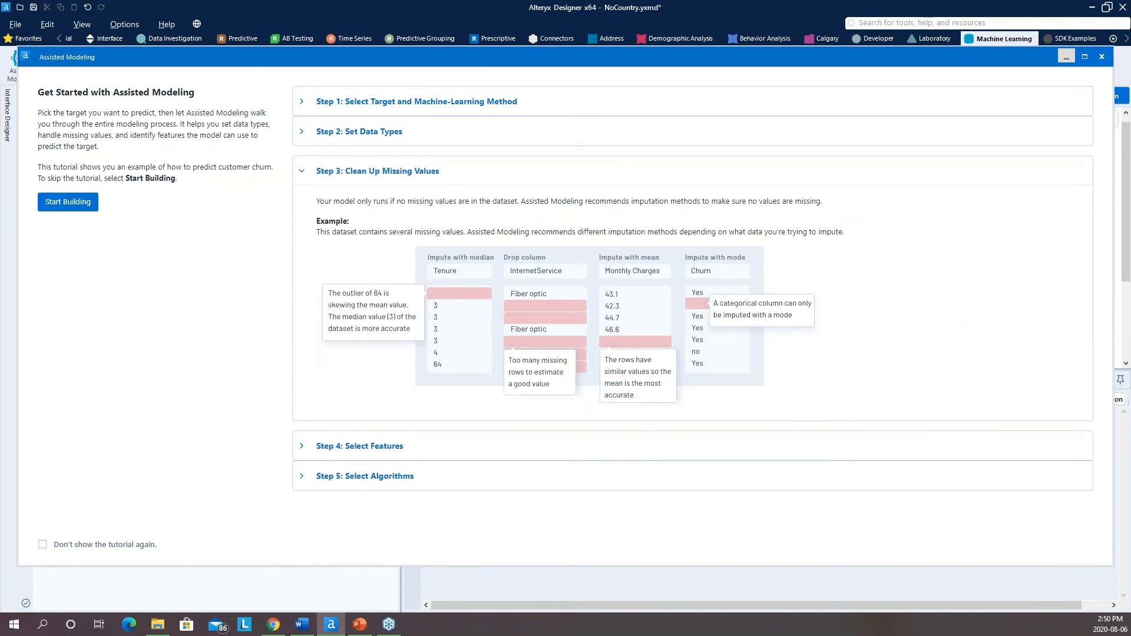
click(376, 446)
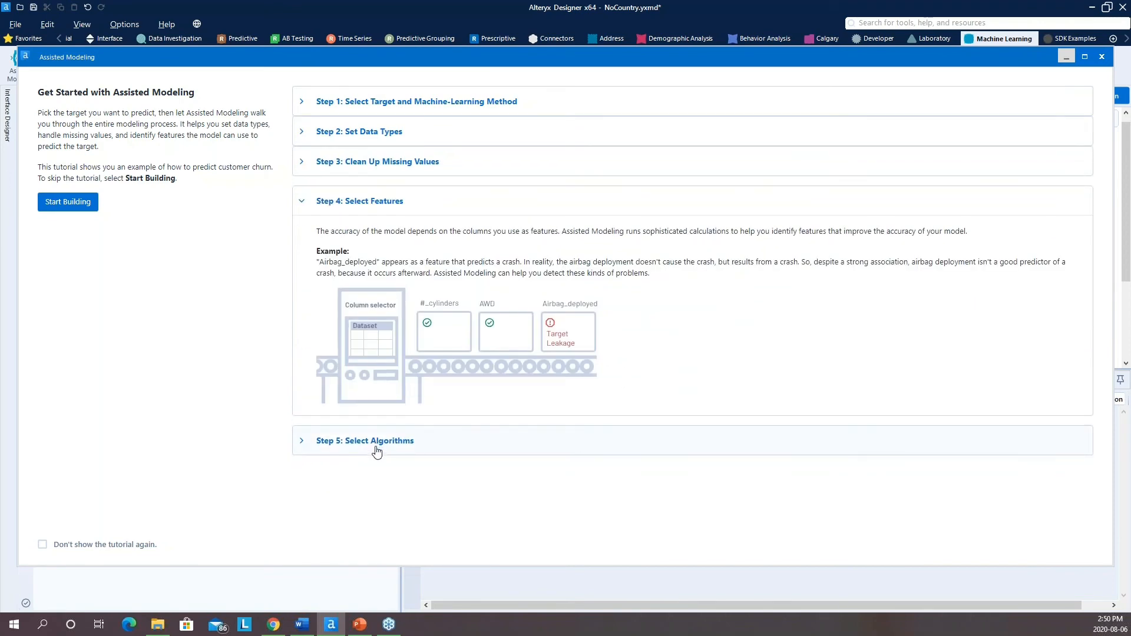
click(377, 445)
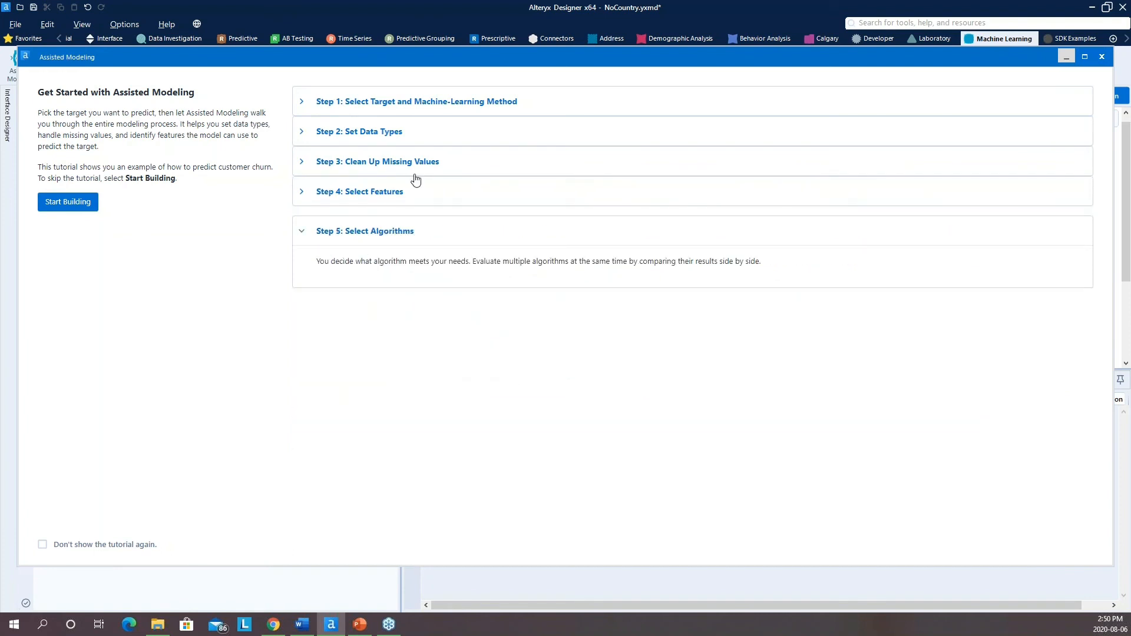
click(393, 102)
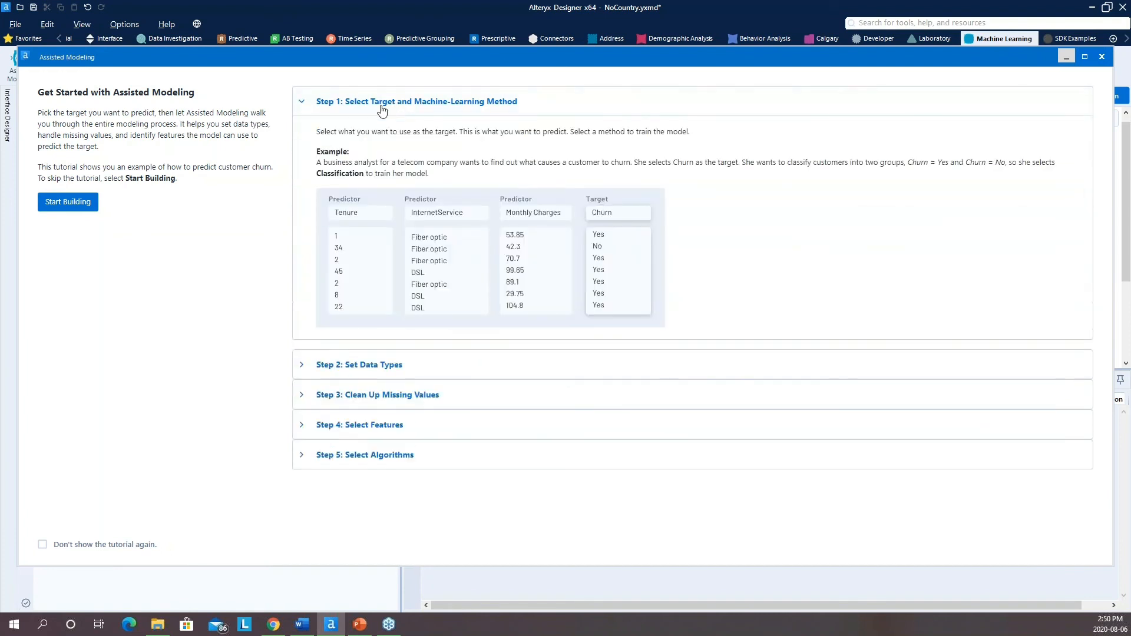
Step: Start building the model with Overall Win as the target and Regression as the machine-learning method
click(69, 203)
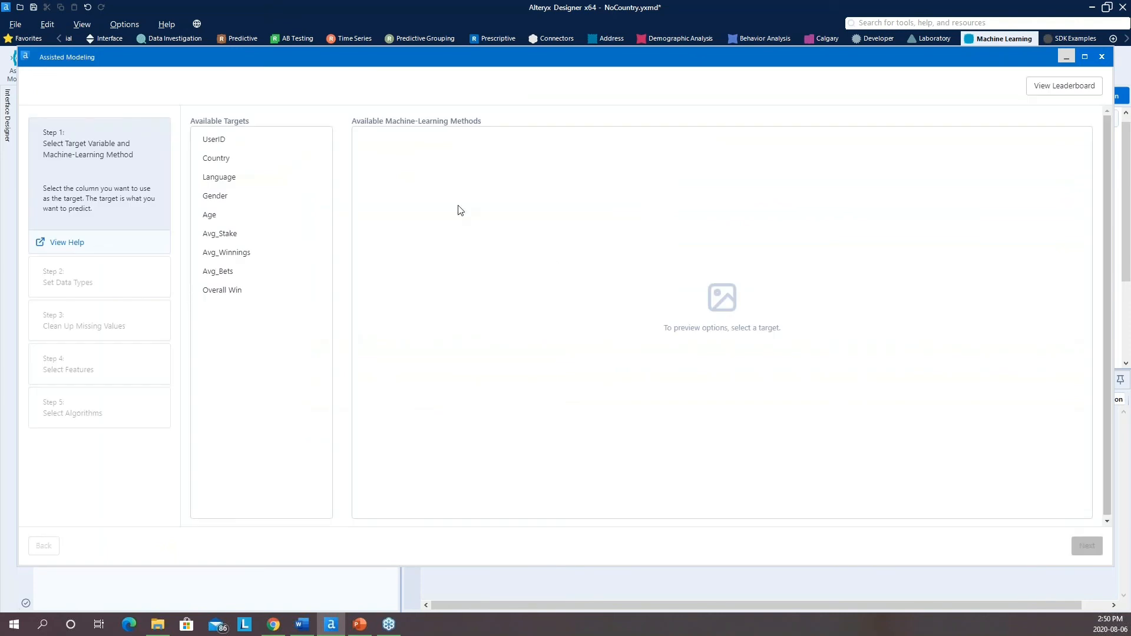
click(263, 289)
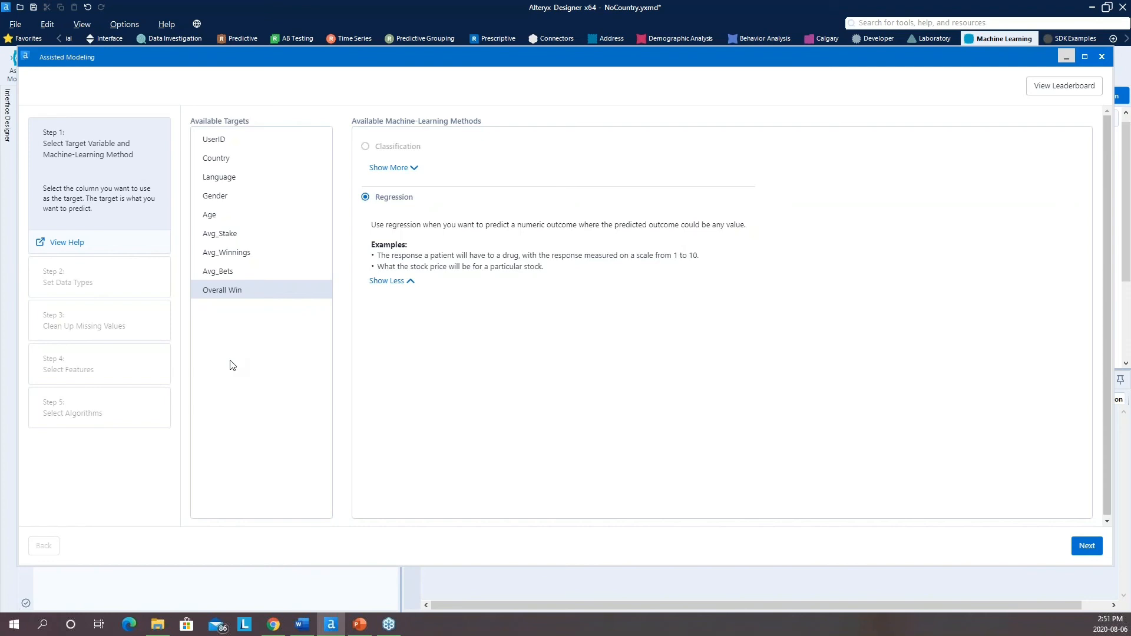
click(1094, 546)
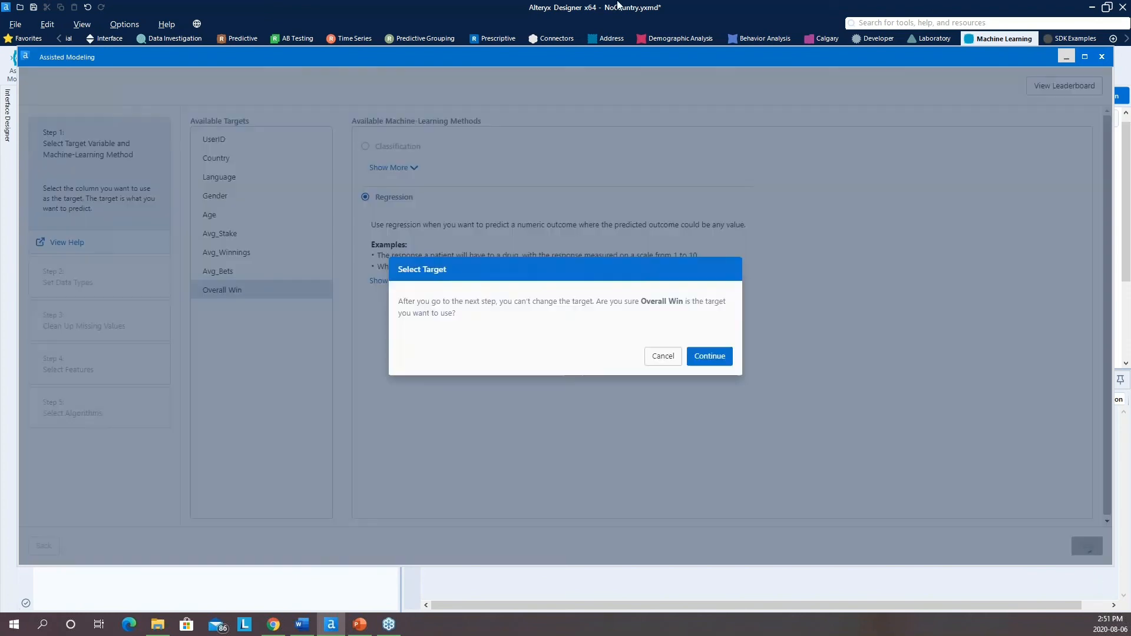
click(706, 355)
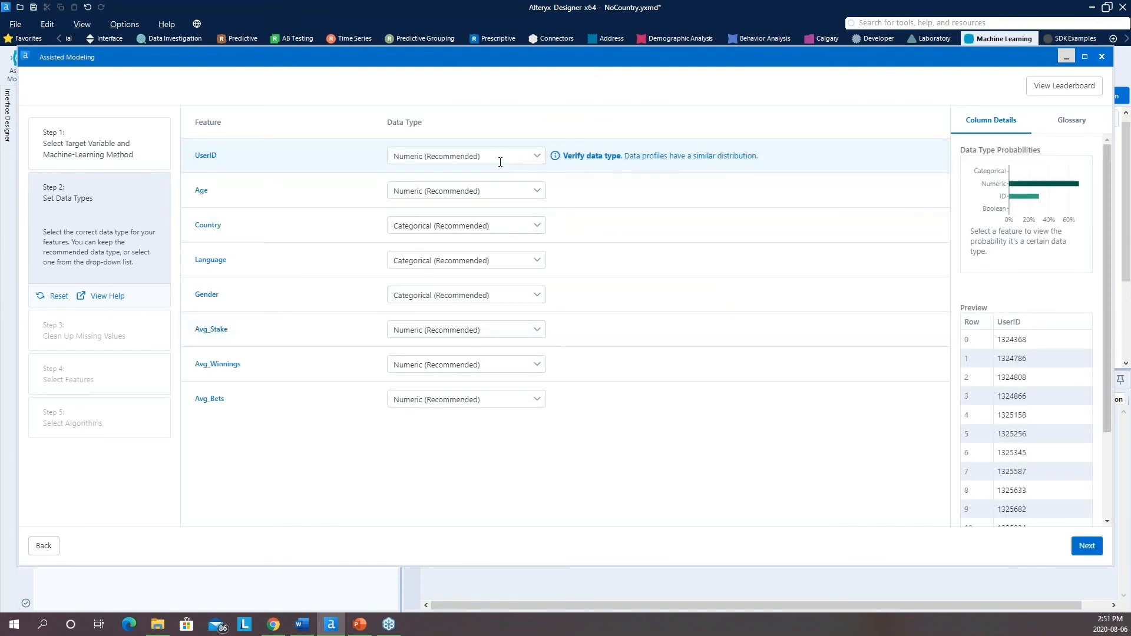
Step: Set the UserID feature's data type to ID and keep all seven remaining features, proceeding to algorithm selection
click(532, 156)
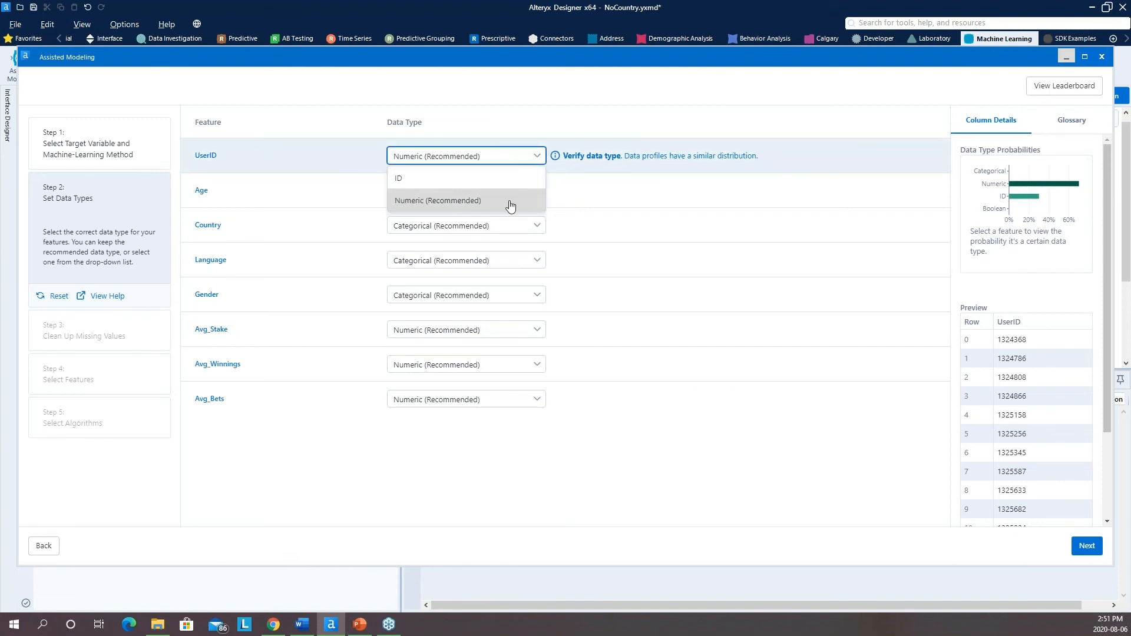
click(488, 177)
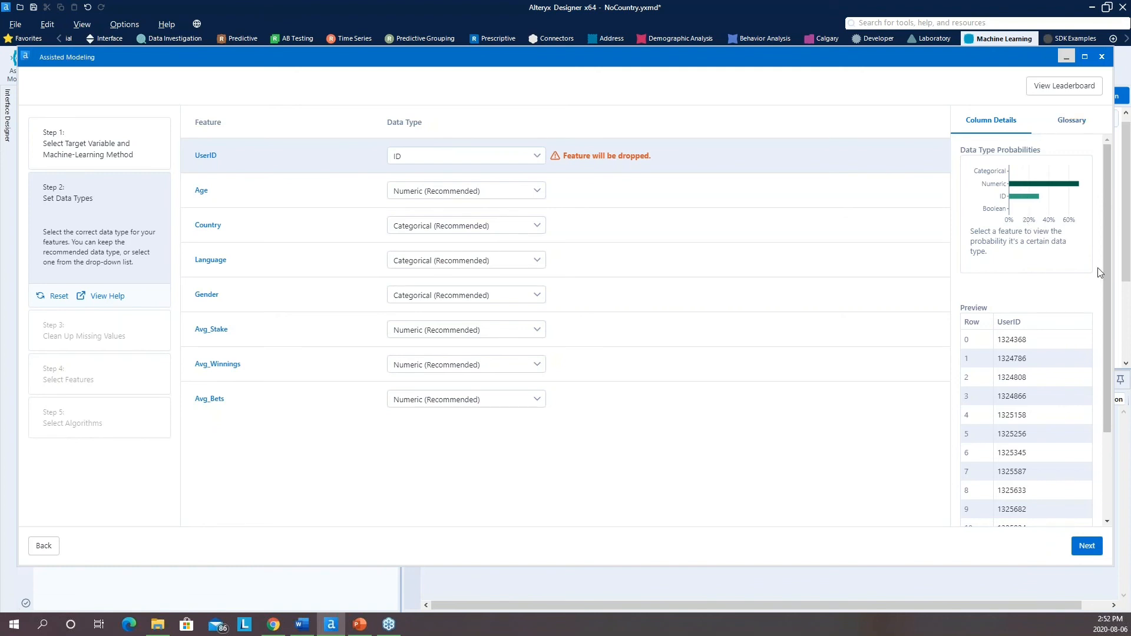
click(1084, 547)
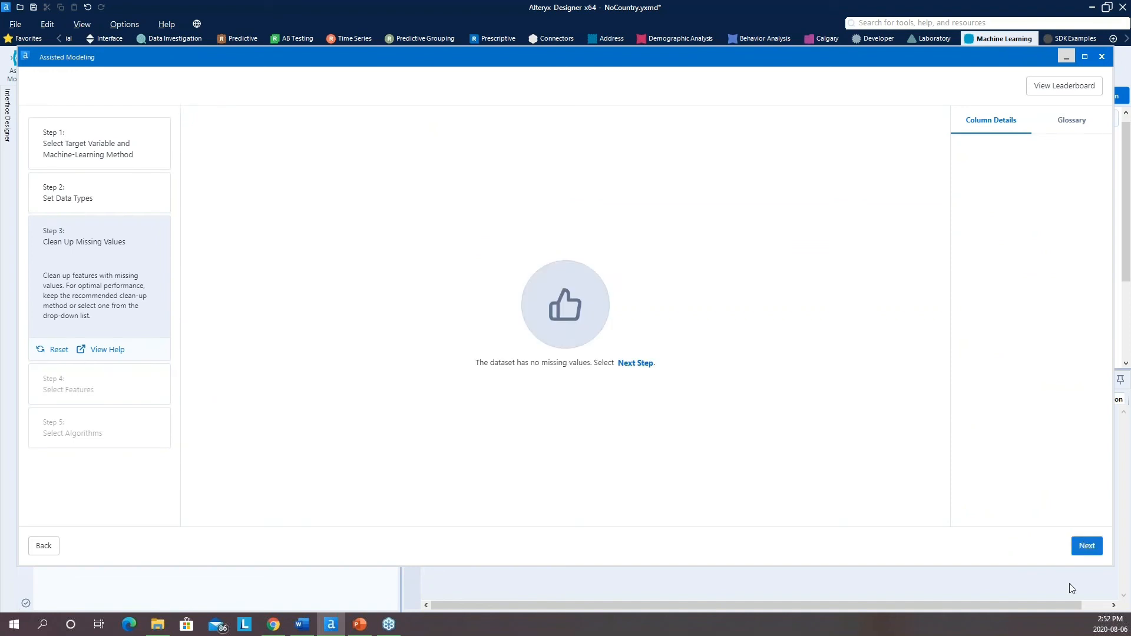
click(1084, 548)
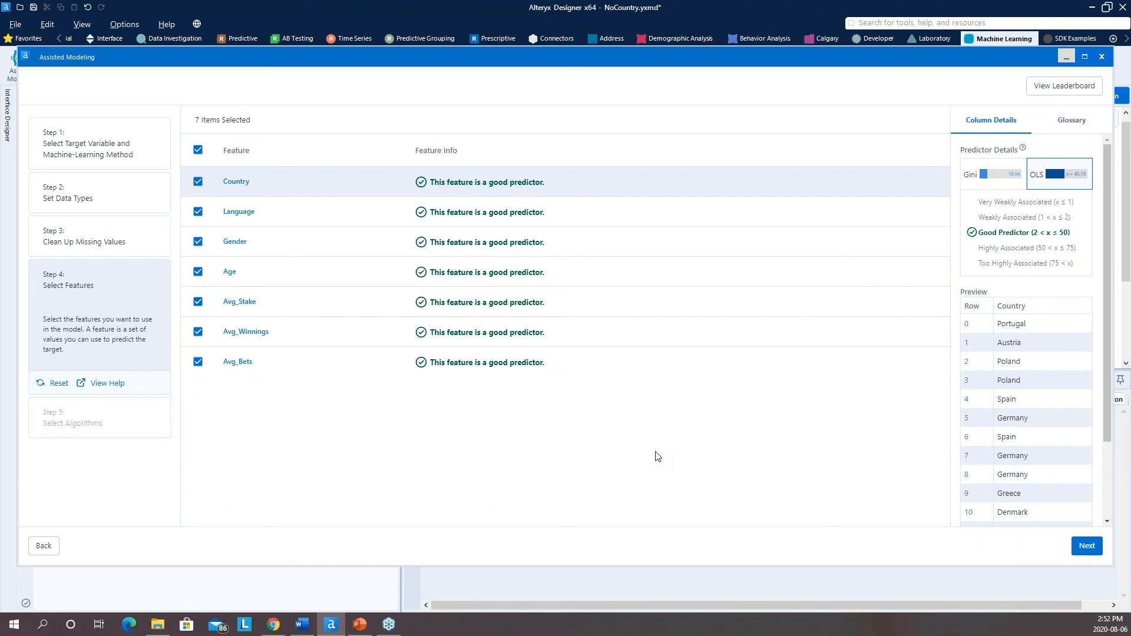
click(1087, 546)
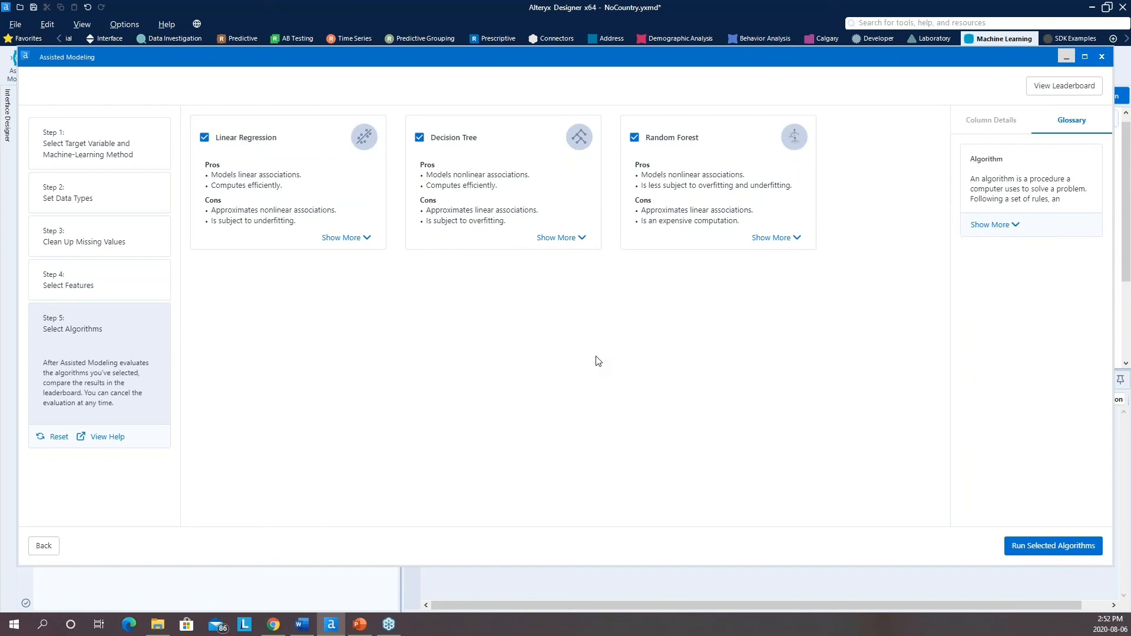
Step: Run the Linear Regression, Decision Tree and Random Forest algorithms and compare each model's metrics and residual curve in the leaderboard
click(1063, 546)
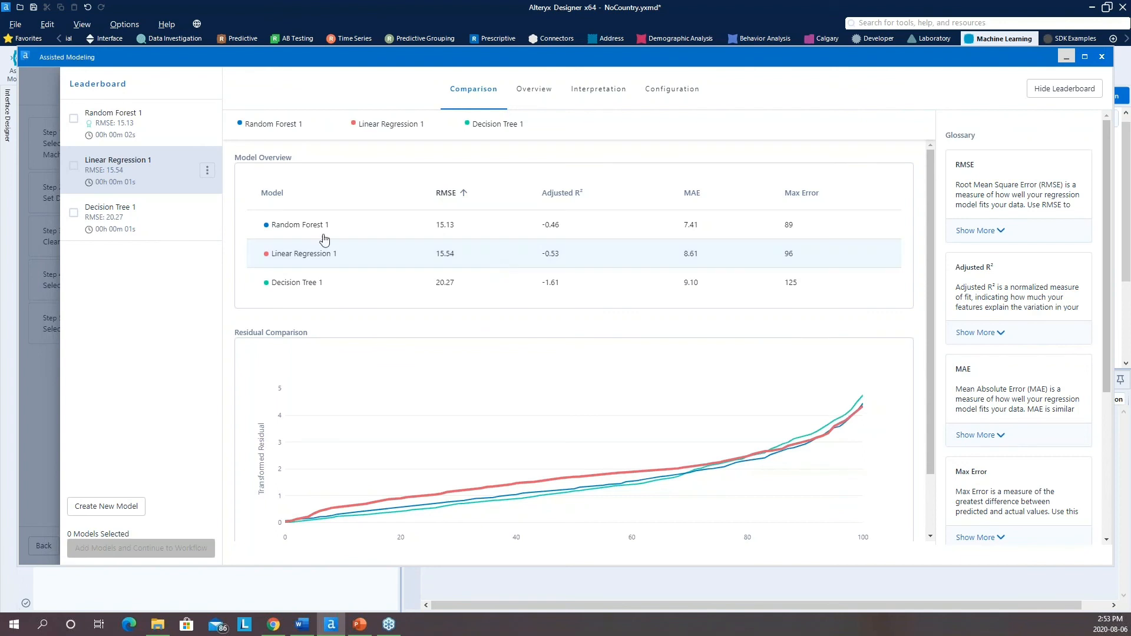
click(118, 130)
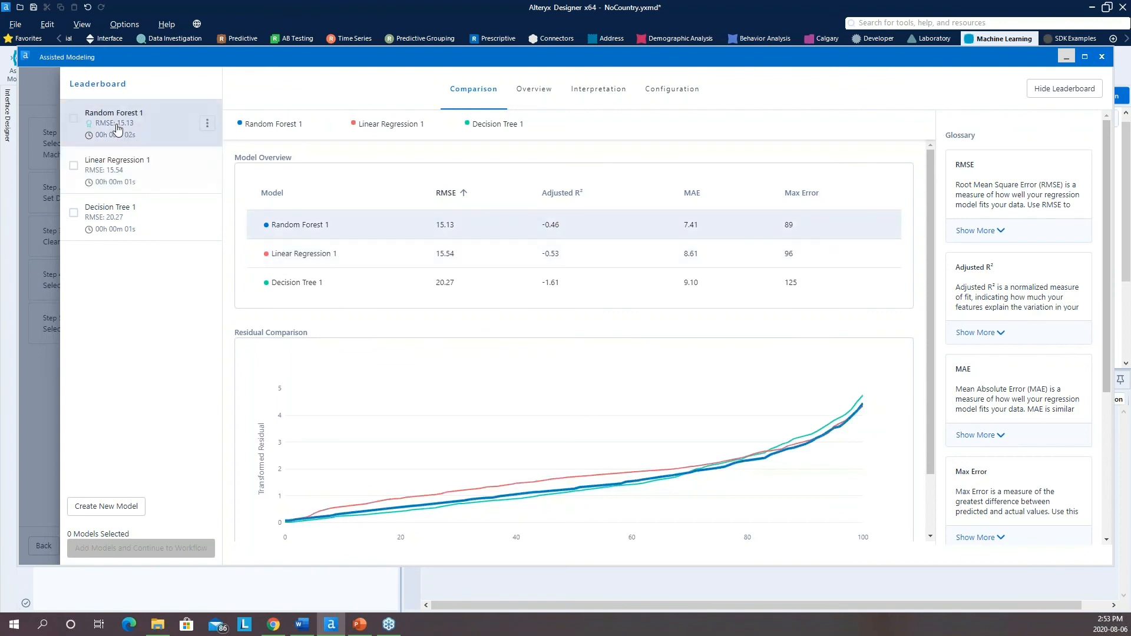
click(134, 164)
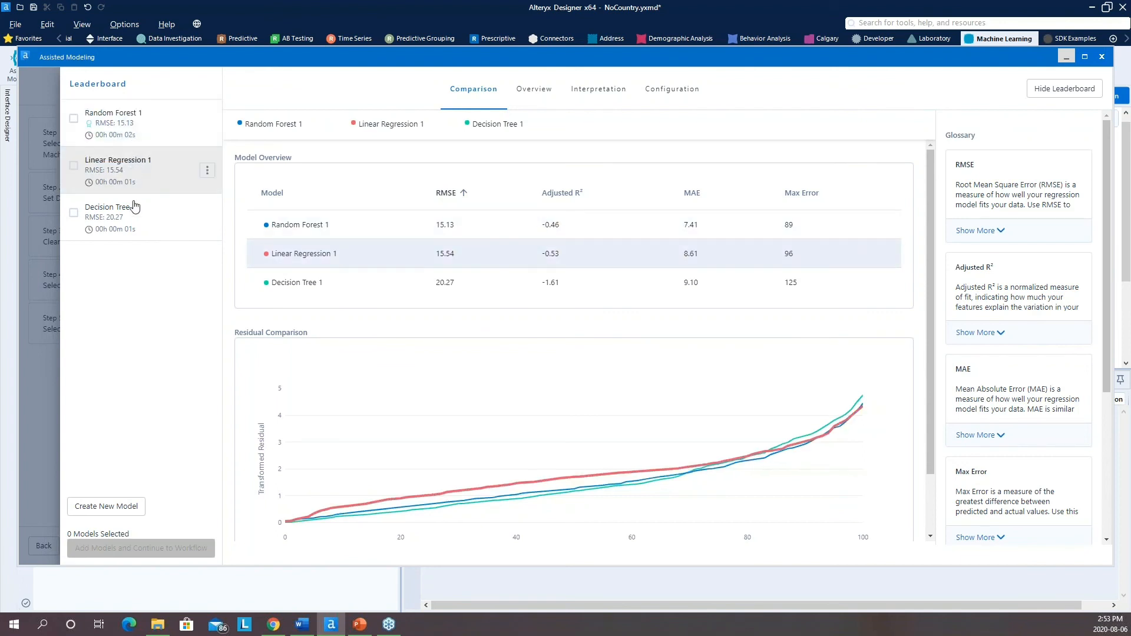
click(135, 228)
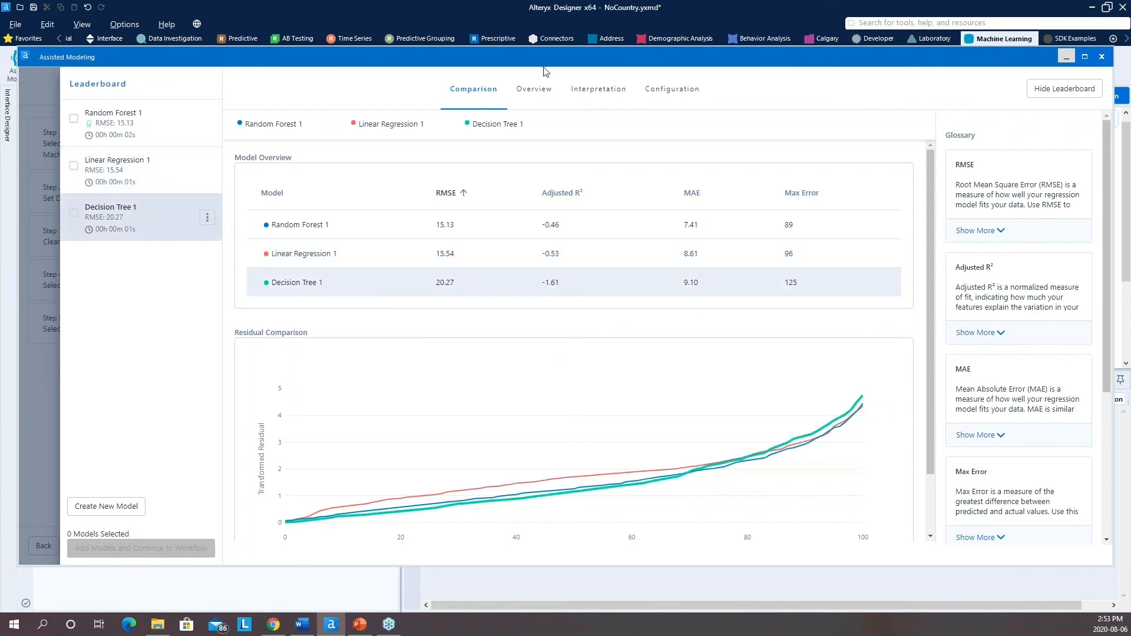
Step: Examine the Actual vs. Predicted plots of the three models and the Decision Tree's feature importance
click(536, 105)
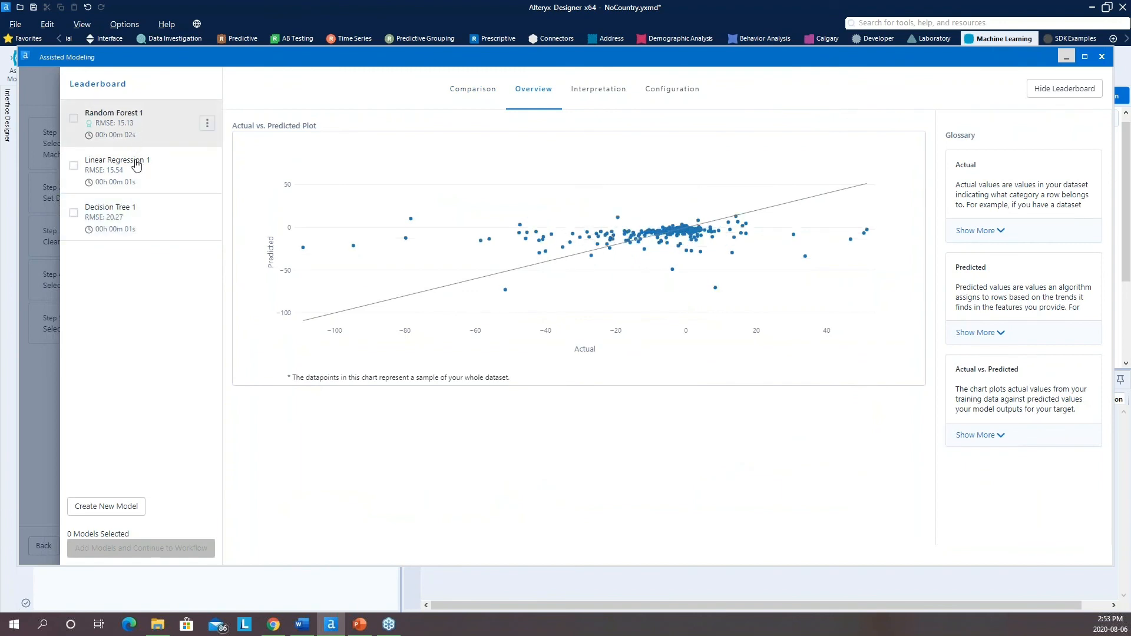
click(137, 168)
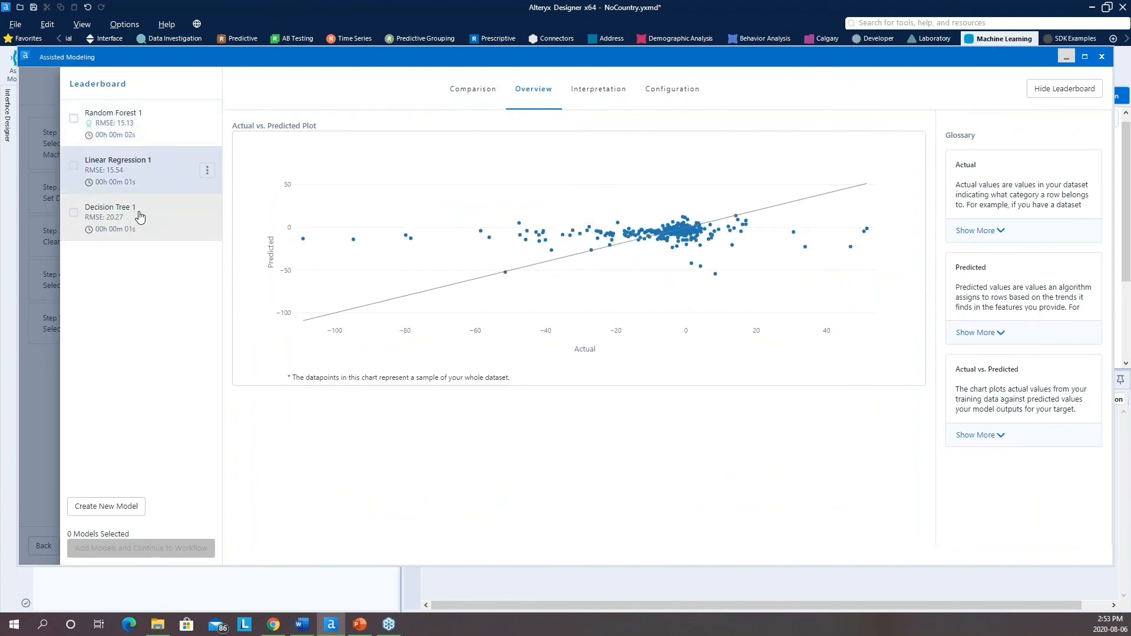
click(139, 216)
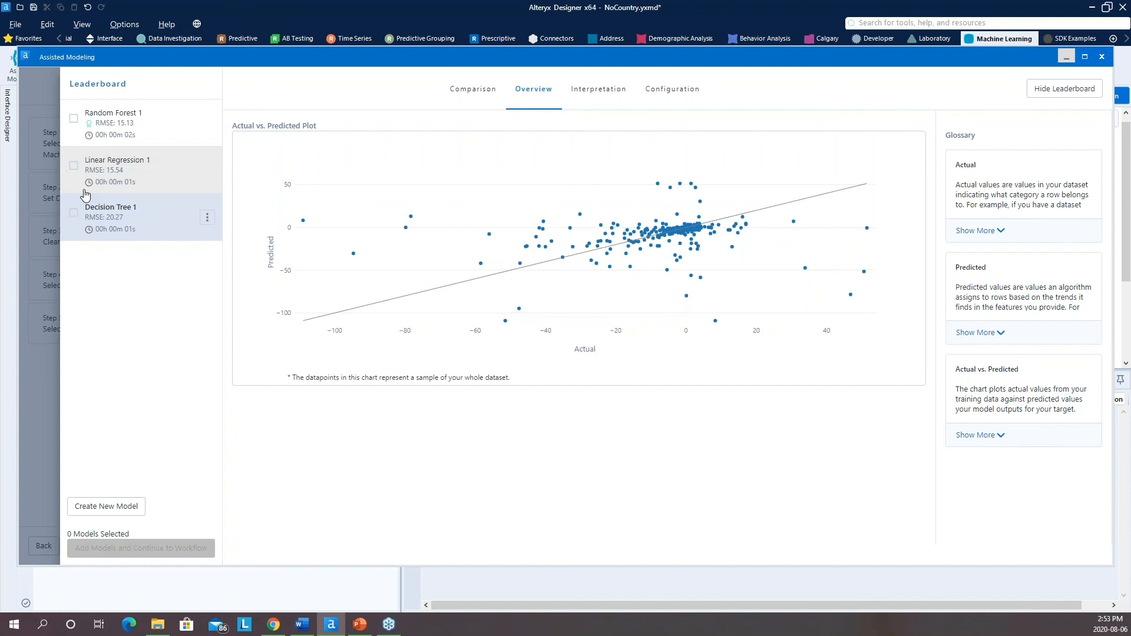
click(601, 86)
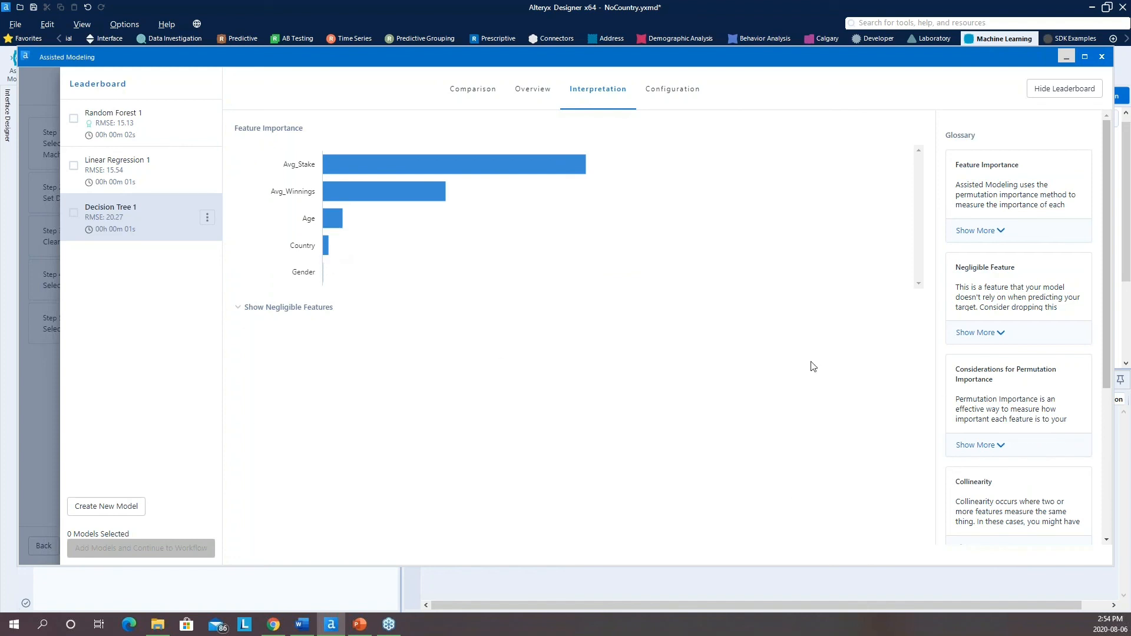
Step: Select the Random Forest 1 model on the leaderboard and add it to the workflow
click(73, 118)
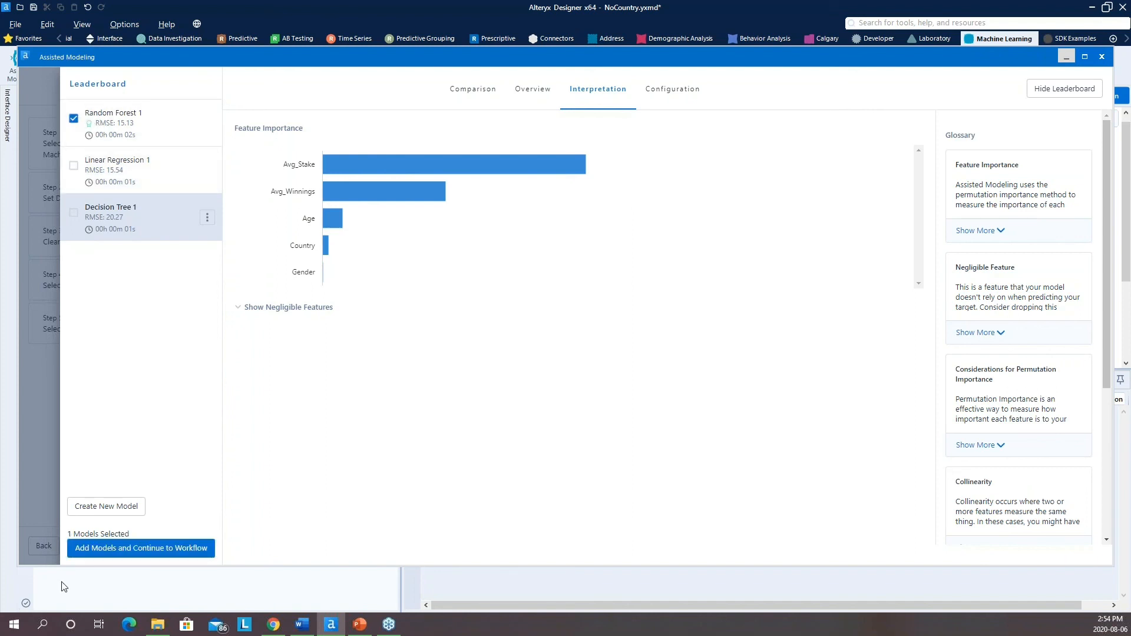
click(126, 550)
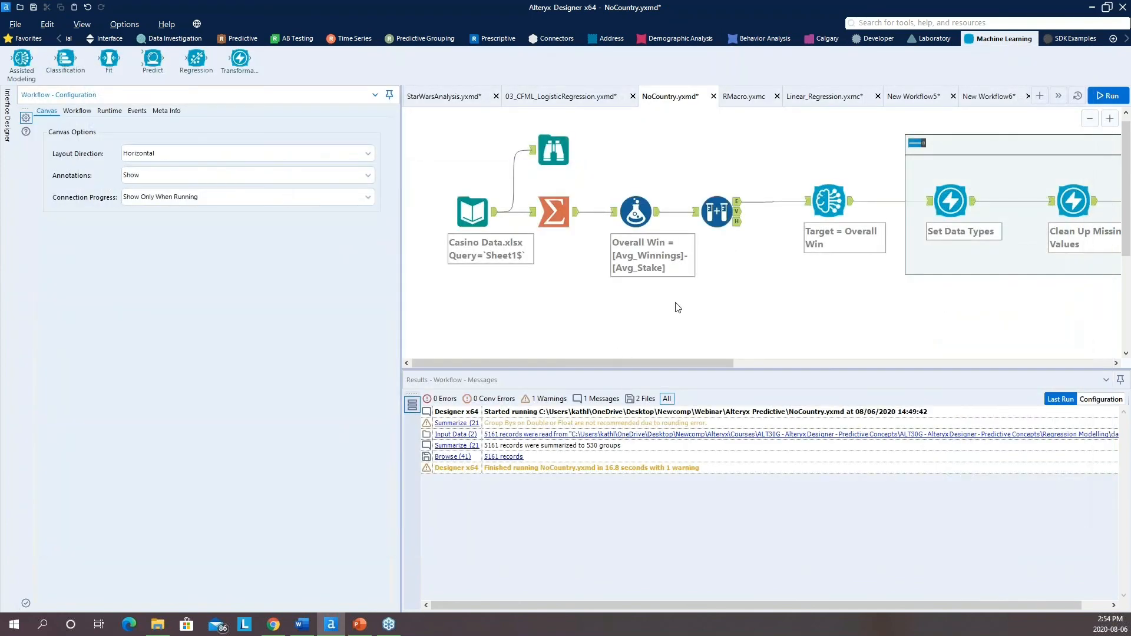
scroll(737, 220, down, 4)
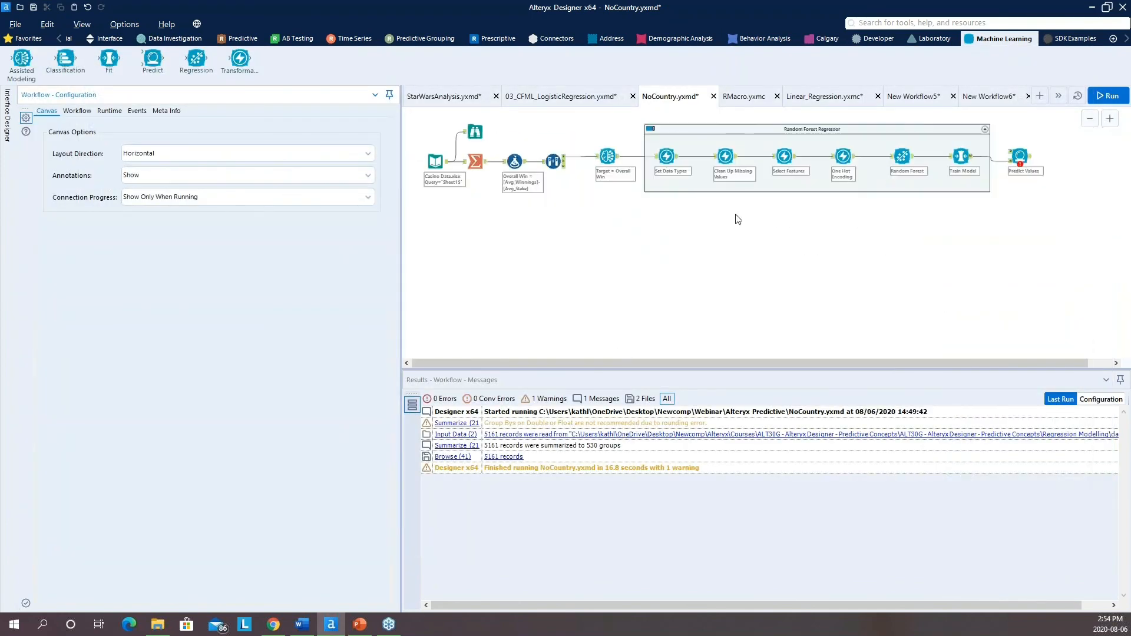
Step: Connect the Create Samples tool's V output to the Predict Values tool and attach a Browse tool after it
drag(573, 163, 1021, 156)
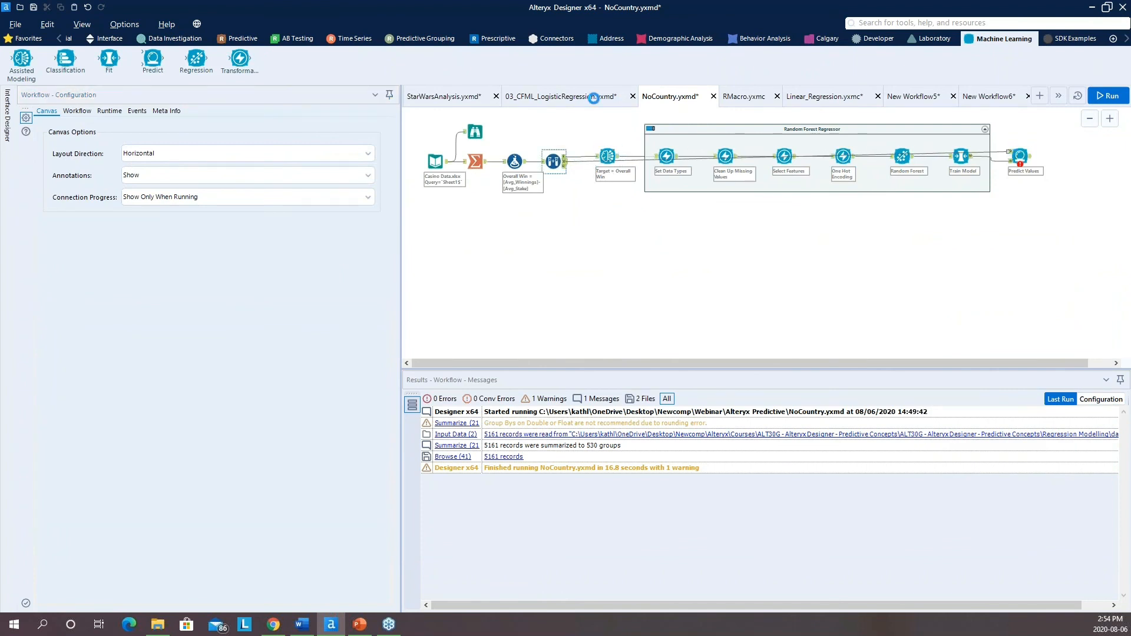
click(60, 40)
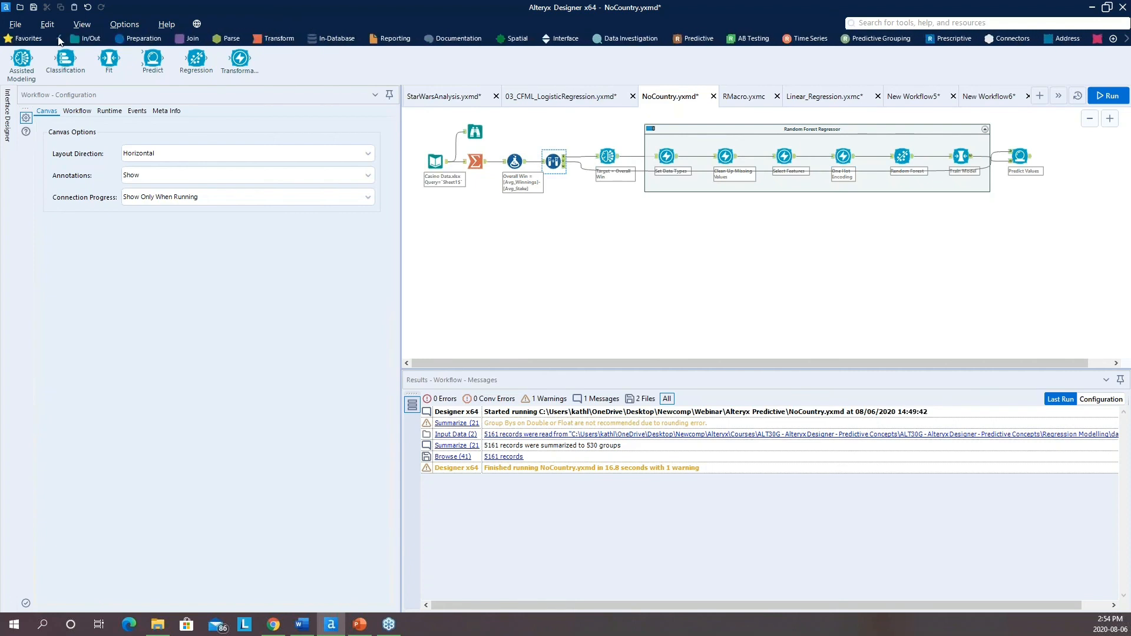
click(88, 38)
drag(22, 59, 1073, 156)
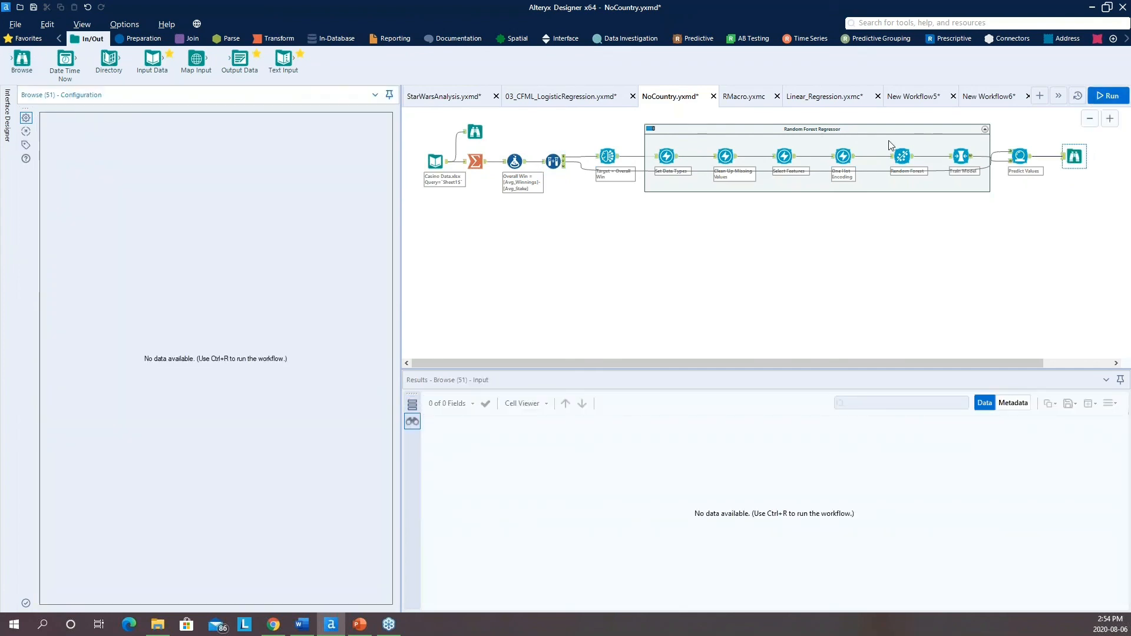
Step: Exclude Country from the model's Select Features transformation and run the workflow
click(784, 156)
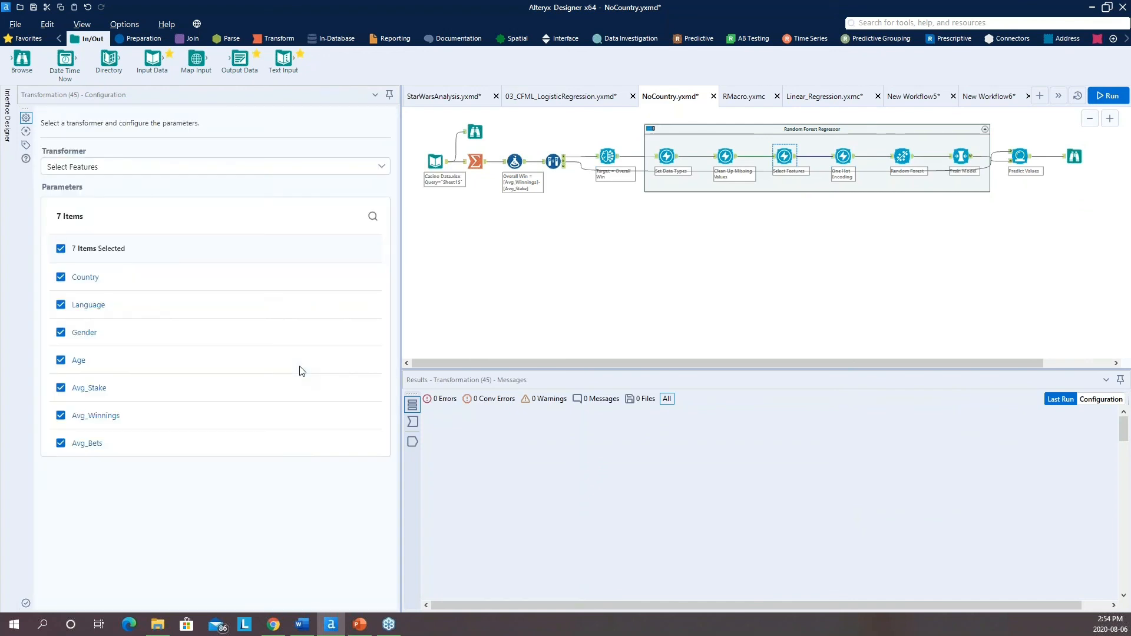
click(60, 278)
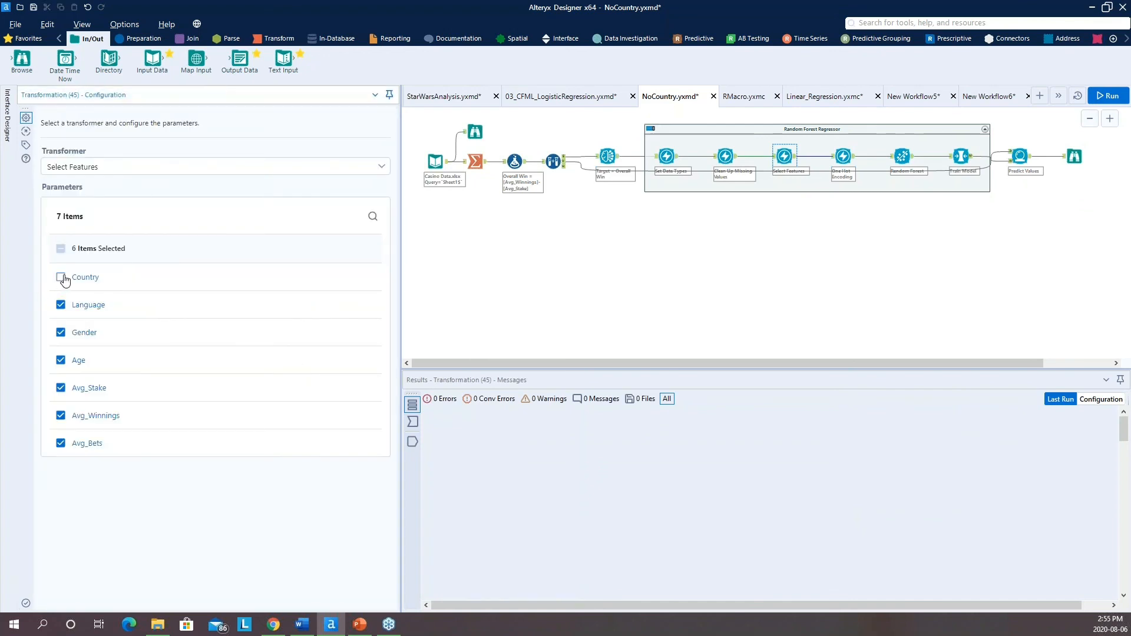
click(1112, 97)
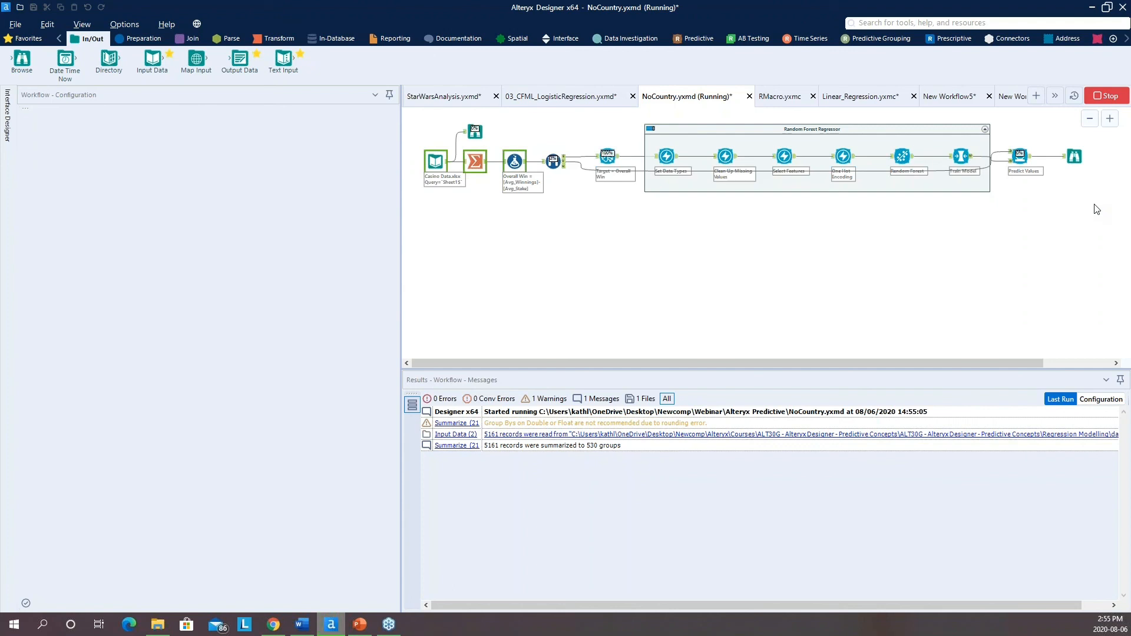
Step: Look over the Machine Learning tools and inspect the predicted Overall Win values in the Browse tool after Predict Values
click(1125, 40)
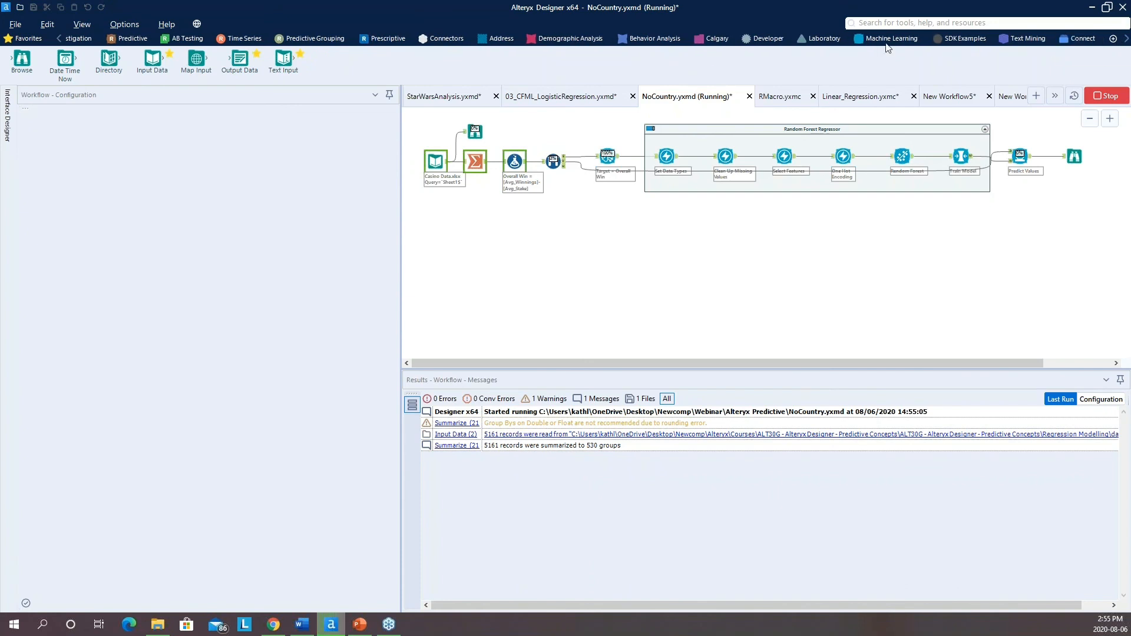
click(888, 40)
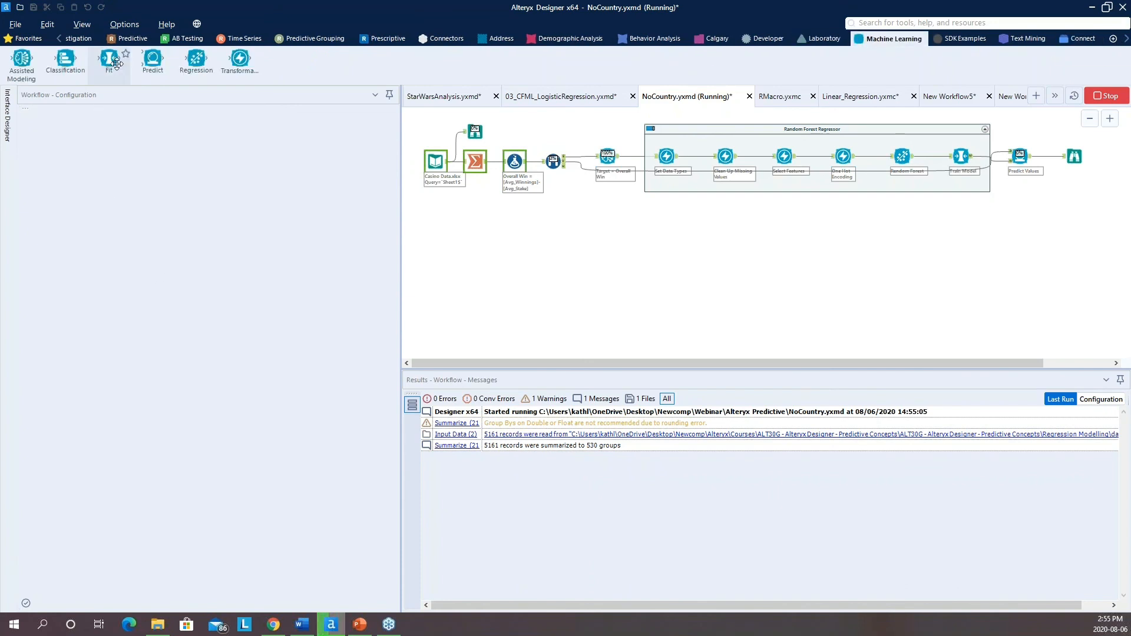
click(1073, 157)
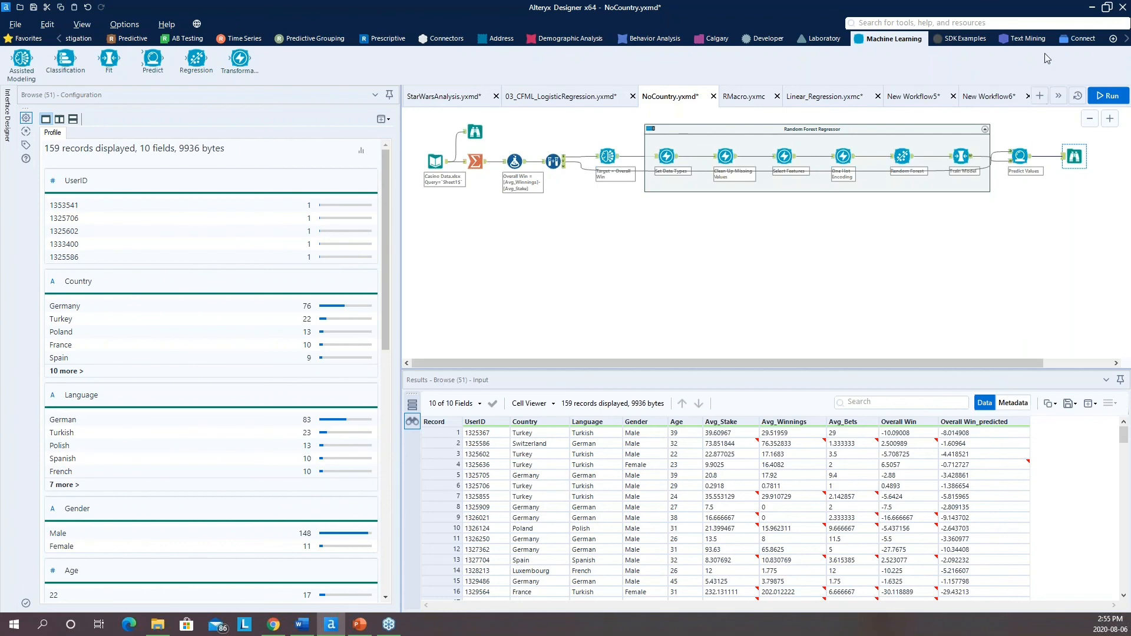
Step: Show the Text Mining tools and view the word cloud in the StarWarsAnalysis workflow, widening the configuration area
click(1025, 39)
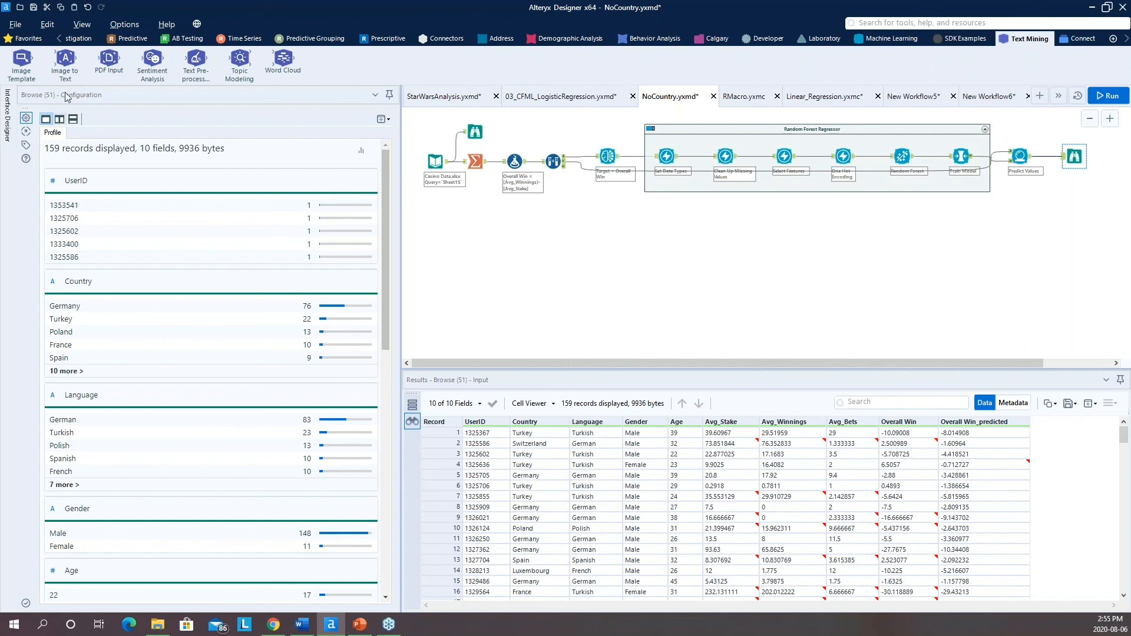
click(451, 97)
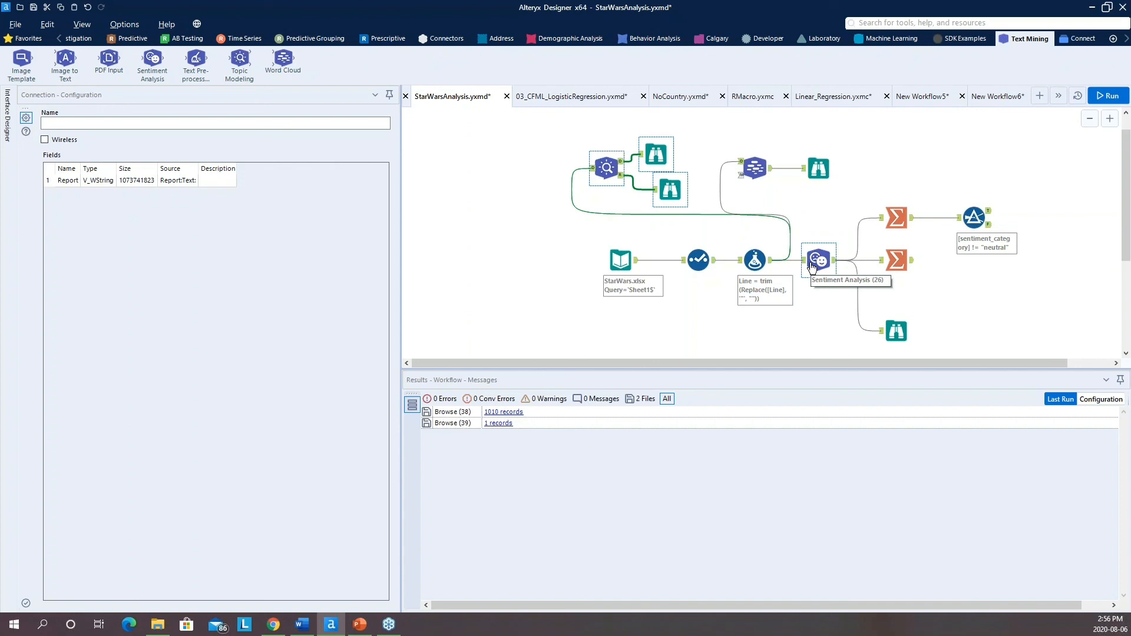
click(818, 167)
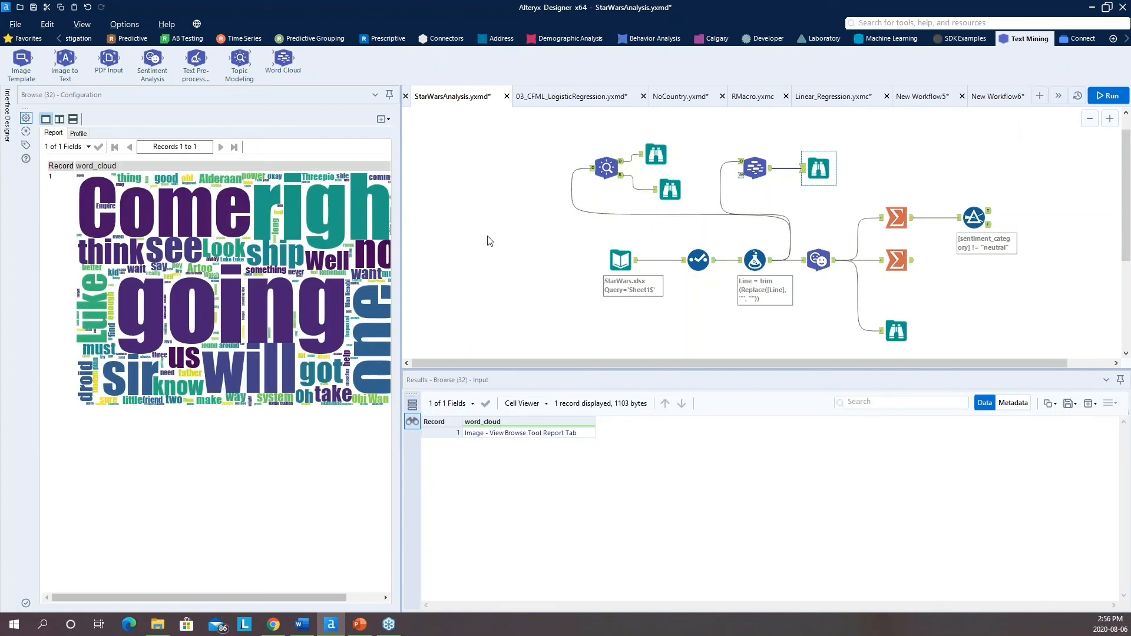
drag(399, 304, 504, 304)
Step: Review both Topic Modeling Browse outputs and the Sentiment Analysis tool's settings and sentiment scores per line
click(759, 162)
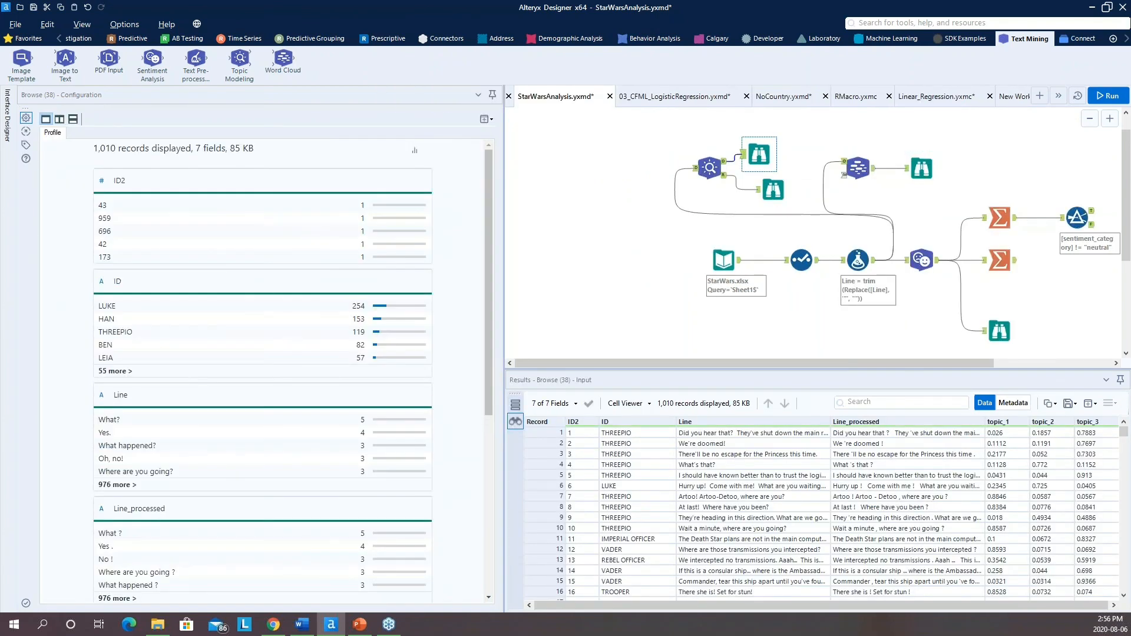
click(774, 190)
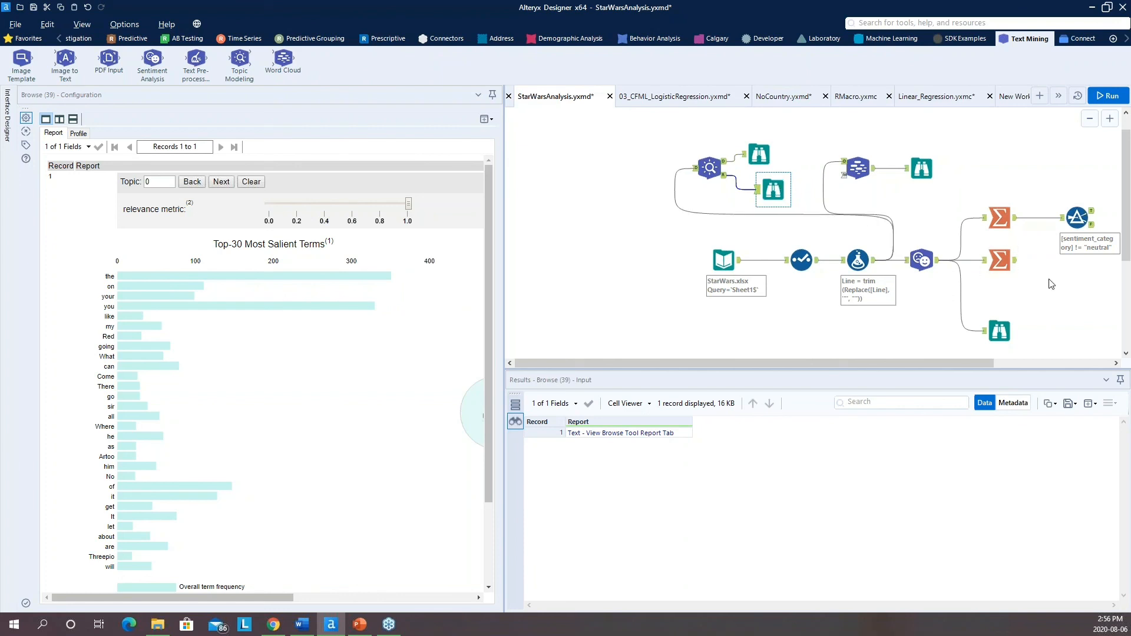
click(936, 261)
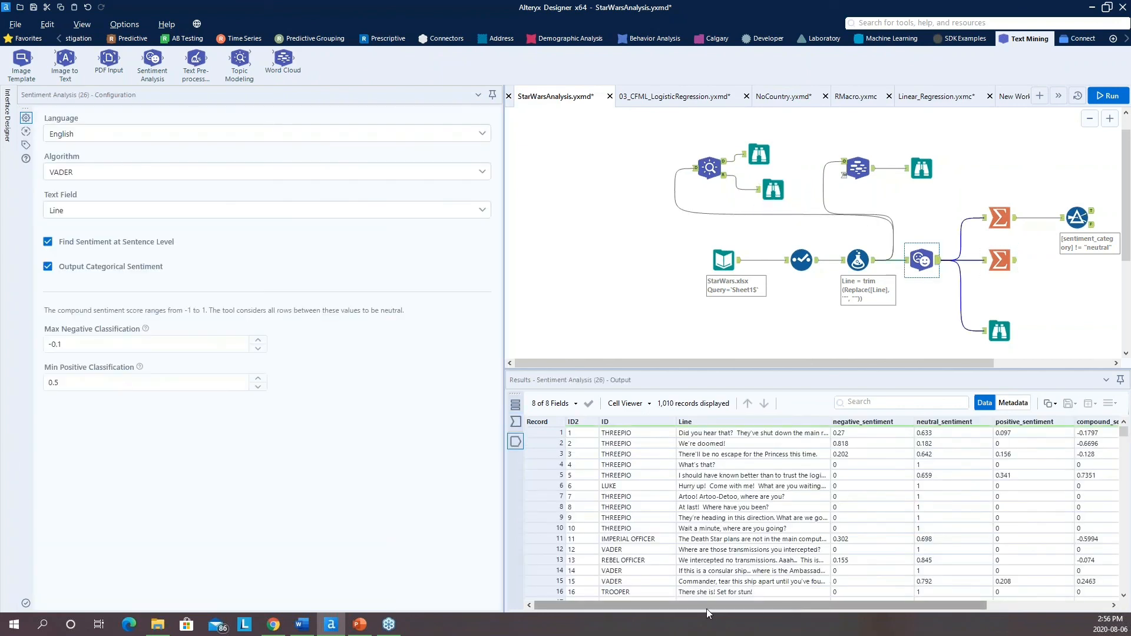
drag(705, 609, 829, 619)
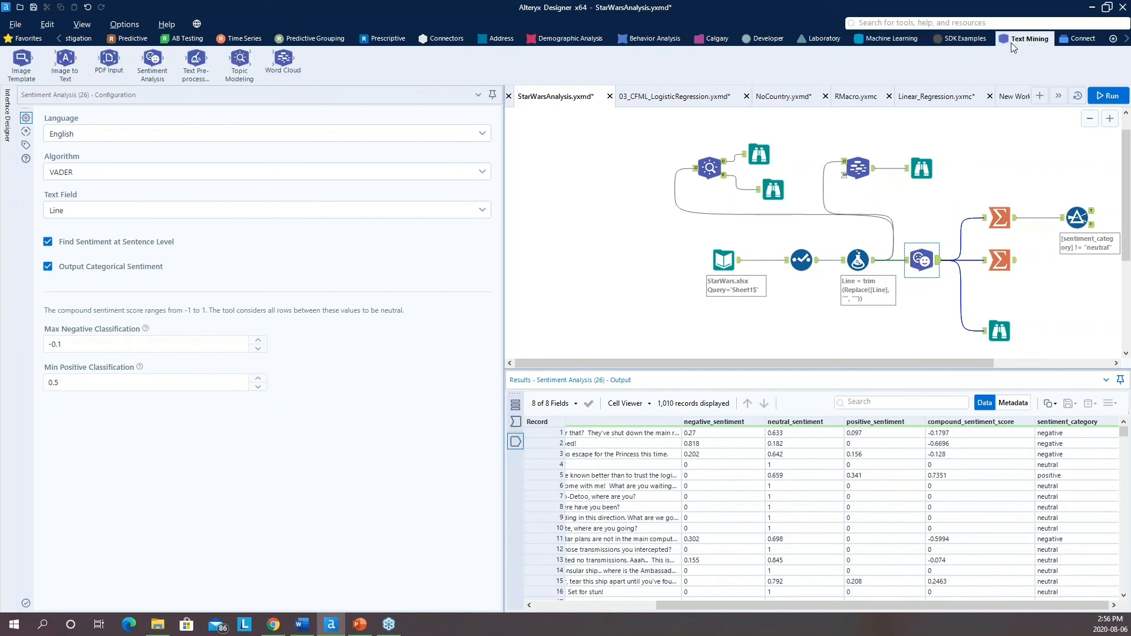
Step: Show the Machine Learning and Predictive tool categories, and switch to the PowerPoint slide show
click(895, 39)
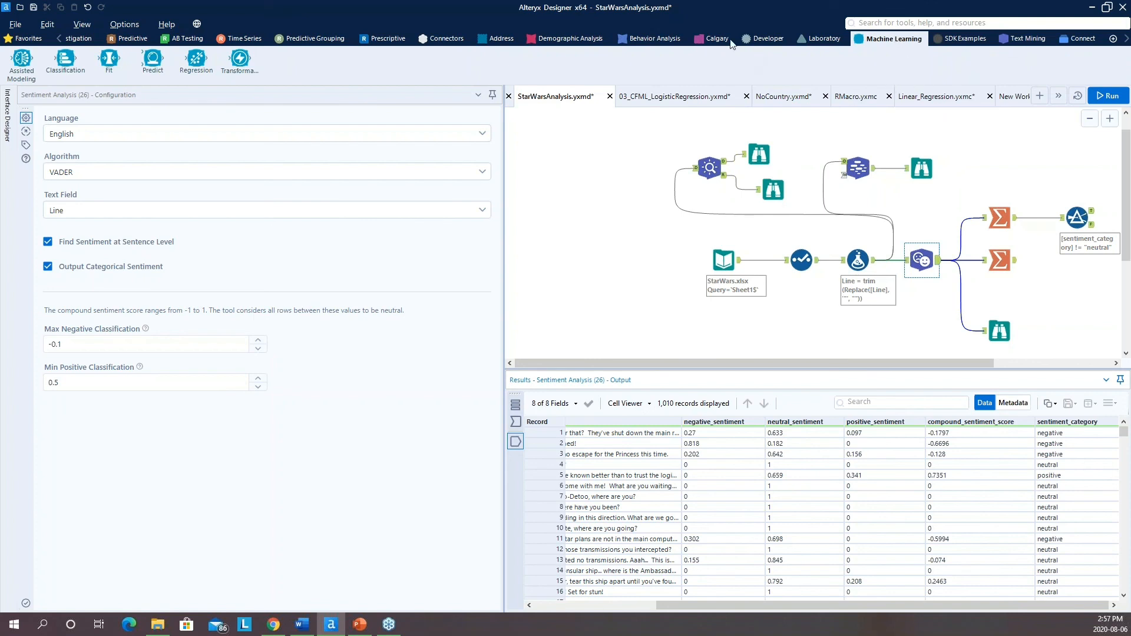
click(115, 40)
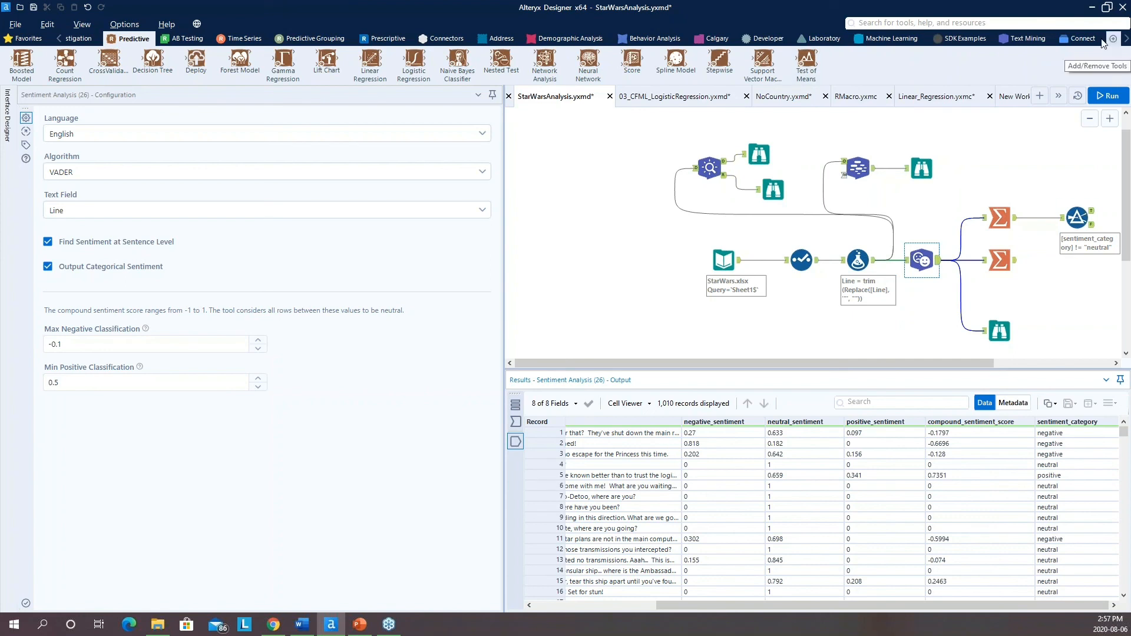
click(1092, 9)
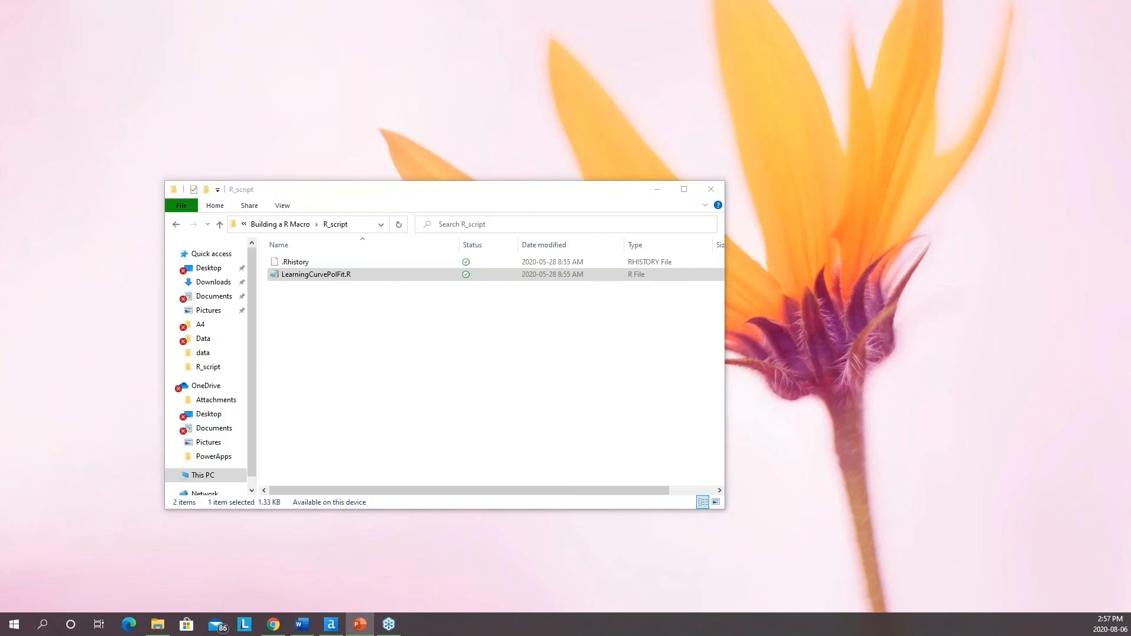
key(shift+F5)
Step: Return to Alteryx Designer and inspect the kfold name in the annotation of RMacro's cross-validation Drop Down tool
click(338, 631)
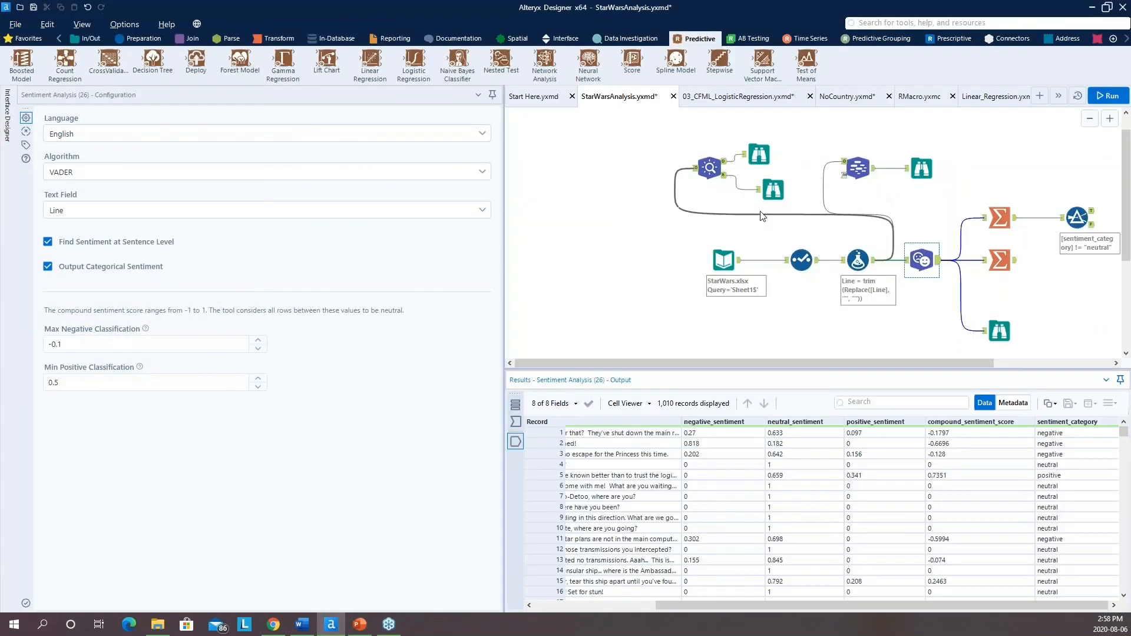
click(927, 96)
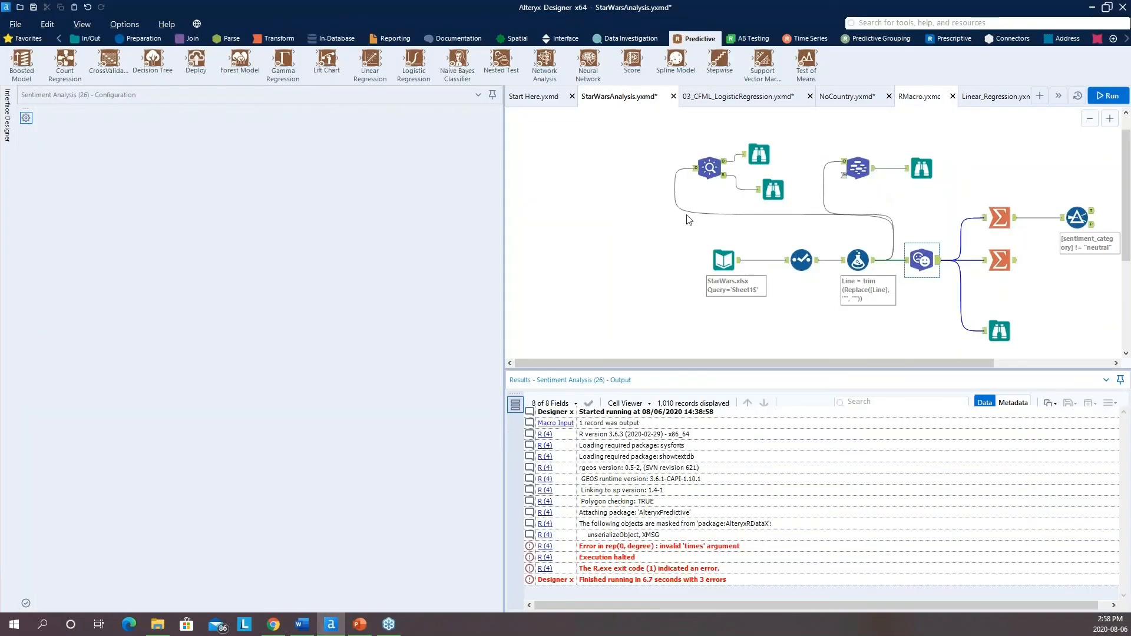
click(941, 146)
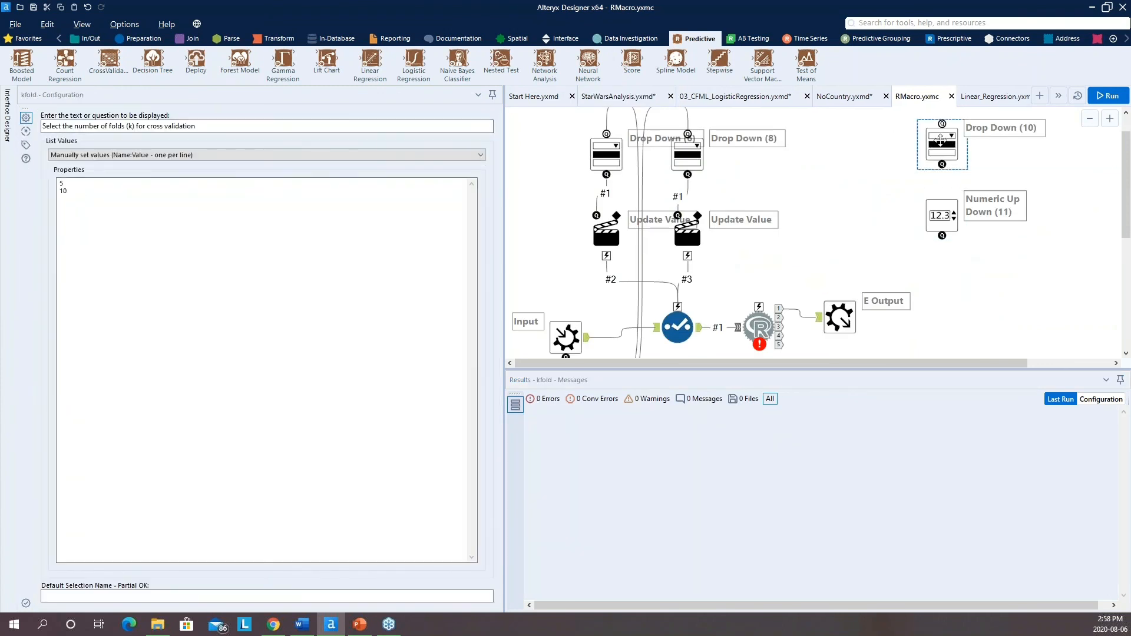
click(26, 146)
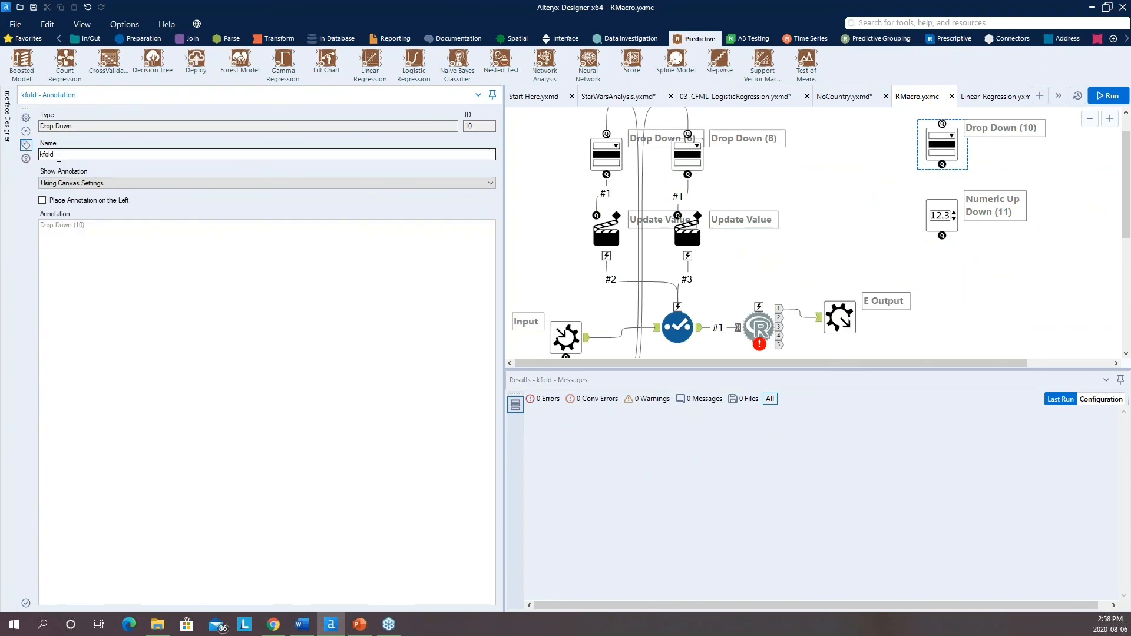
double_click(41, 154)
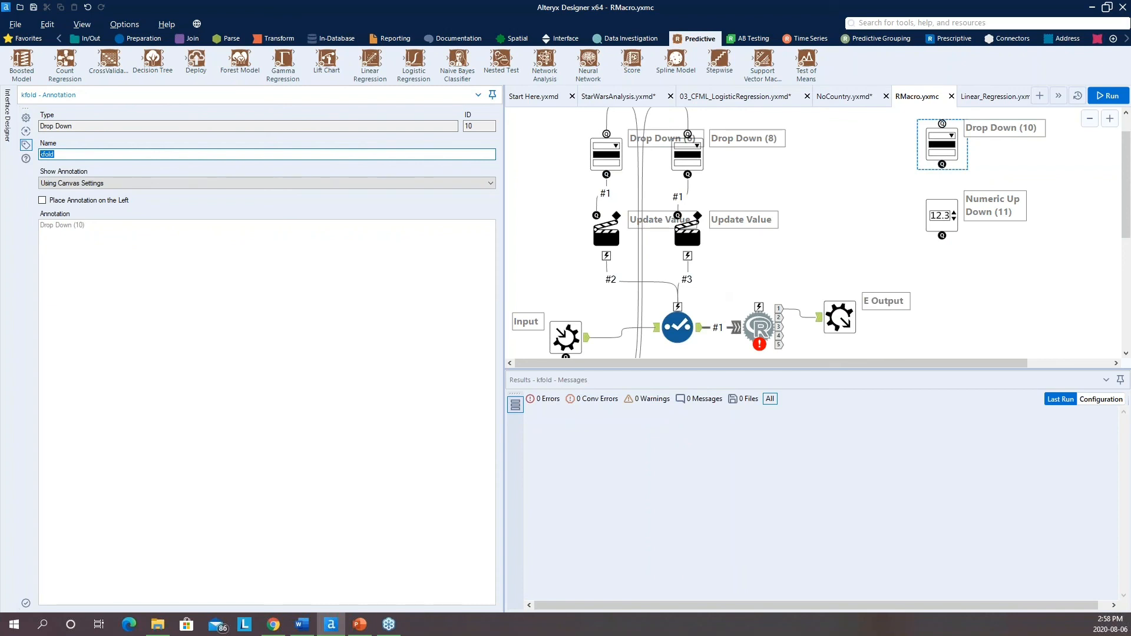
Step: Examine how the R tool's script references the kfold question, and switch back to the presentation slides
click(760, 325)
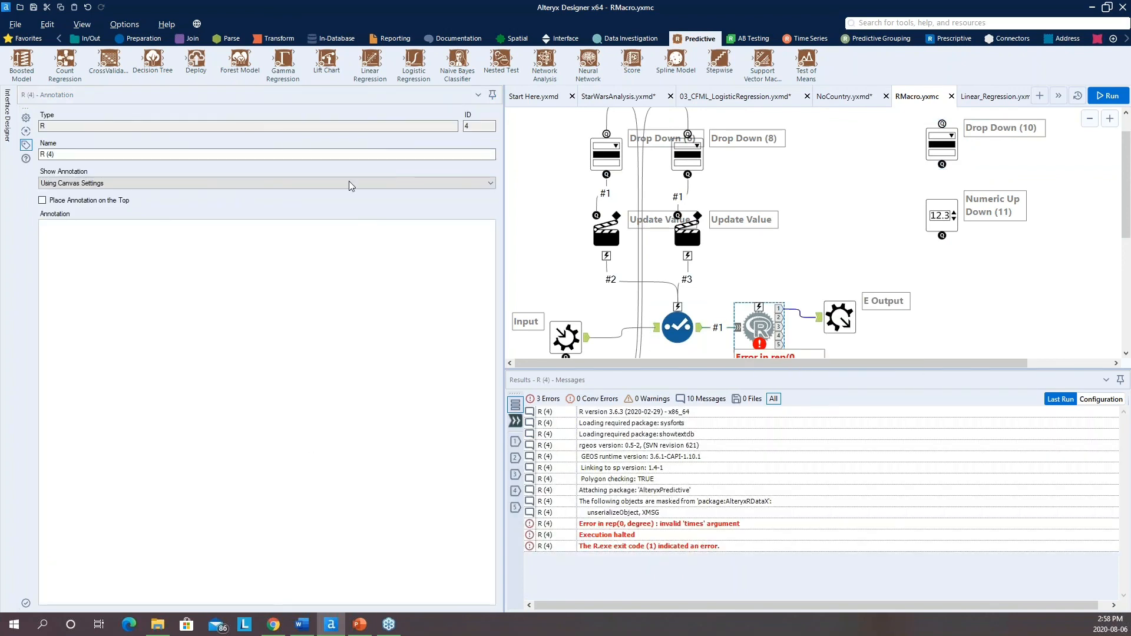
click(27, 118)
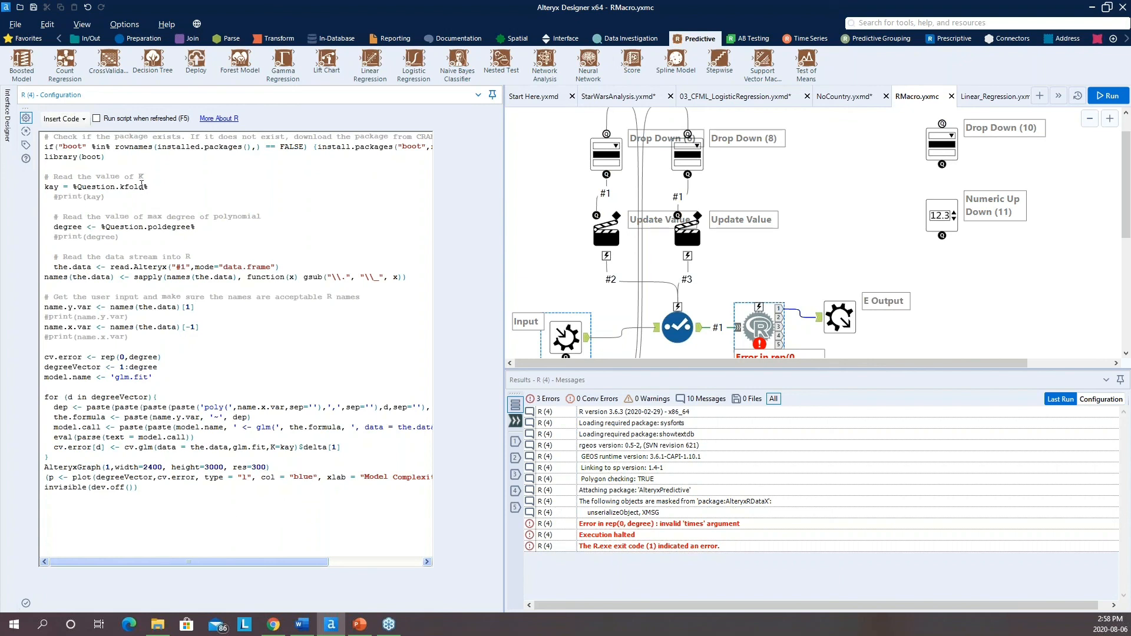
drag(119, 187, 145, 188)
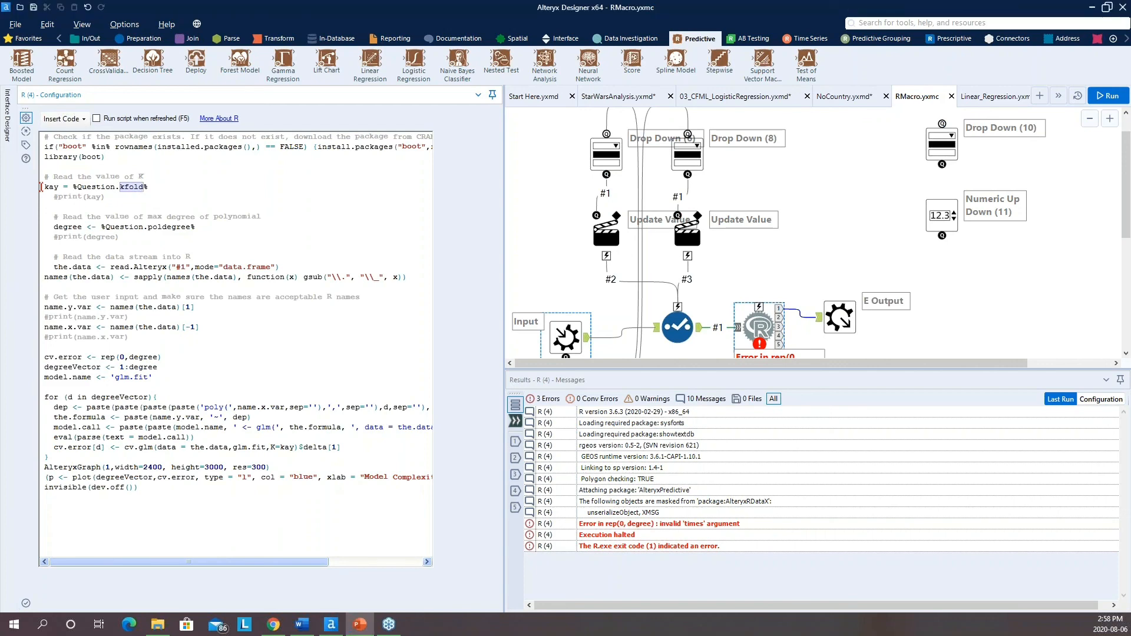
key(alt+Tab)
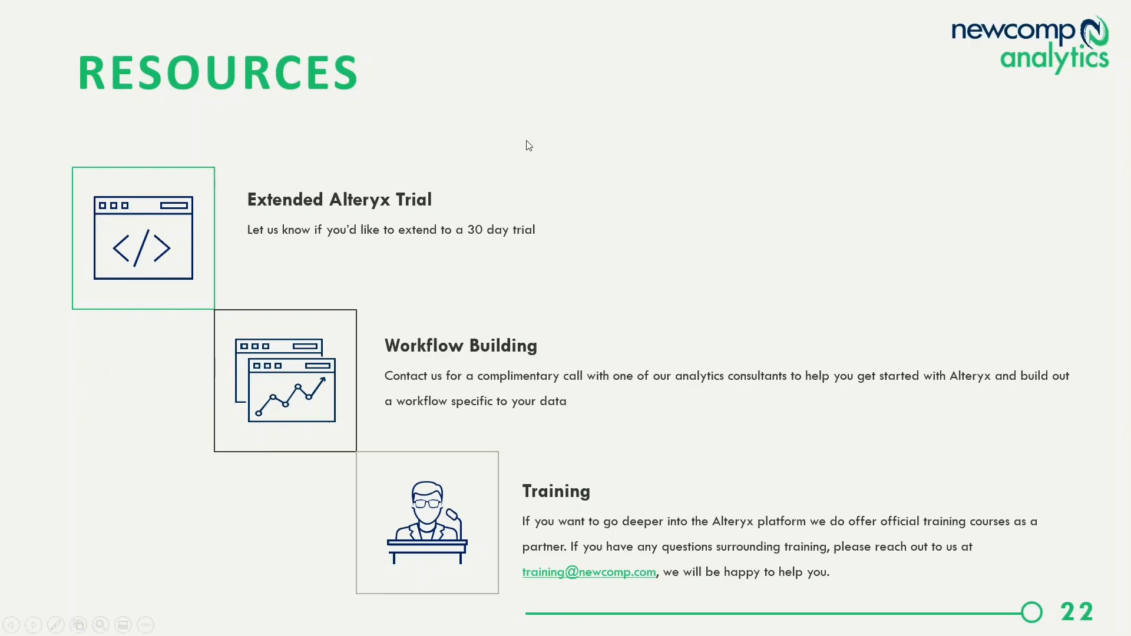